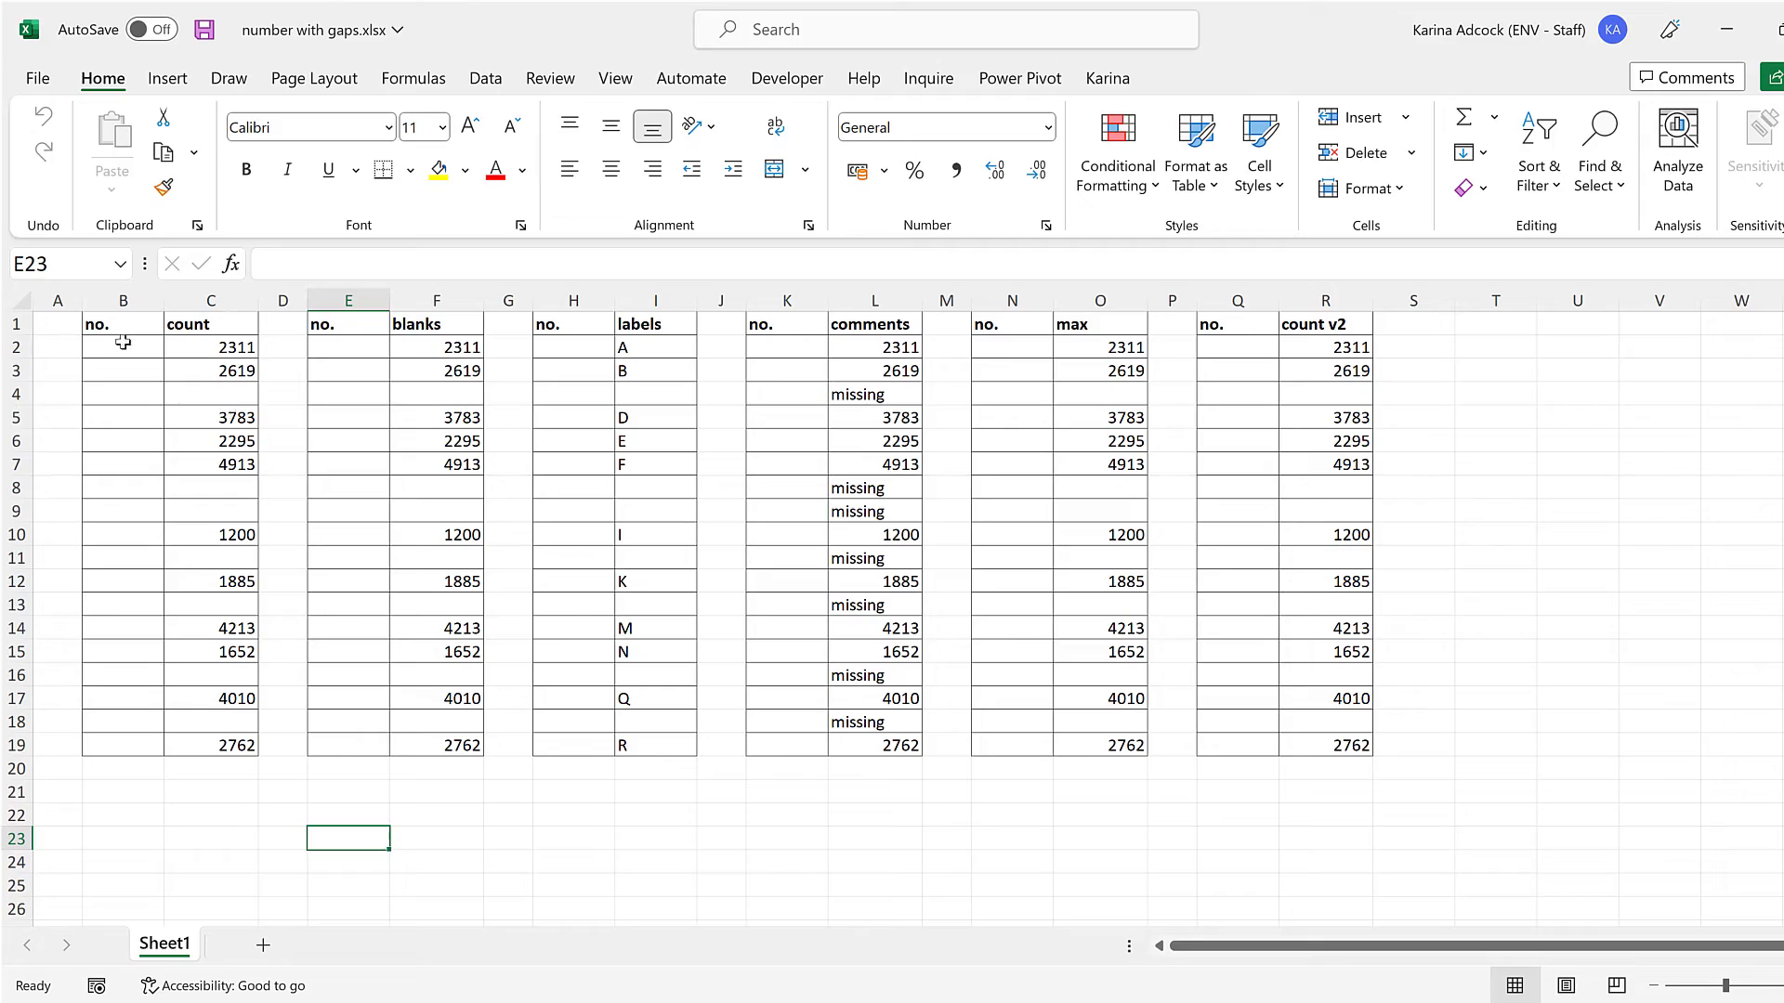
Step: Filter B1:C19 on the count column, excluding (Blanks), so only the 11 valued rows show
left_click_drag(126, 332, 223, 743)
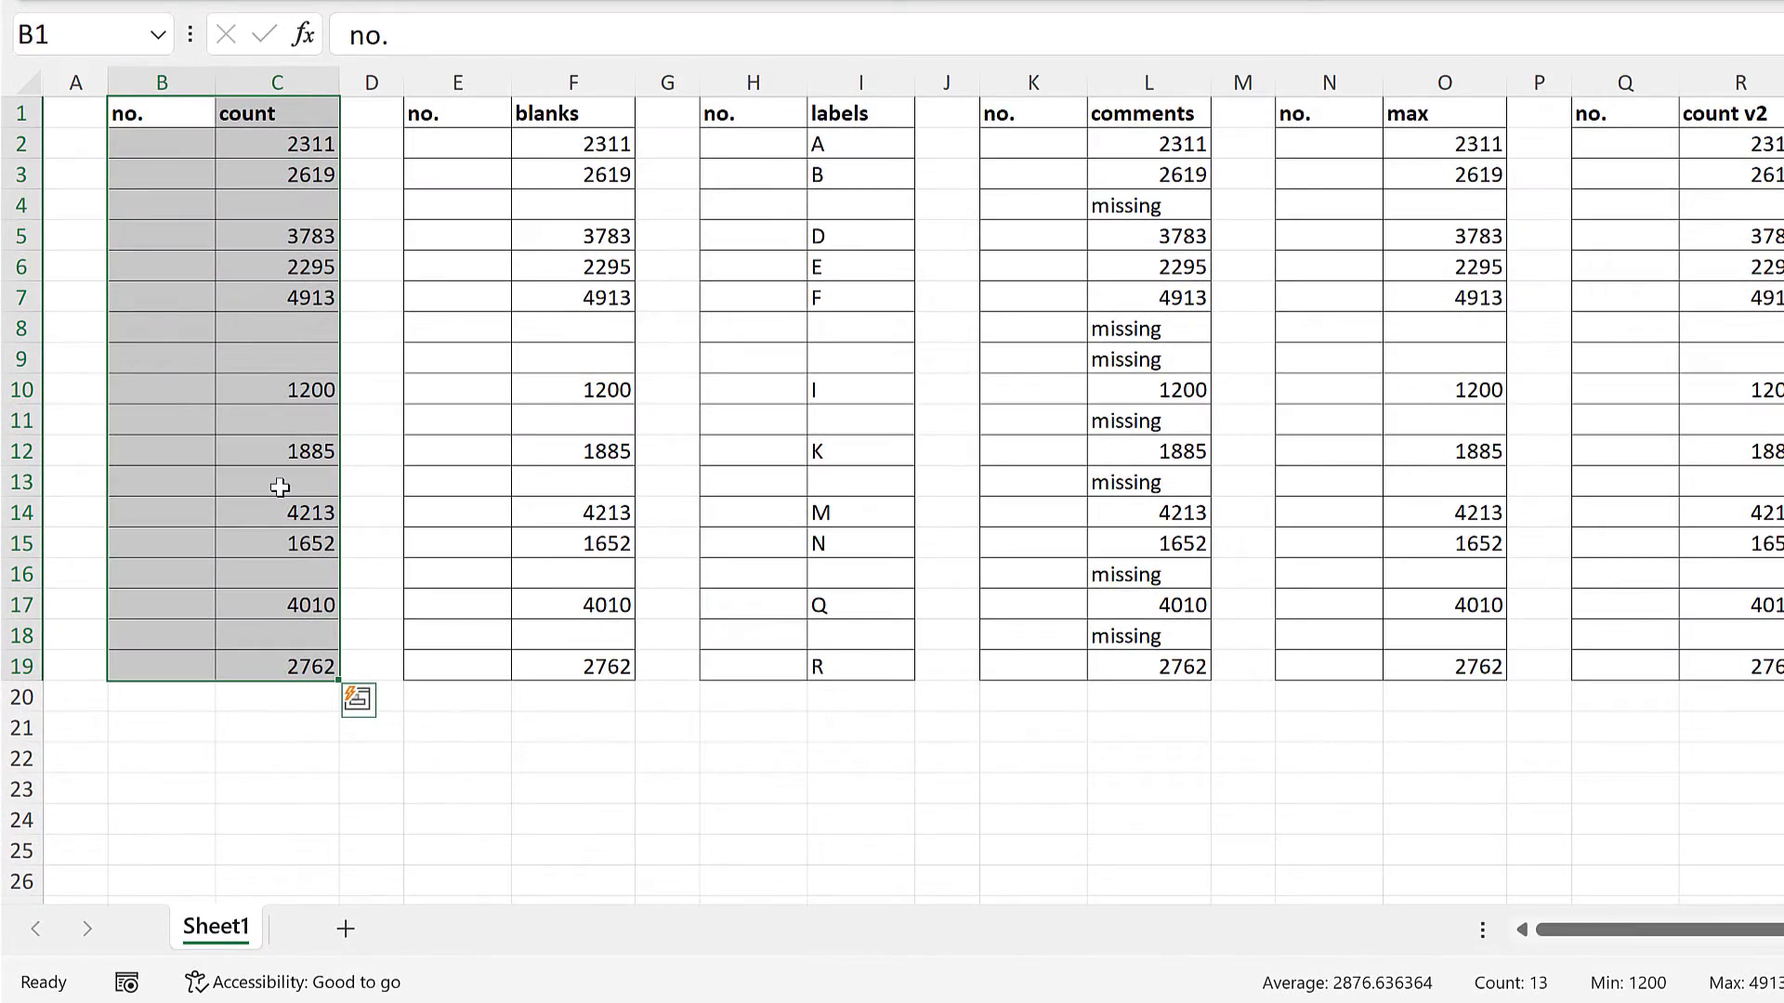
key("ctrl+shift+l")
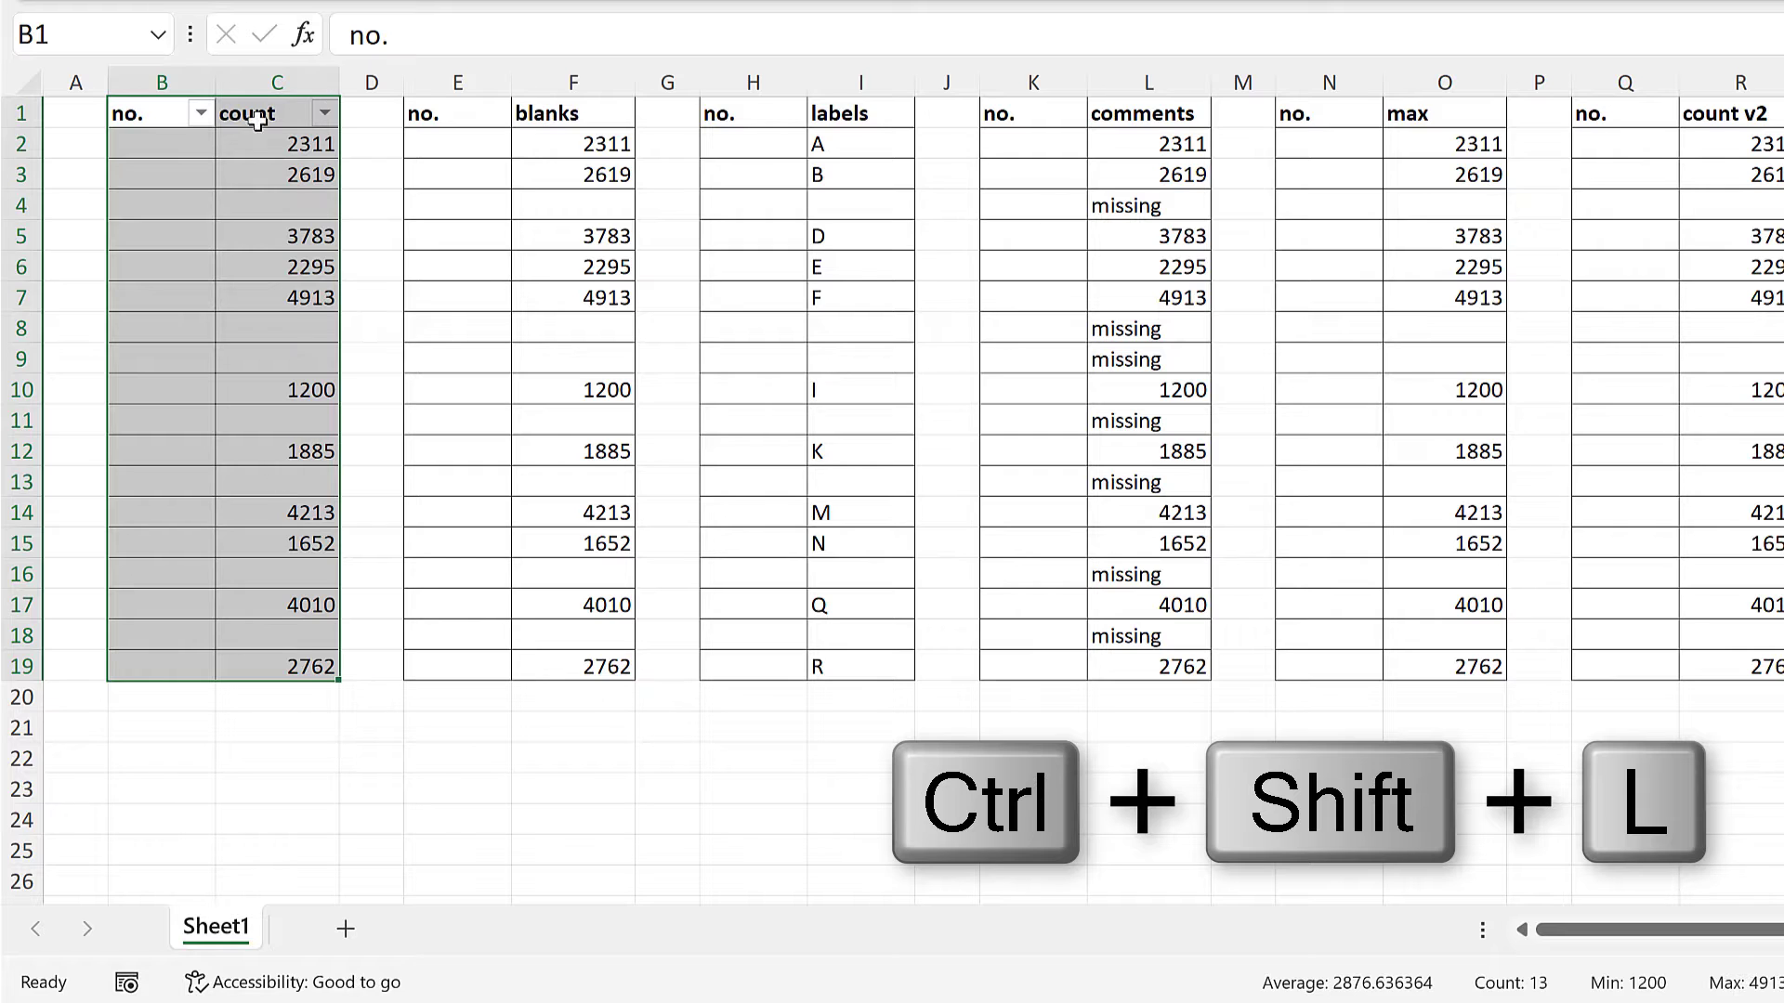
left_click(324, 124)
left_click(324, 113)
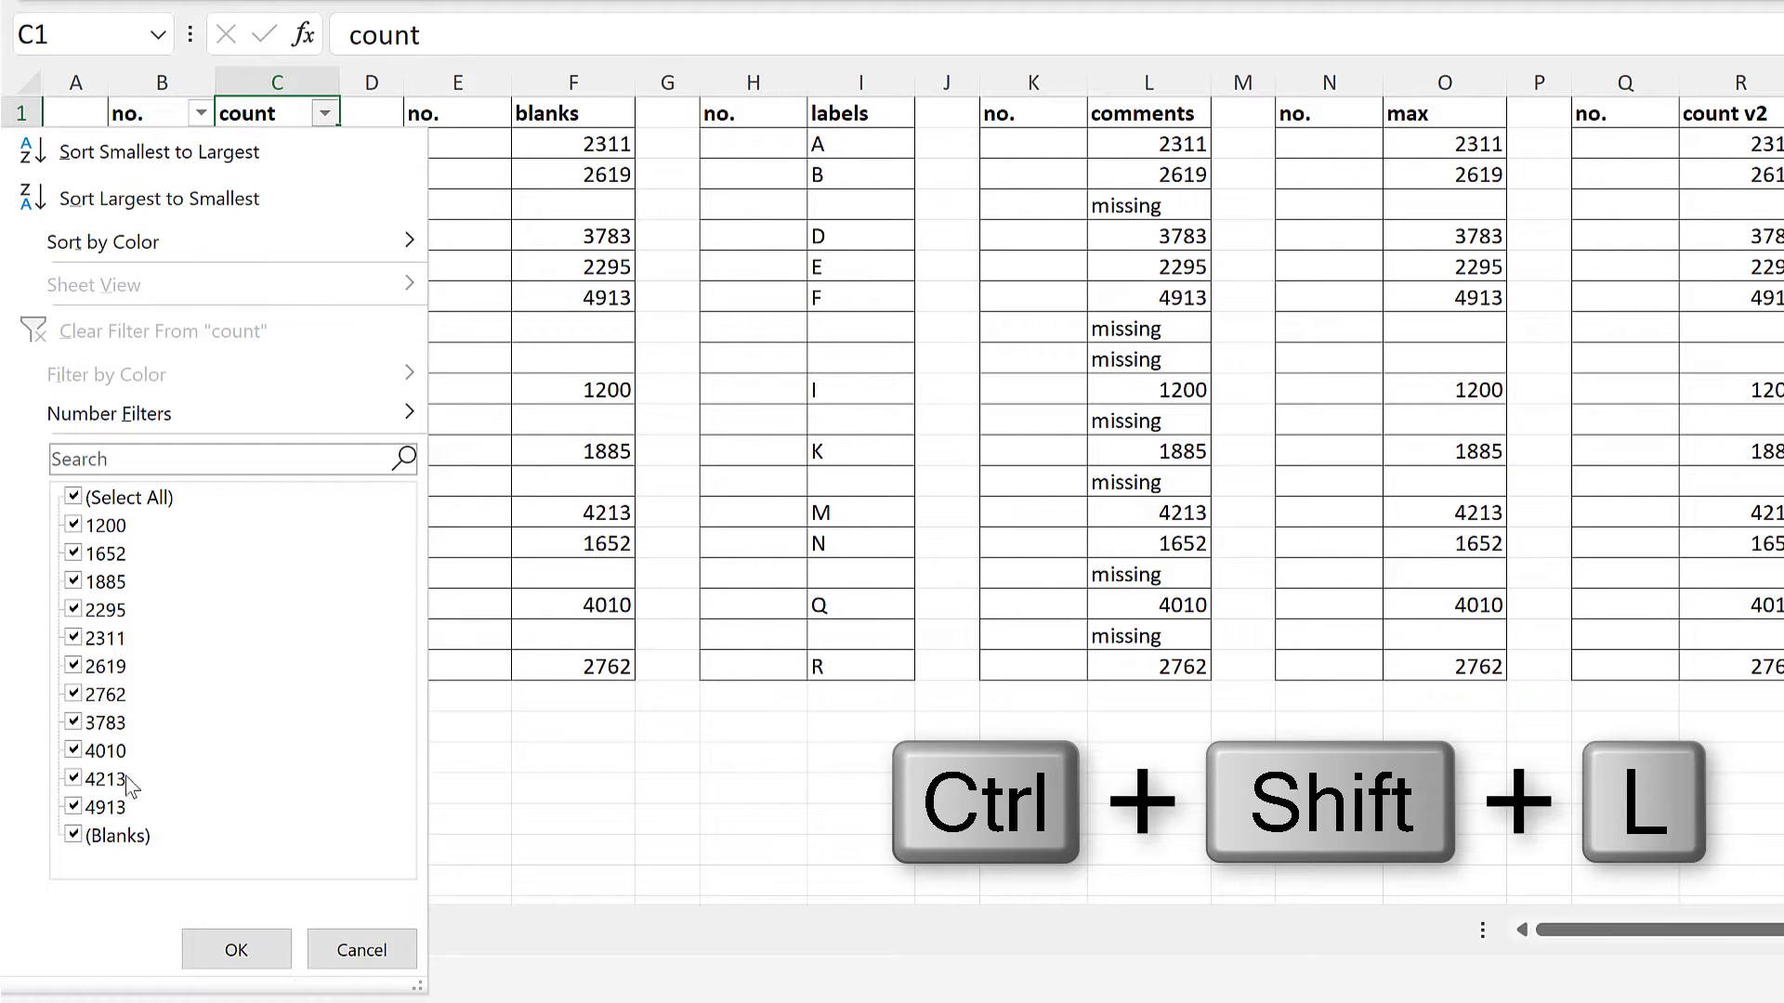
left_click(73, 835)
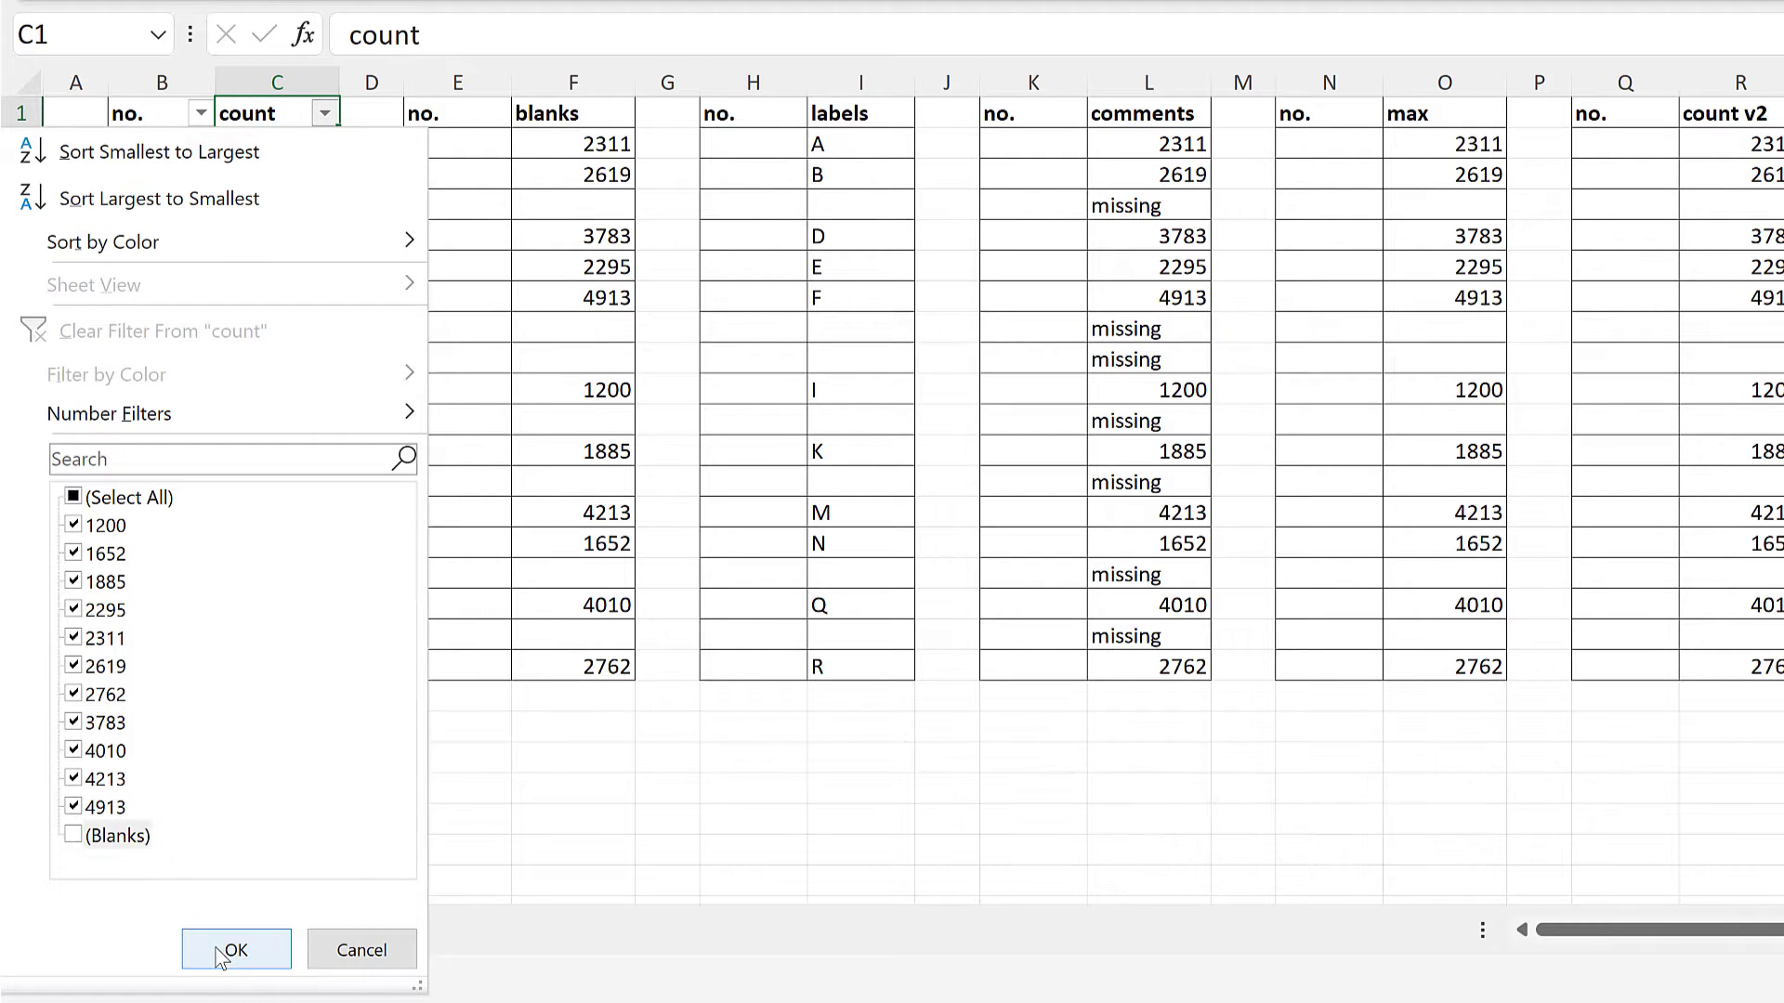
left_click(235, 949)
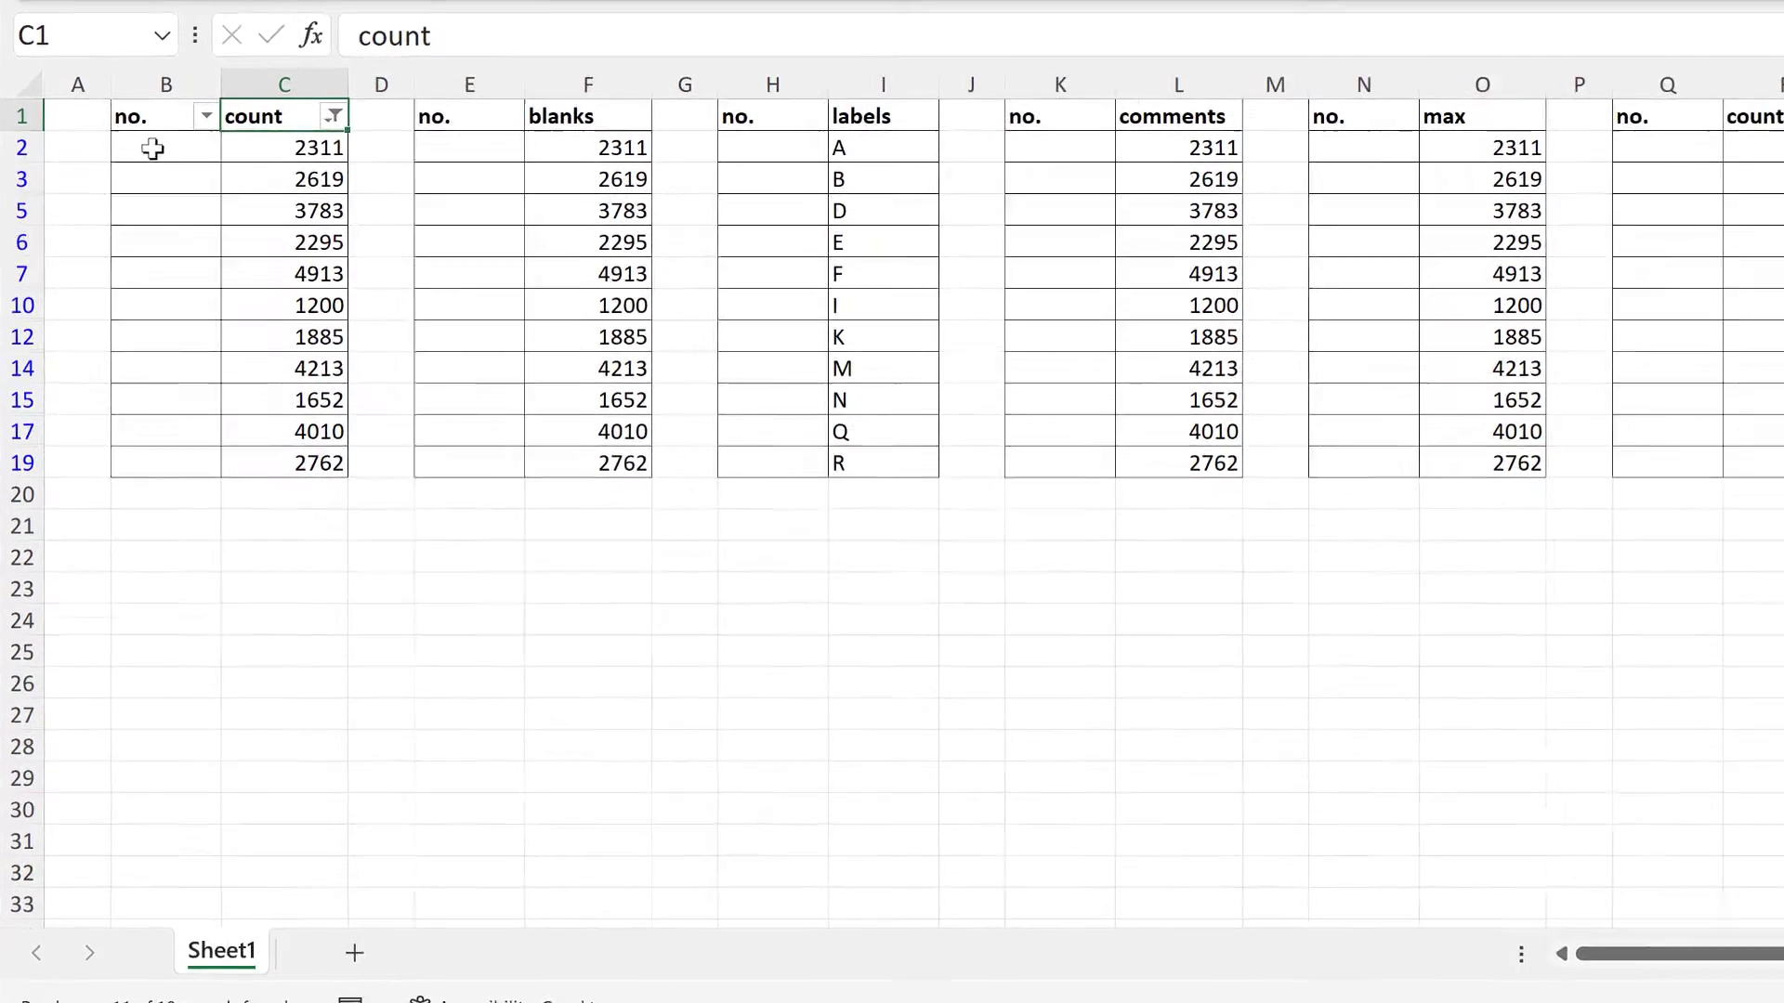
left_click(147, 143)
Step: Enter =COUNT($C$2:C2) in B2 and fill it down to B19, numbering the visible rows 1–11
type("=co")
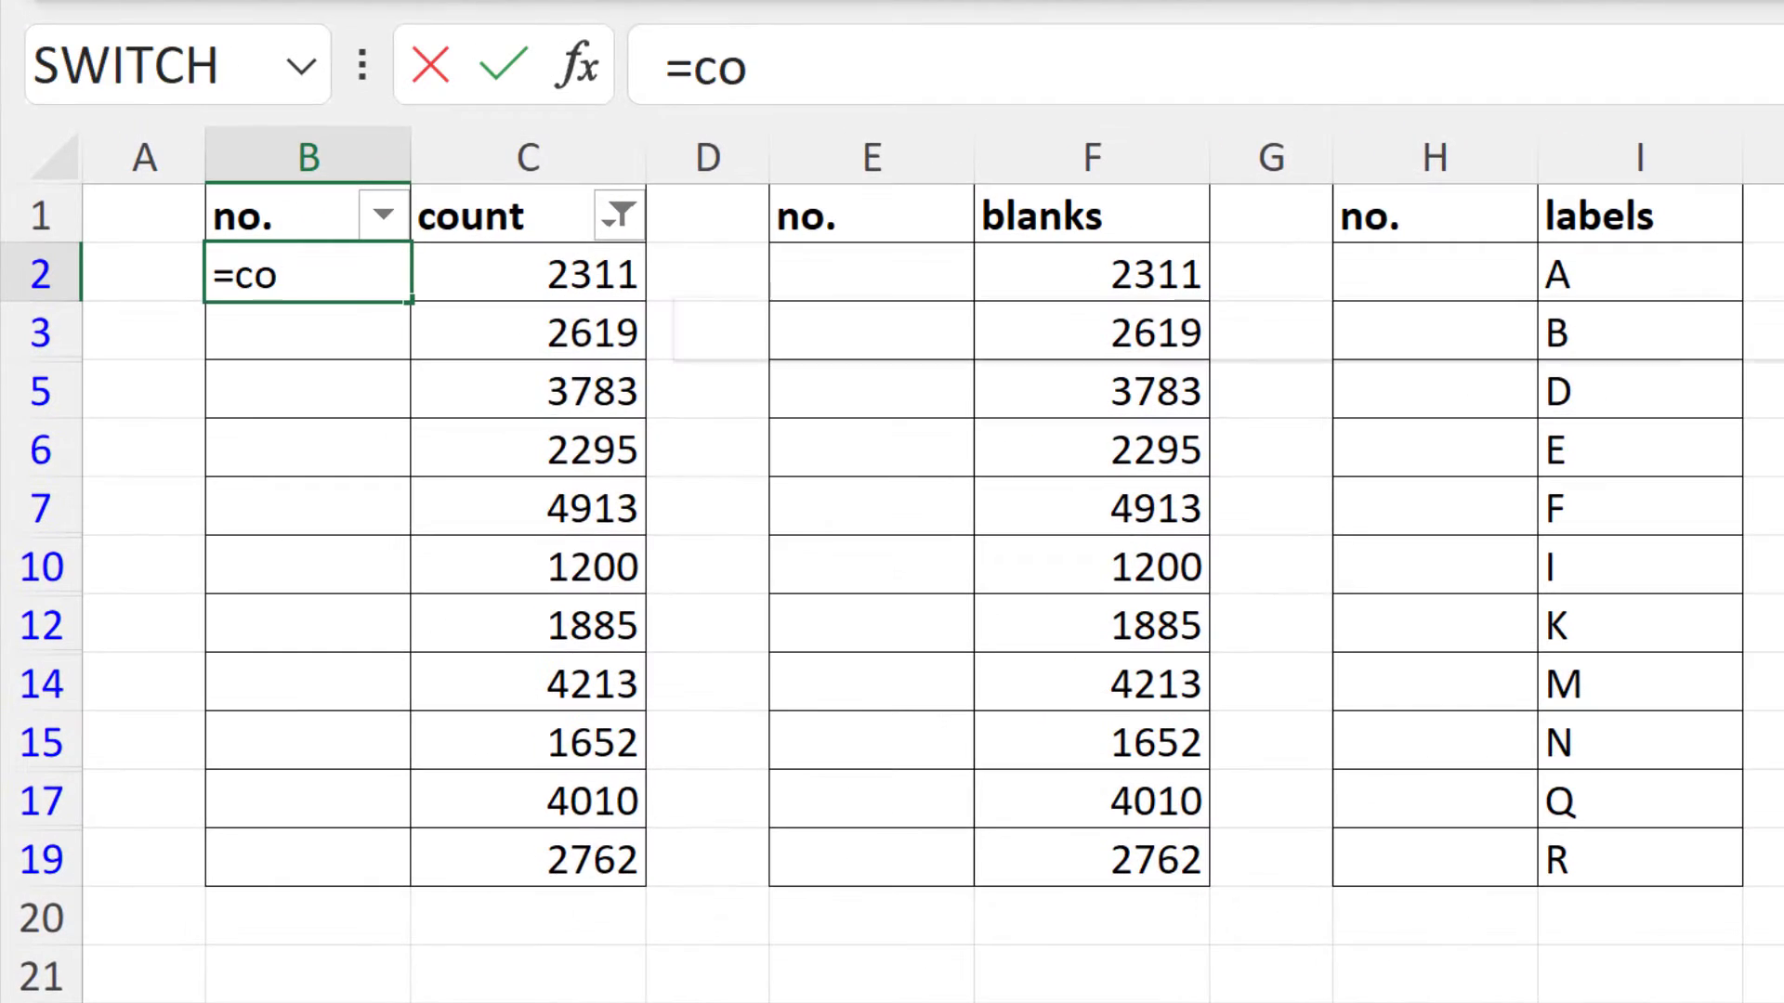
type("unt")
key("Tab")
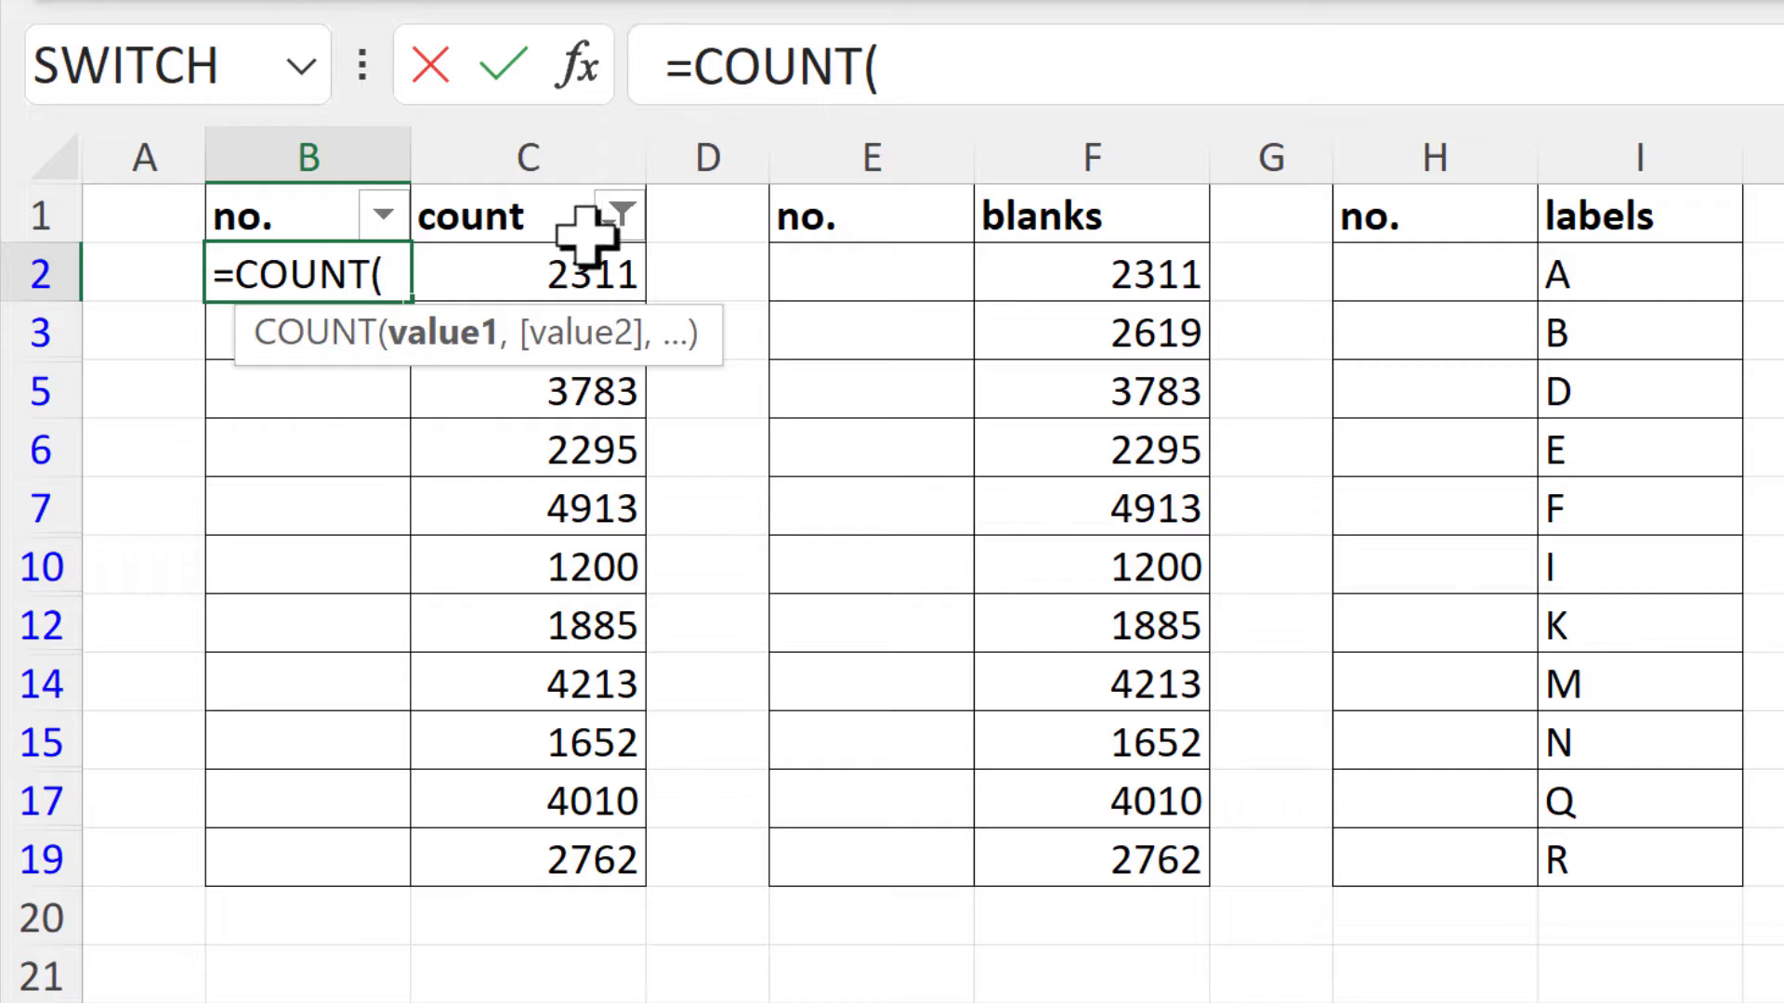
left_click(572, 265)
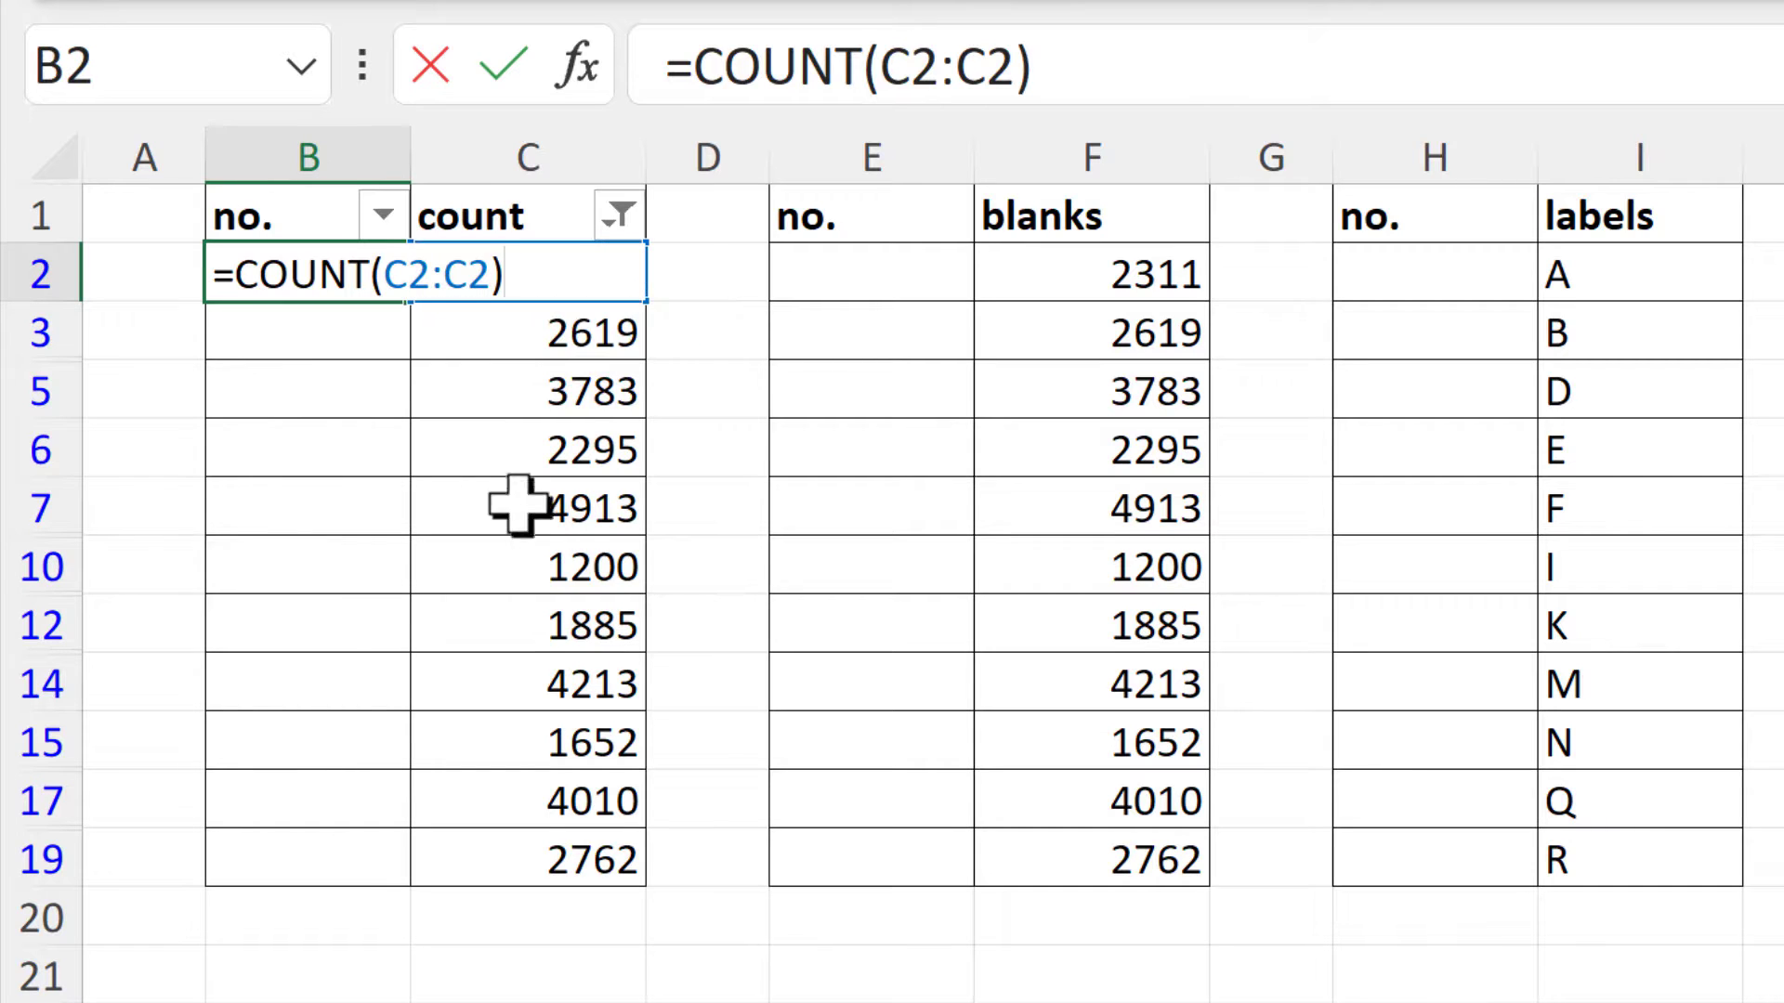
left_click(411, 279)
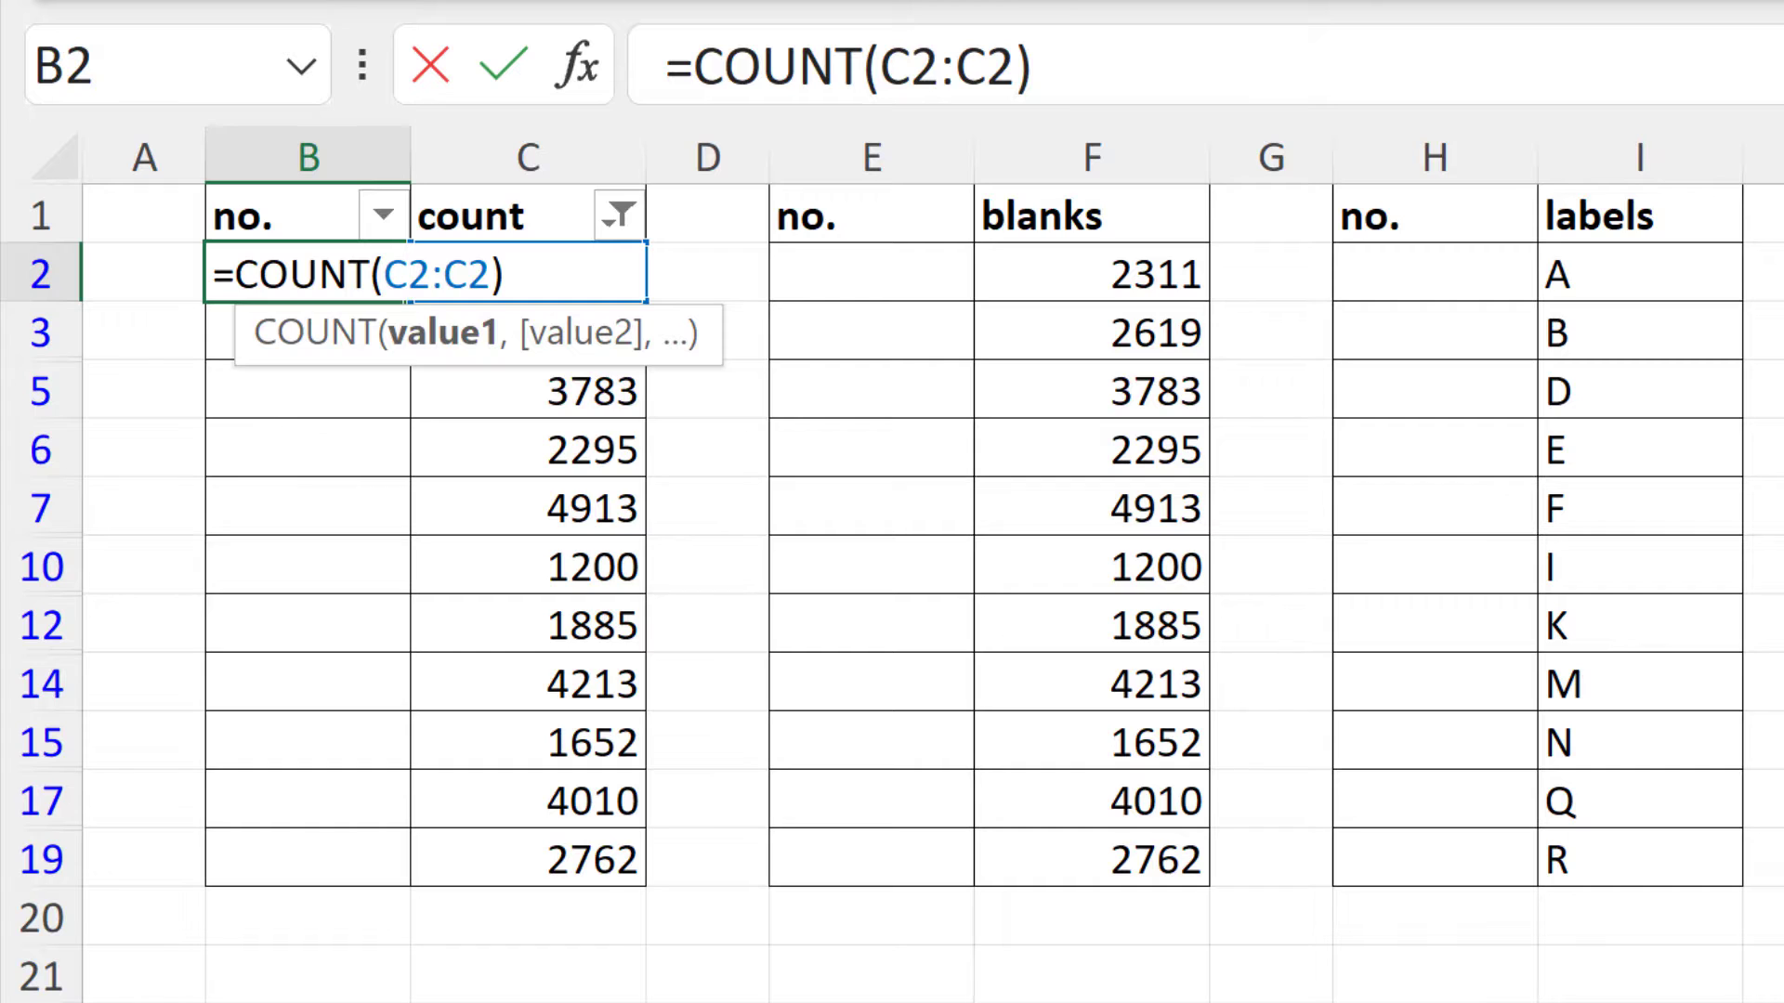
key("F4")
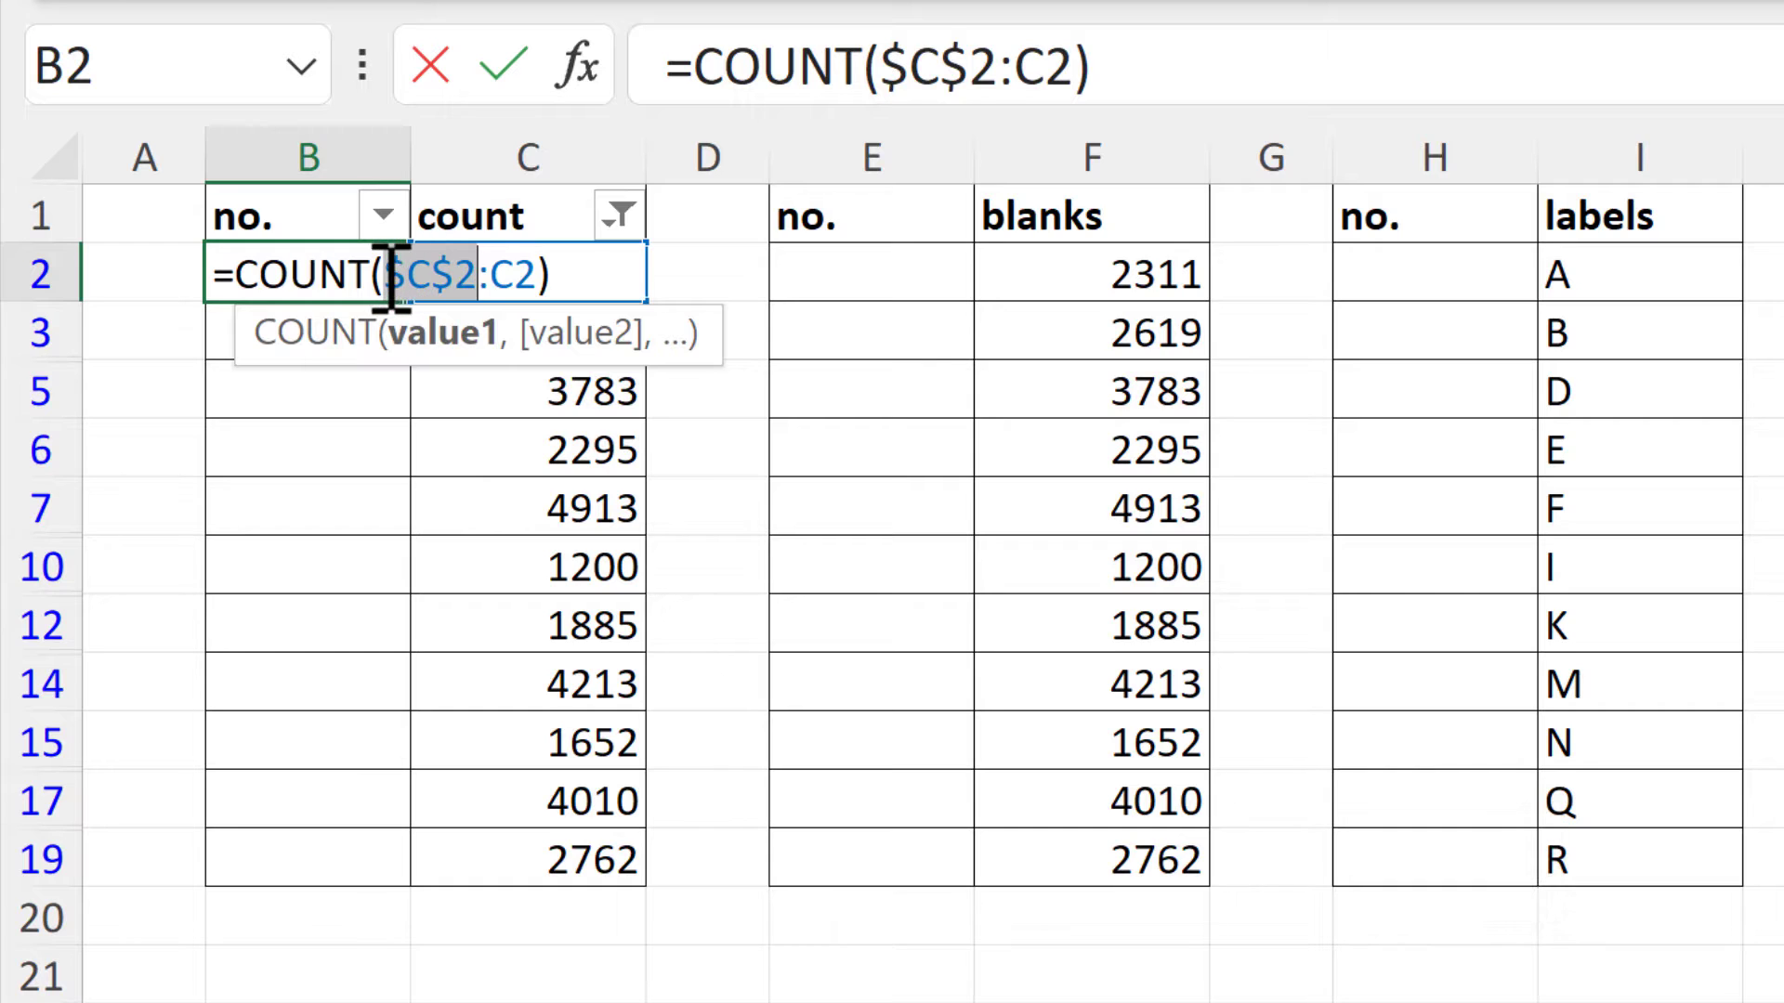
left_click_drag(391, 276, 474, 274)
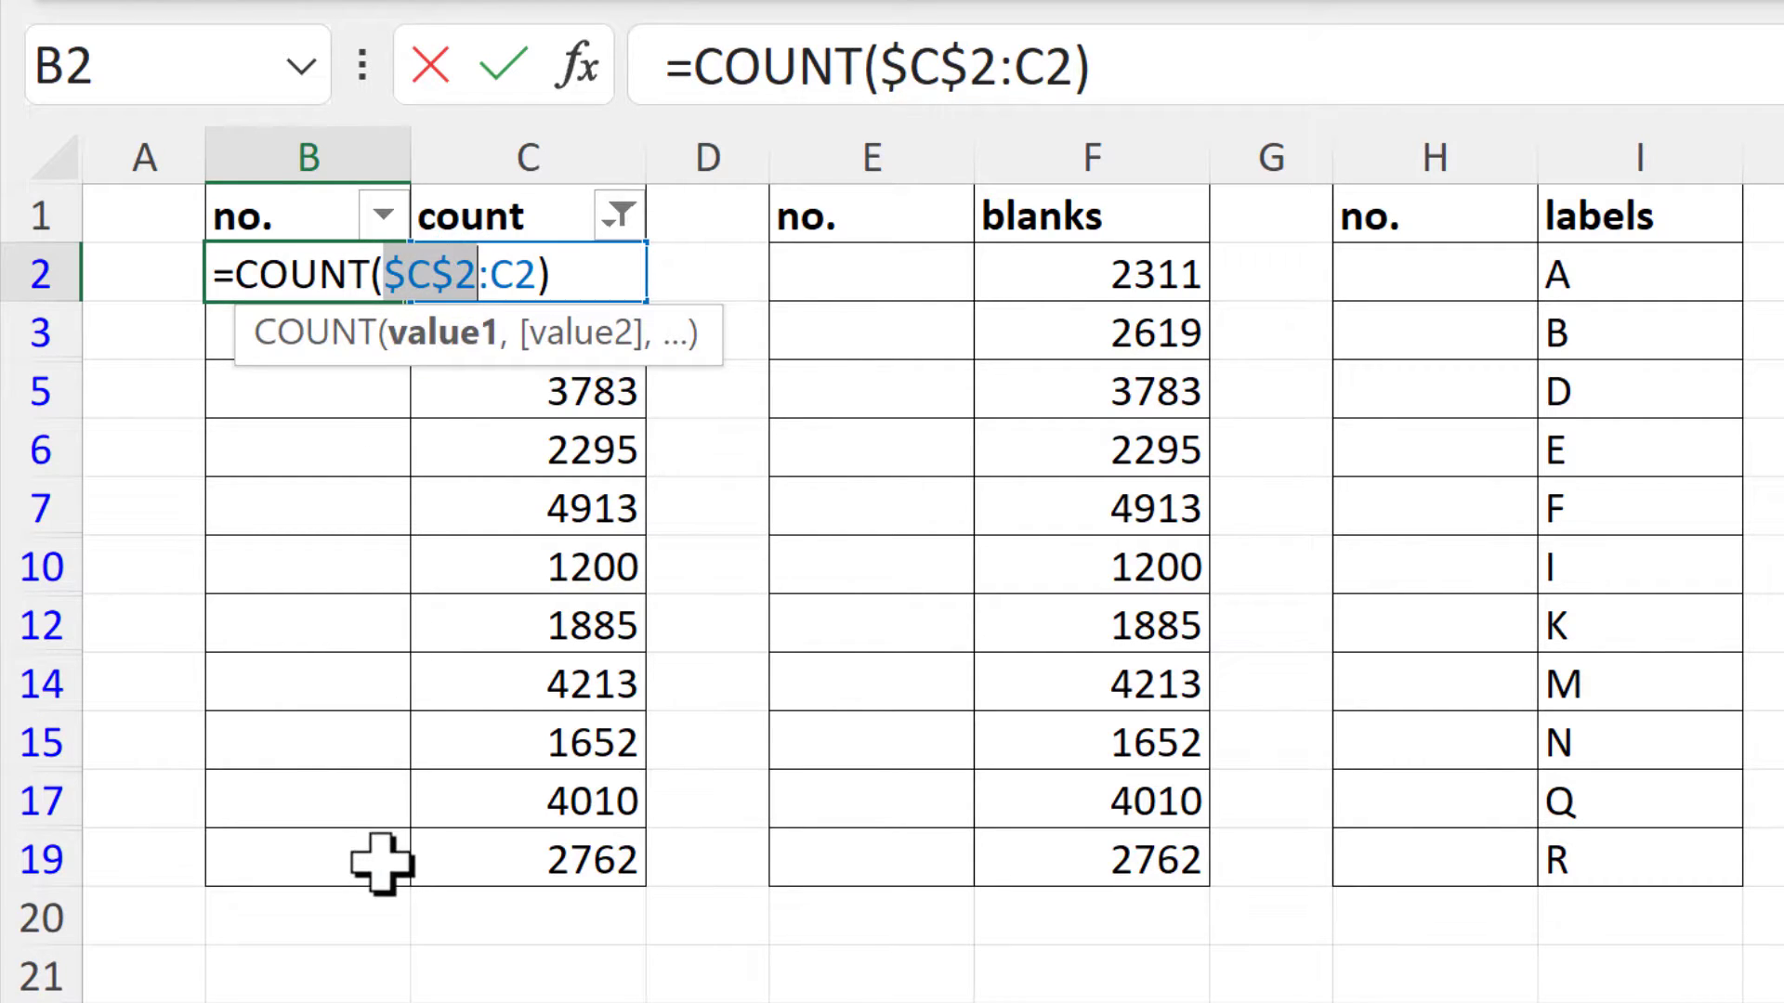
left_click_drag(539, 274, 490, 274)
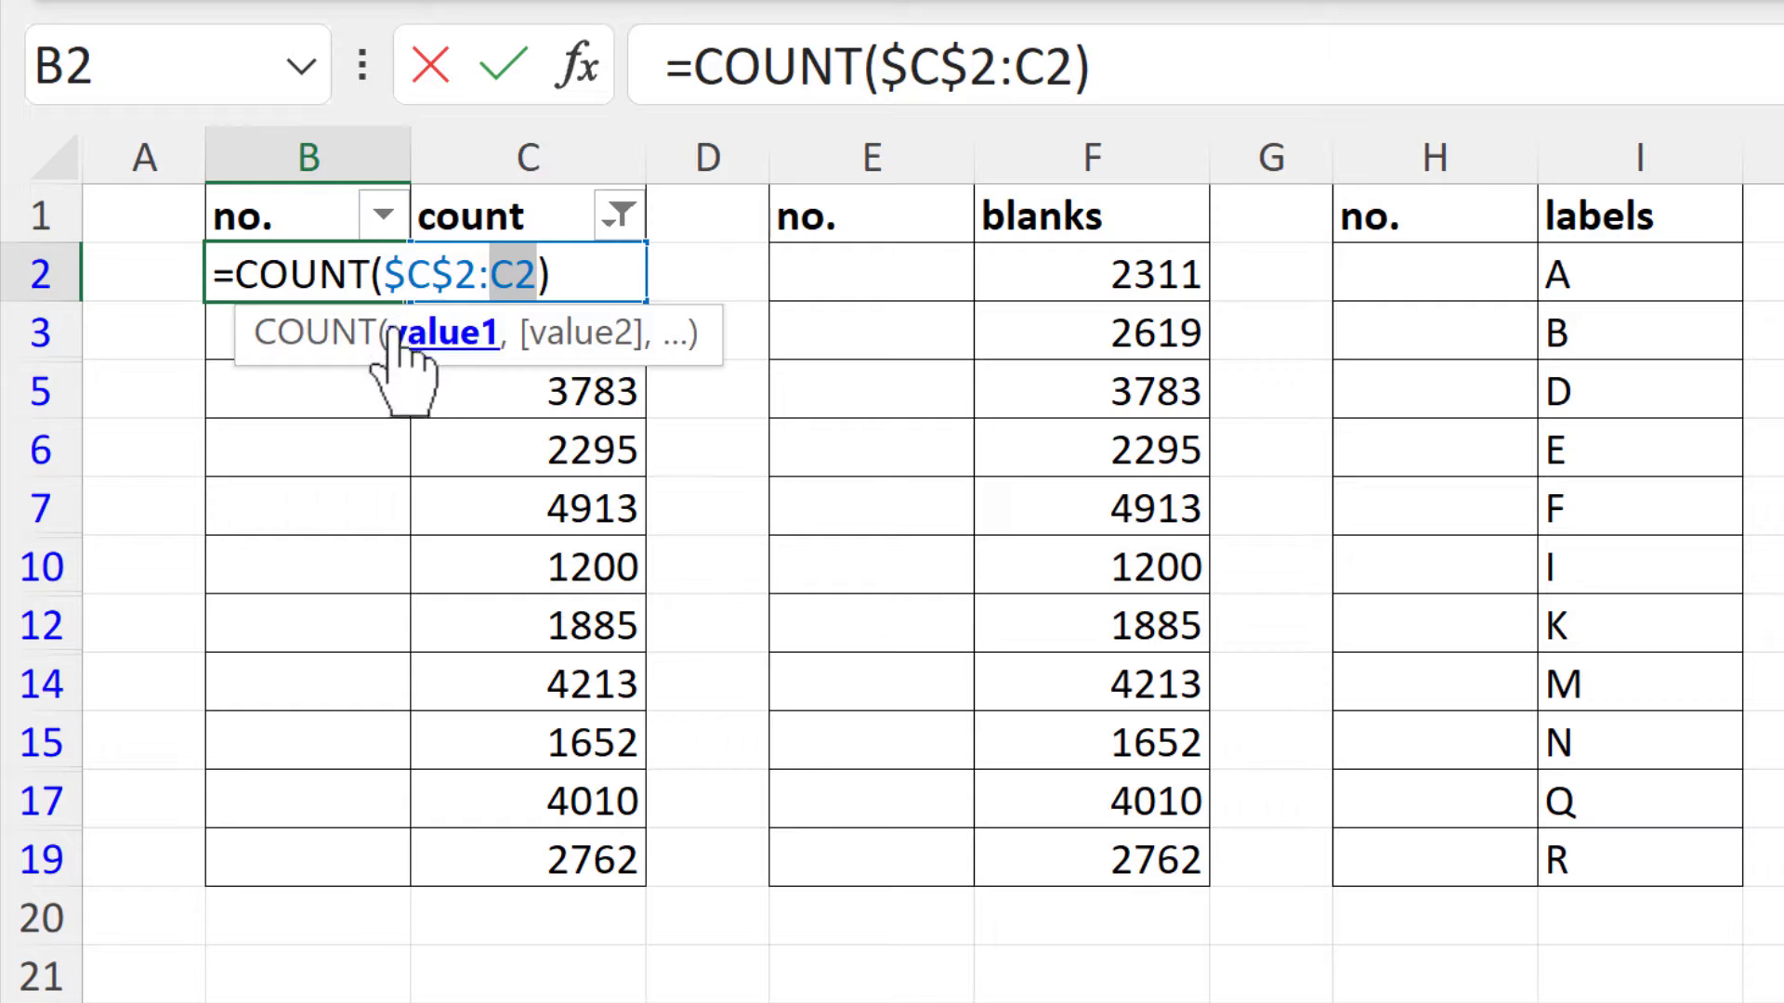
left_click(576, 277)
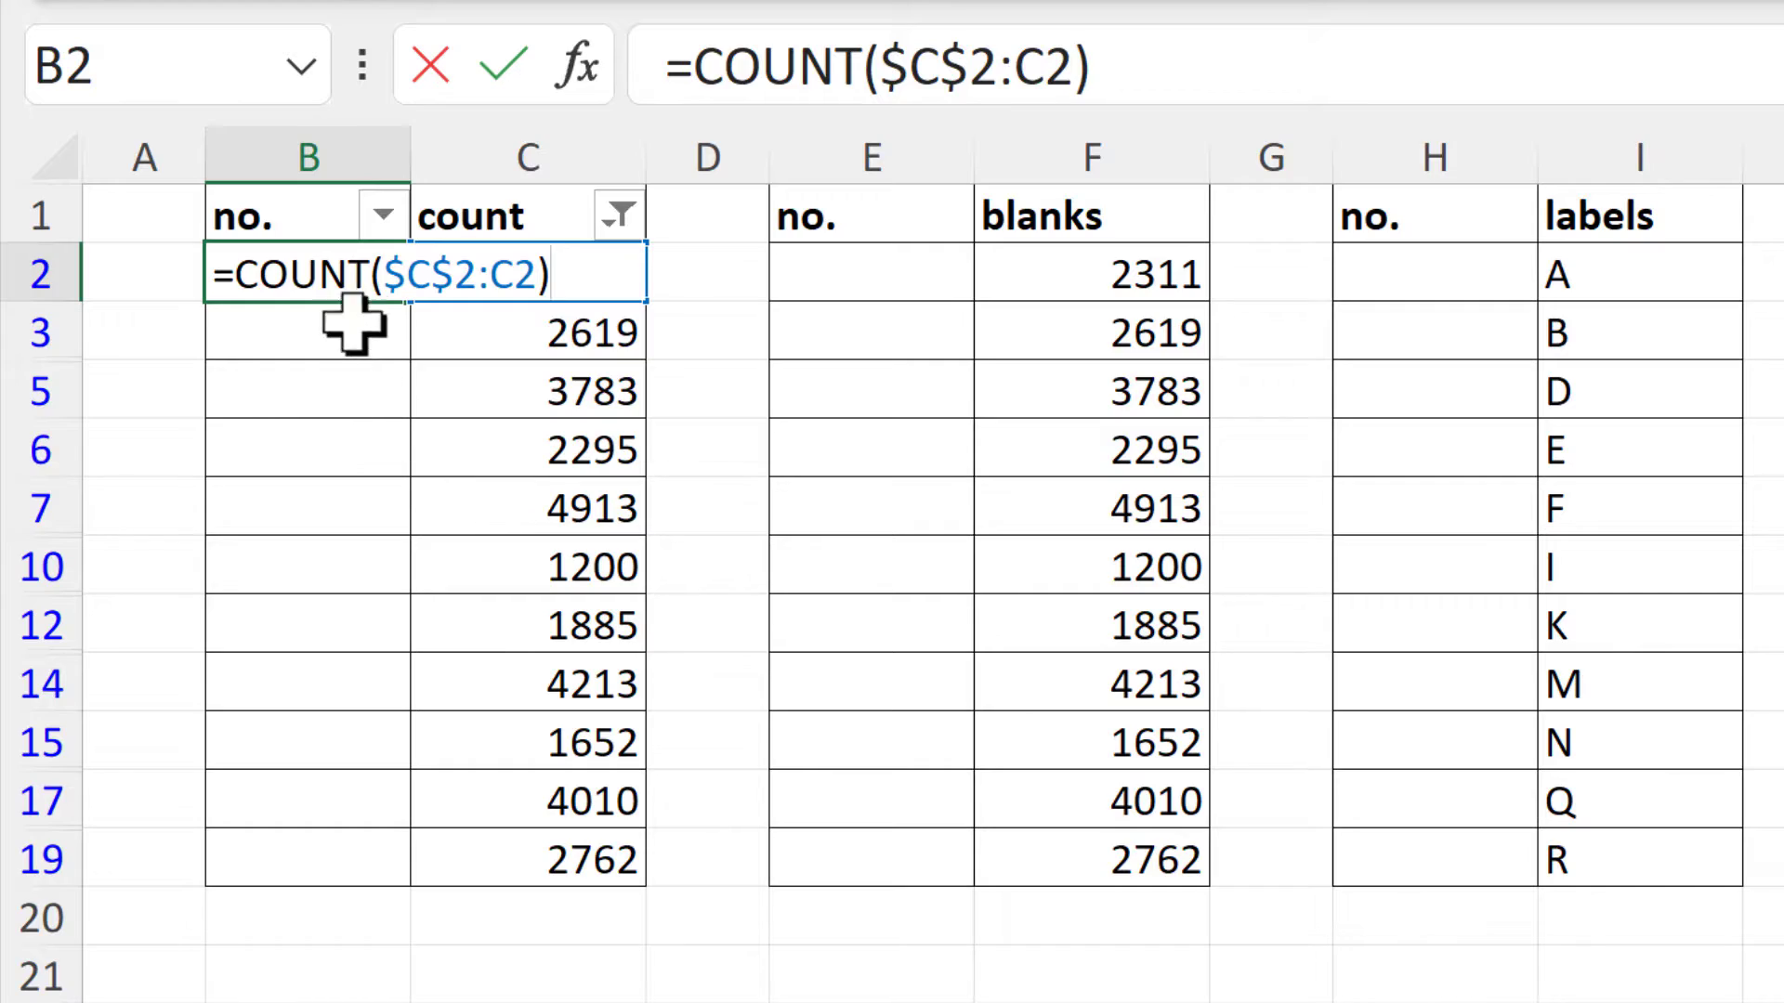
key("Return")
left_click(371, 279)
left_click_drag(408, 310, 366, 866)
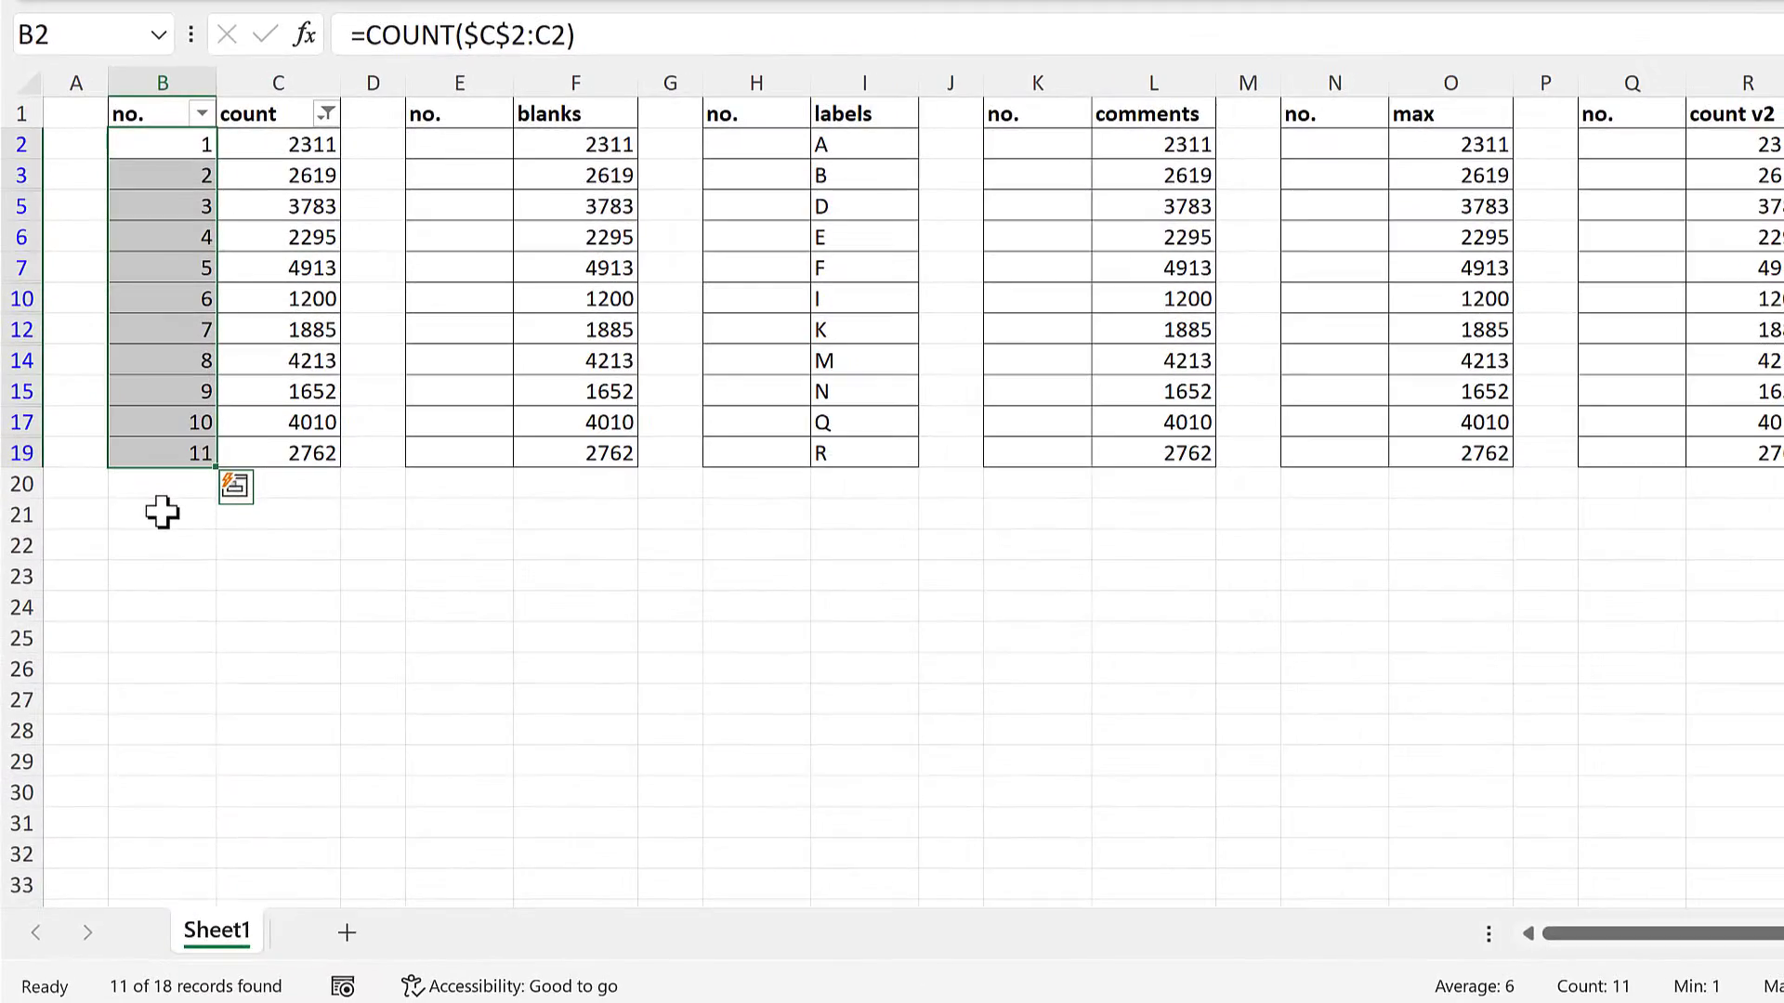
Step: Clear the count filter and select rows 4 and 8–9 to show the unnumbered blank rows
left_click(163, 519)
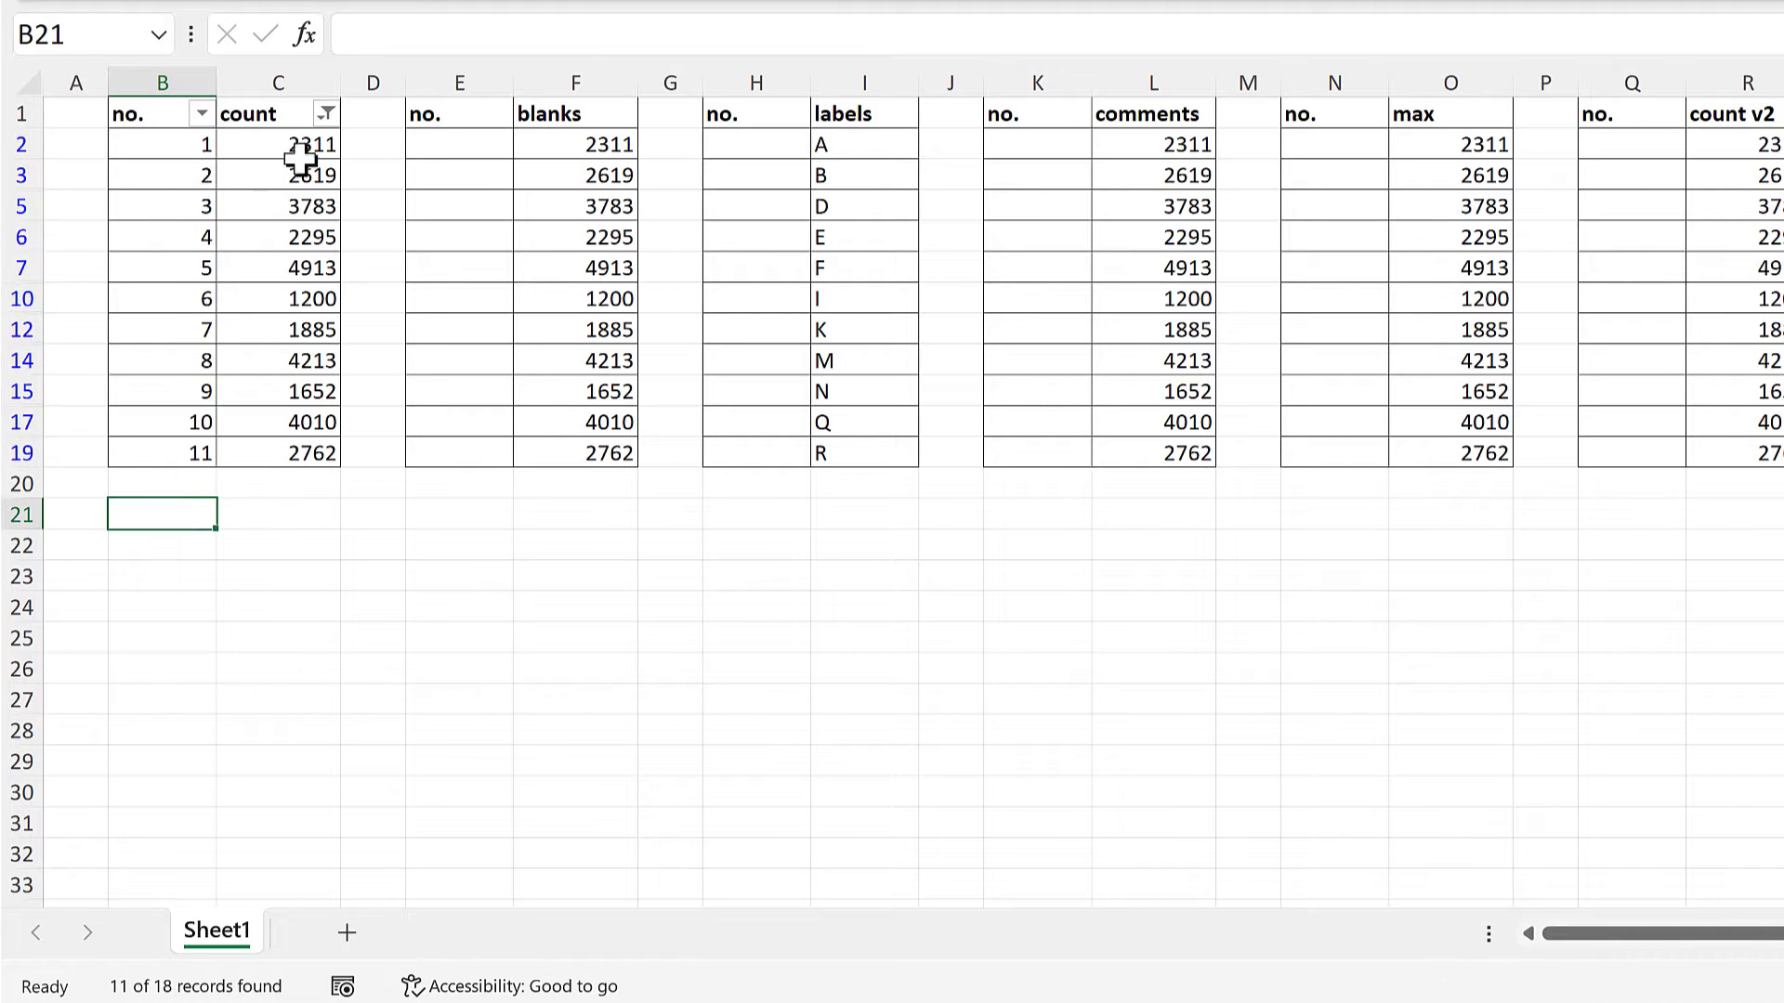
left_click(325, 113)
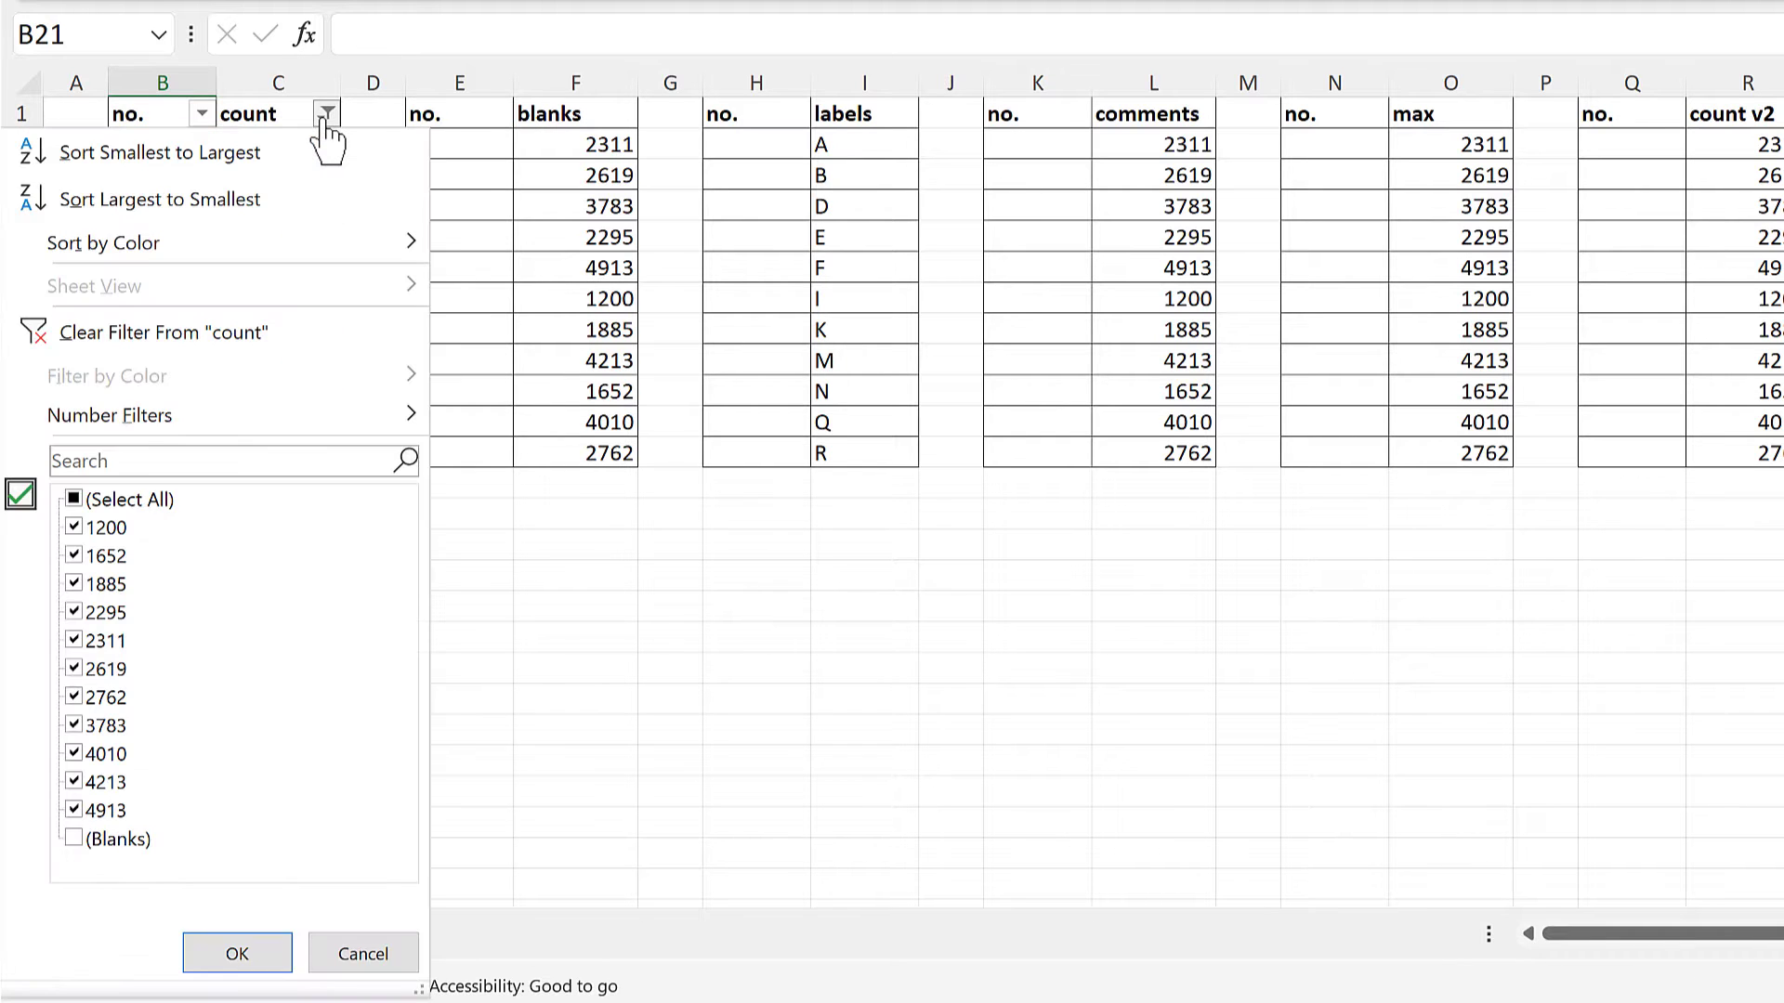
left_click(234, 336)
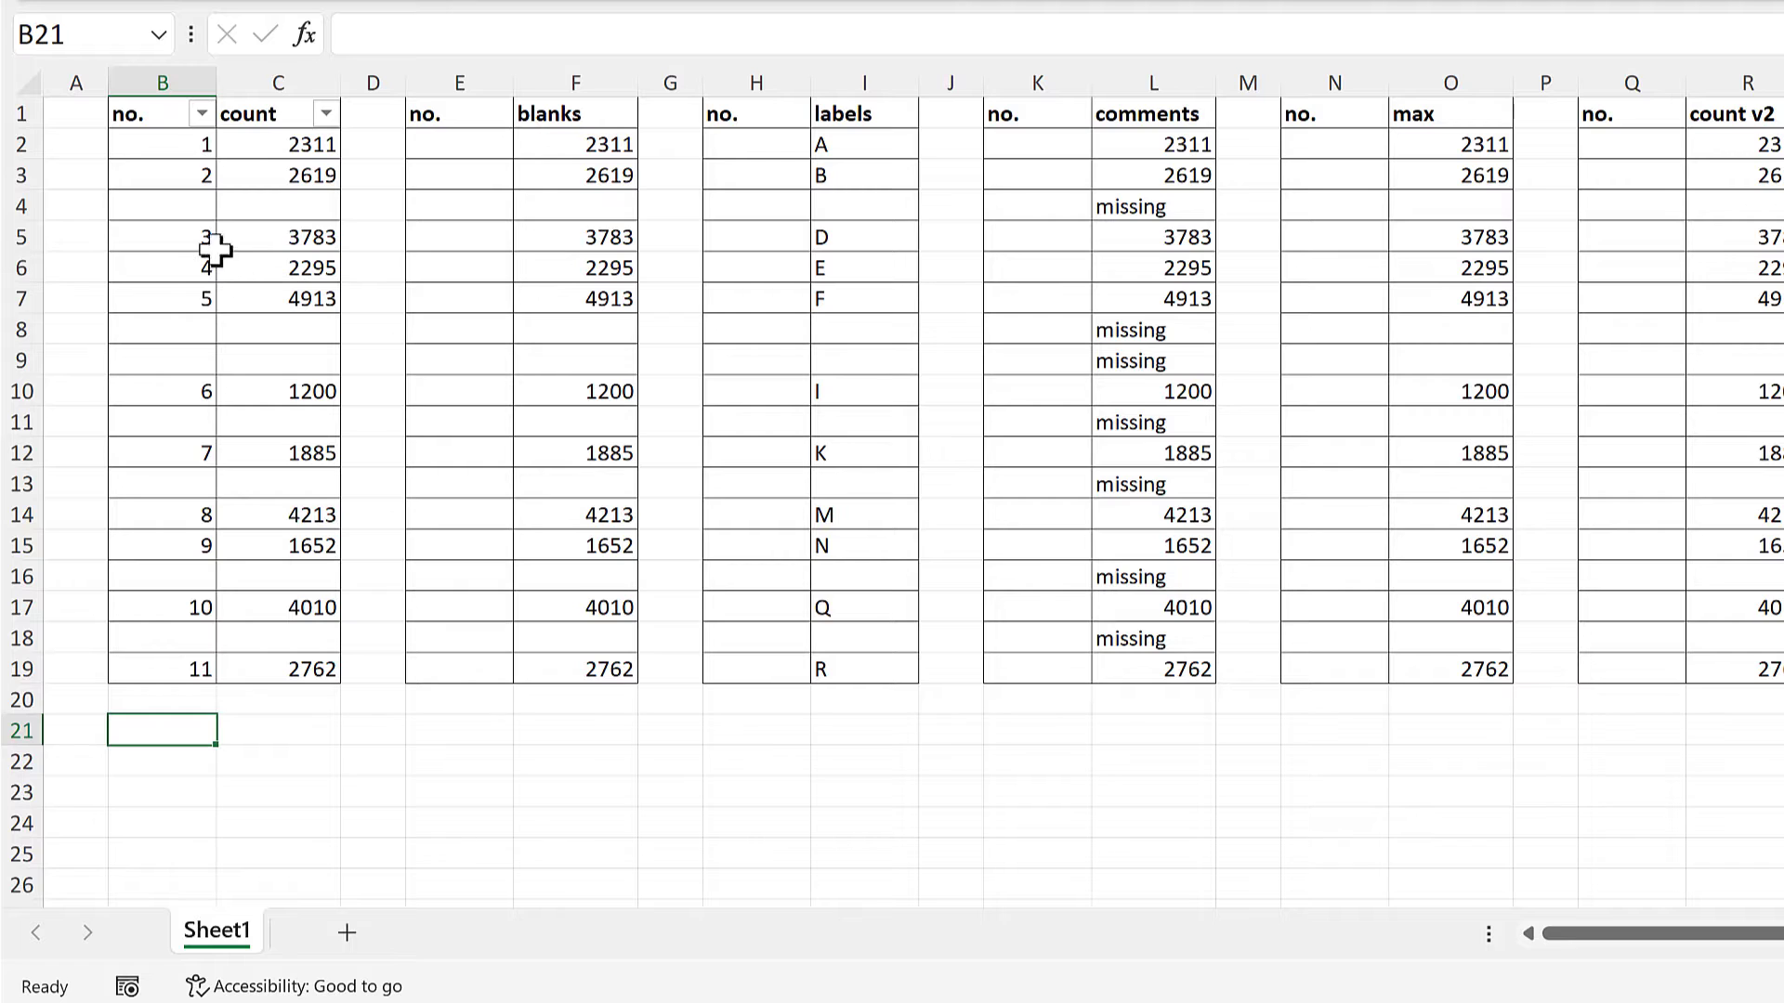
left_click_drag(212, 204, 244, 212)
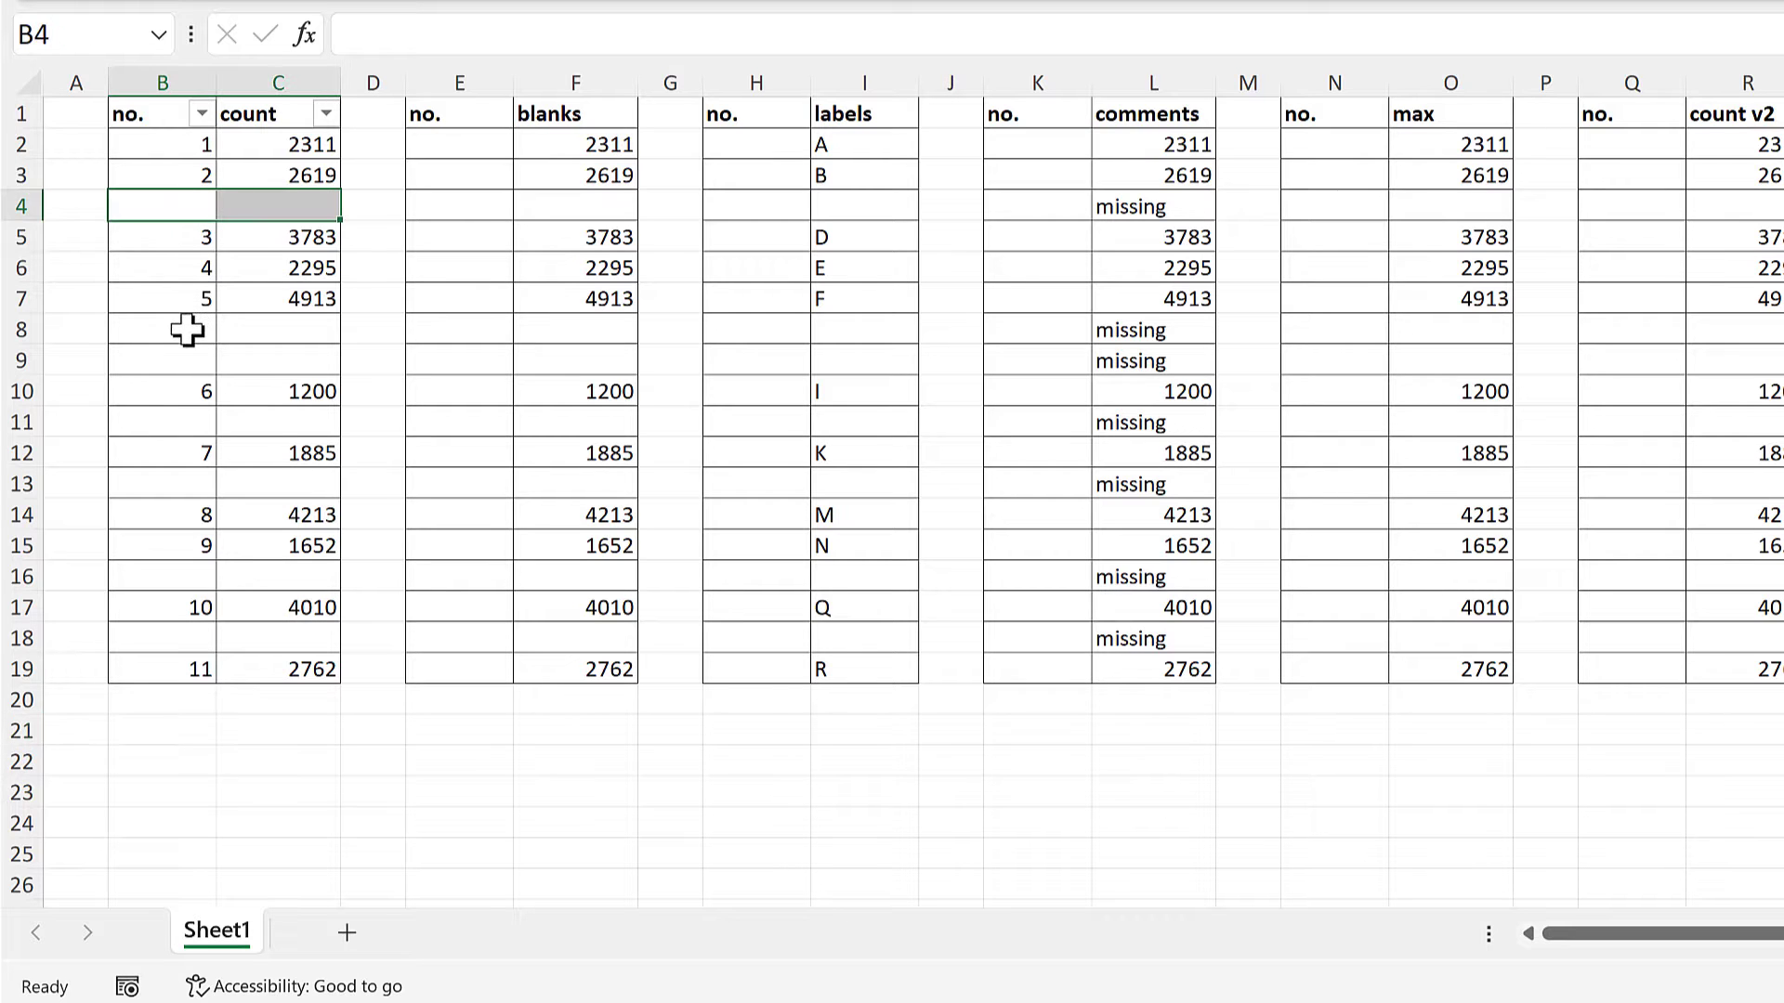
left_click_drag(187, 330, 247, 348)
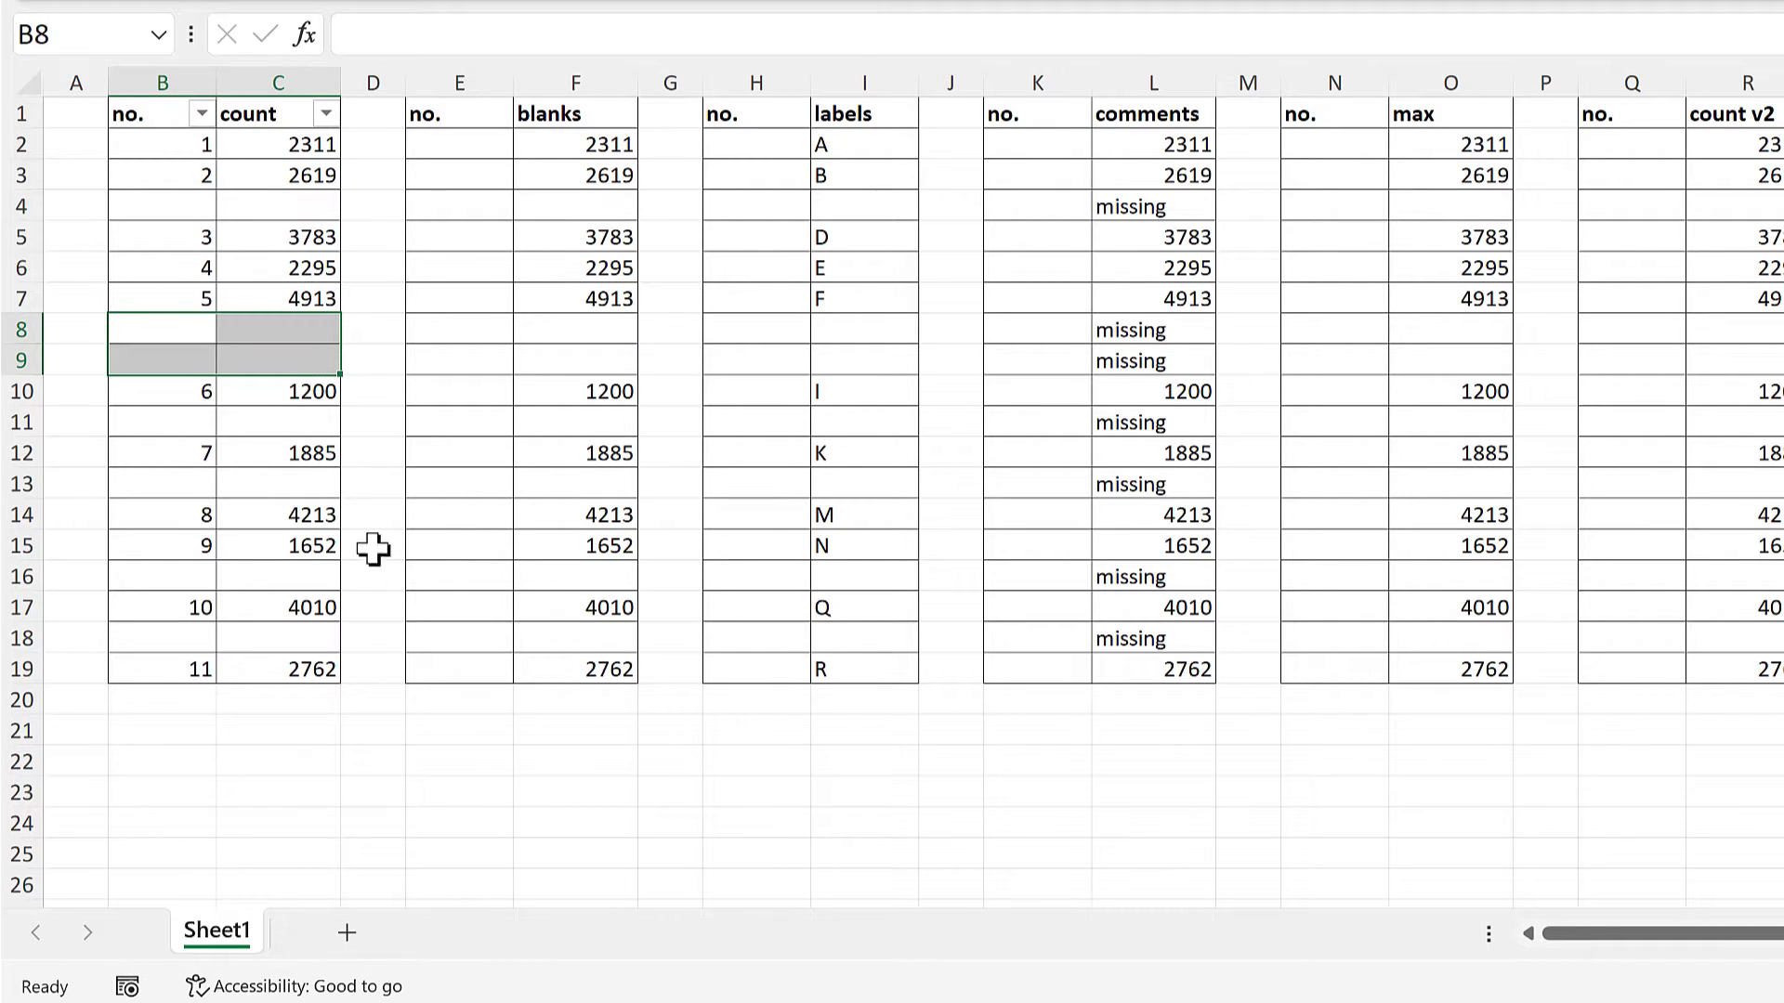
left_click(437, 141)
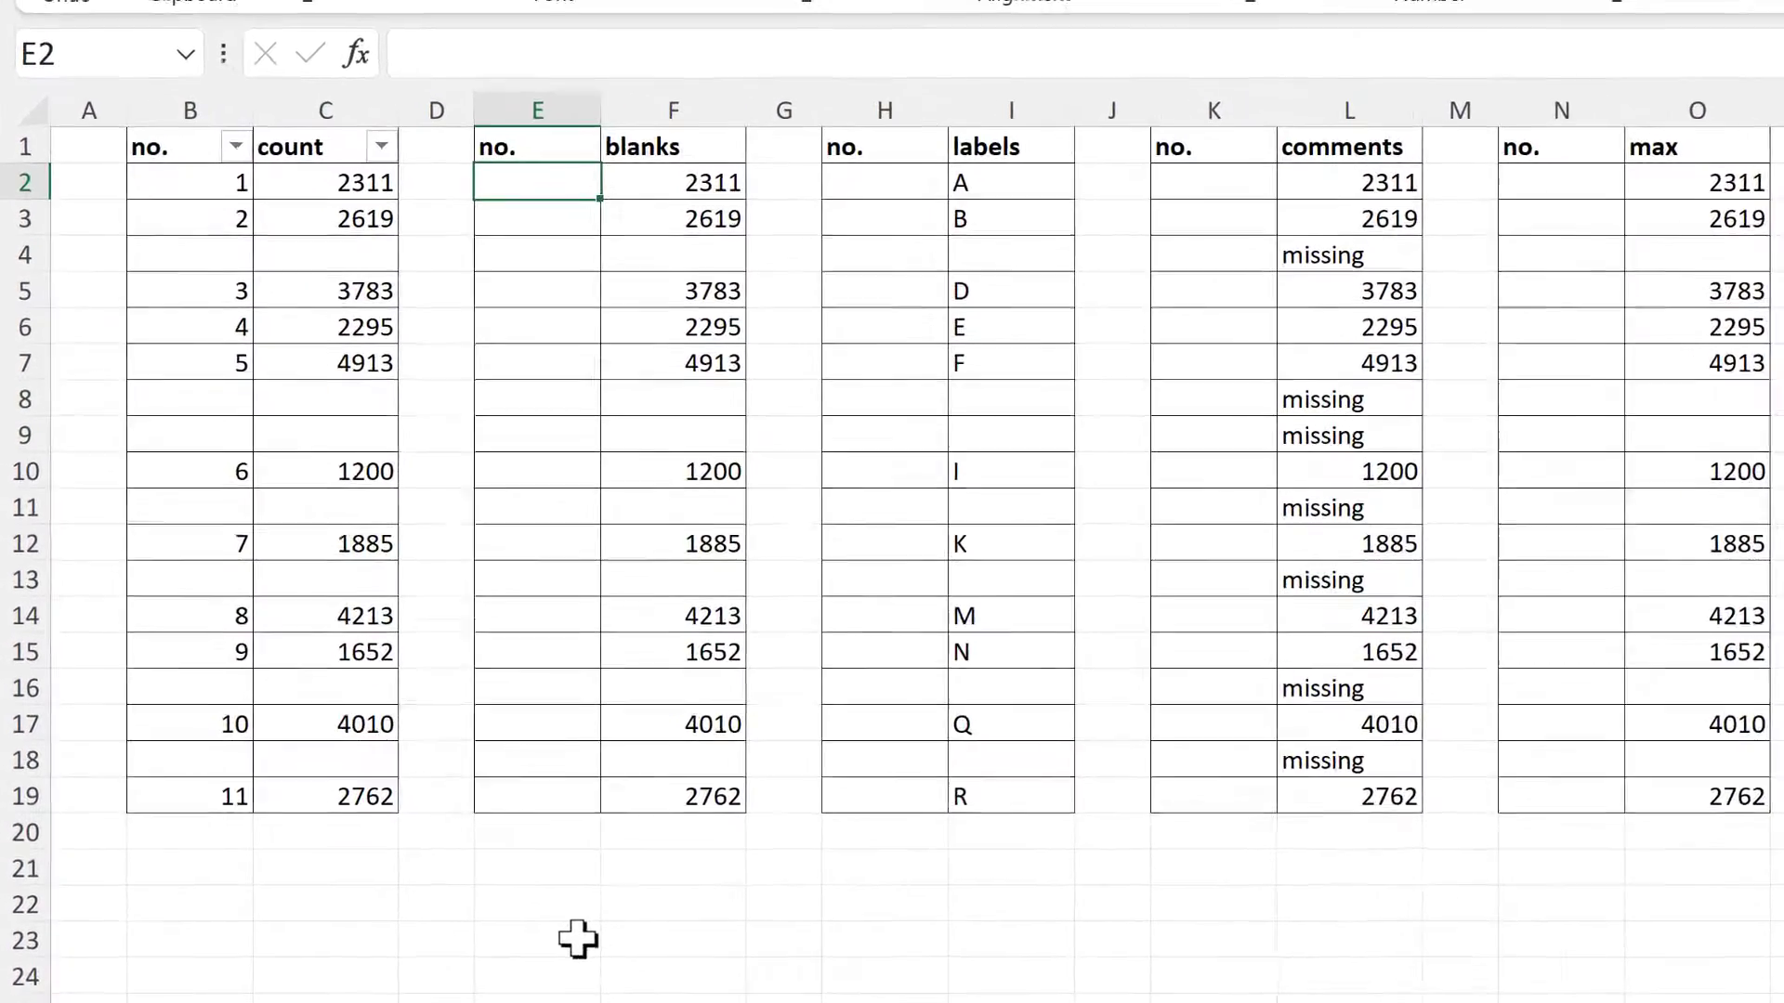
Step: Enter =COUNT(F$2:F2) in E2 of the blanks table, which displays 1
type("=coun")
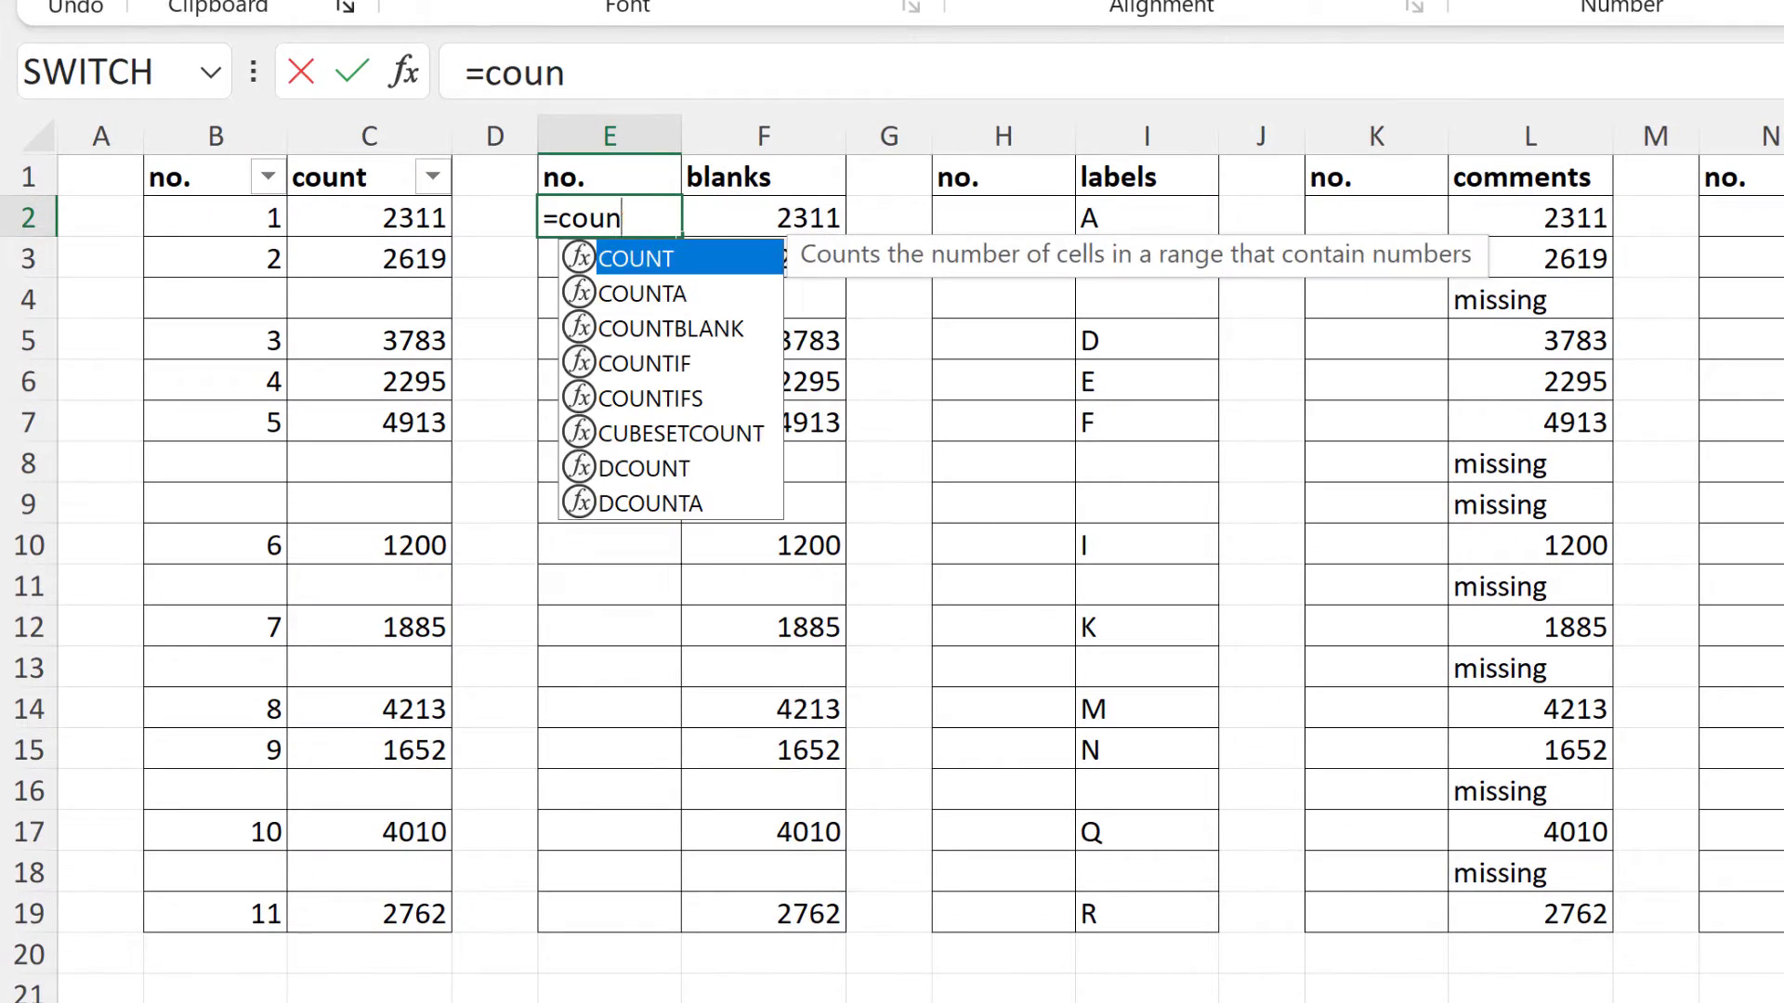
type("t")
key("Tab")
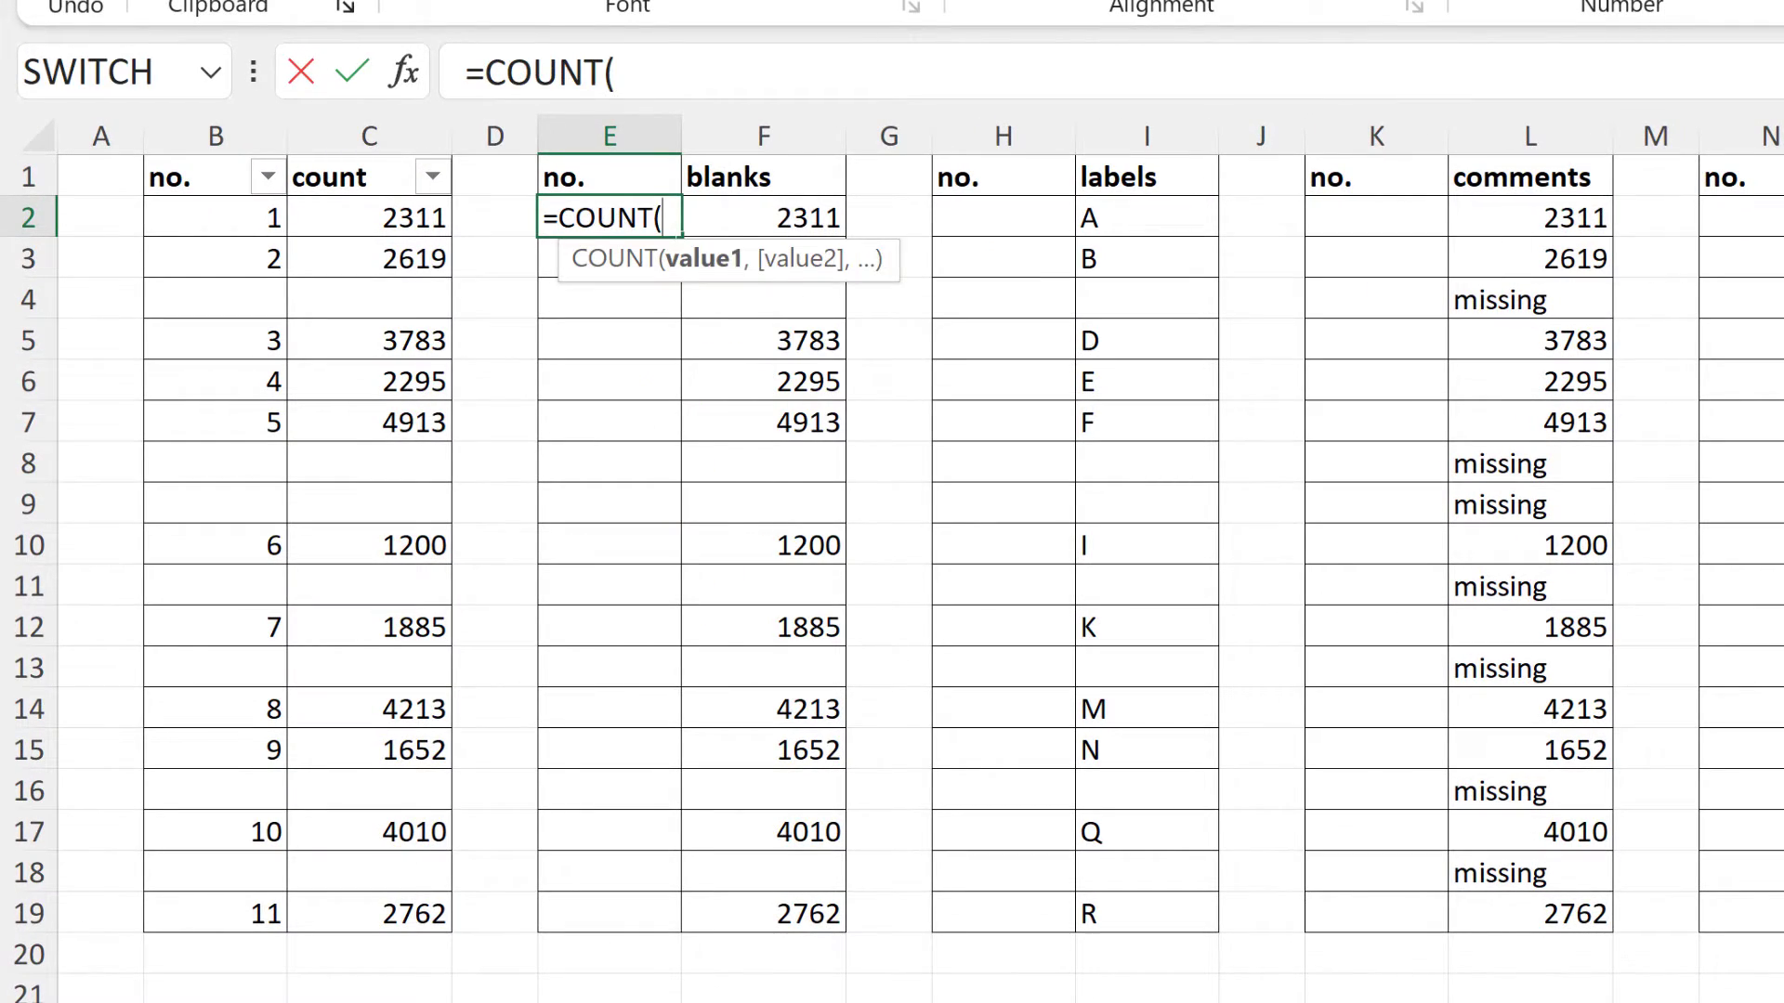
left_click(770, 223)
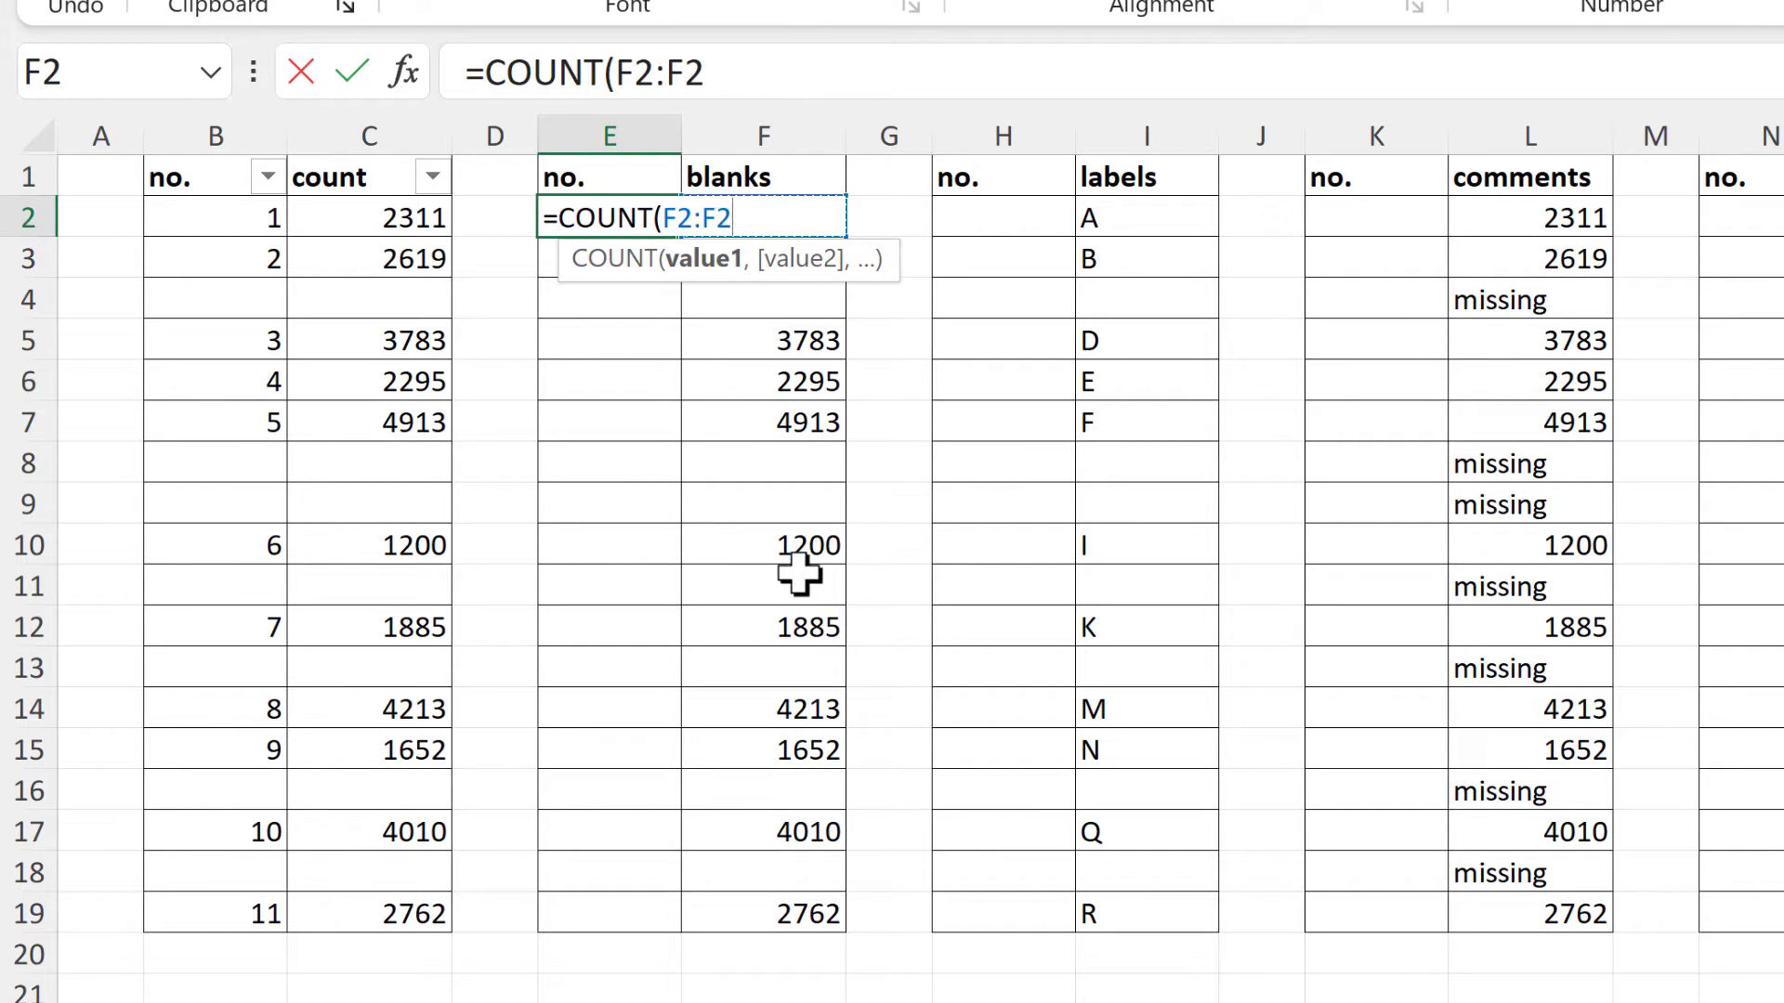
type(")")
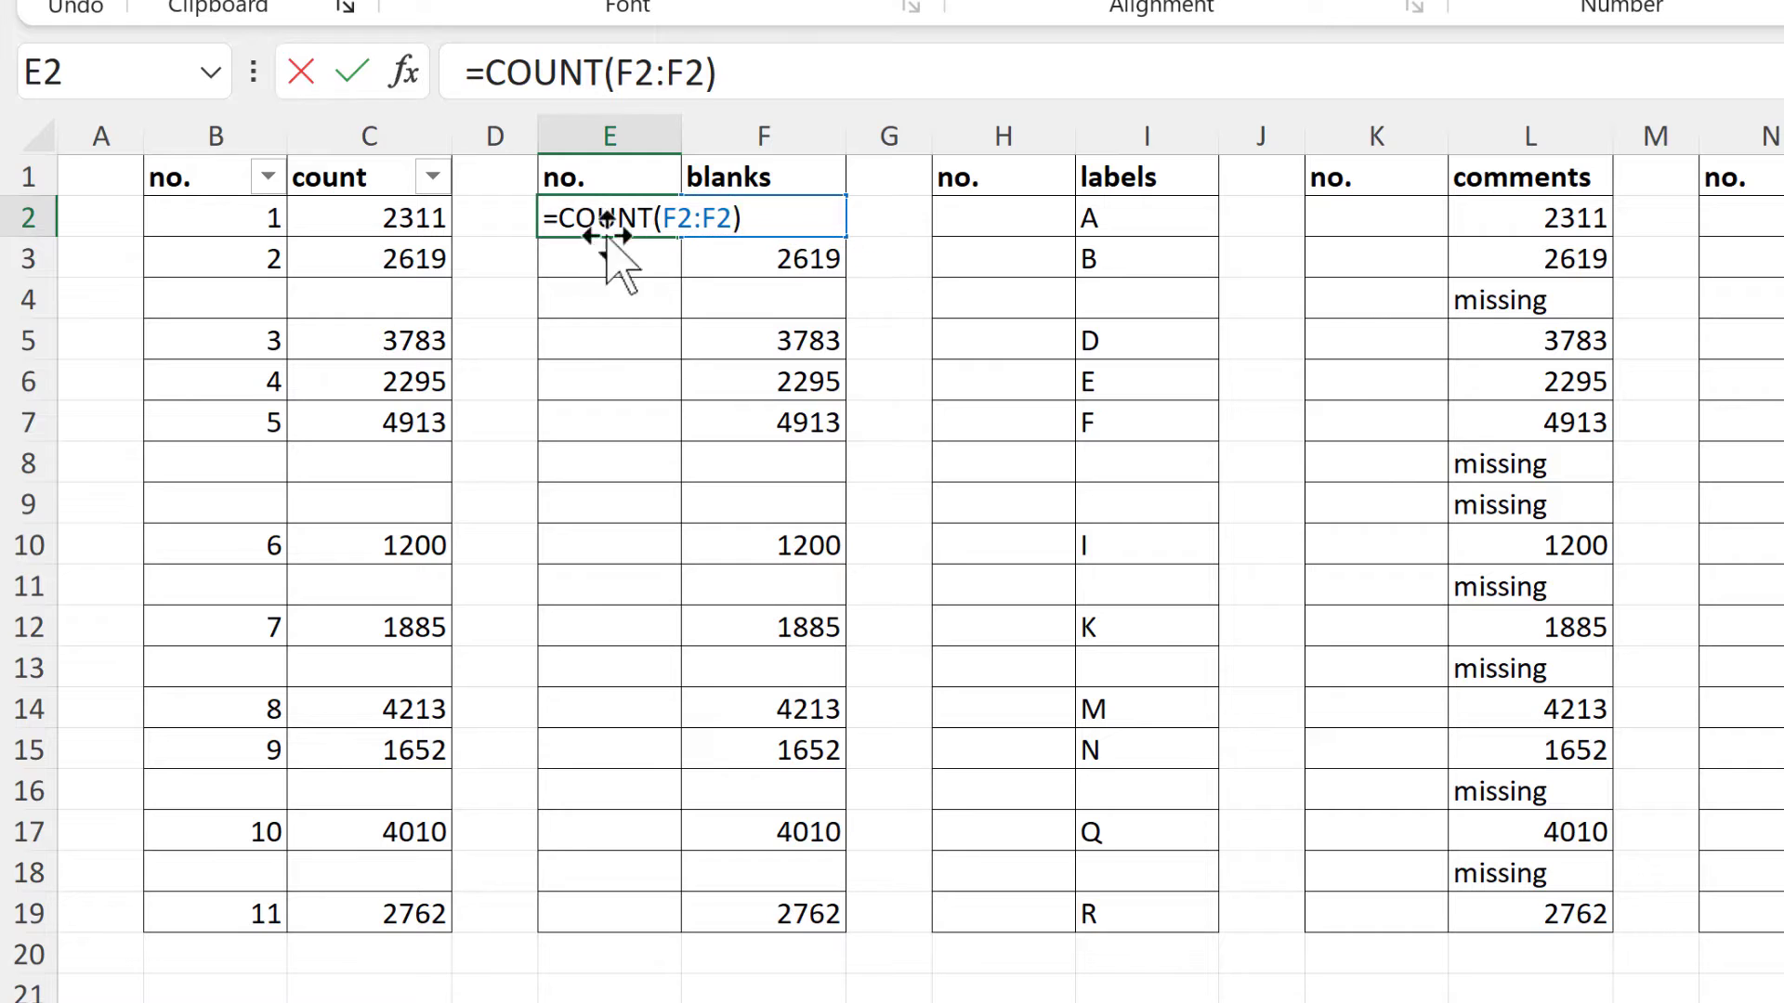
left_click(683, 217)
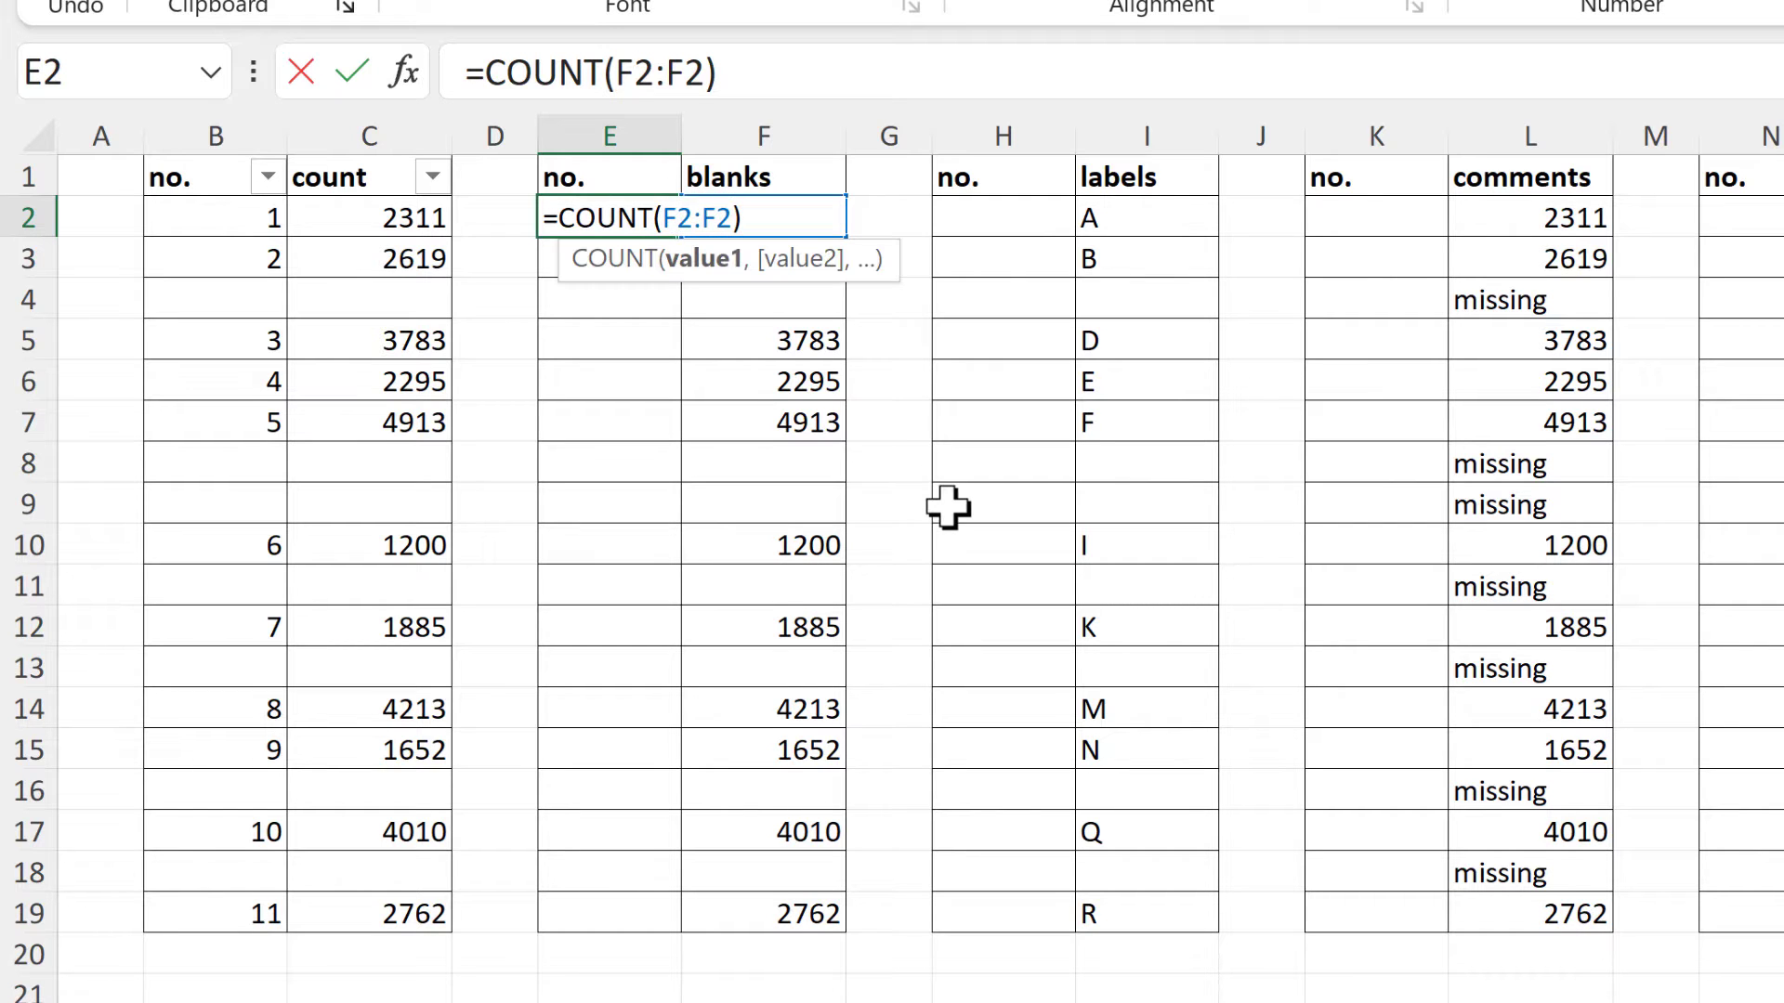
type("$")
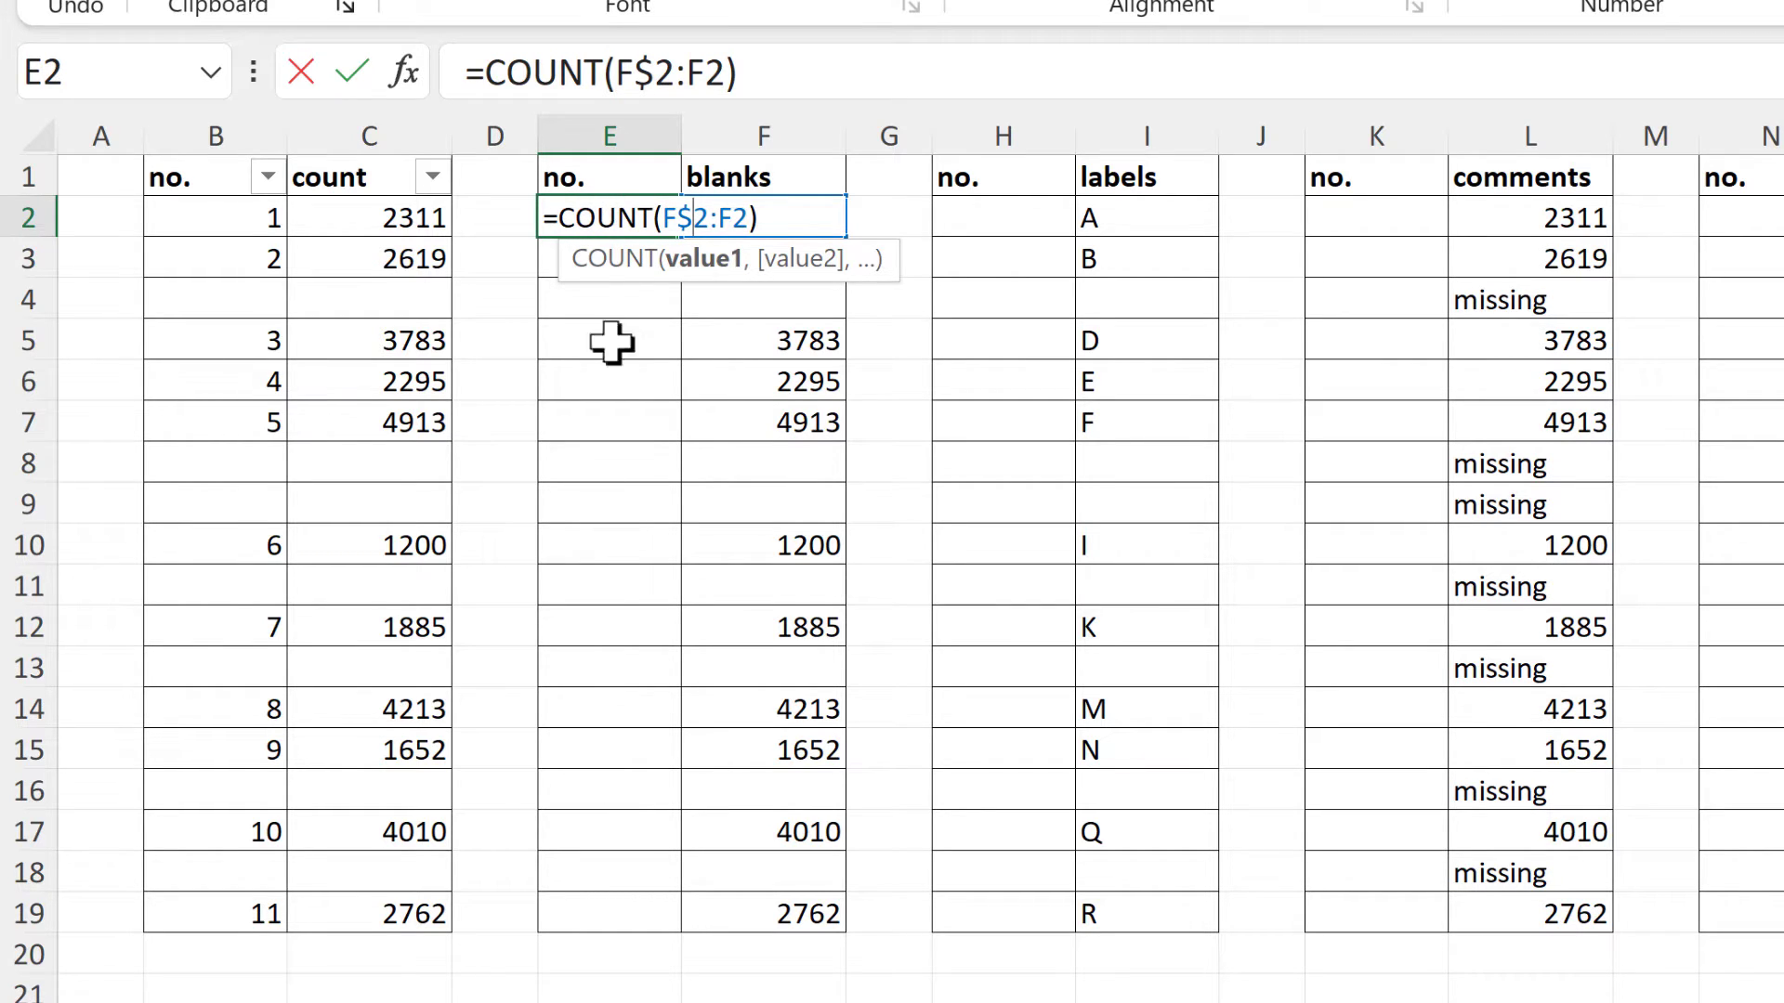
double_click(724, 202)
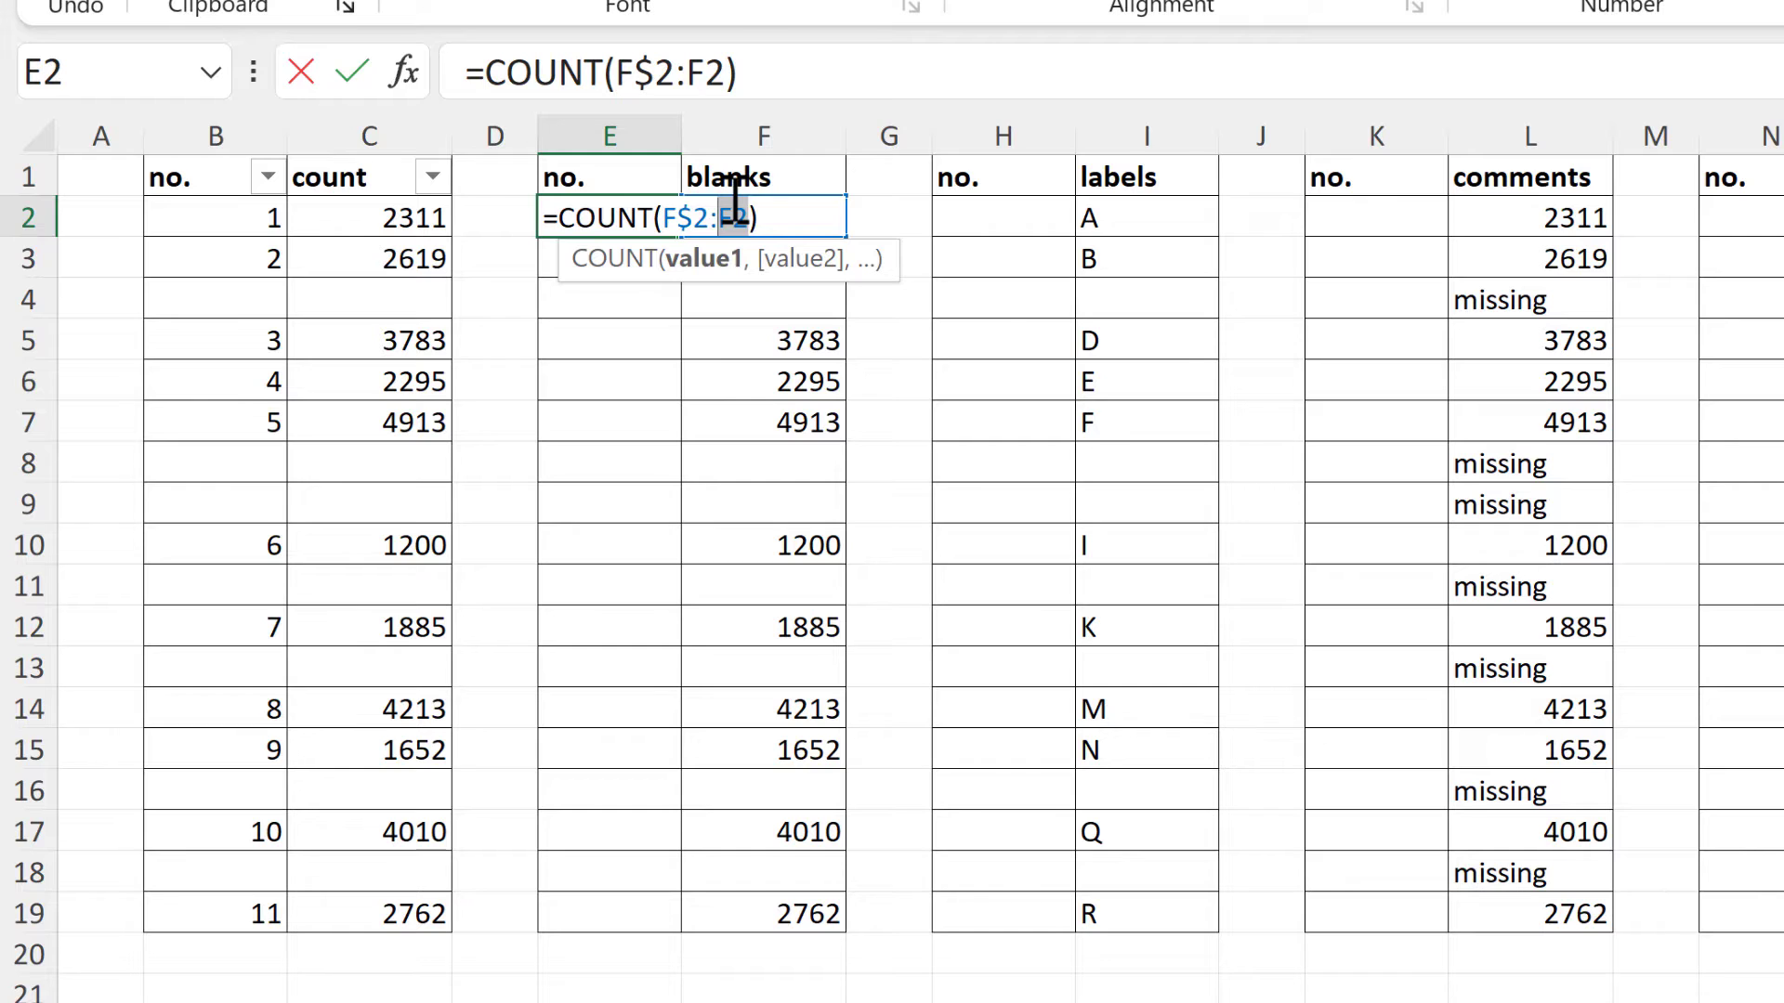
left_click(782, 219)
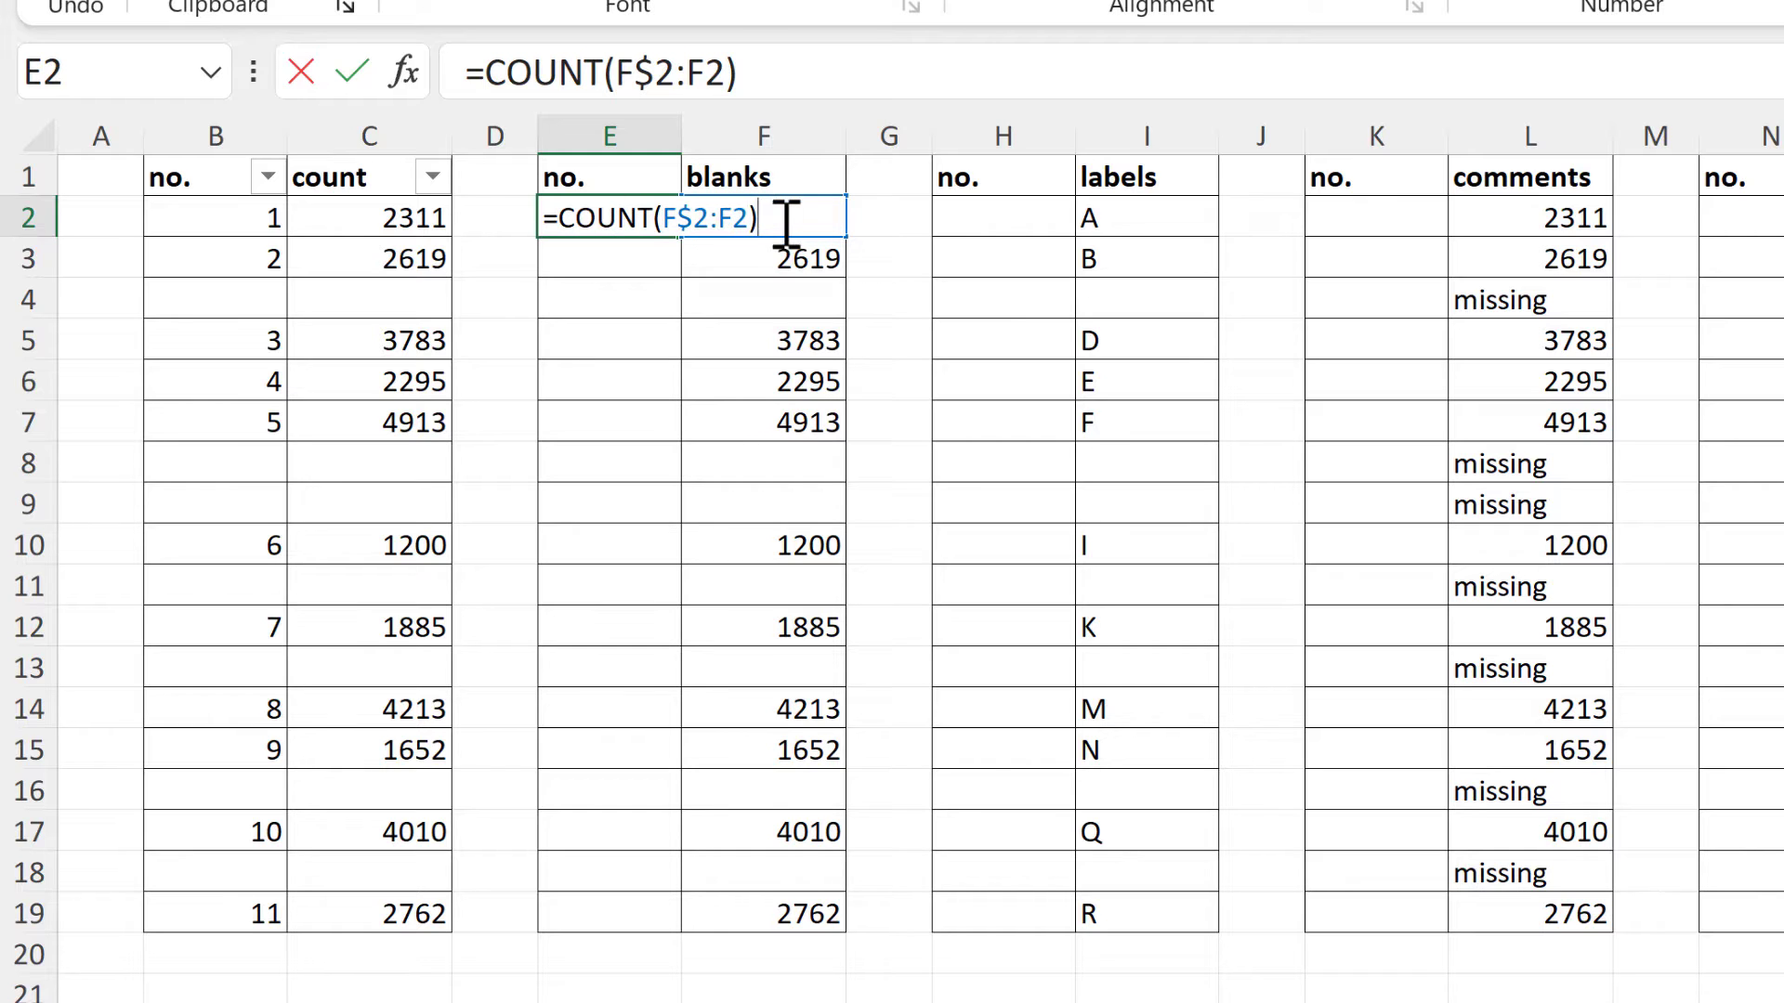
key("Return")
left_click(662, 219)
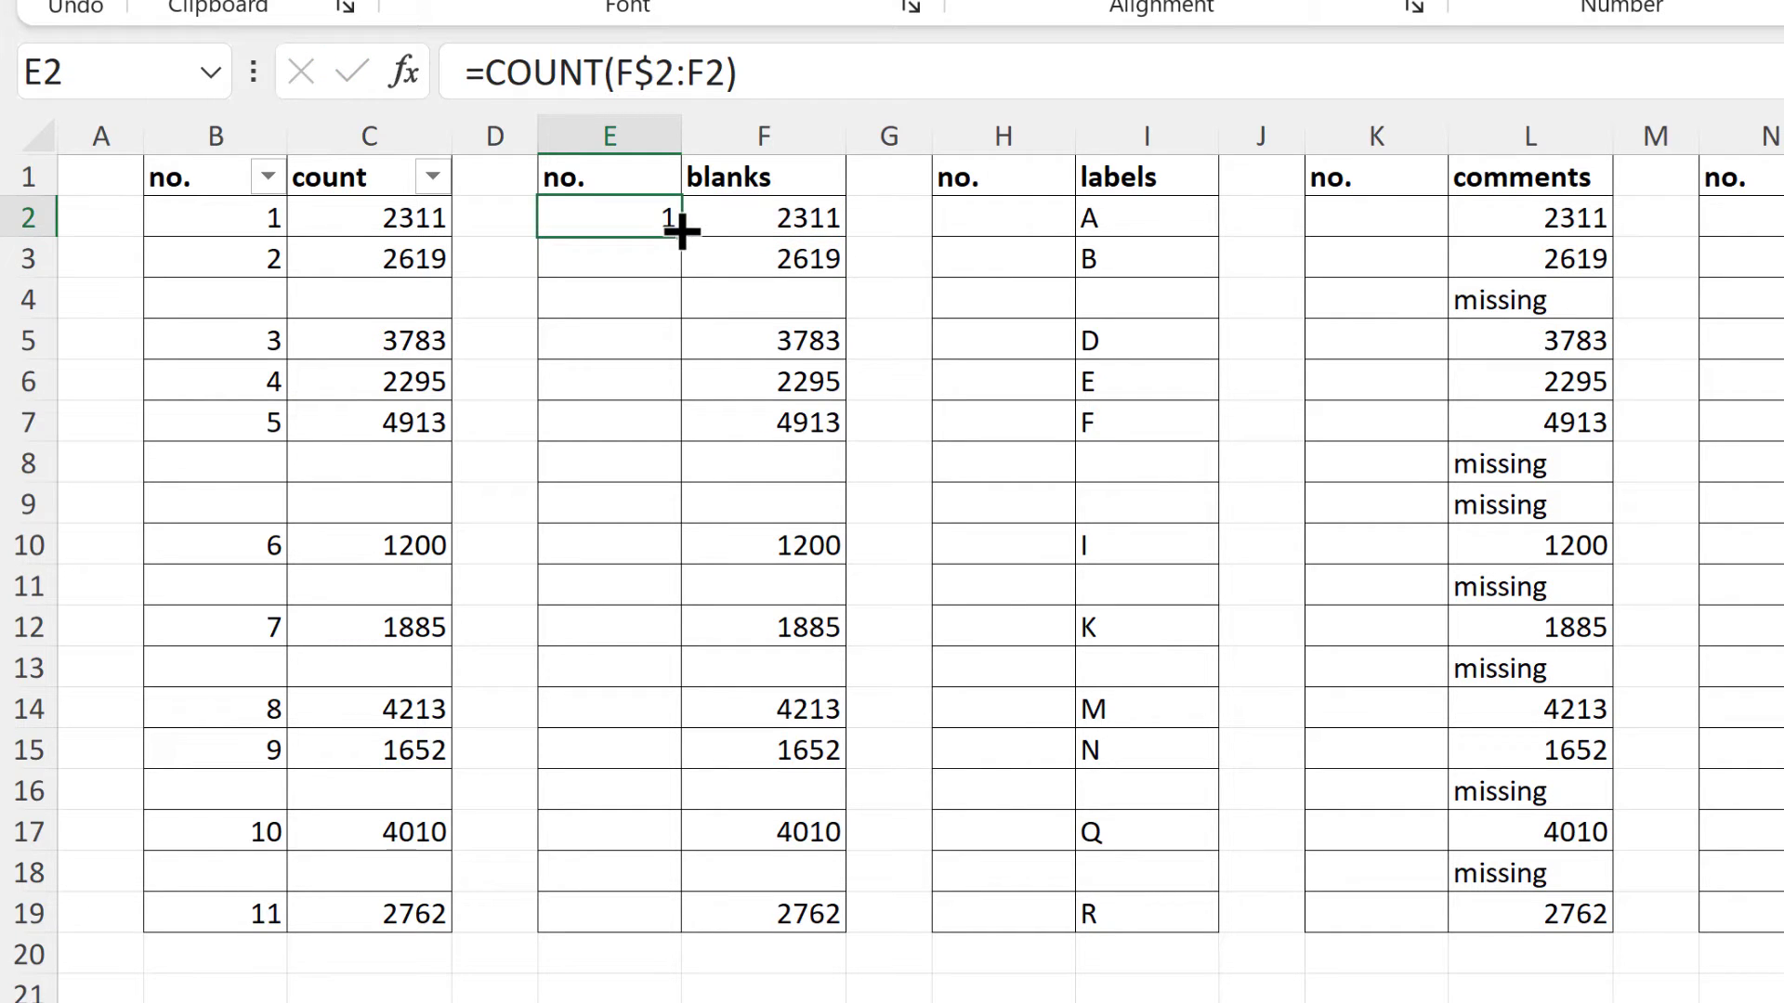
left_click_drag(681, 232, 645, 928)
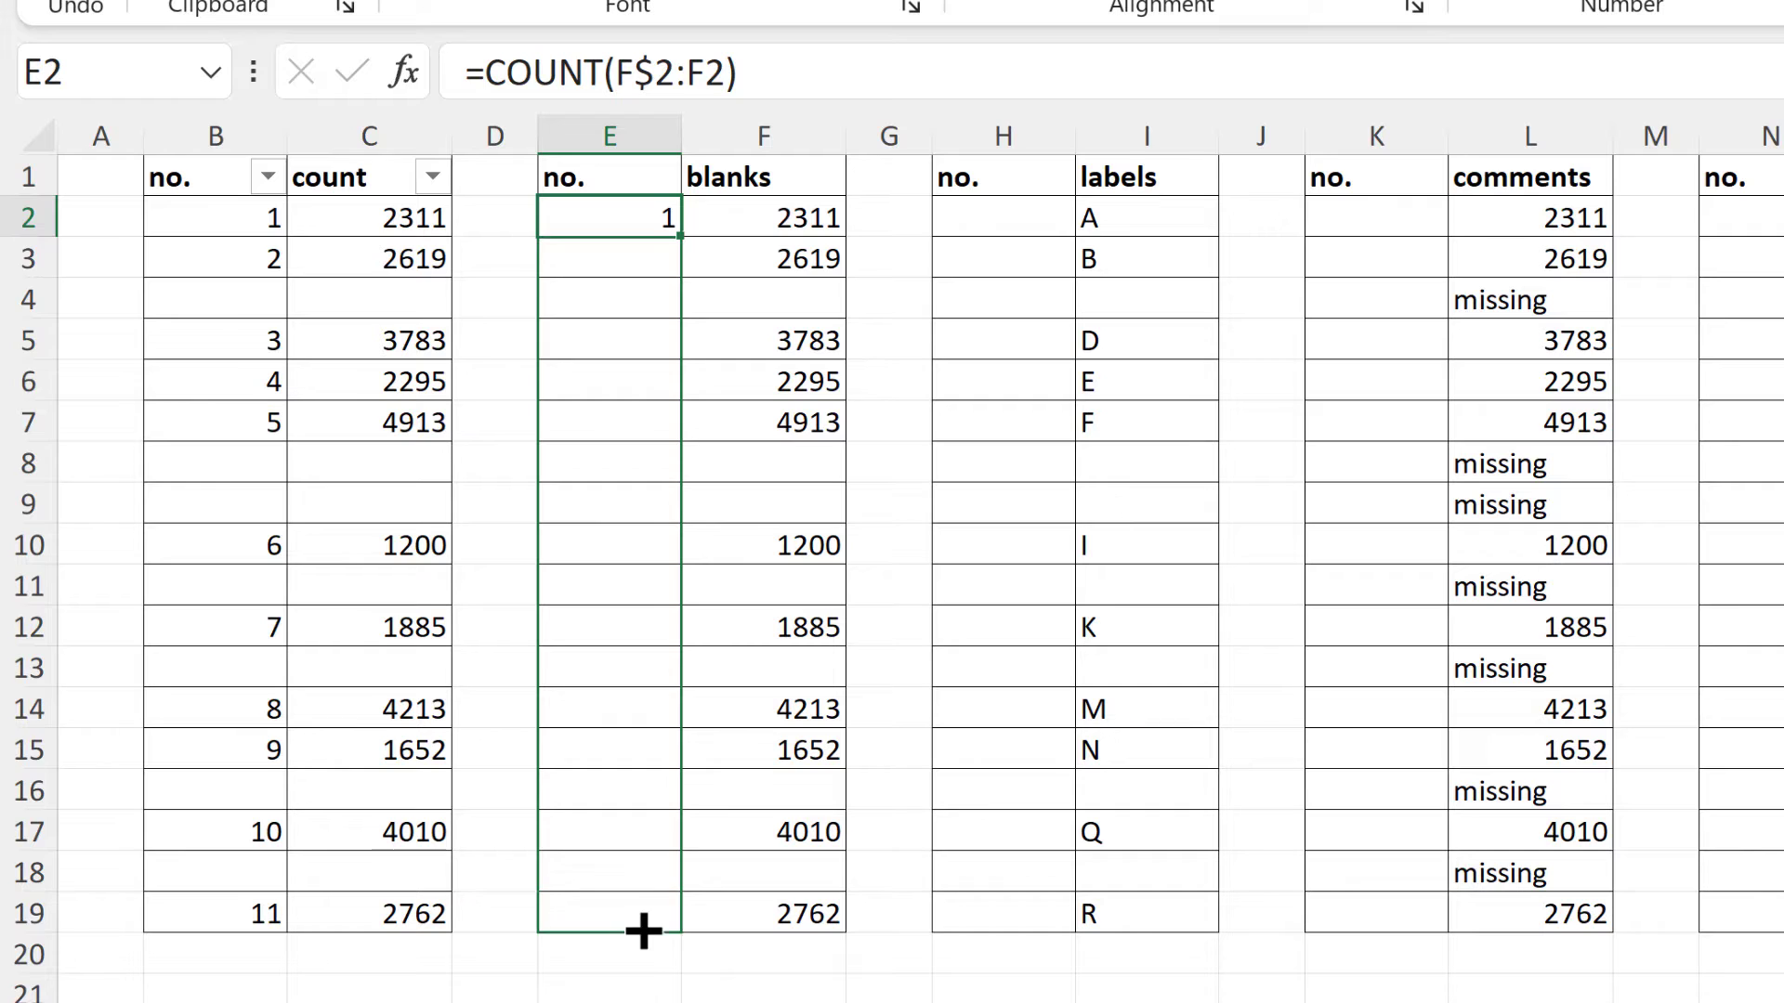
left_click(618, 302)
left_click(605, 249)
left_click(787, 74)
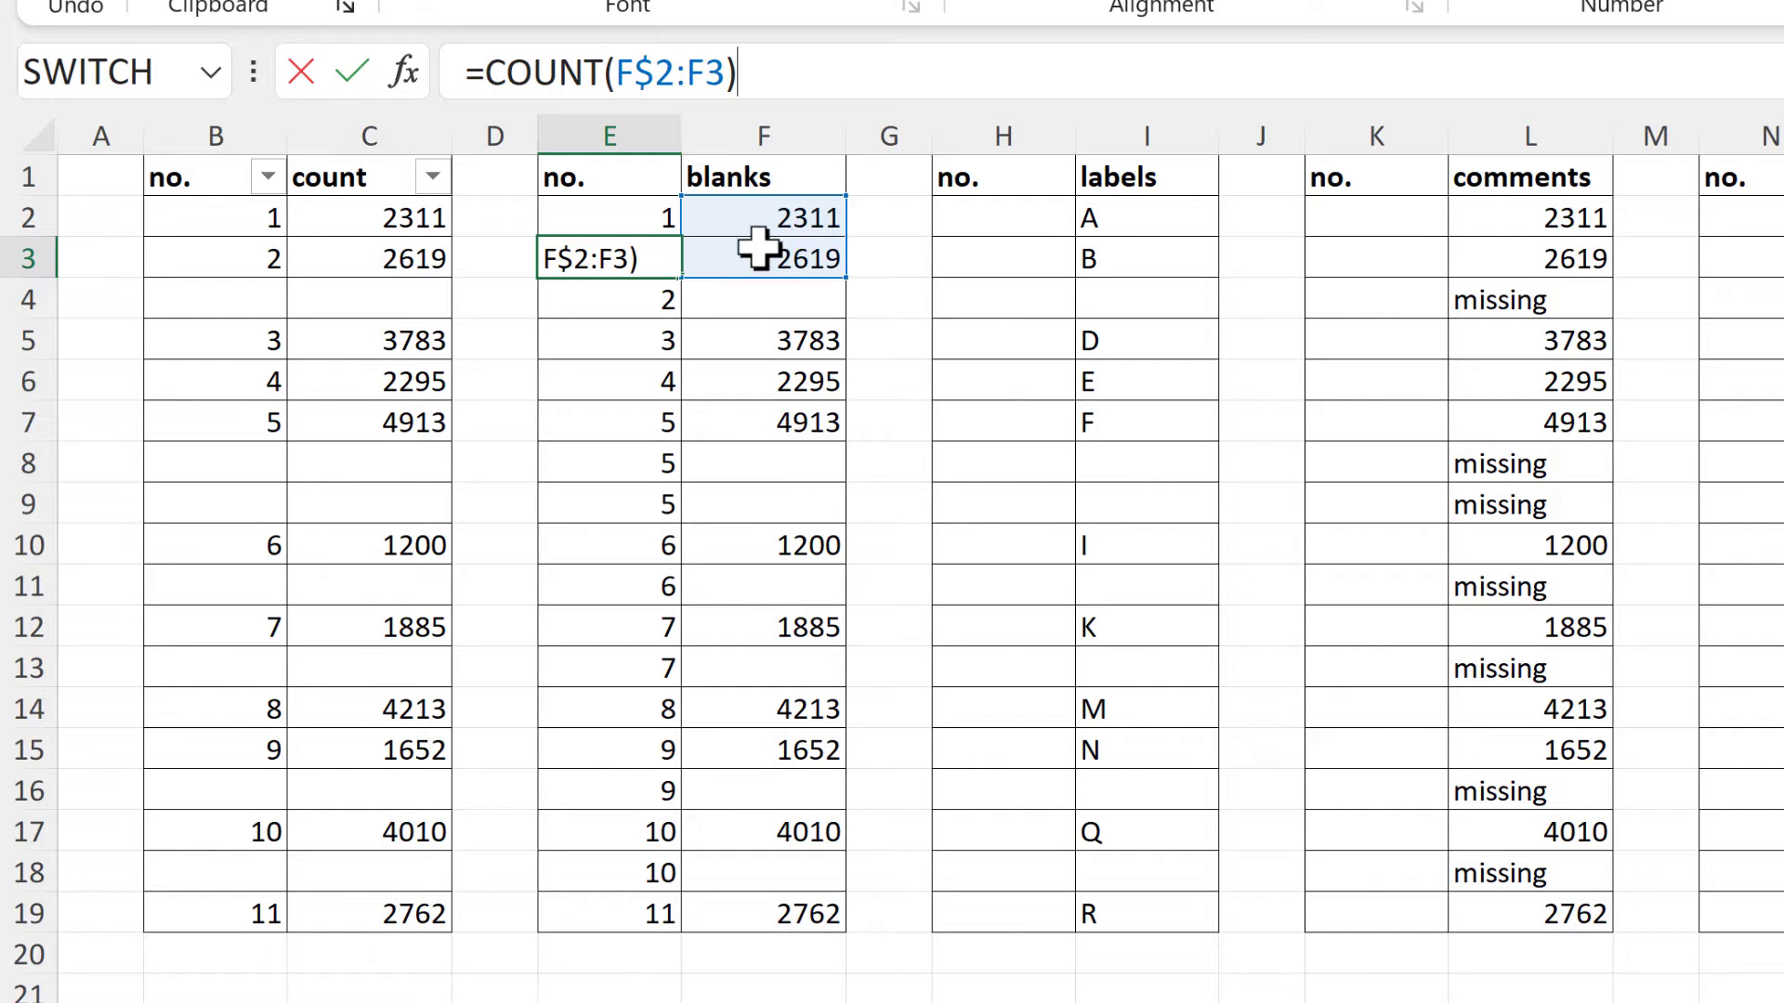
key("Return")
left_click(823, 62)
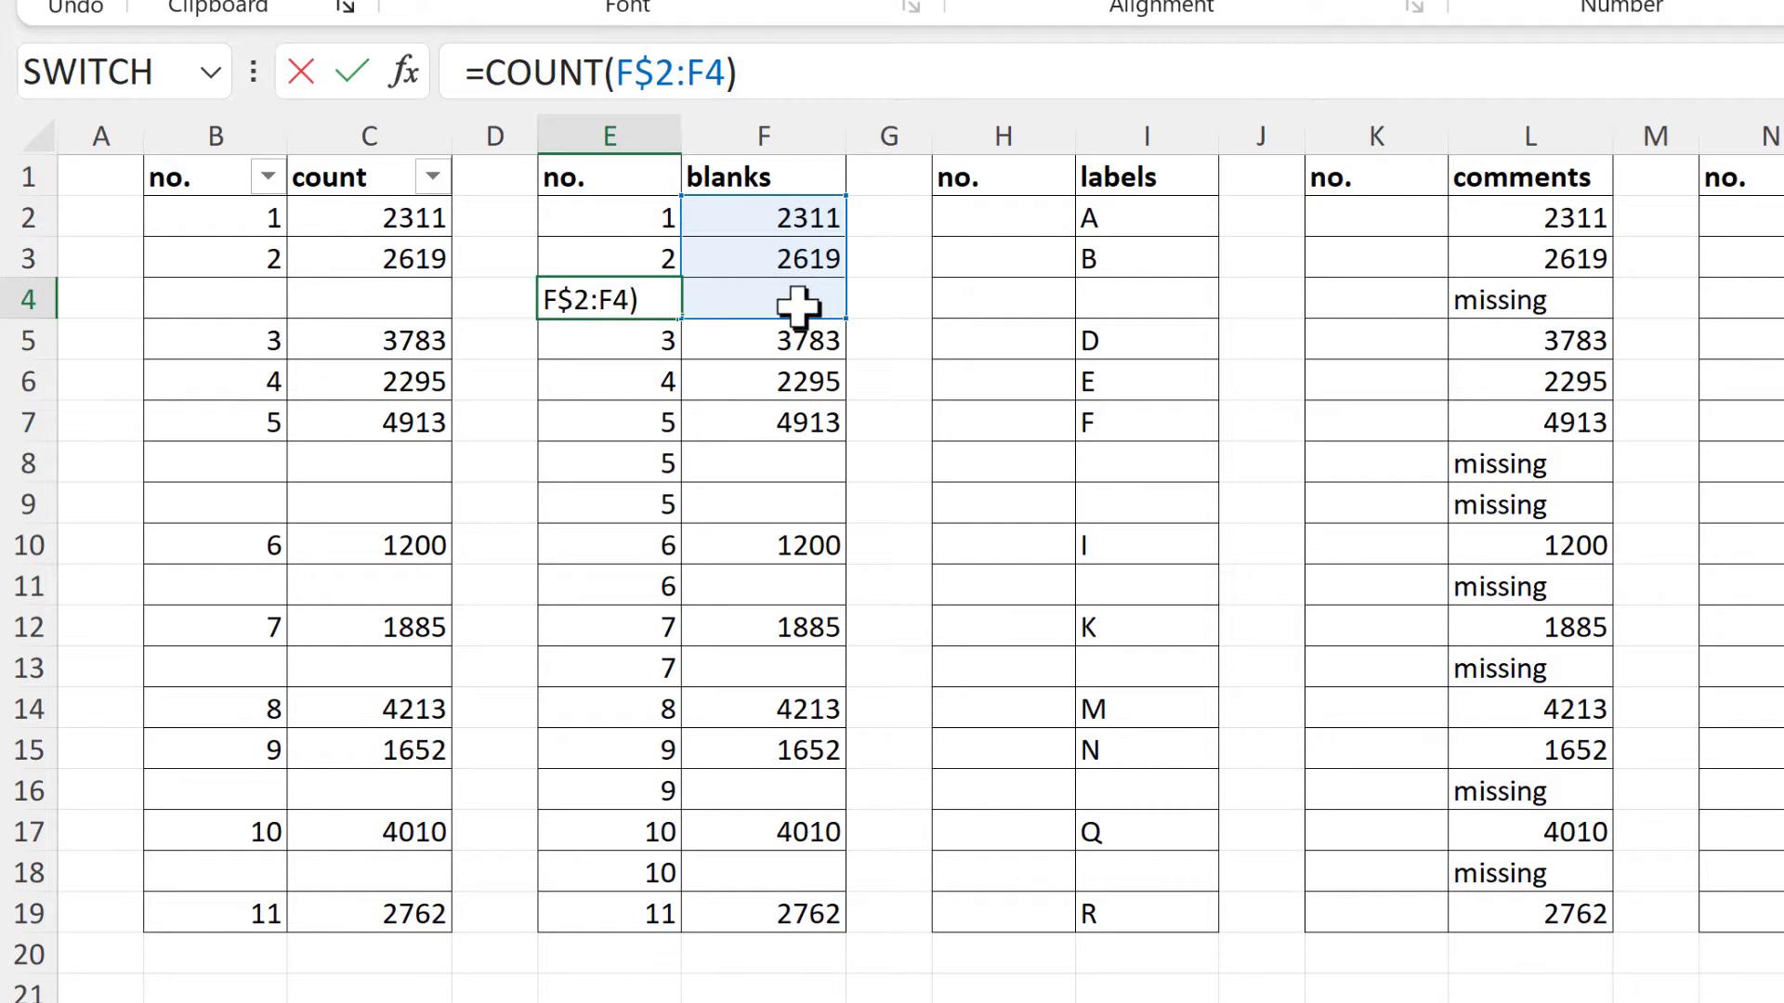
key("Return")
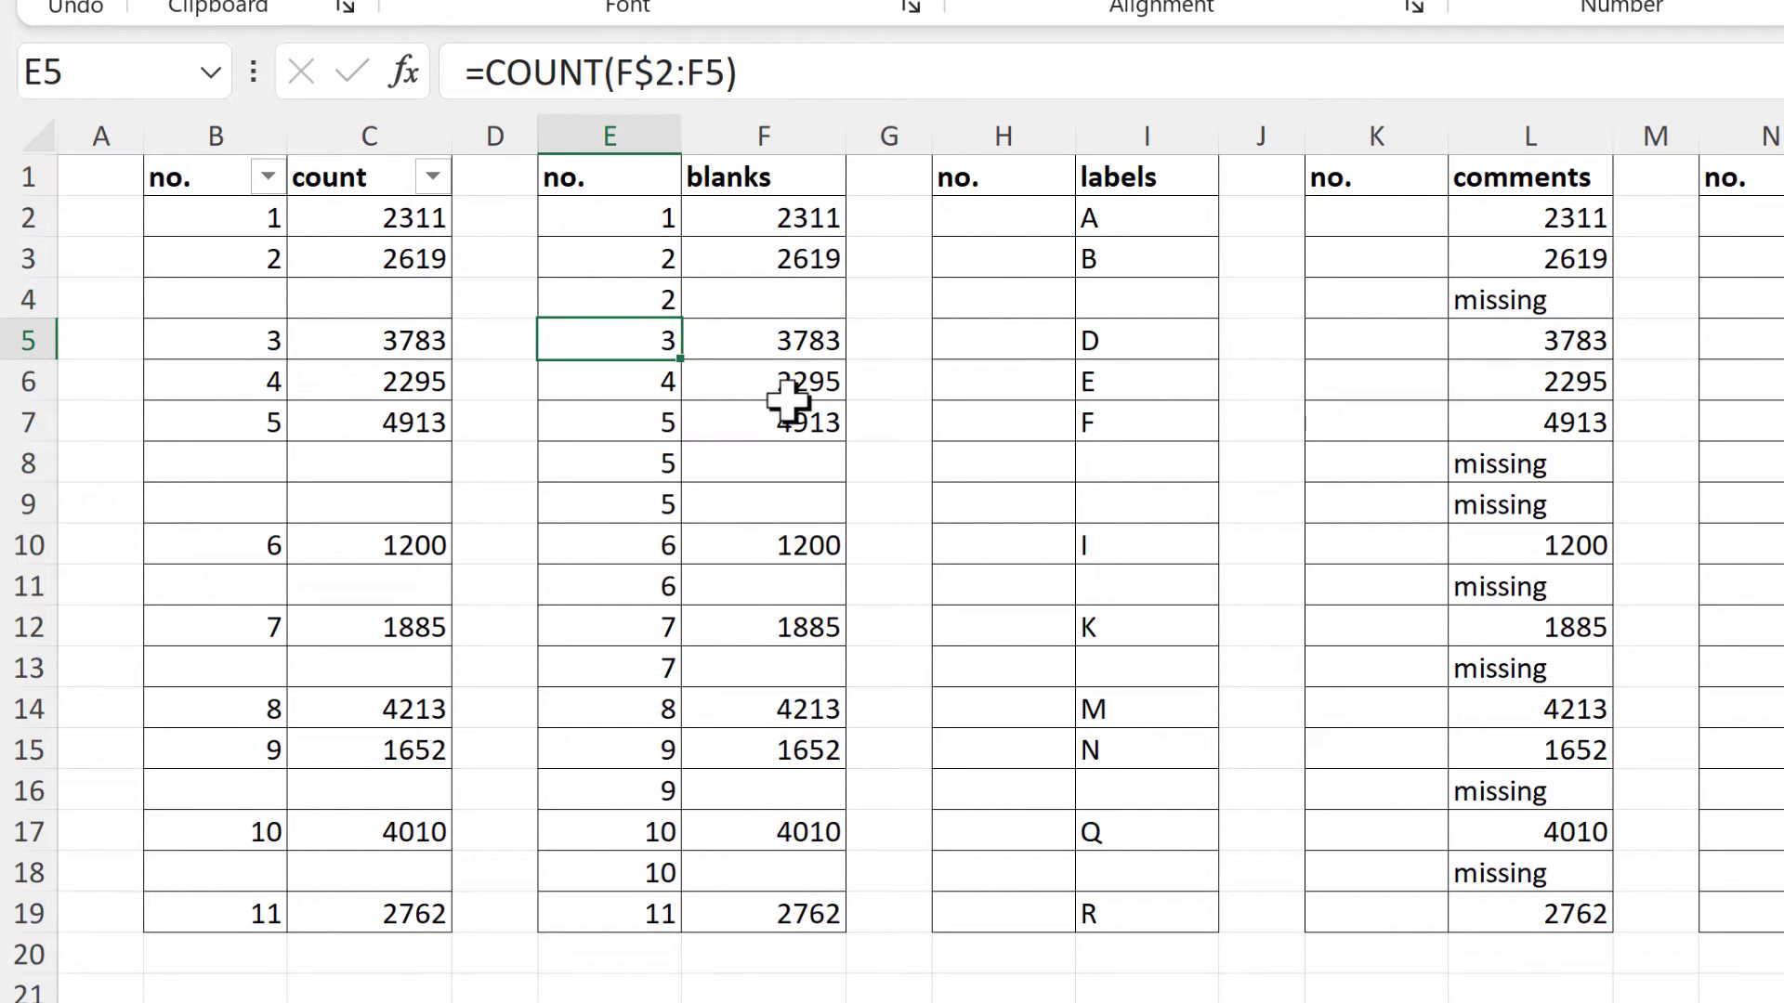
left_click(797, 67)
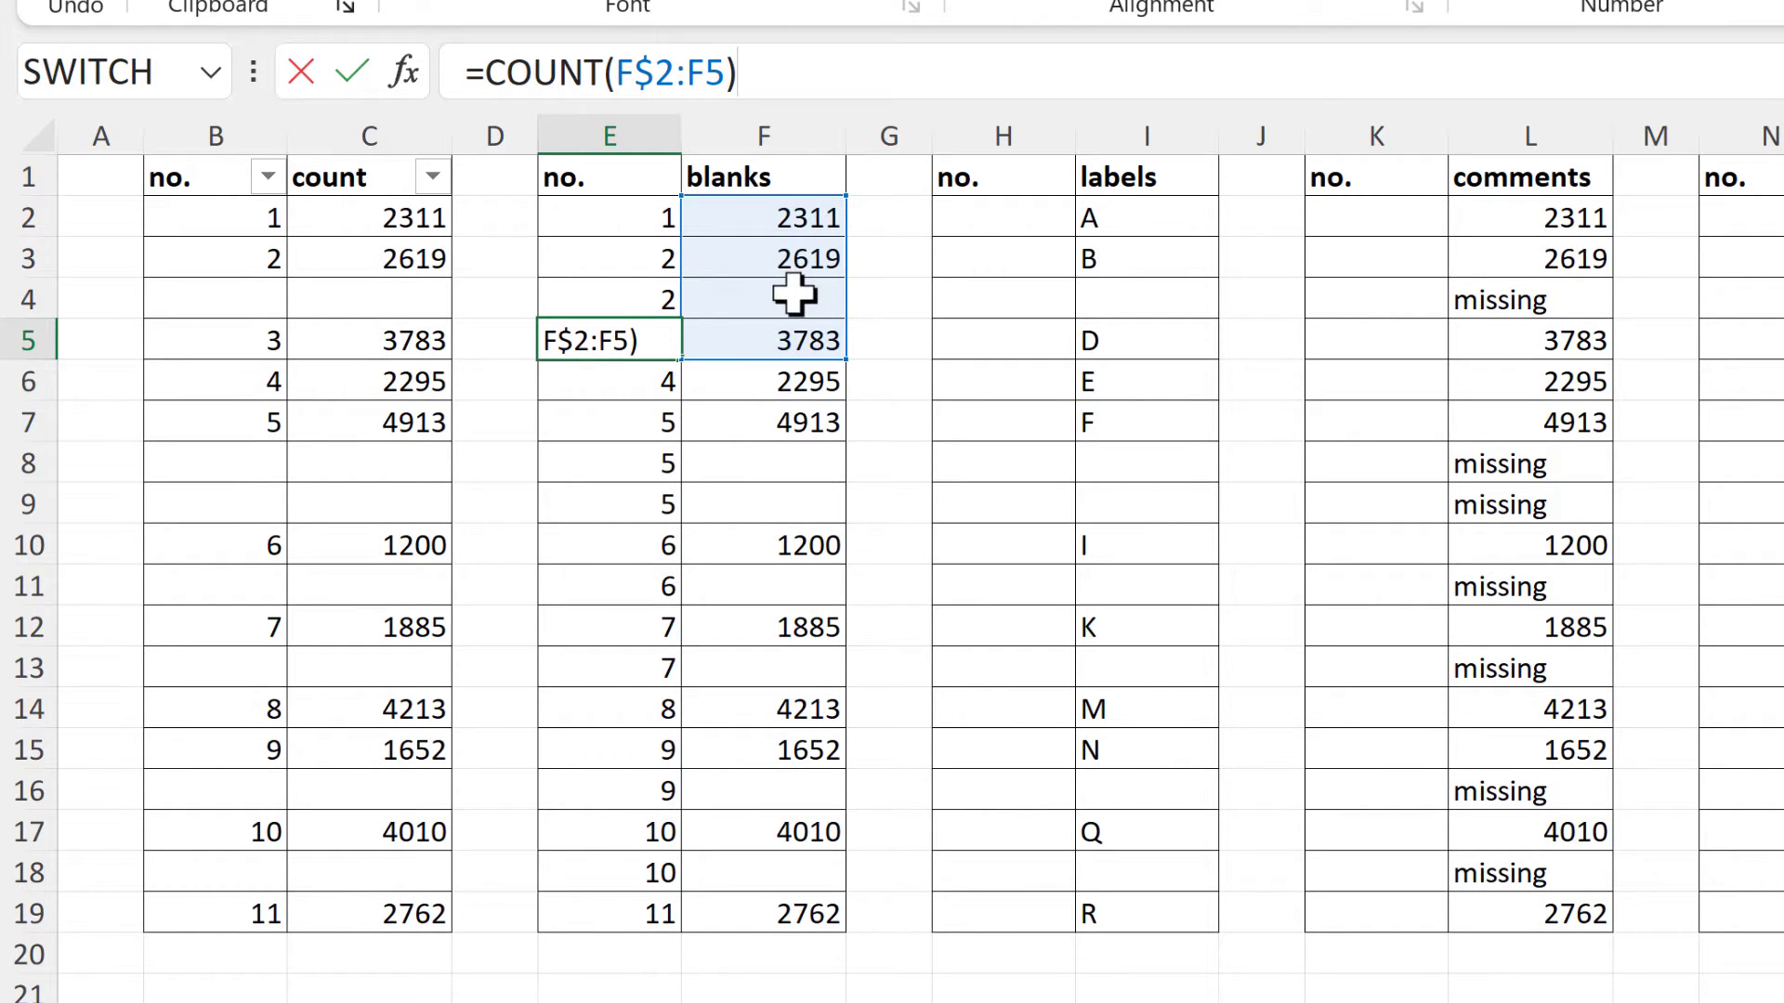
key("Return")
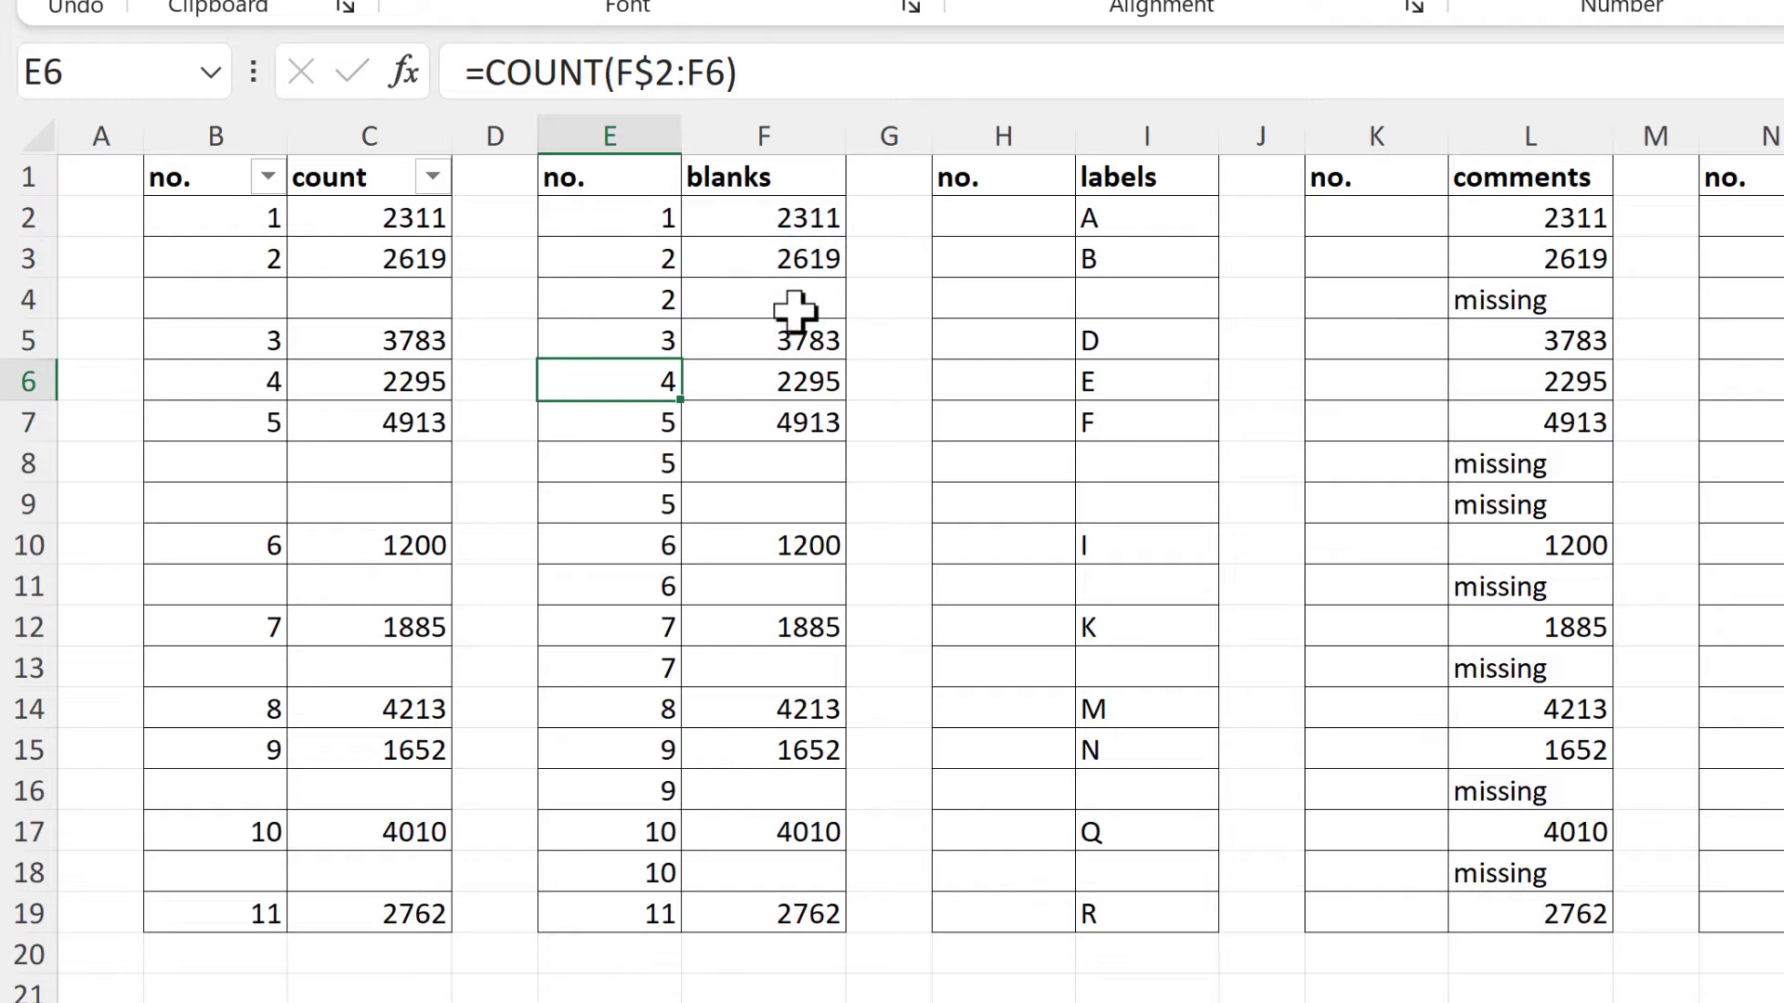
left_click_drag(615, 298, 704, 279)
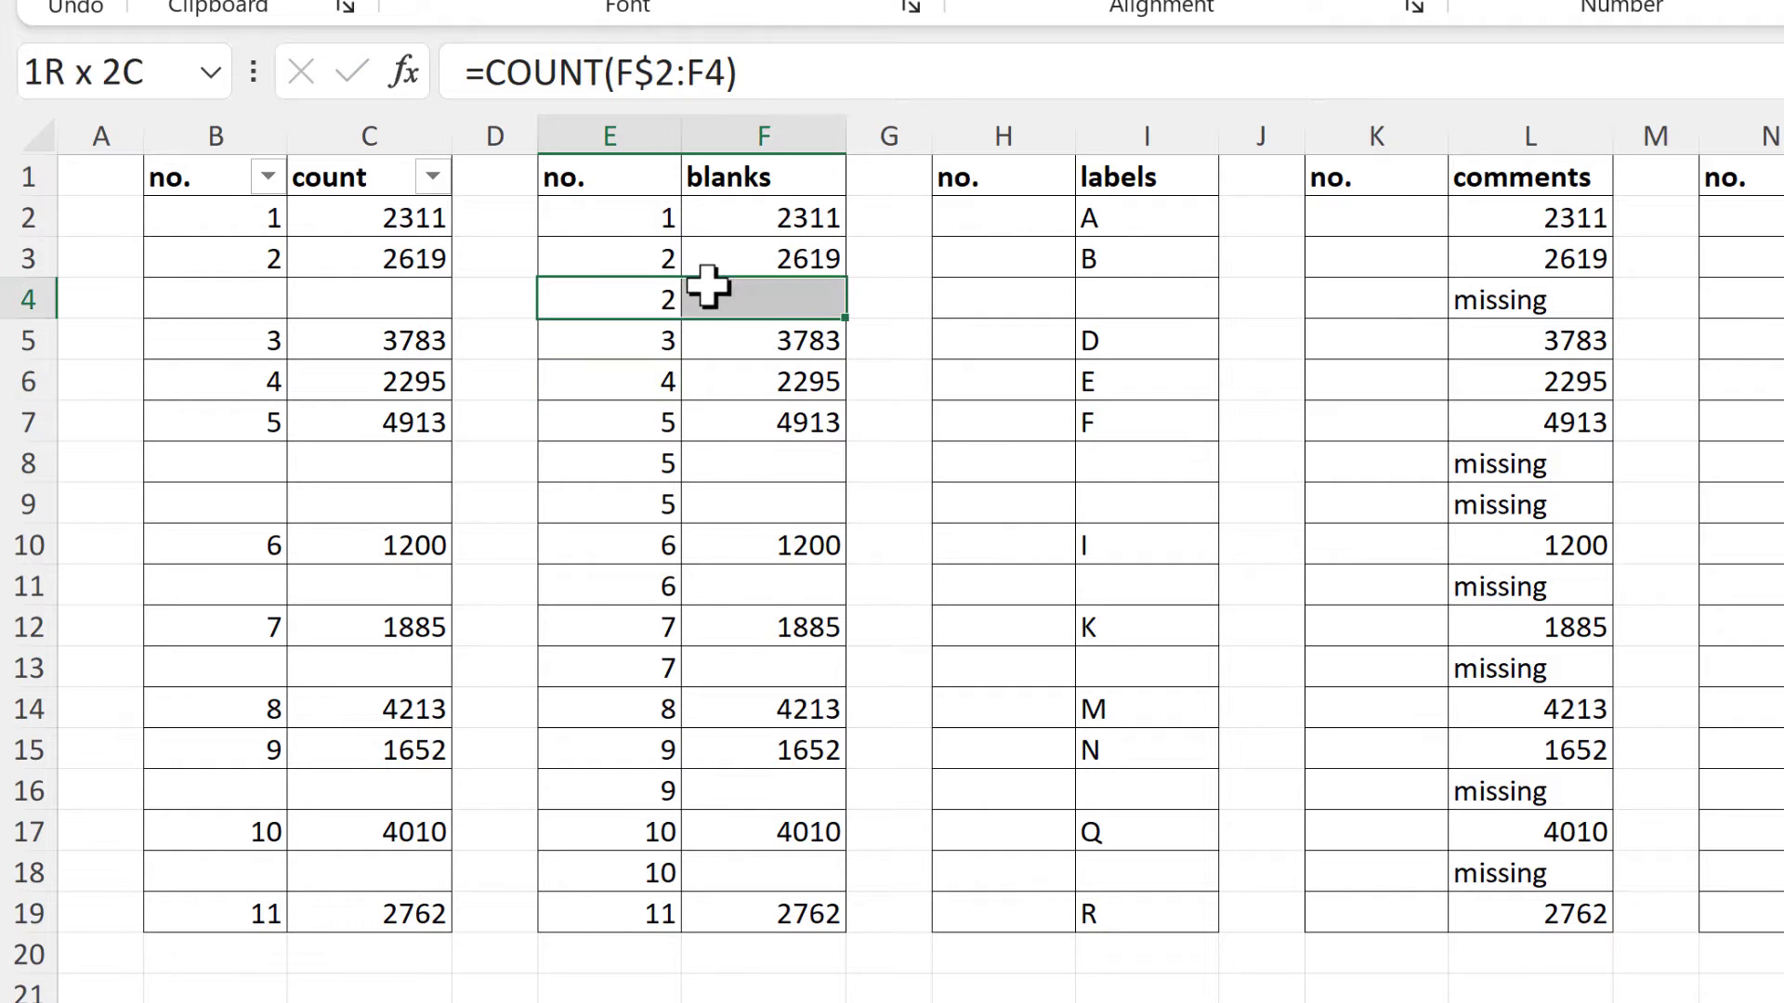
left_click_drag(677, 470, 733, 501)
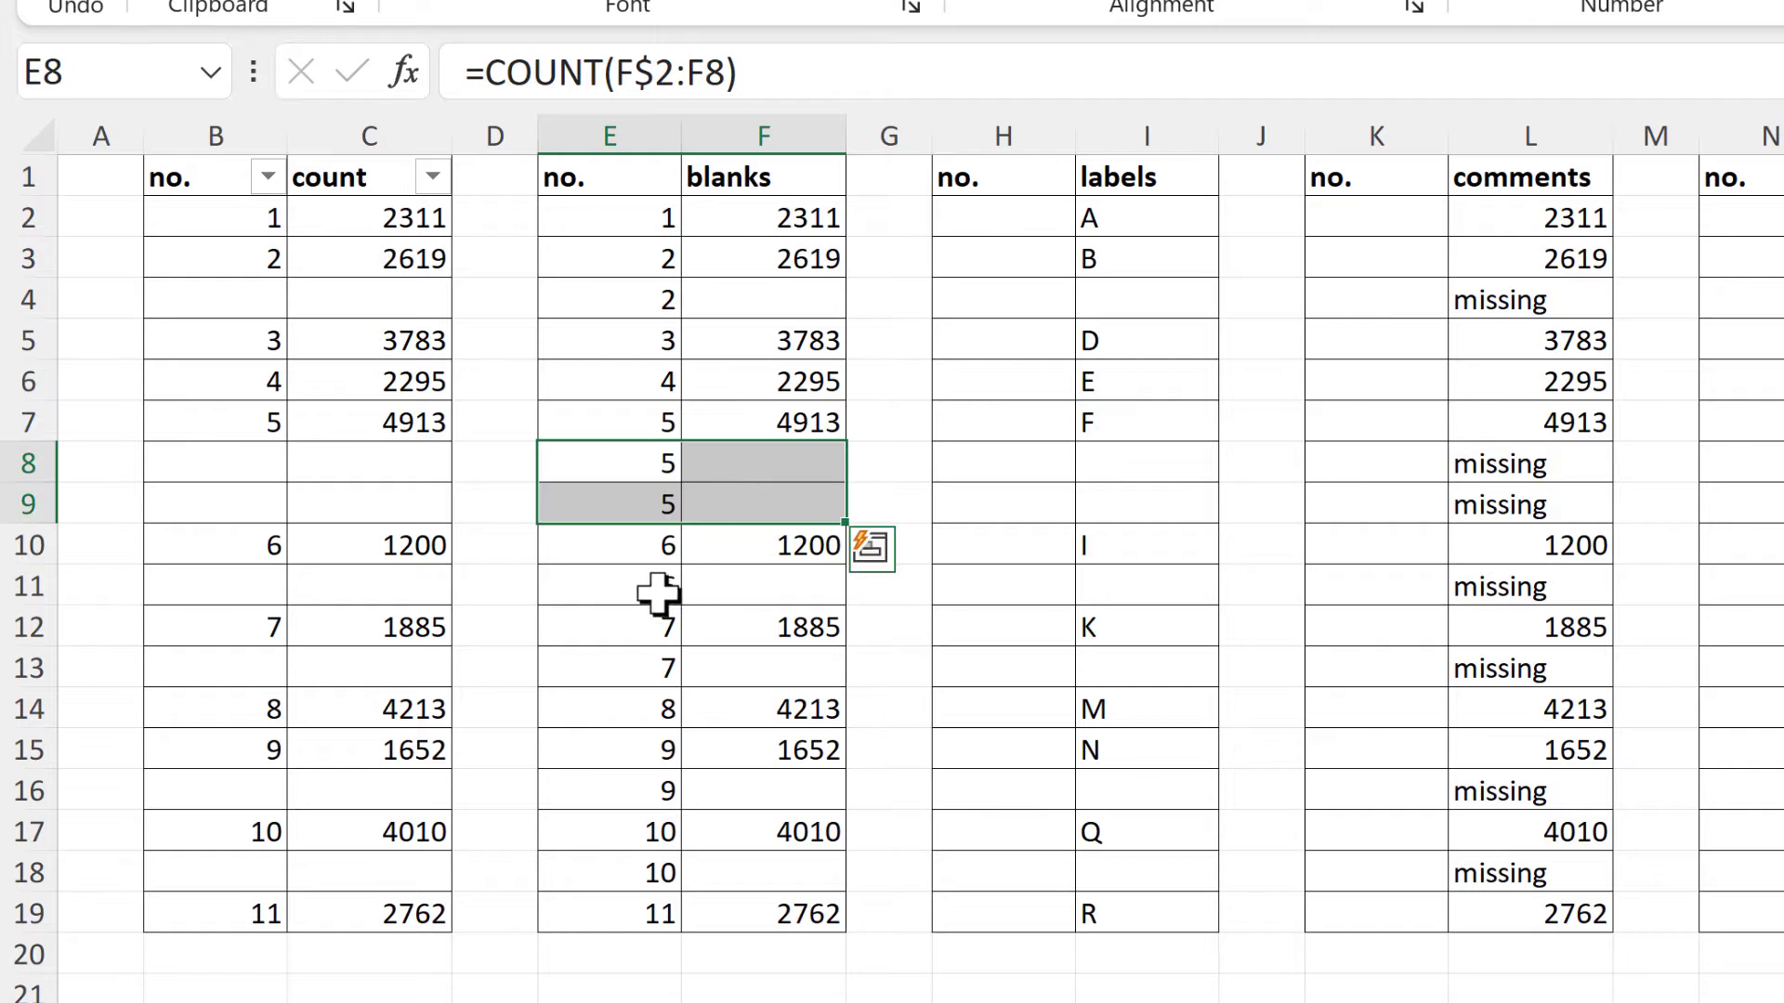
left_click_drag(662, 588, 734, 595)
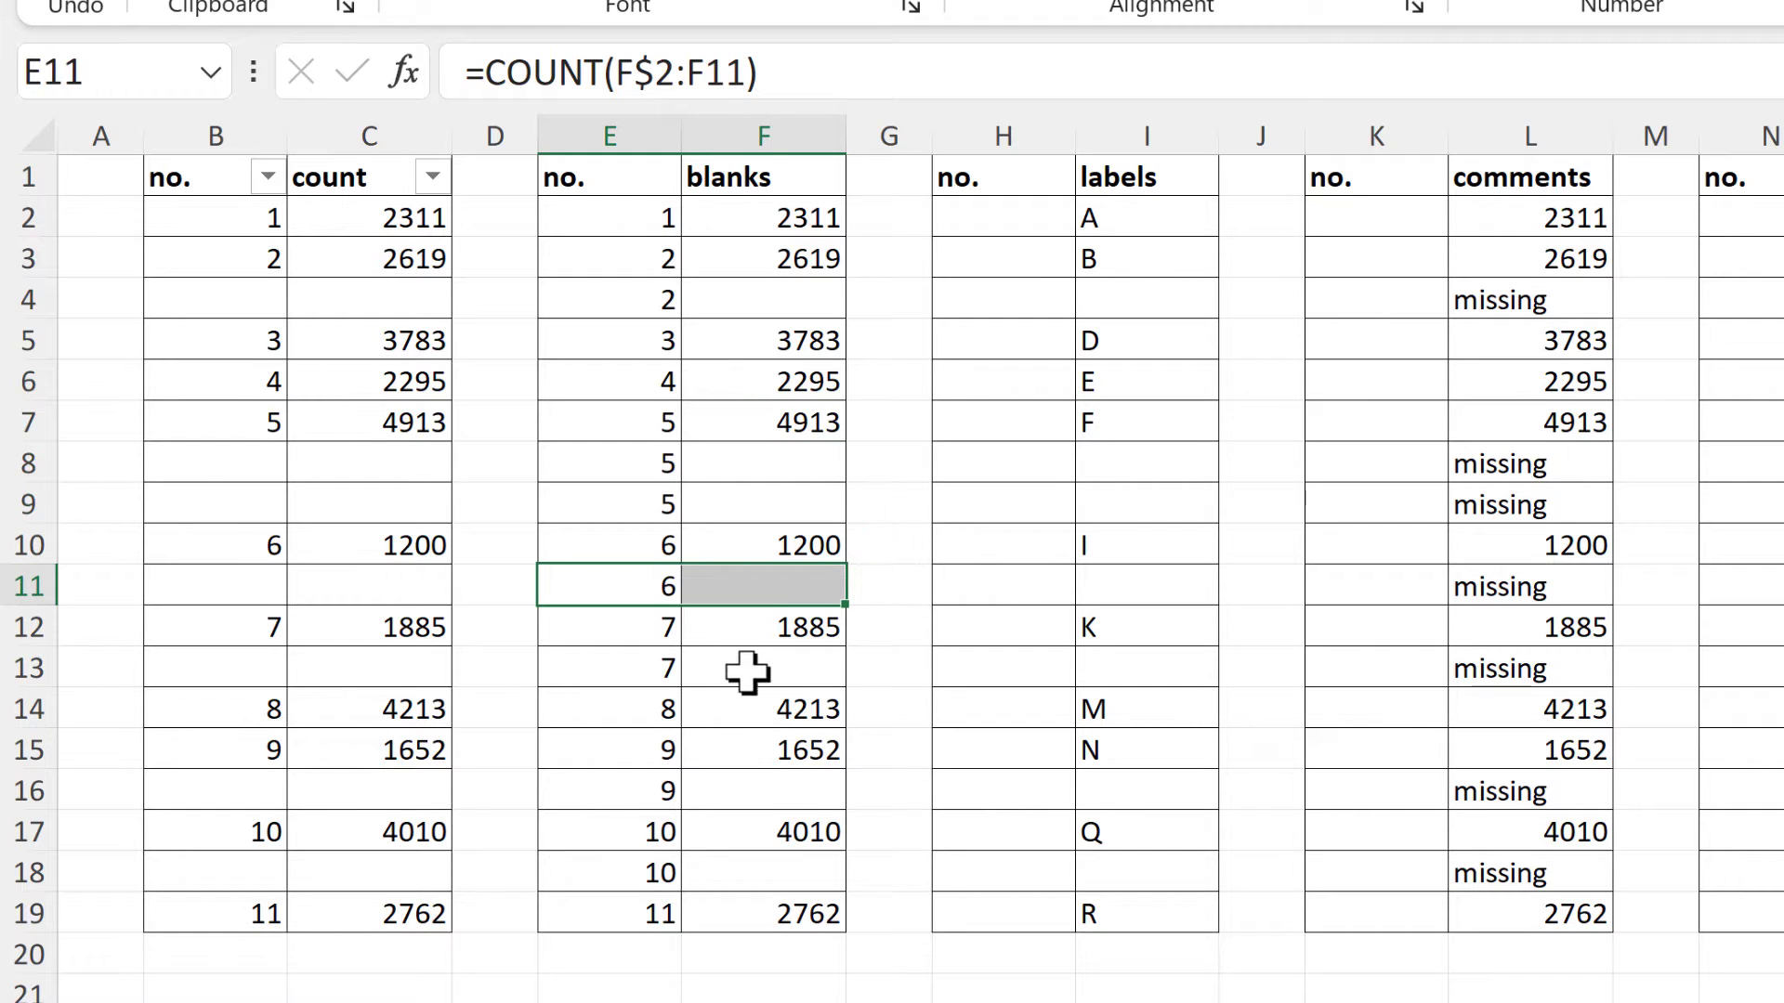
Step: Rewrite E2 as =IF(F2="","",COUNT(F$2:F2)) so empty rows return blank
left_click(627, 221)
left_click(487, 81)
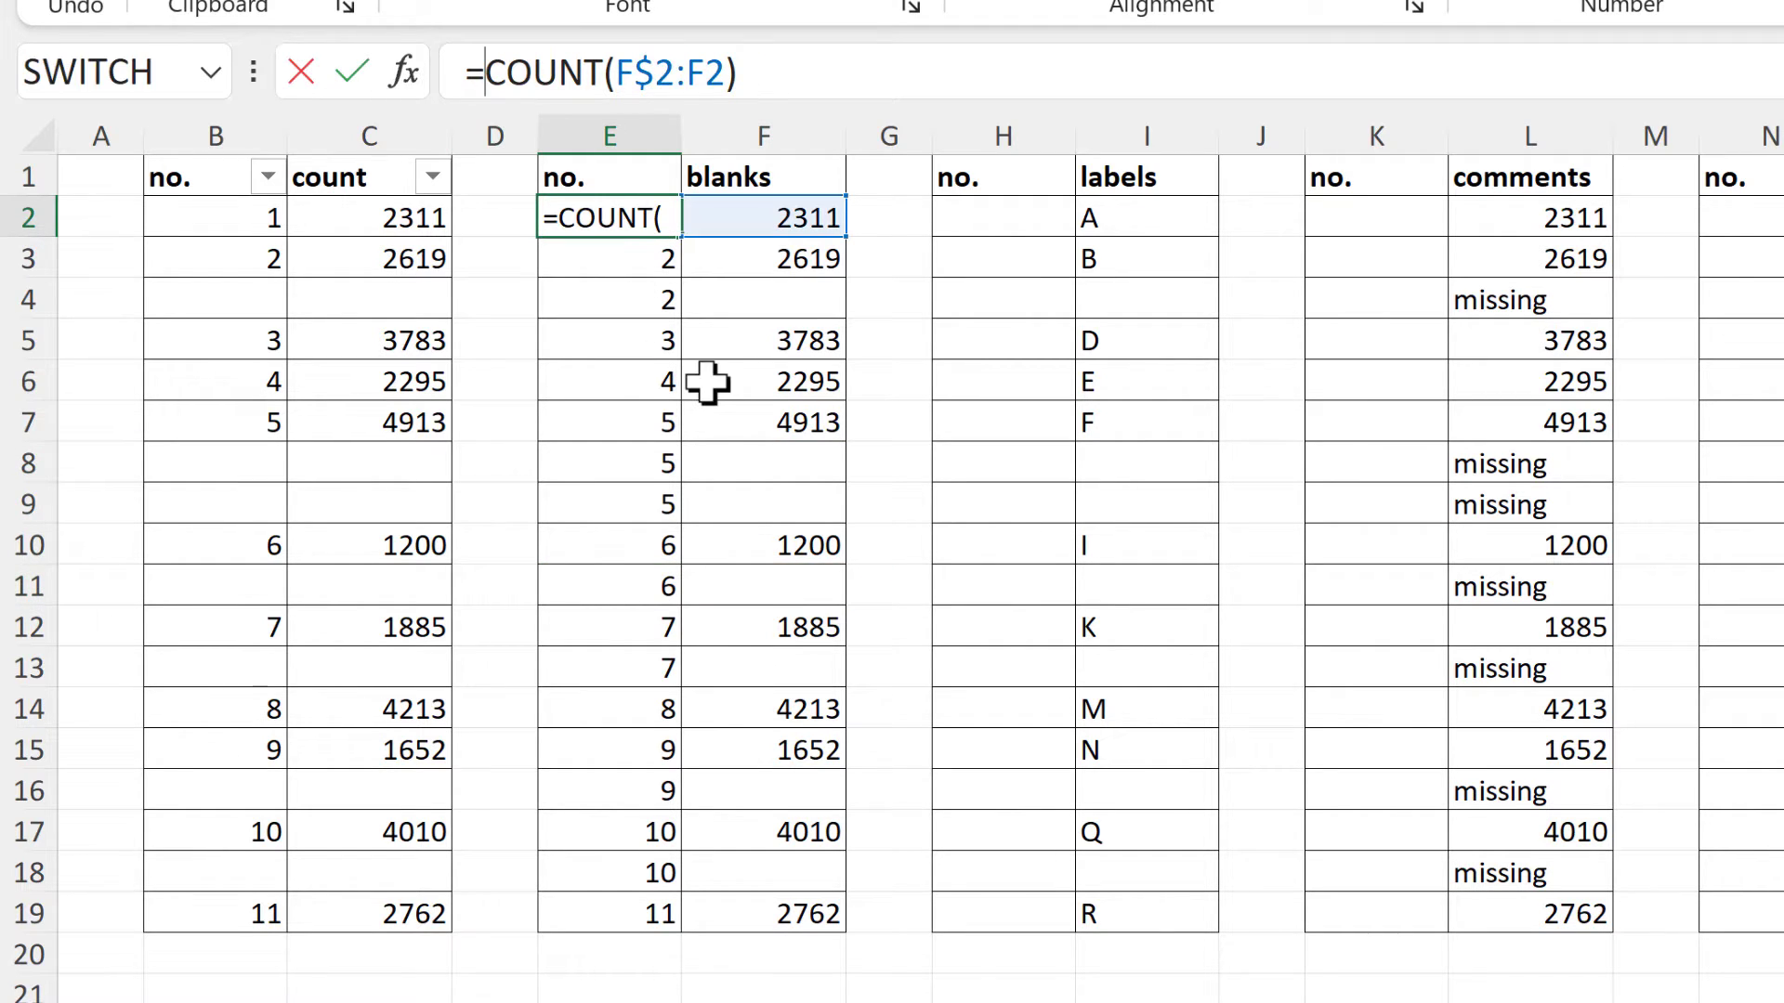
type("if")
key("Tab")
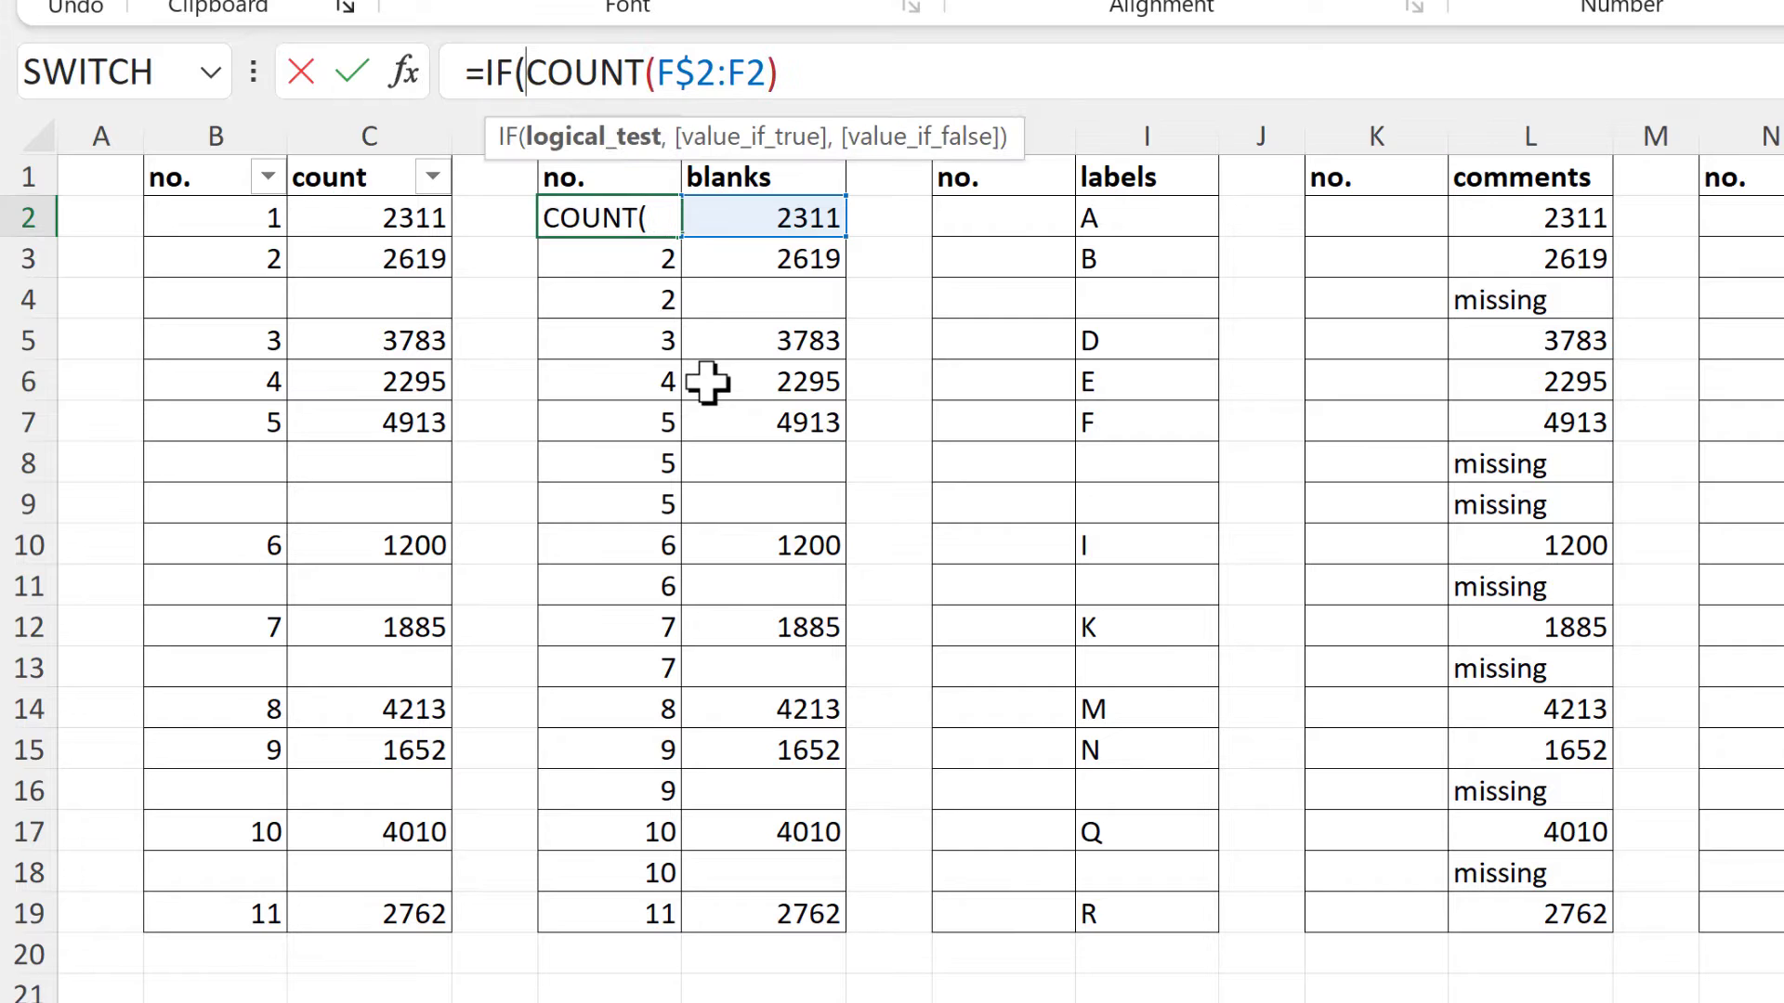
left_click(777, 220)
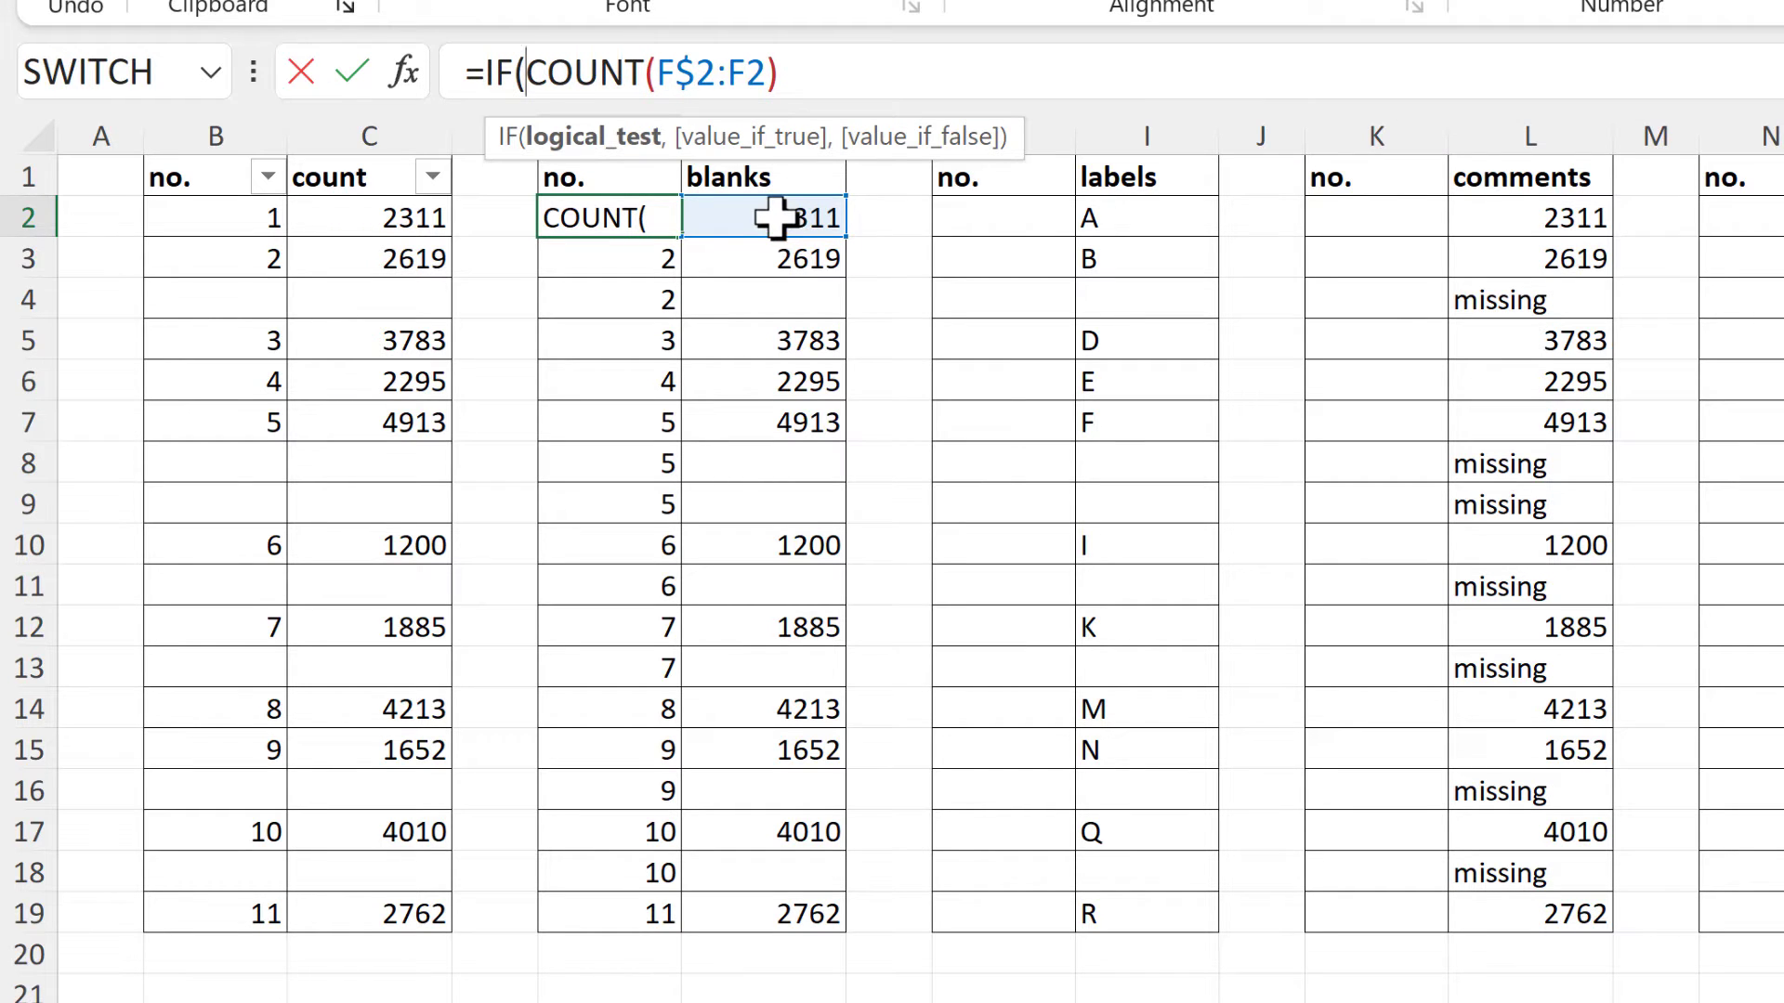
type("=")
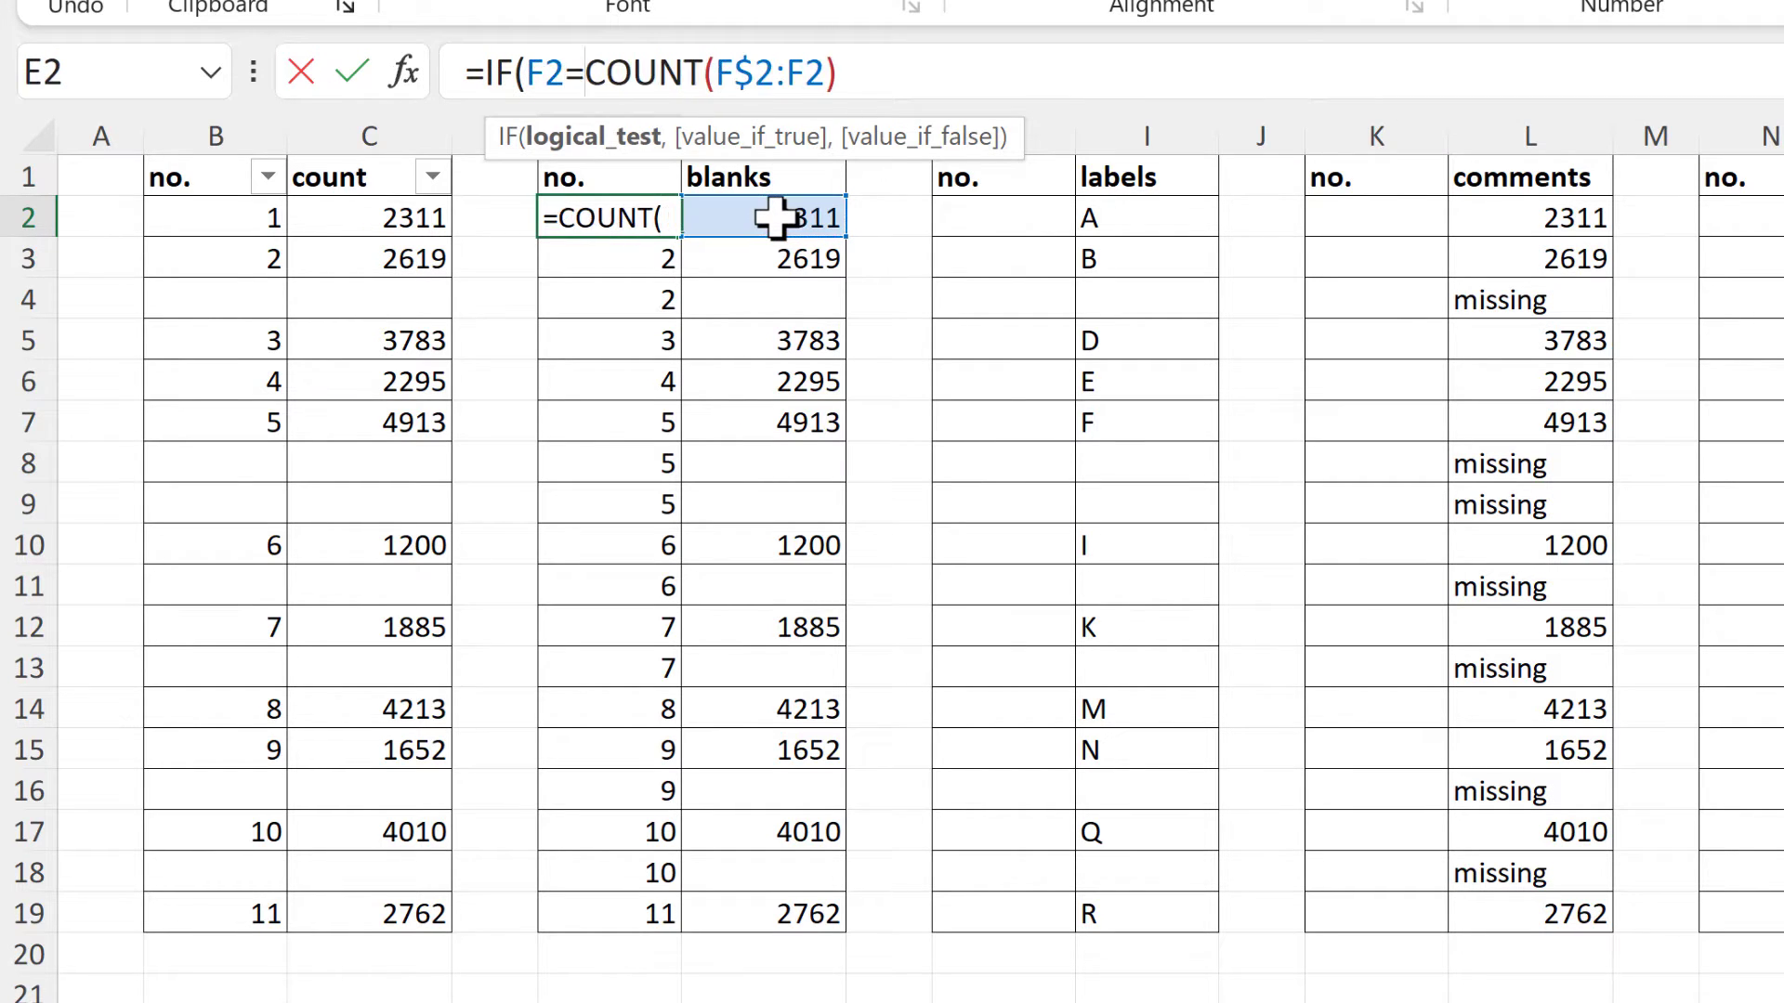
type("\"\"")
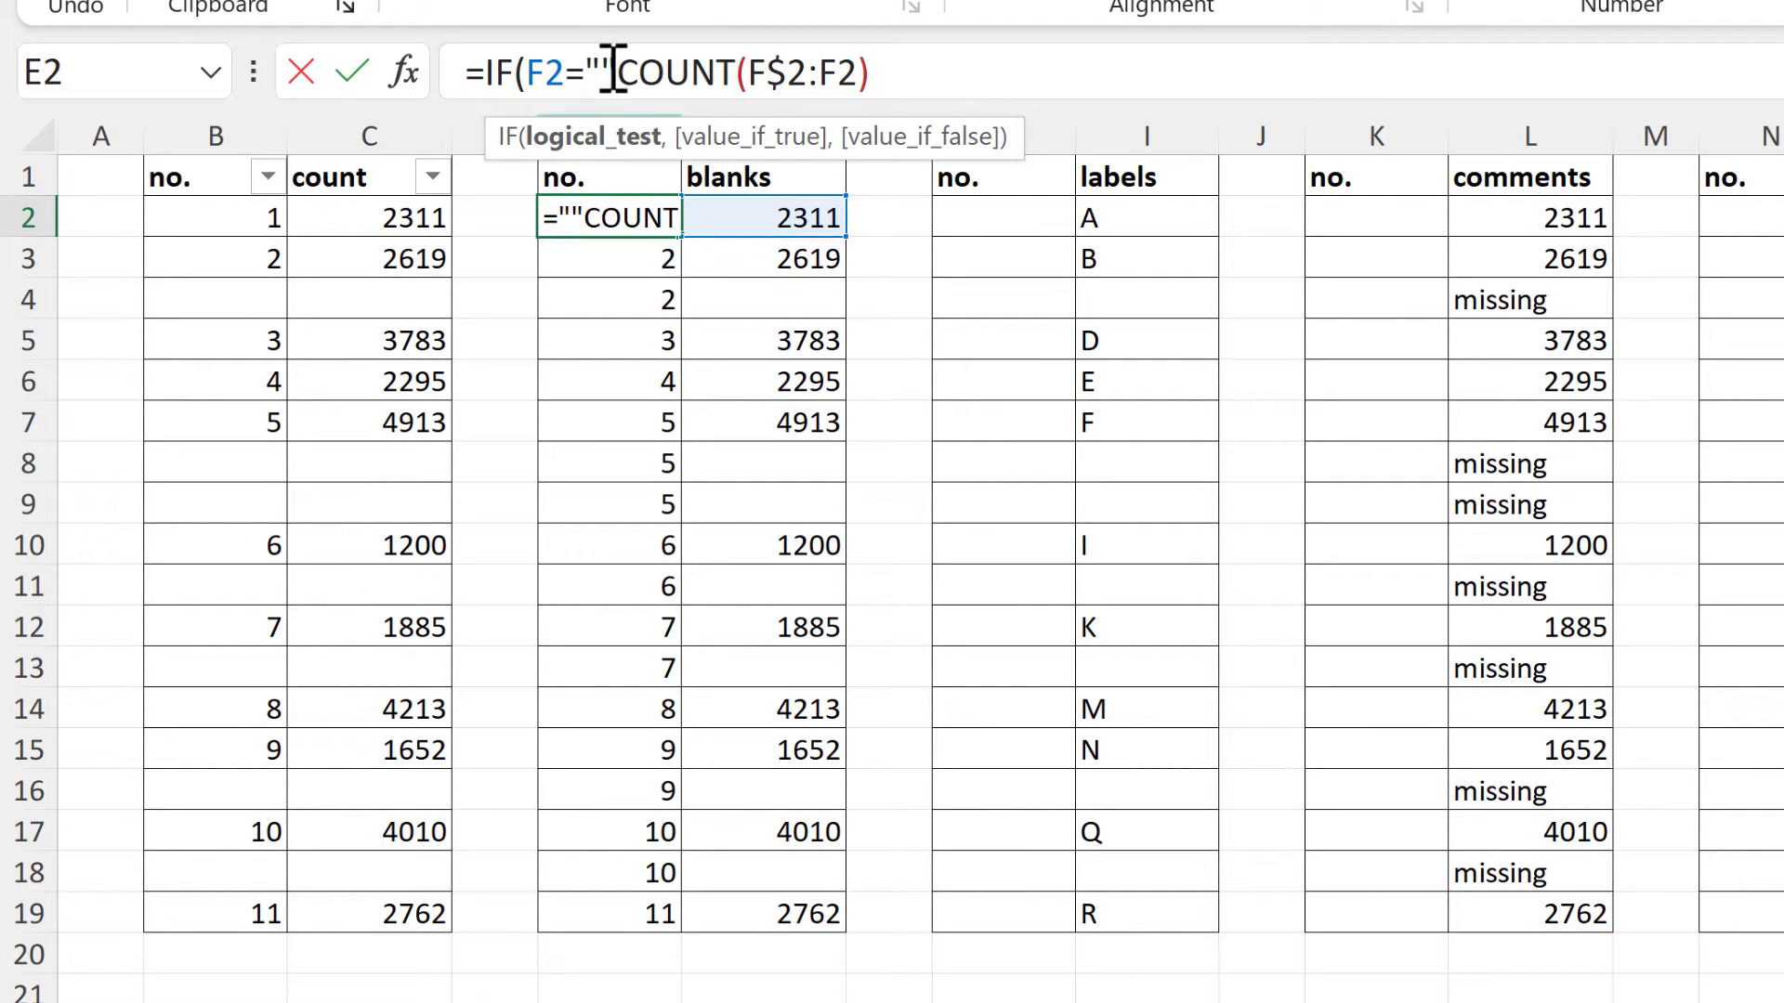
left_click_drag(585, 72, 599, 73)
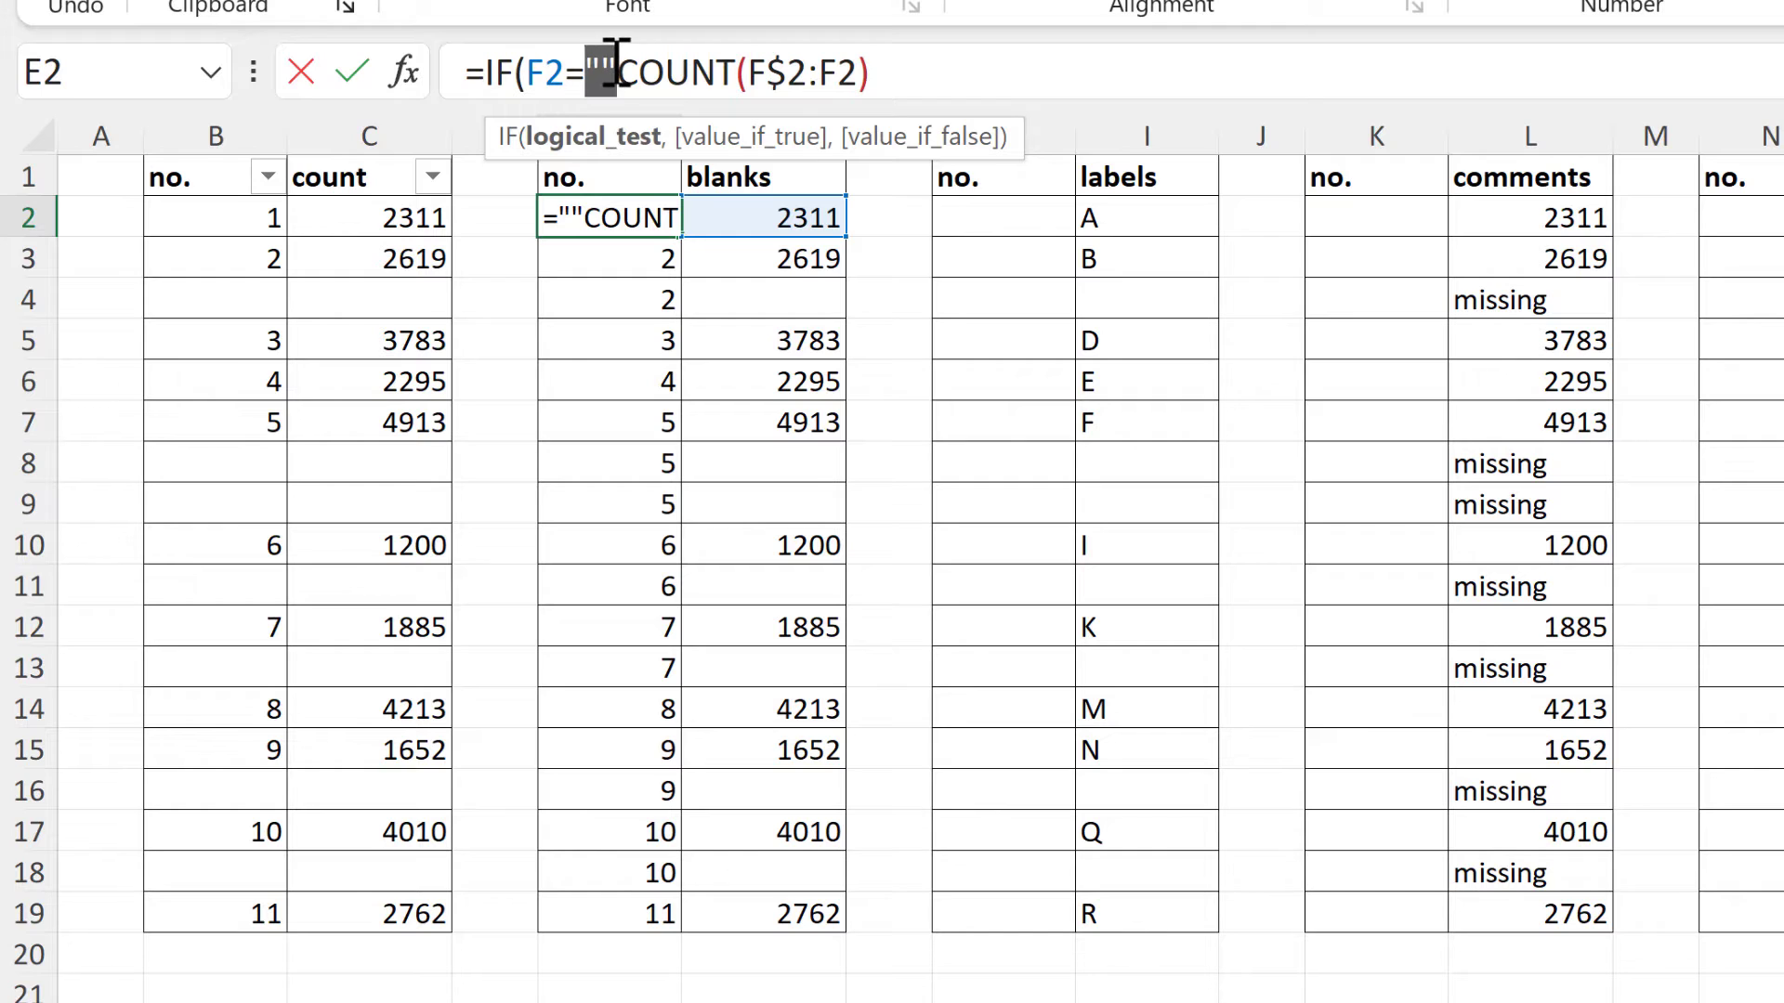
left_click(616, 73)
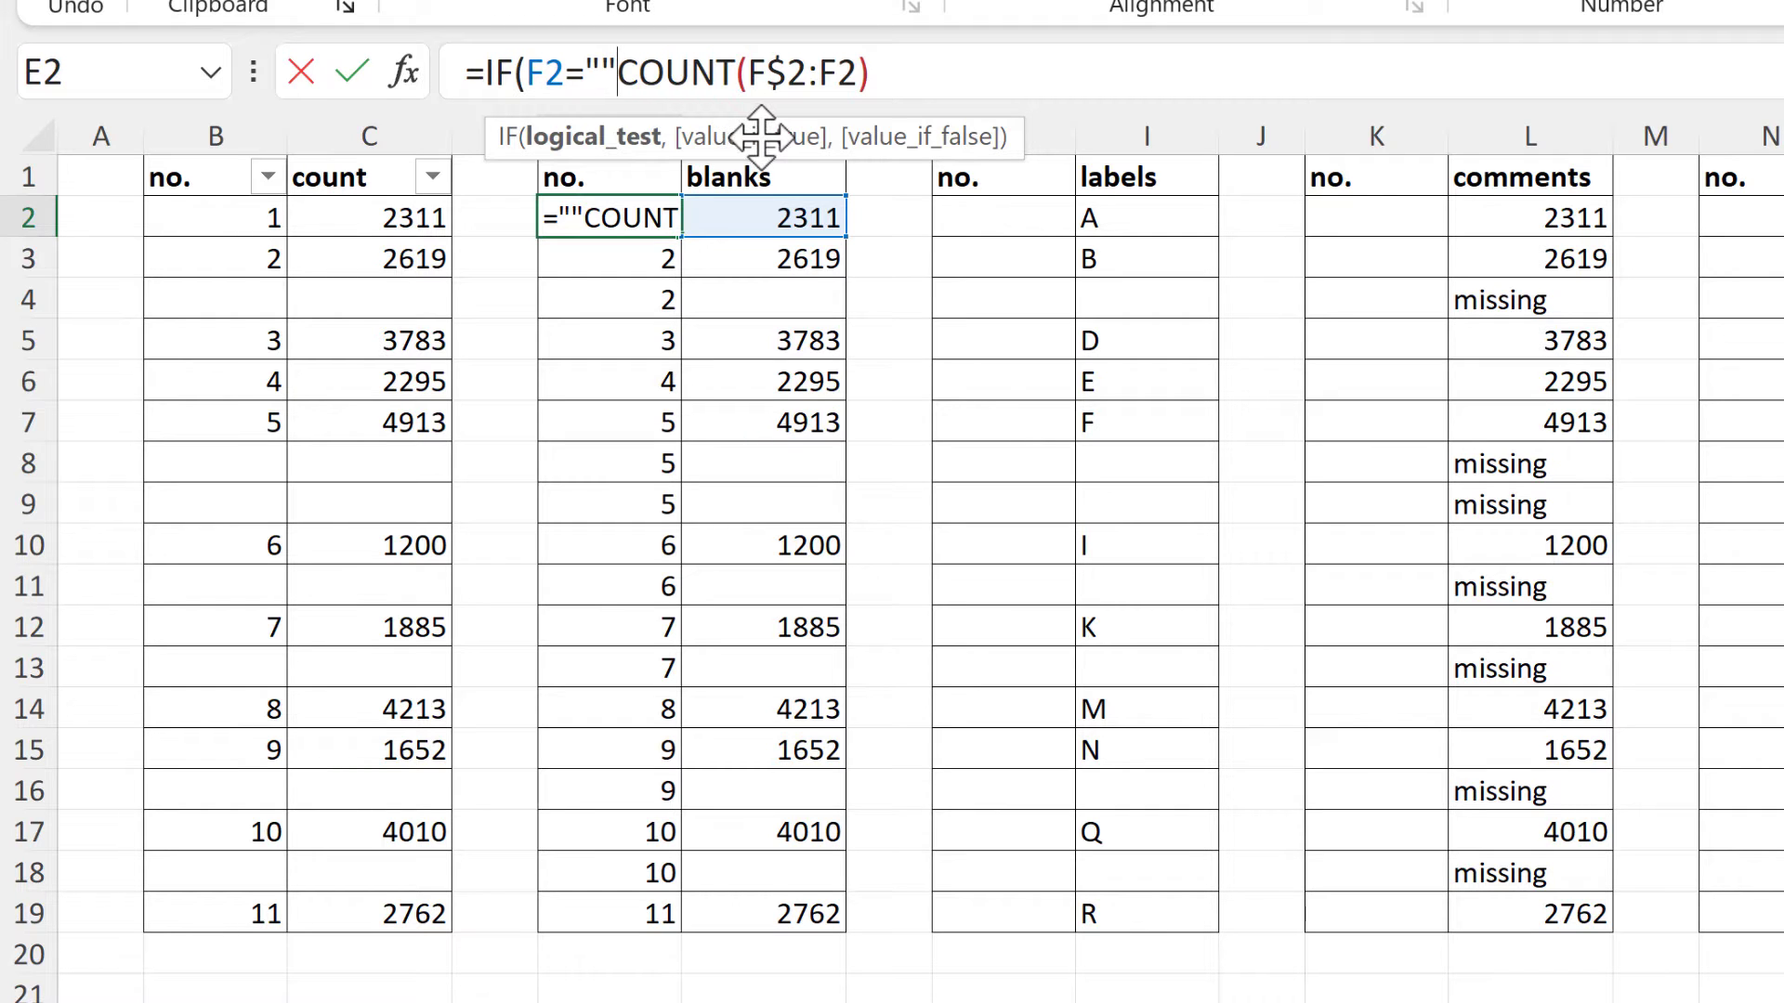
type(",")
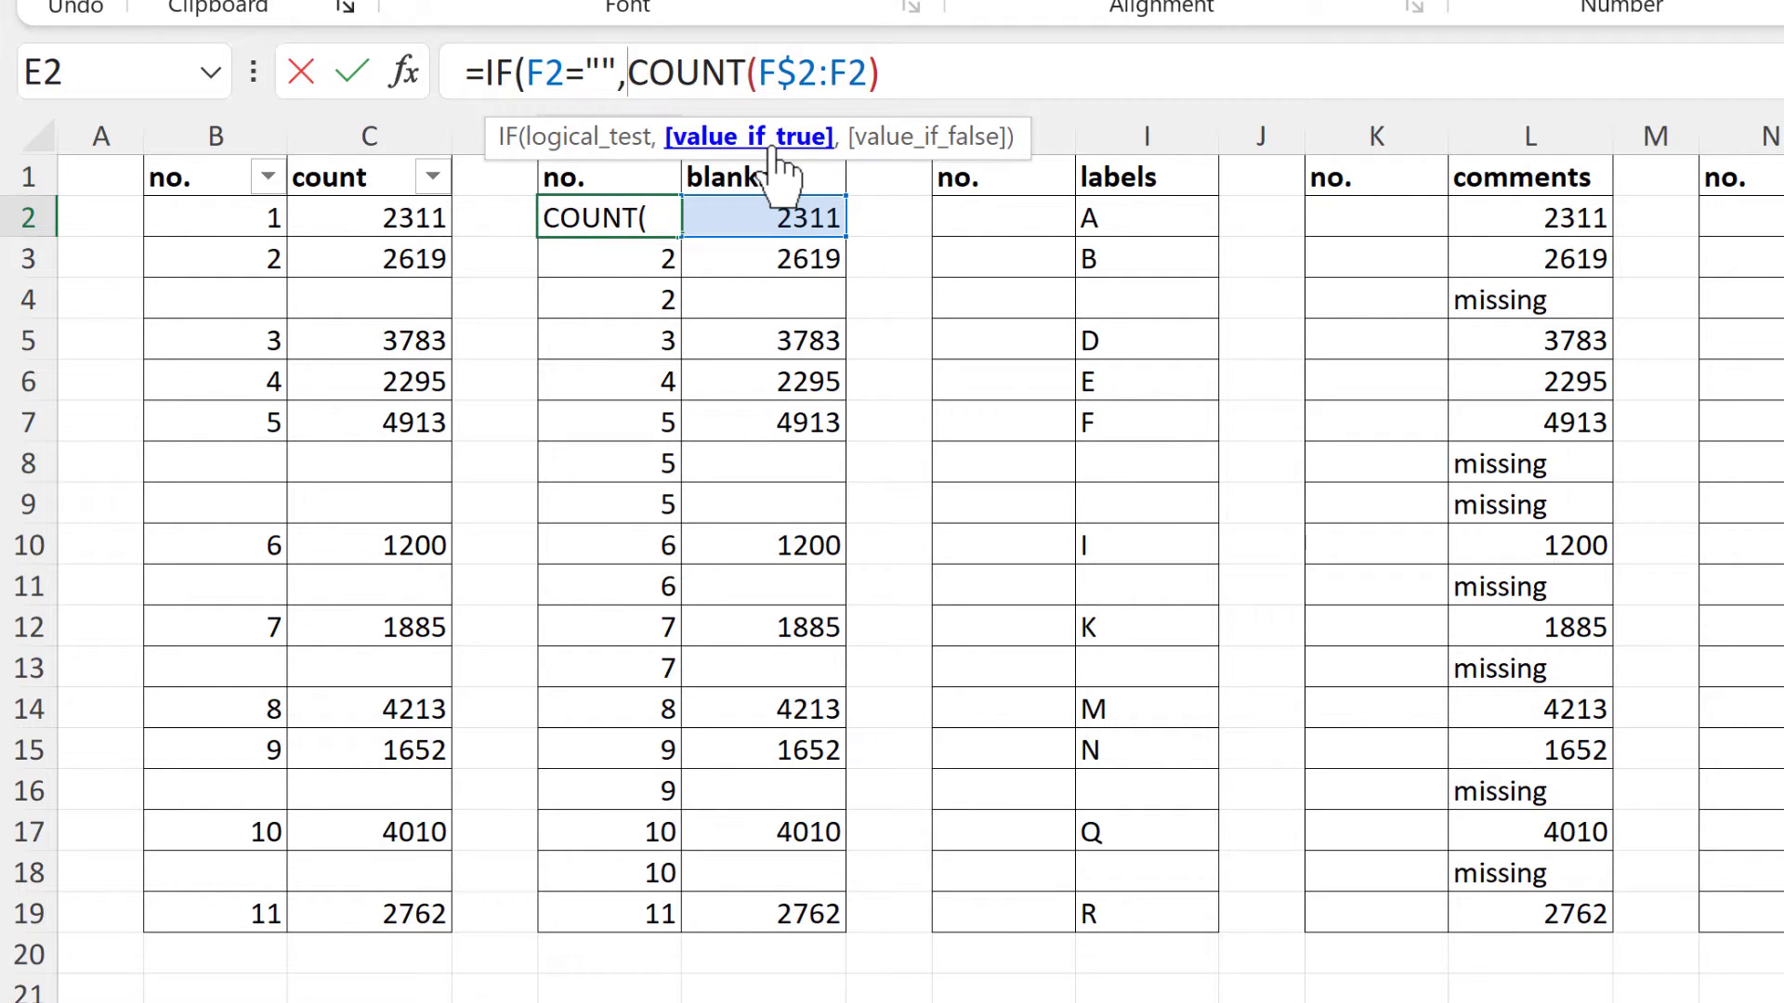
type("\"\",")
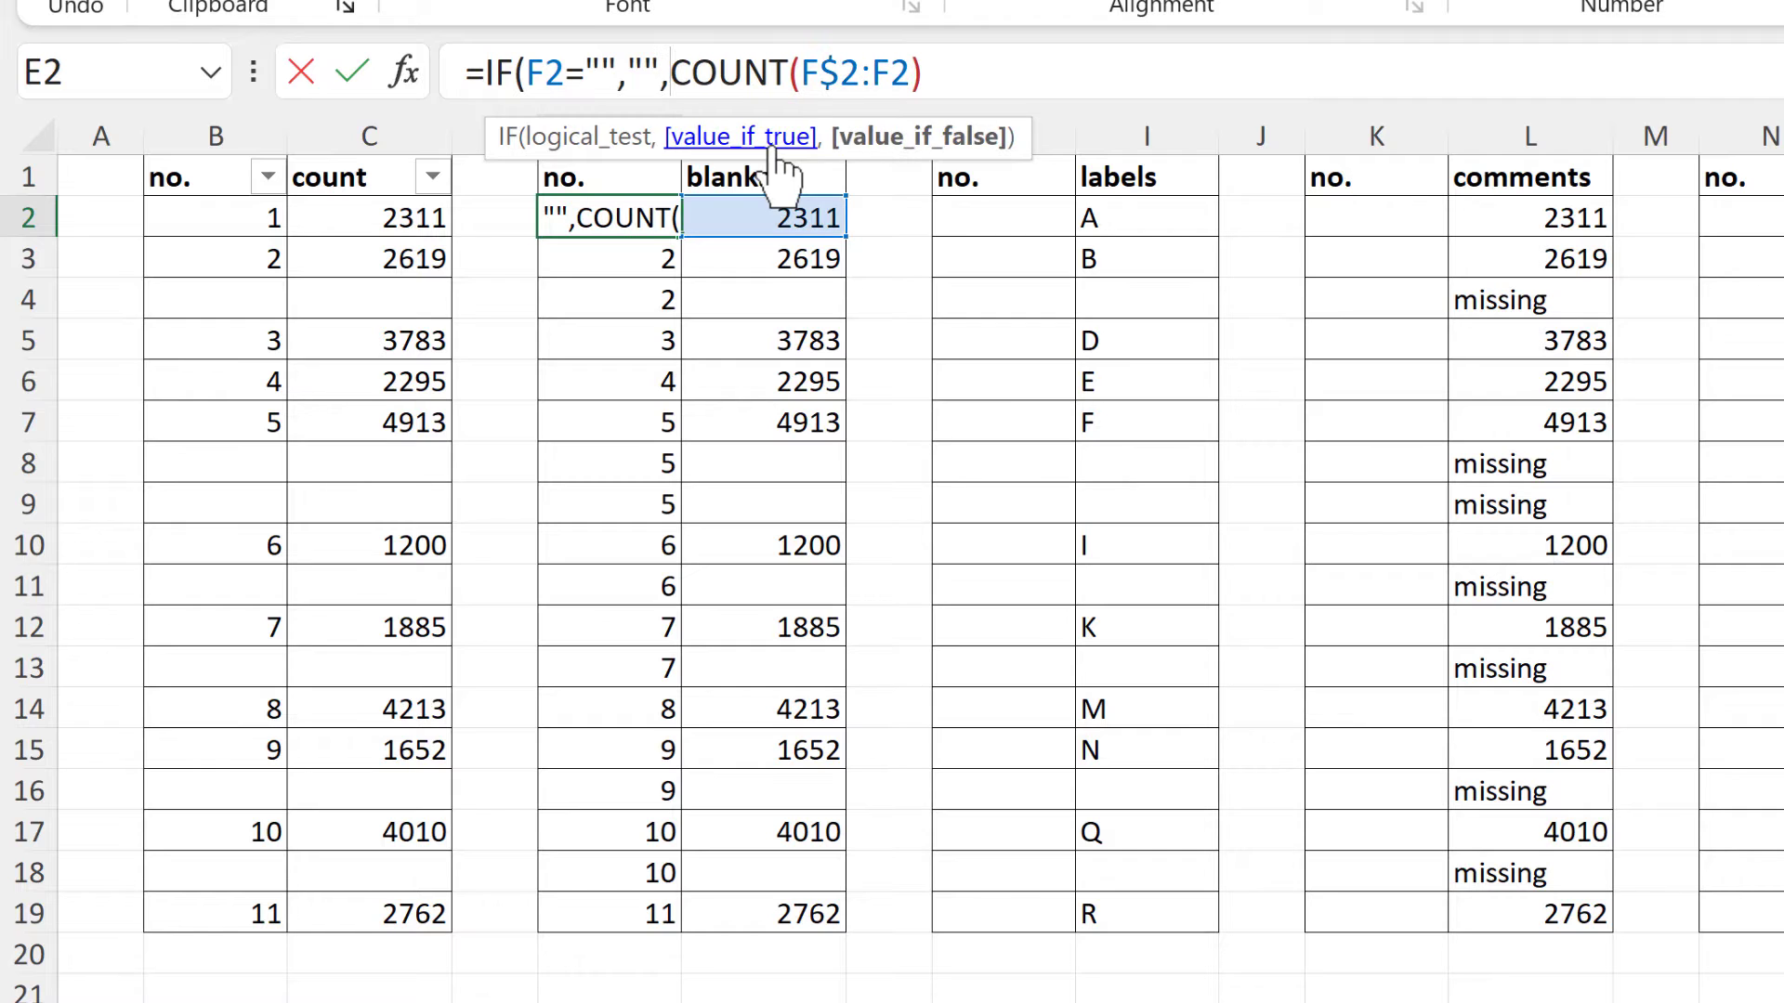
left_click(1022, 90)
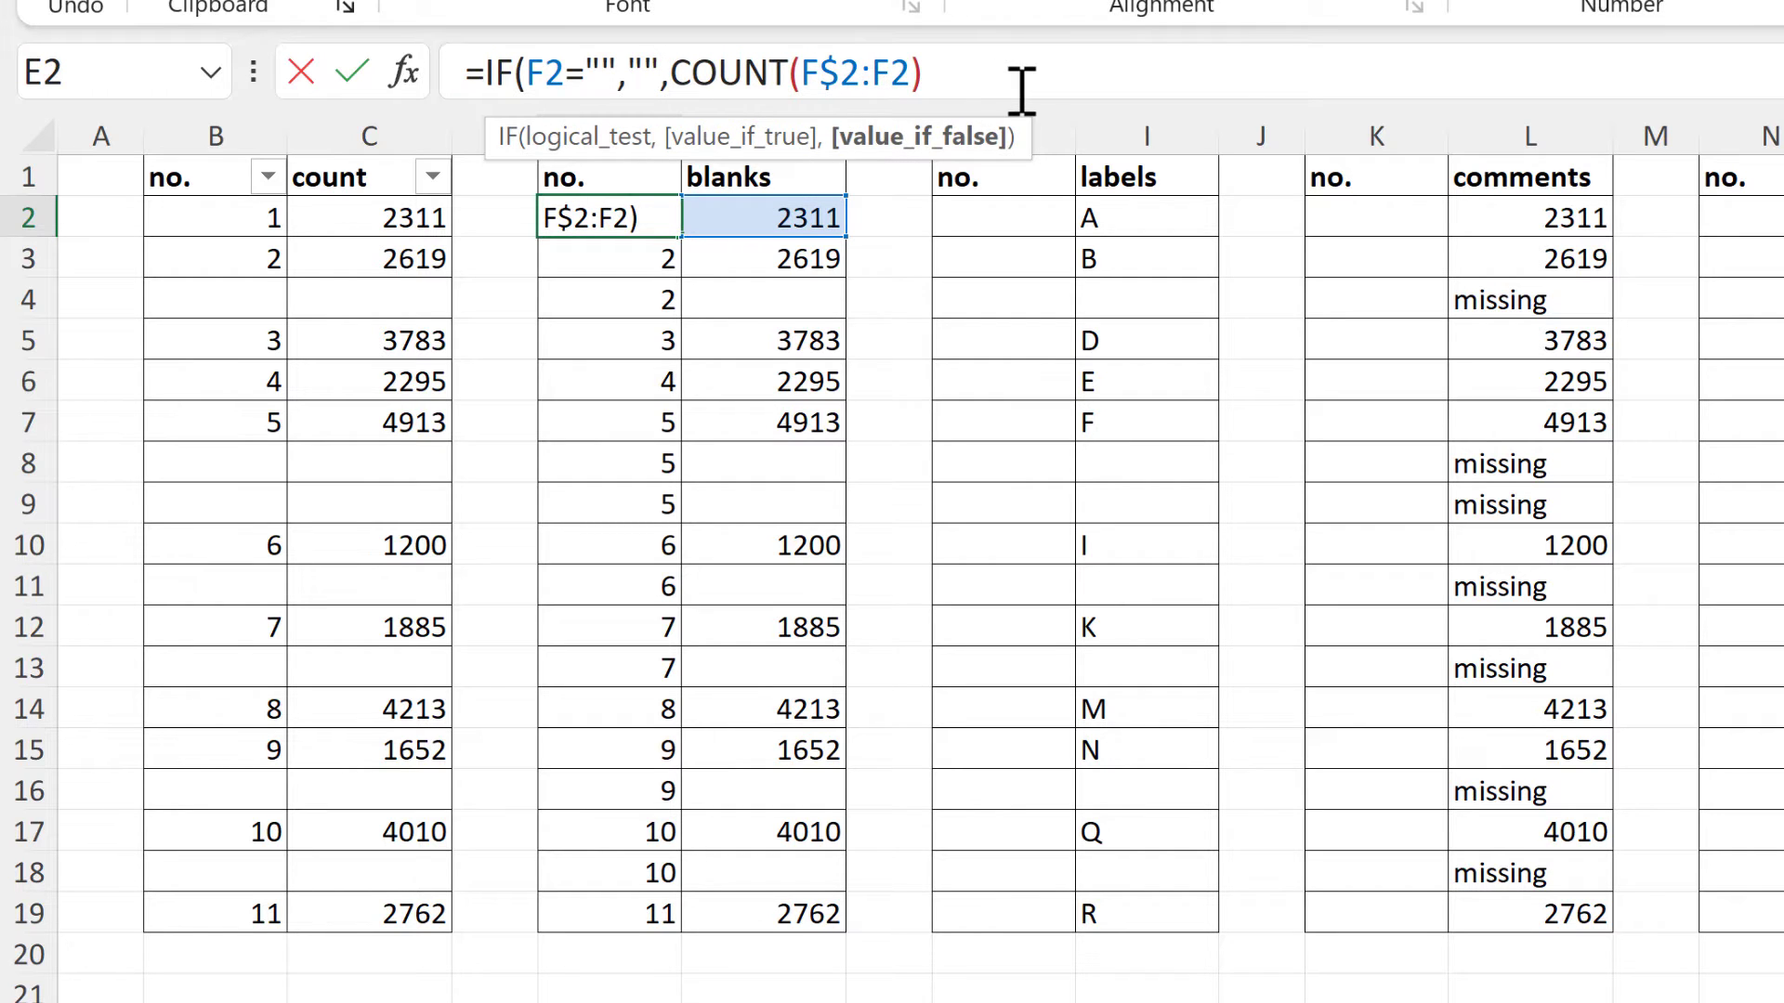
type(")")
key("Return")
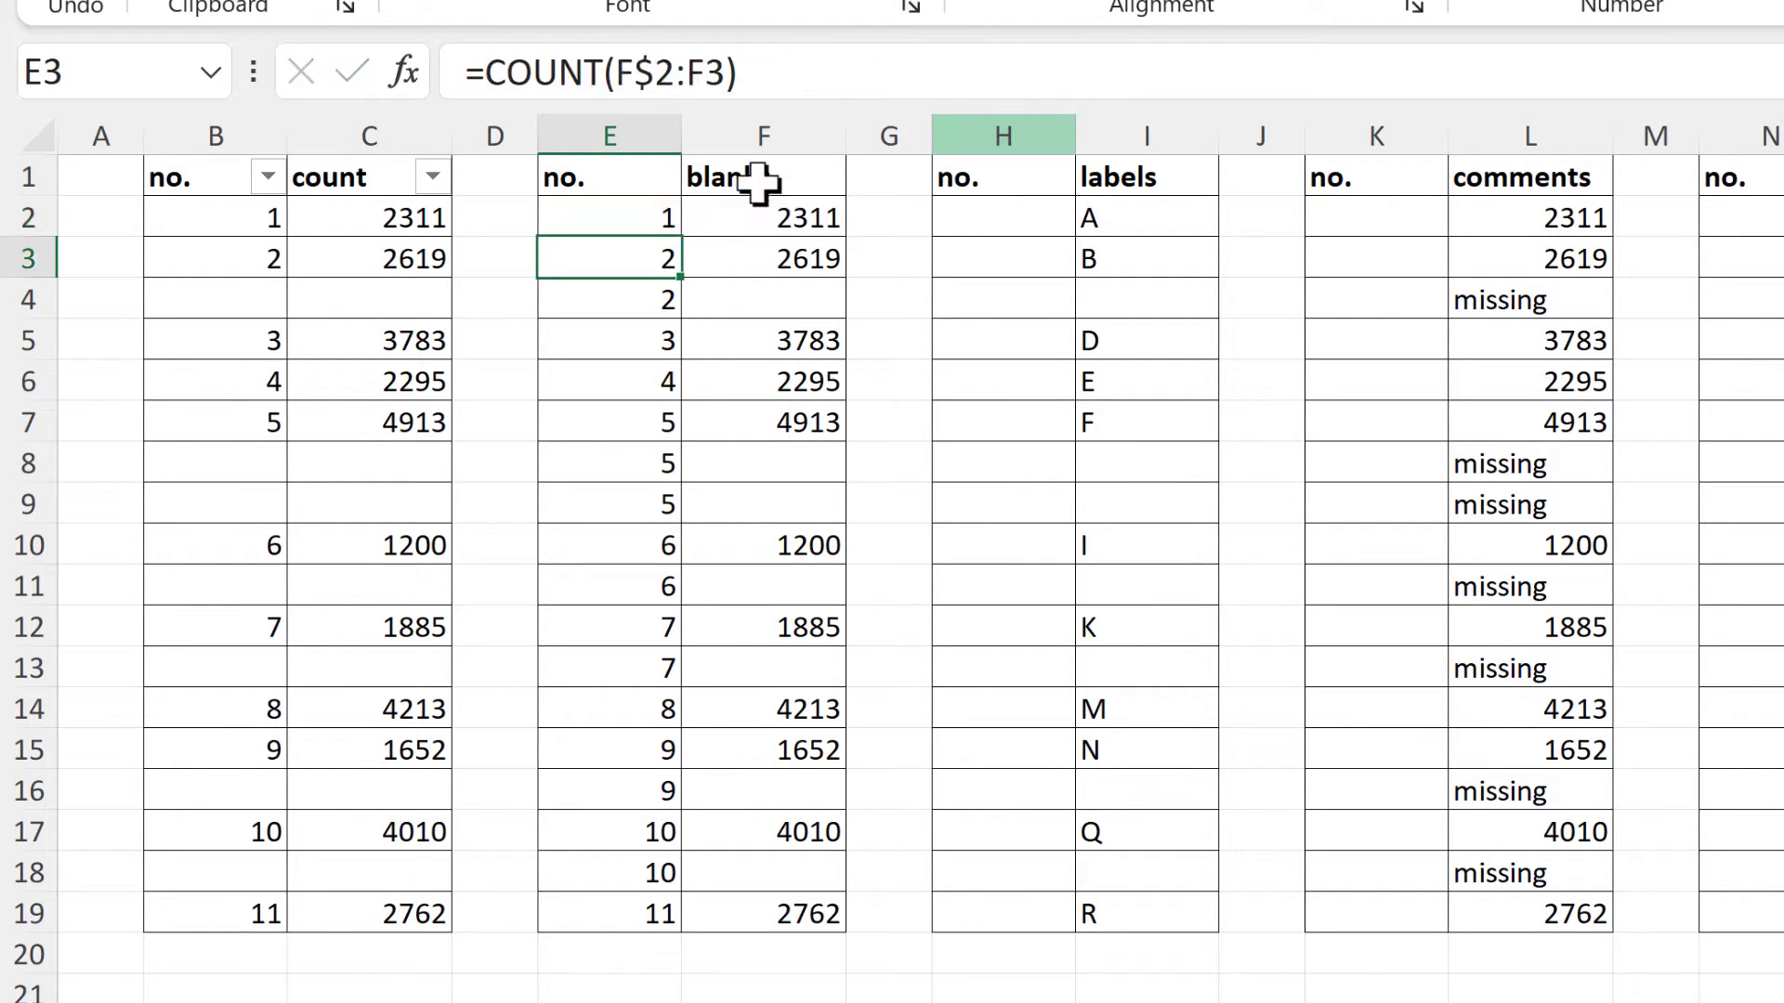
Step: Fill the IF formula down to E19, numbering filled rows 1–11 and leaving blanks empty
left_click(622, 221)
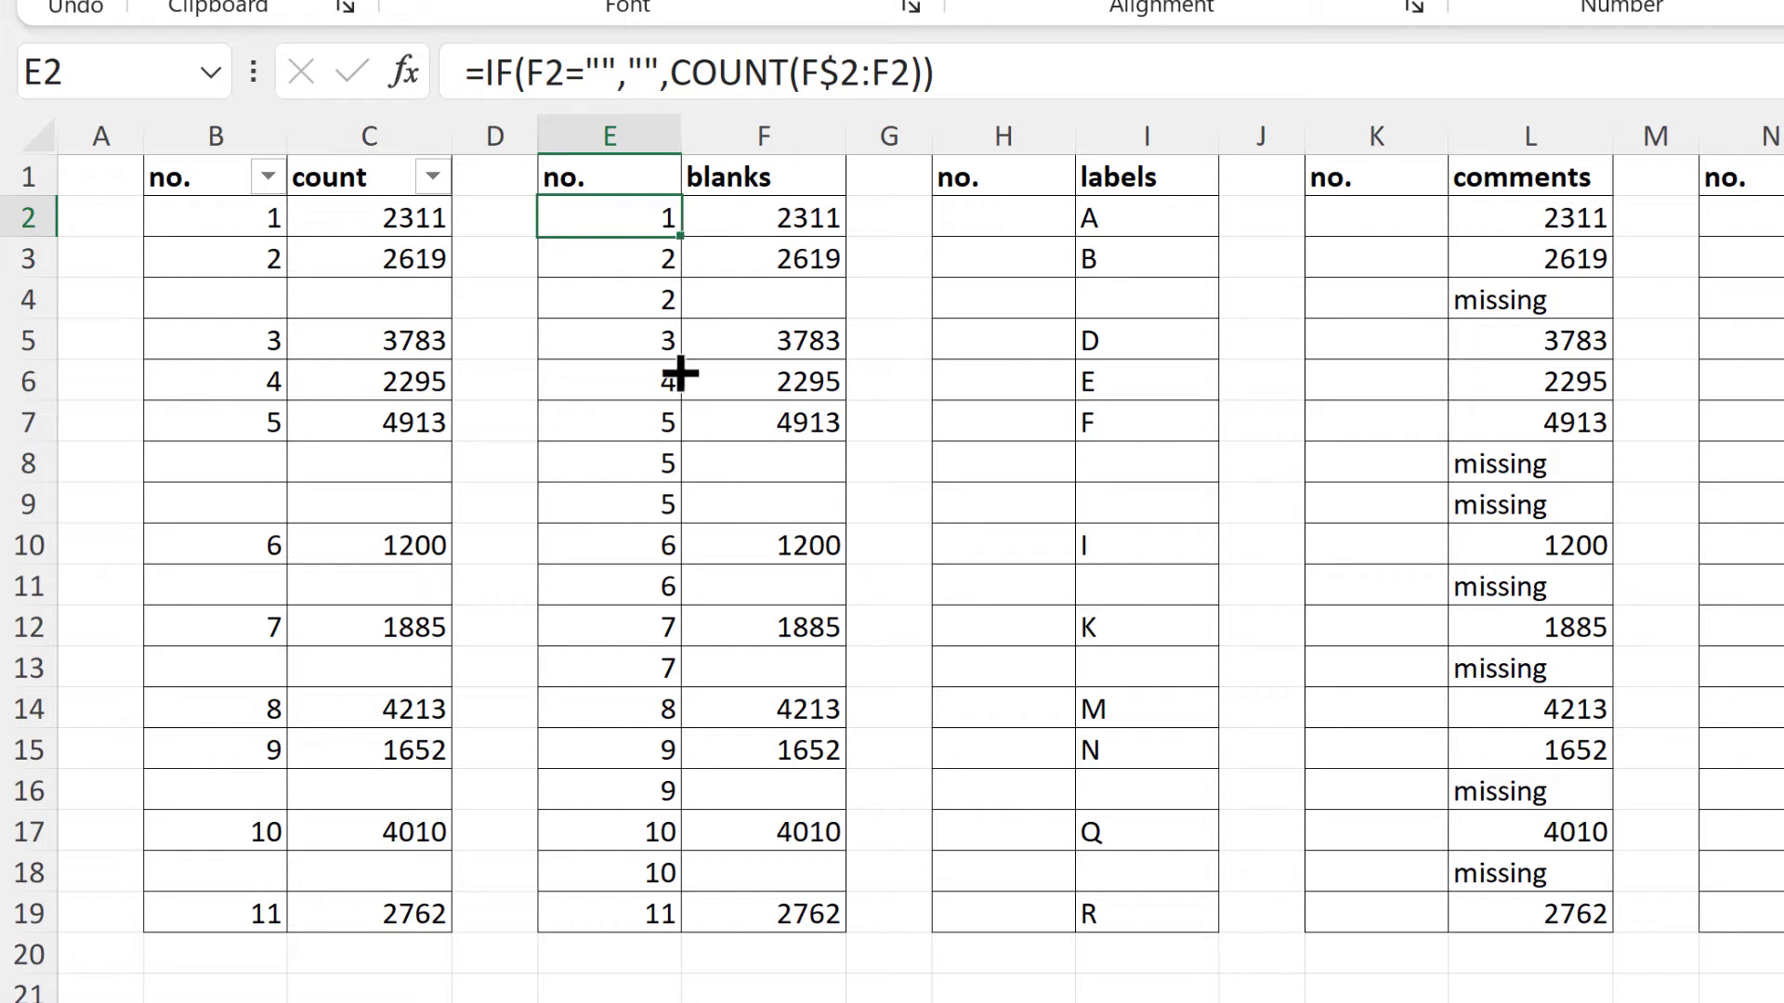
left_click_drag(680, 372, 665, 925)
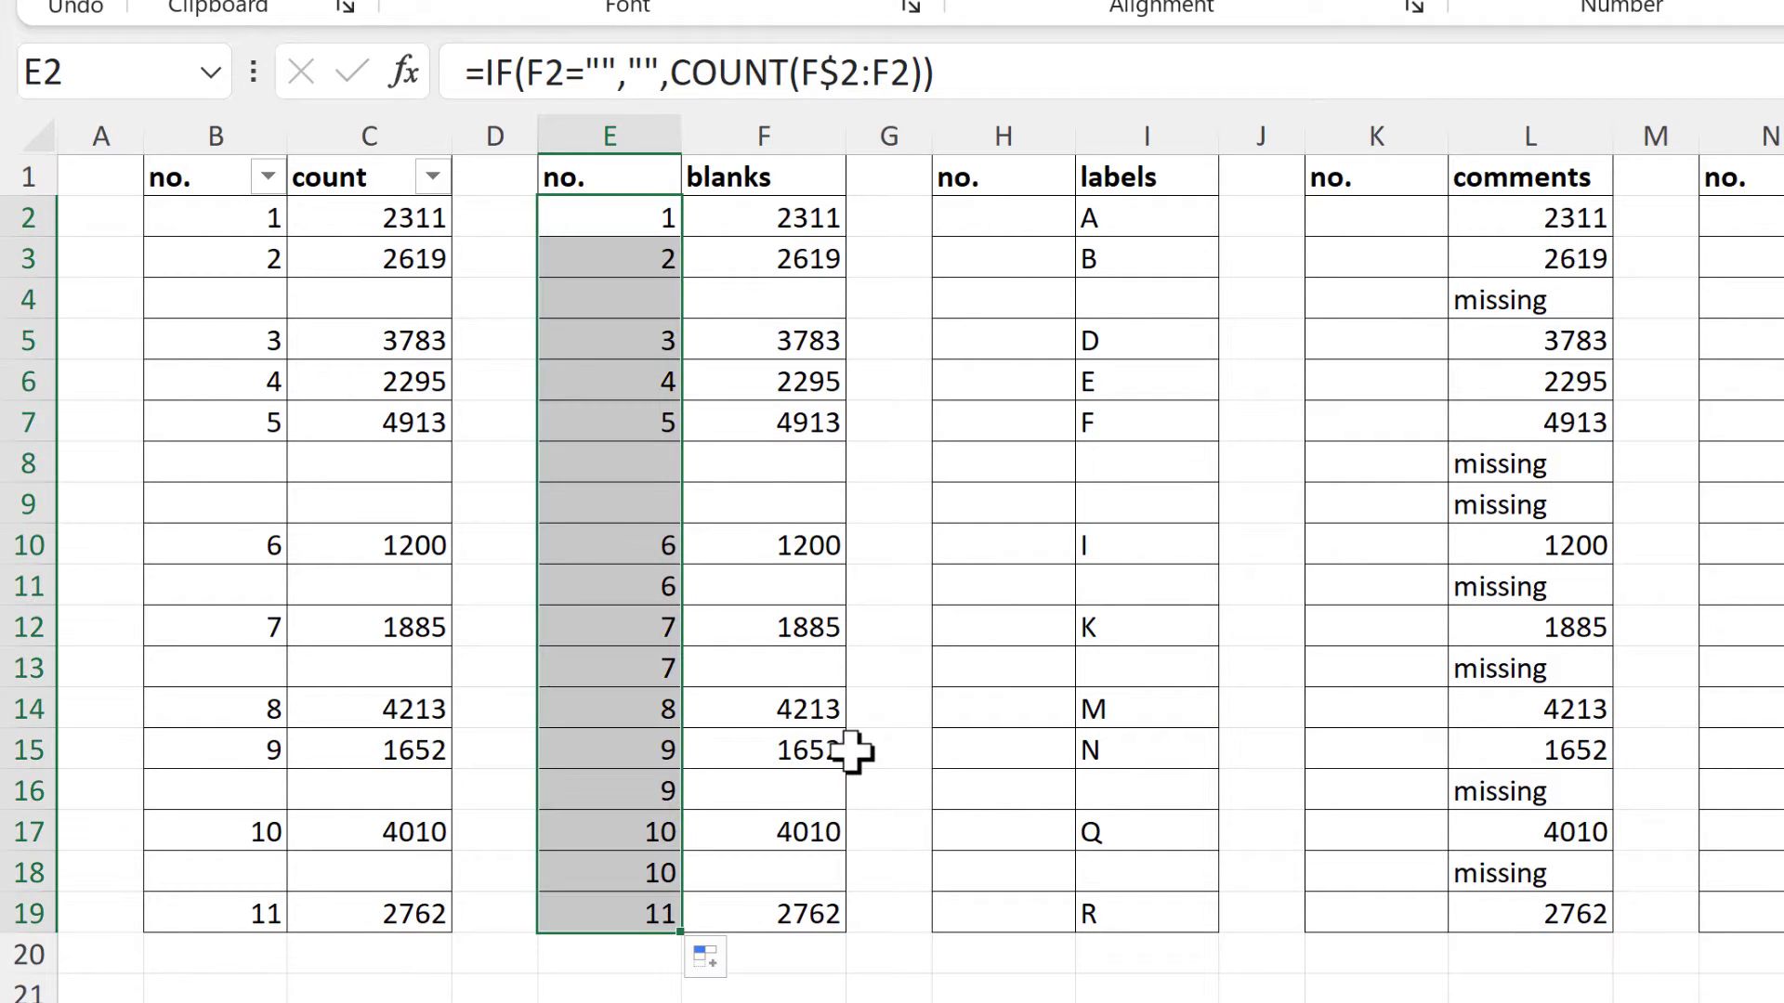
left_click(761, 469)
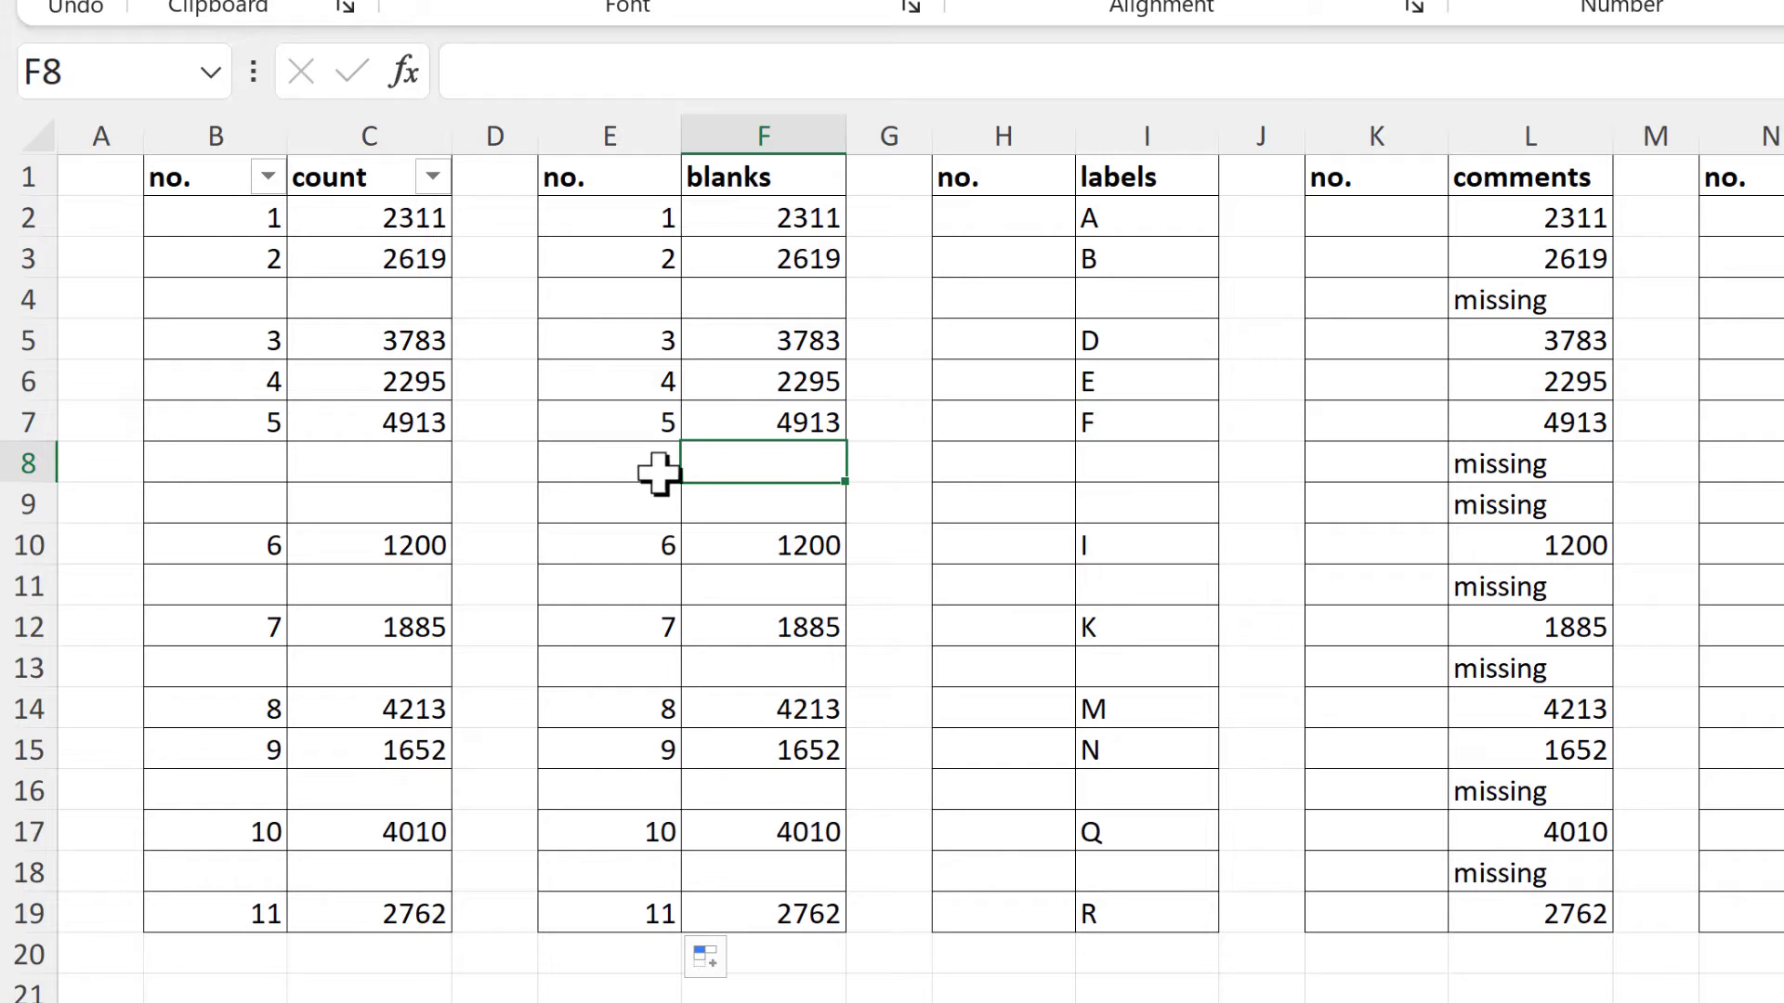
left_click(639, 221)
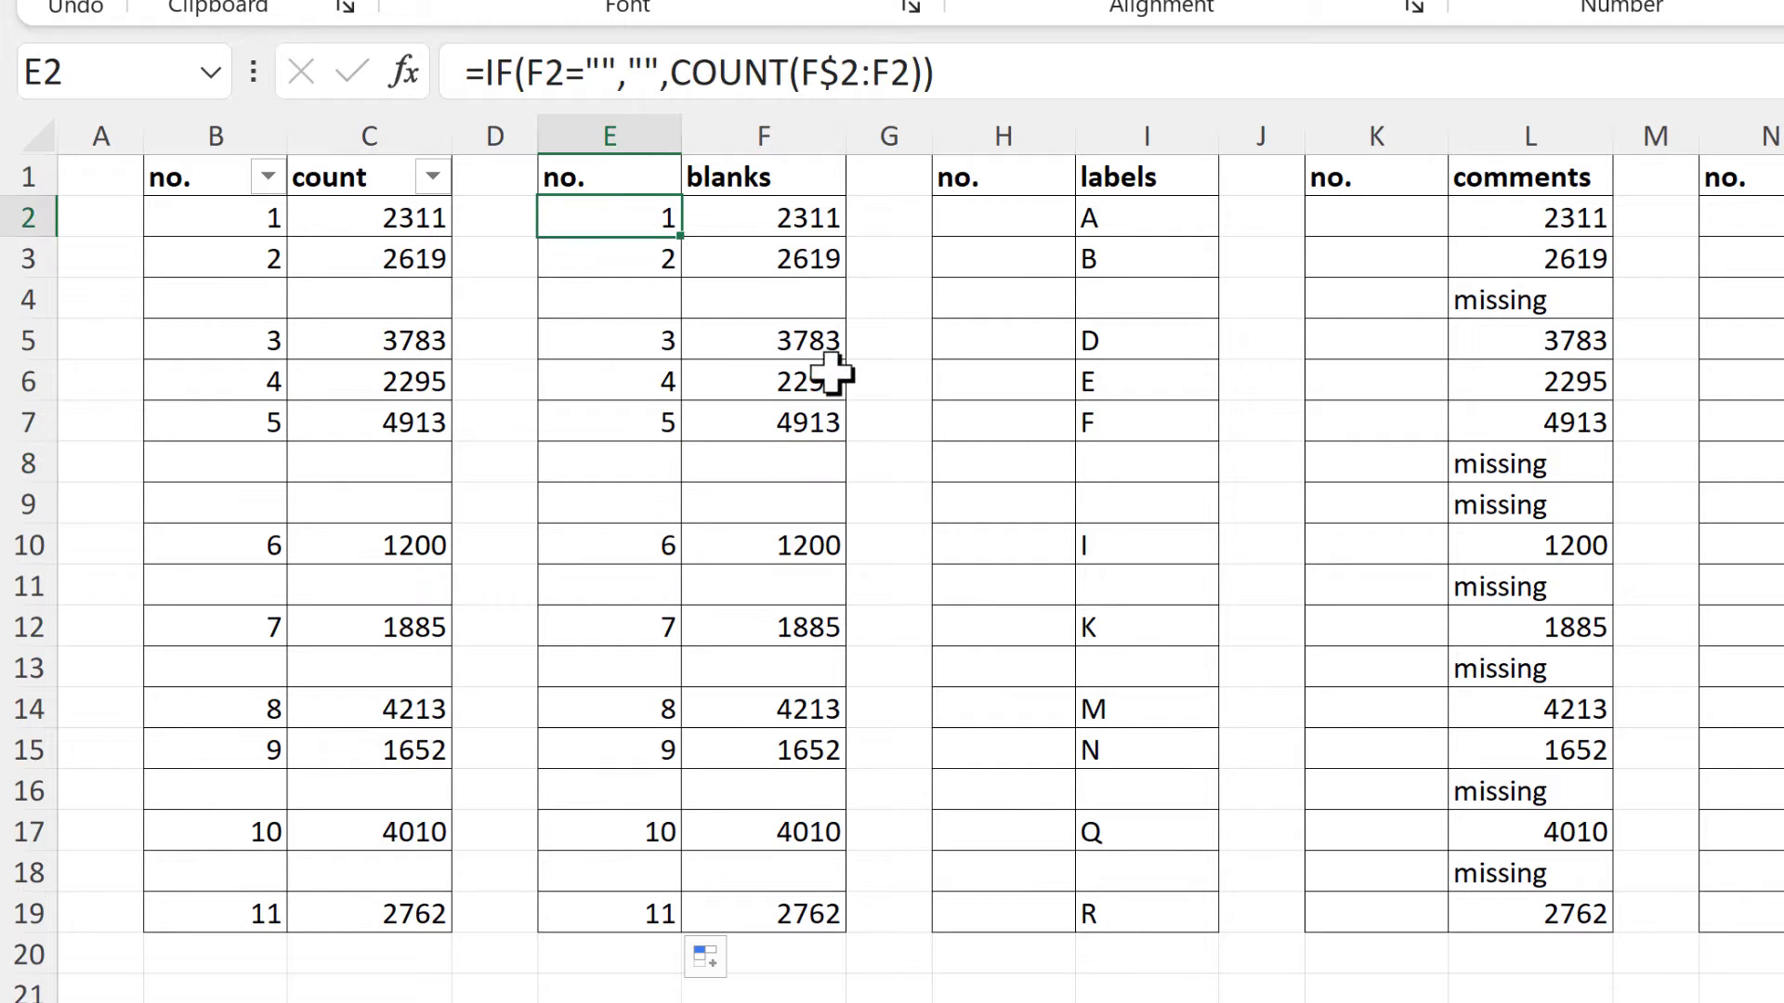
Step: Paste the blanks table's IF formula into H2 and fill it down the labels table's no. column
key("ctrl+c")
left_click(1047, 212)
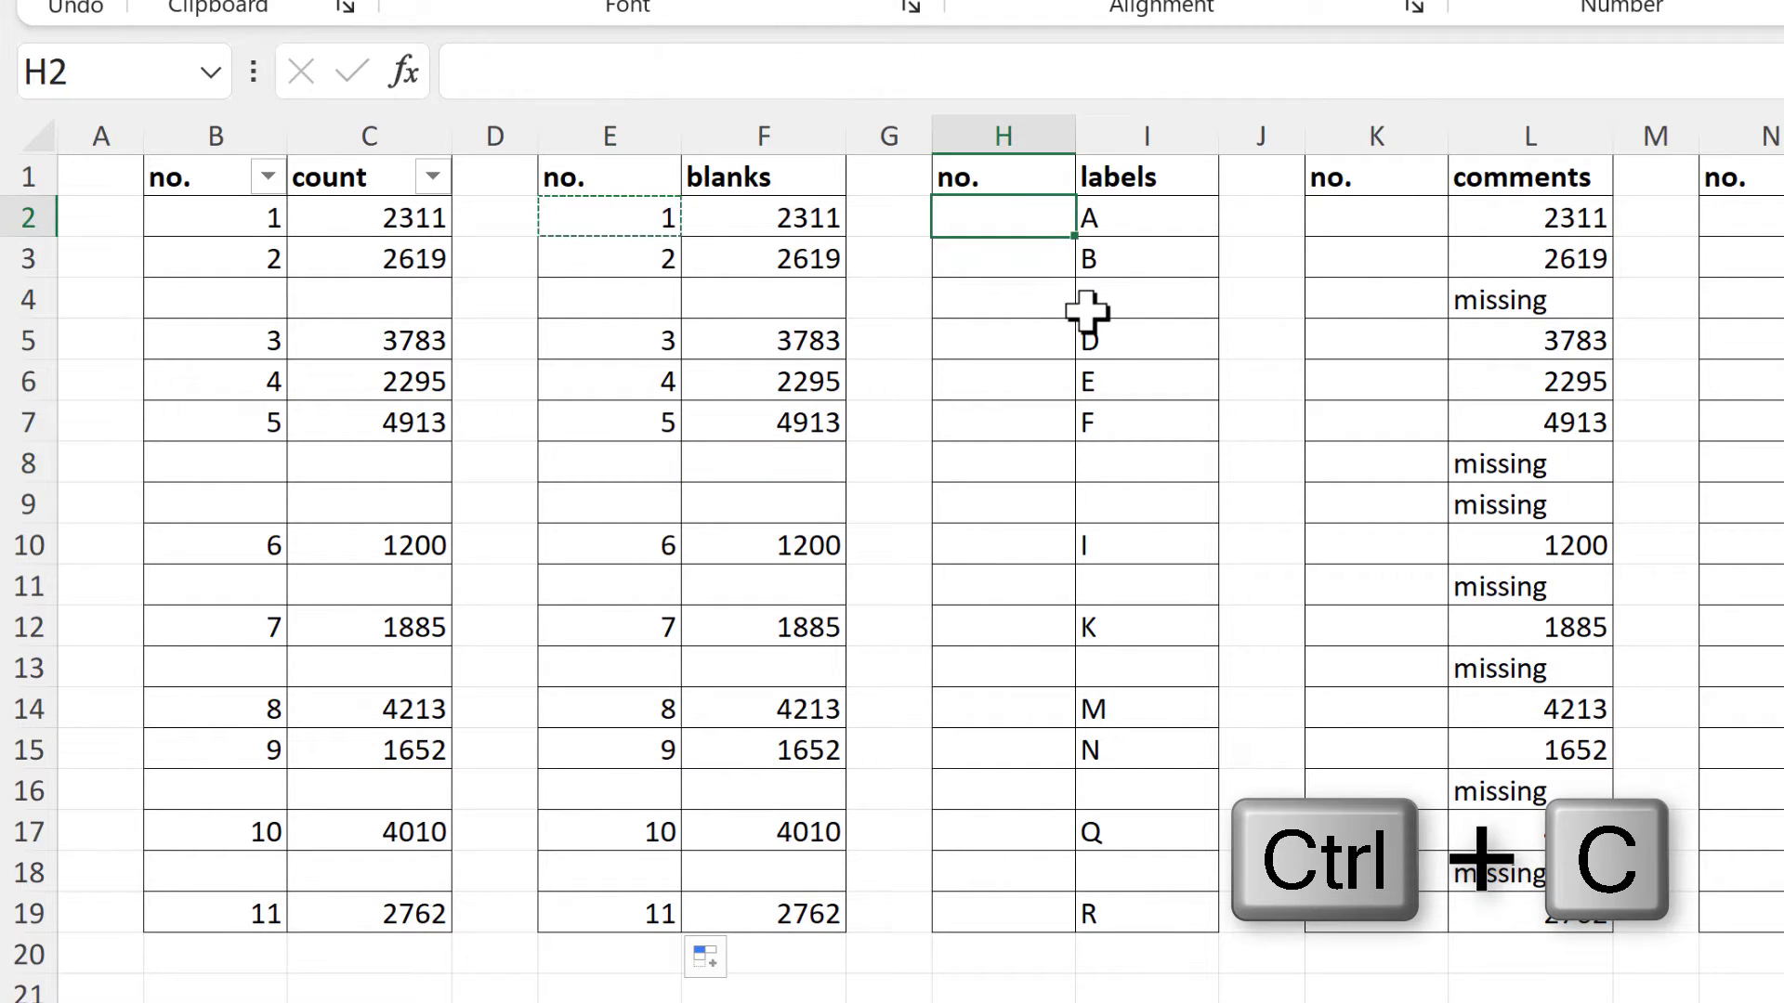
key("ctrl+v")
left_click_drag(1073, 238, 1027, 925)
left_click_drag(1143, 220, 1150, 915)
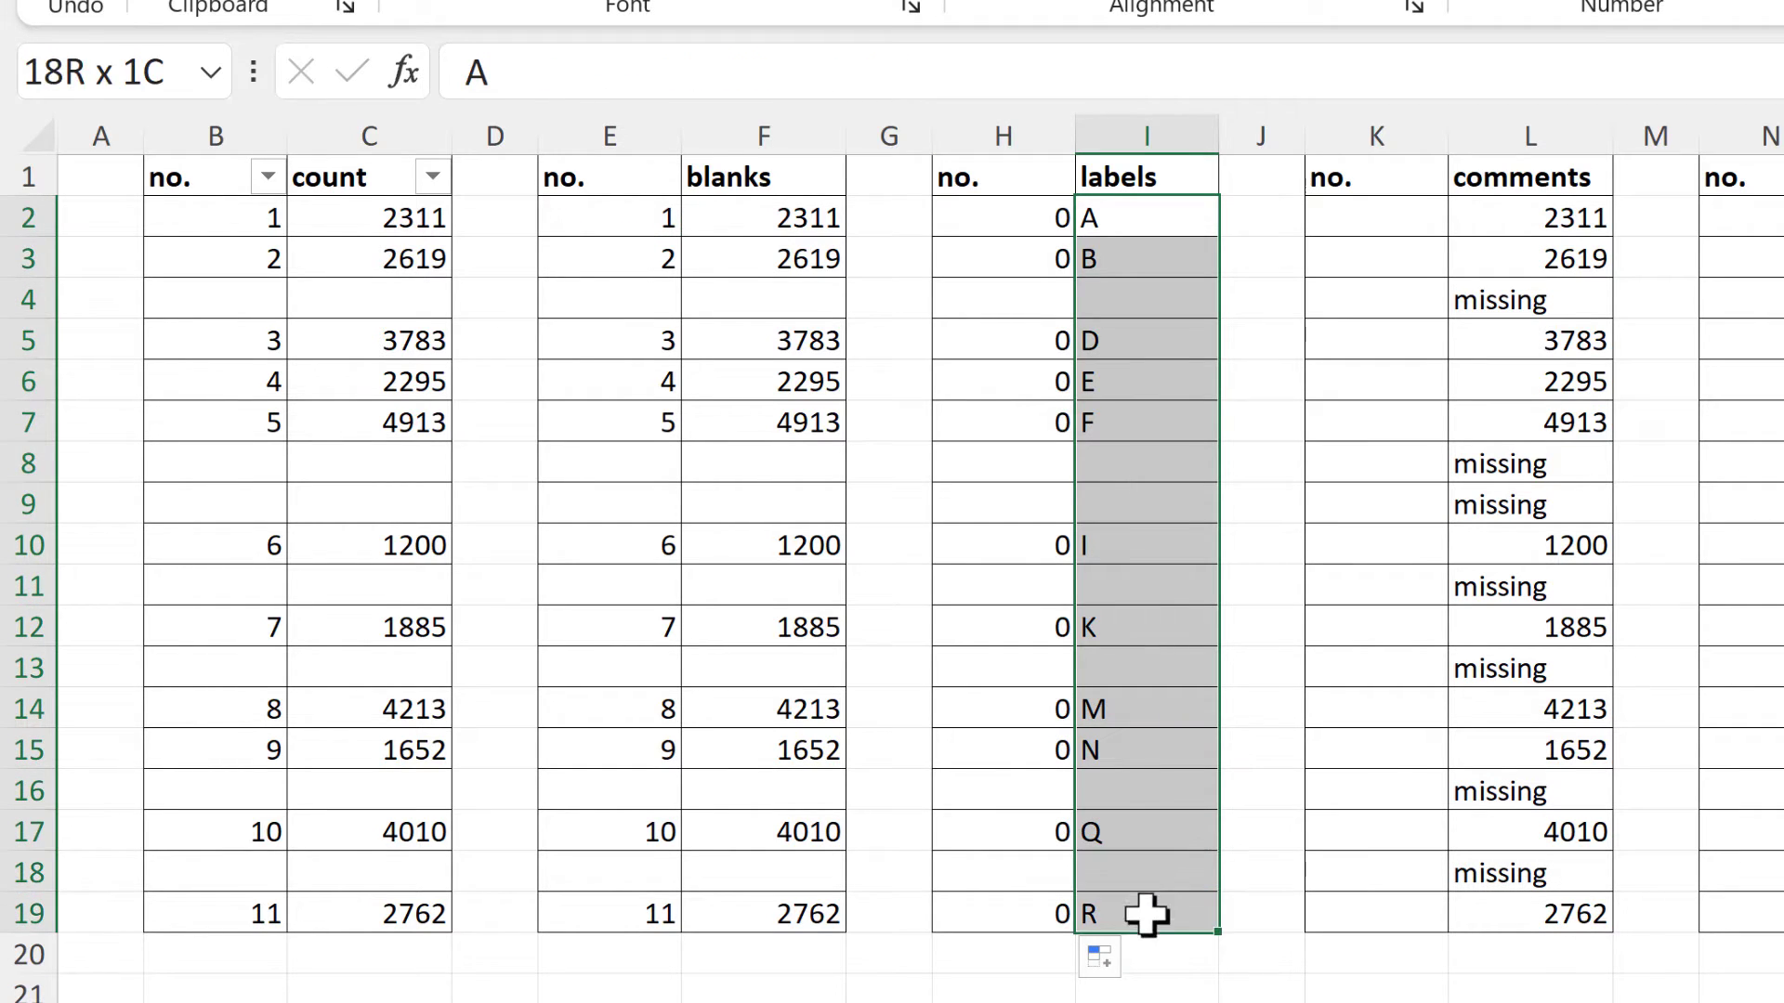
Step: Change COUNT to COUNTA in H2 and refill to H19, numbering text rows 1–11
left_click(1035, 210)
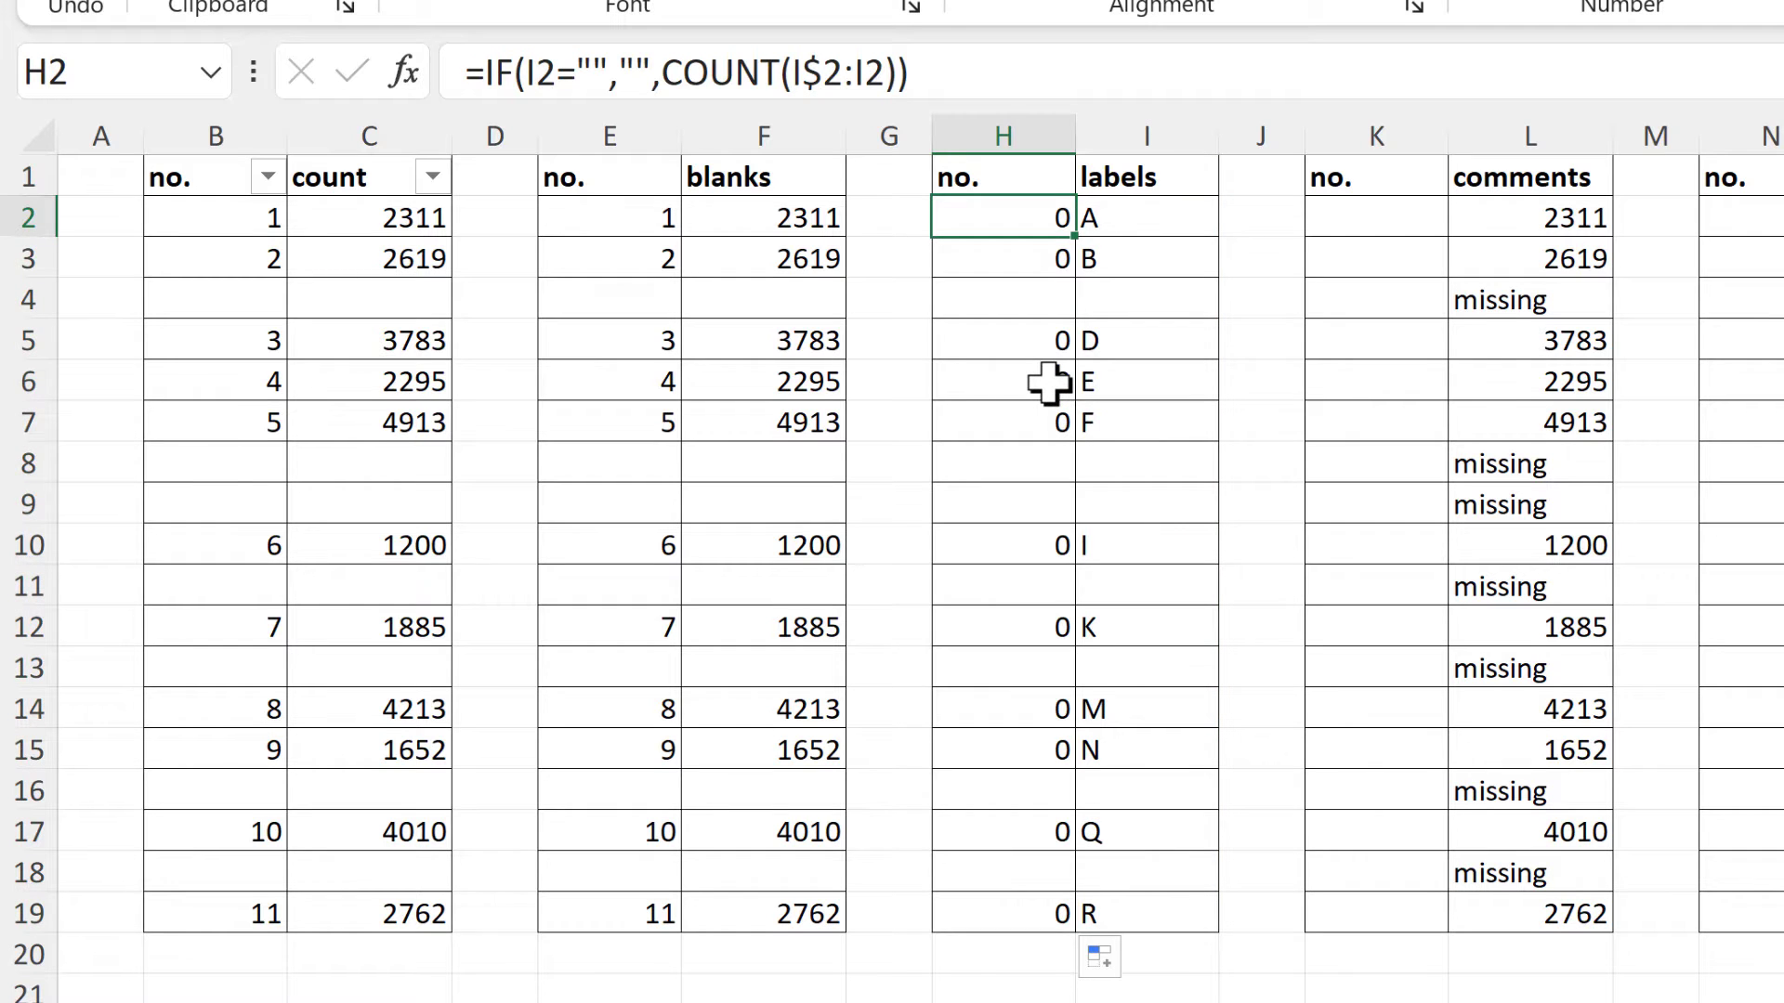
left_click(792, 78)
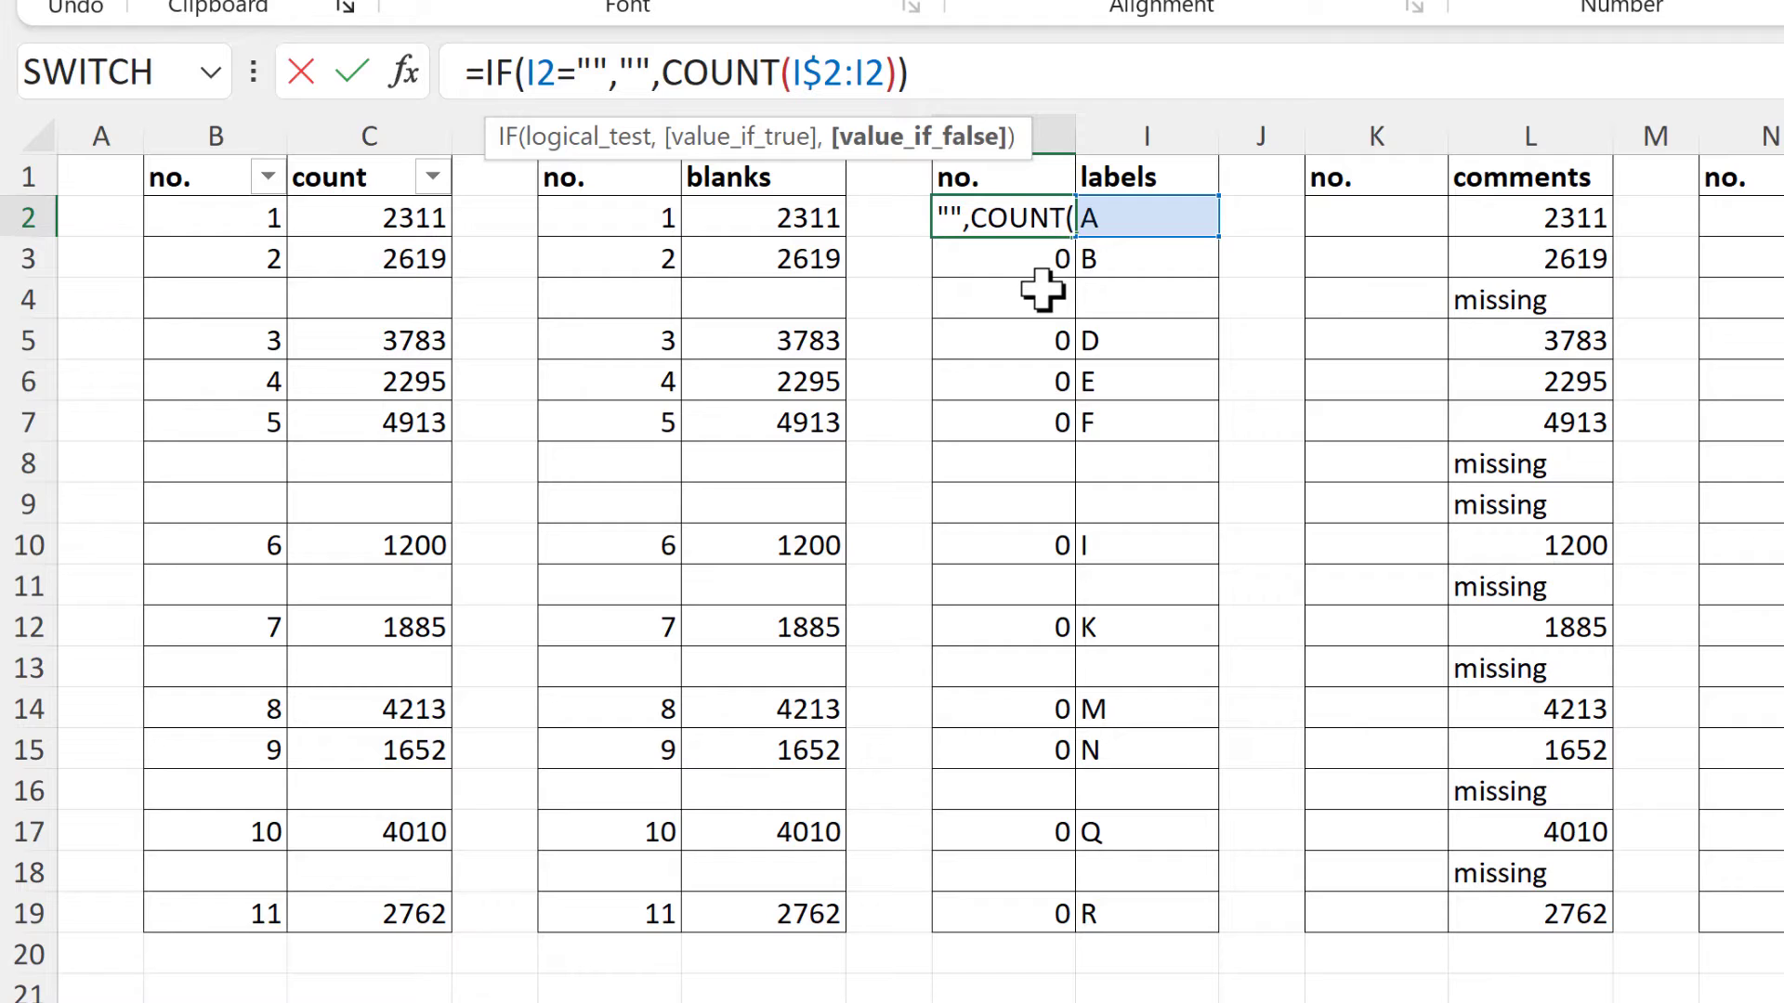
type("A")
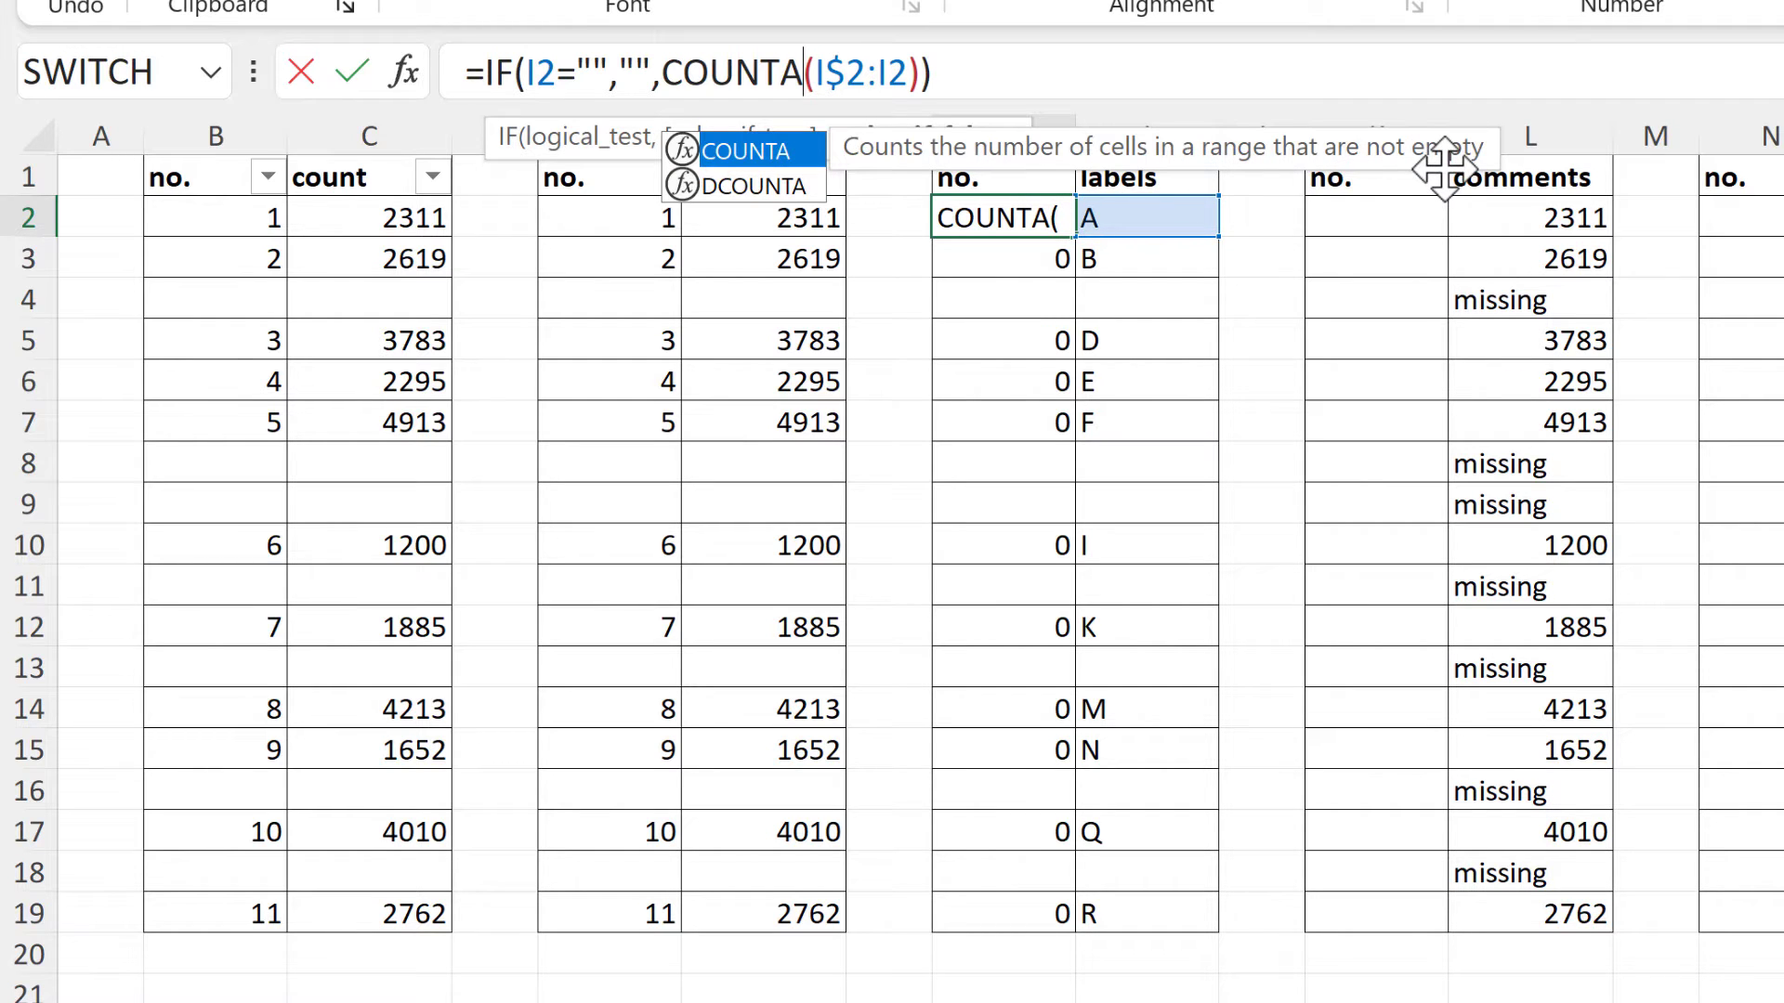
left_click(1026, 79)
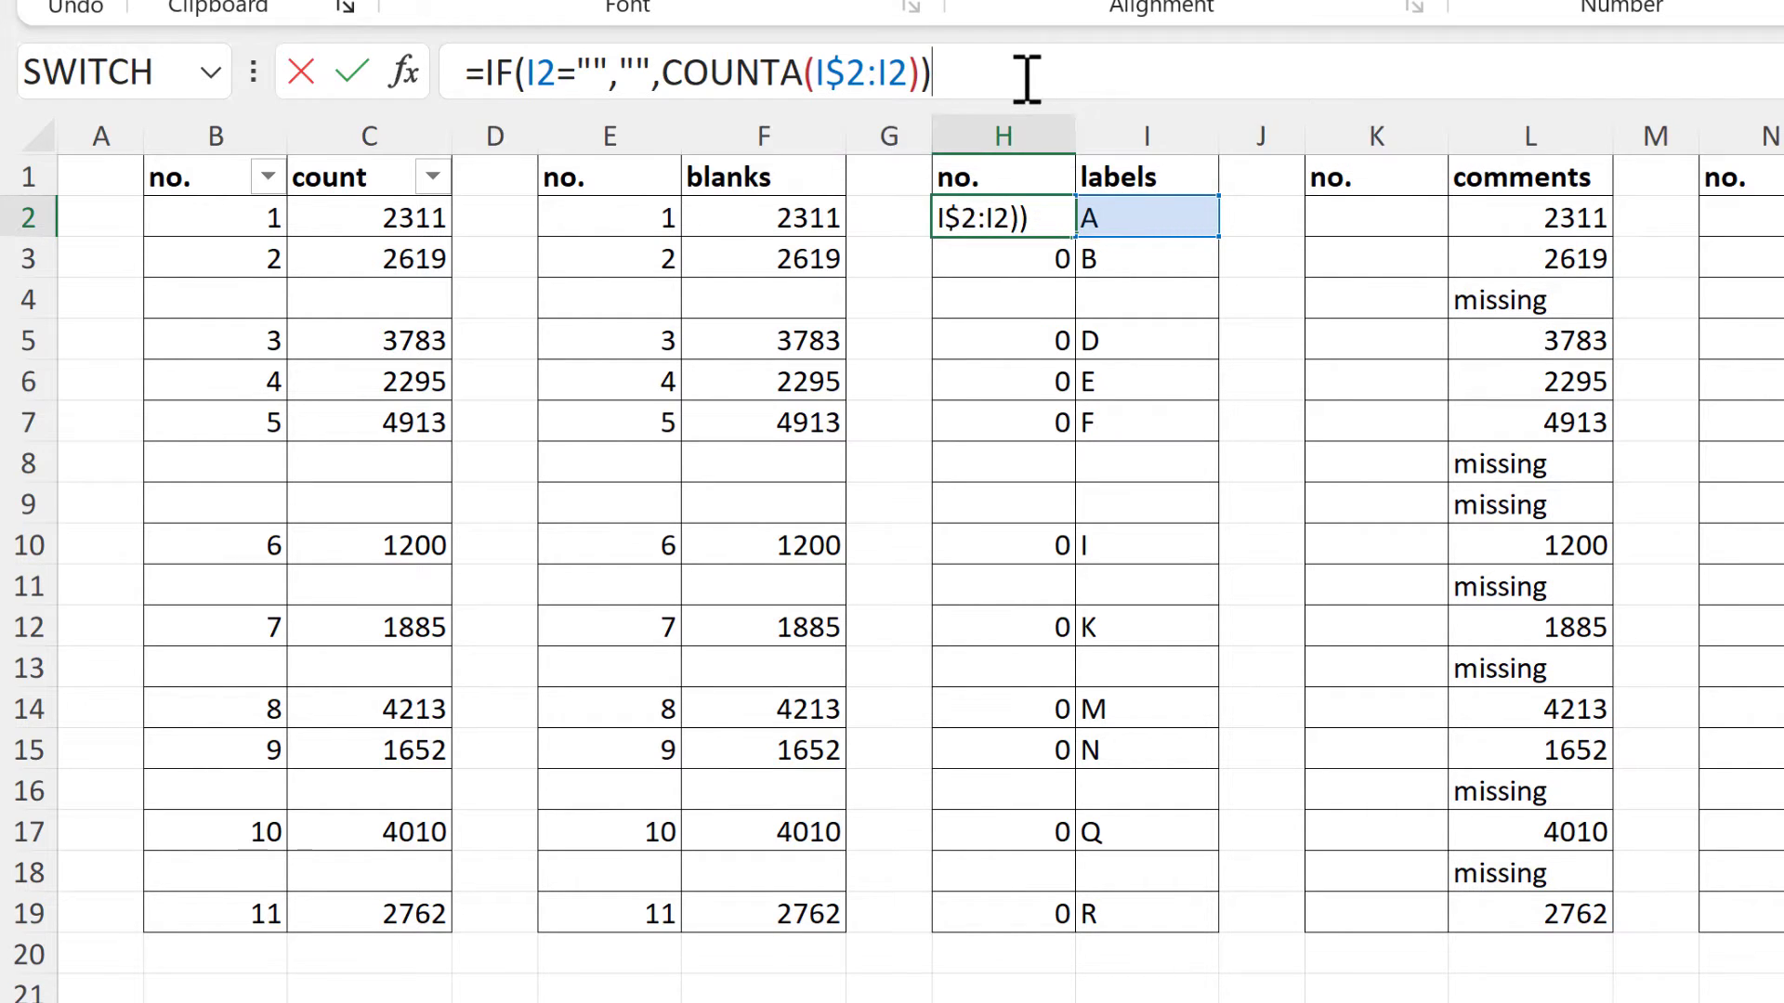
key("Return")
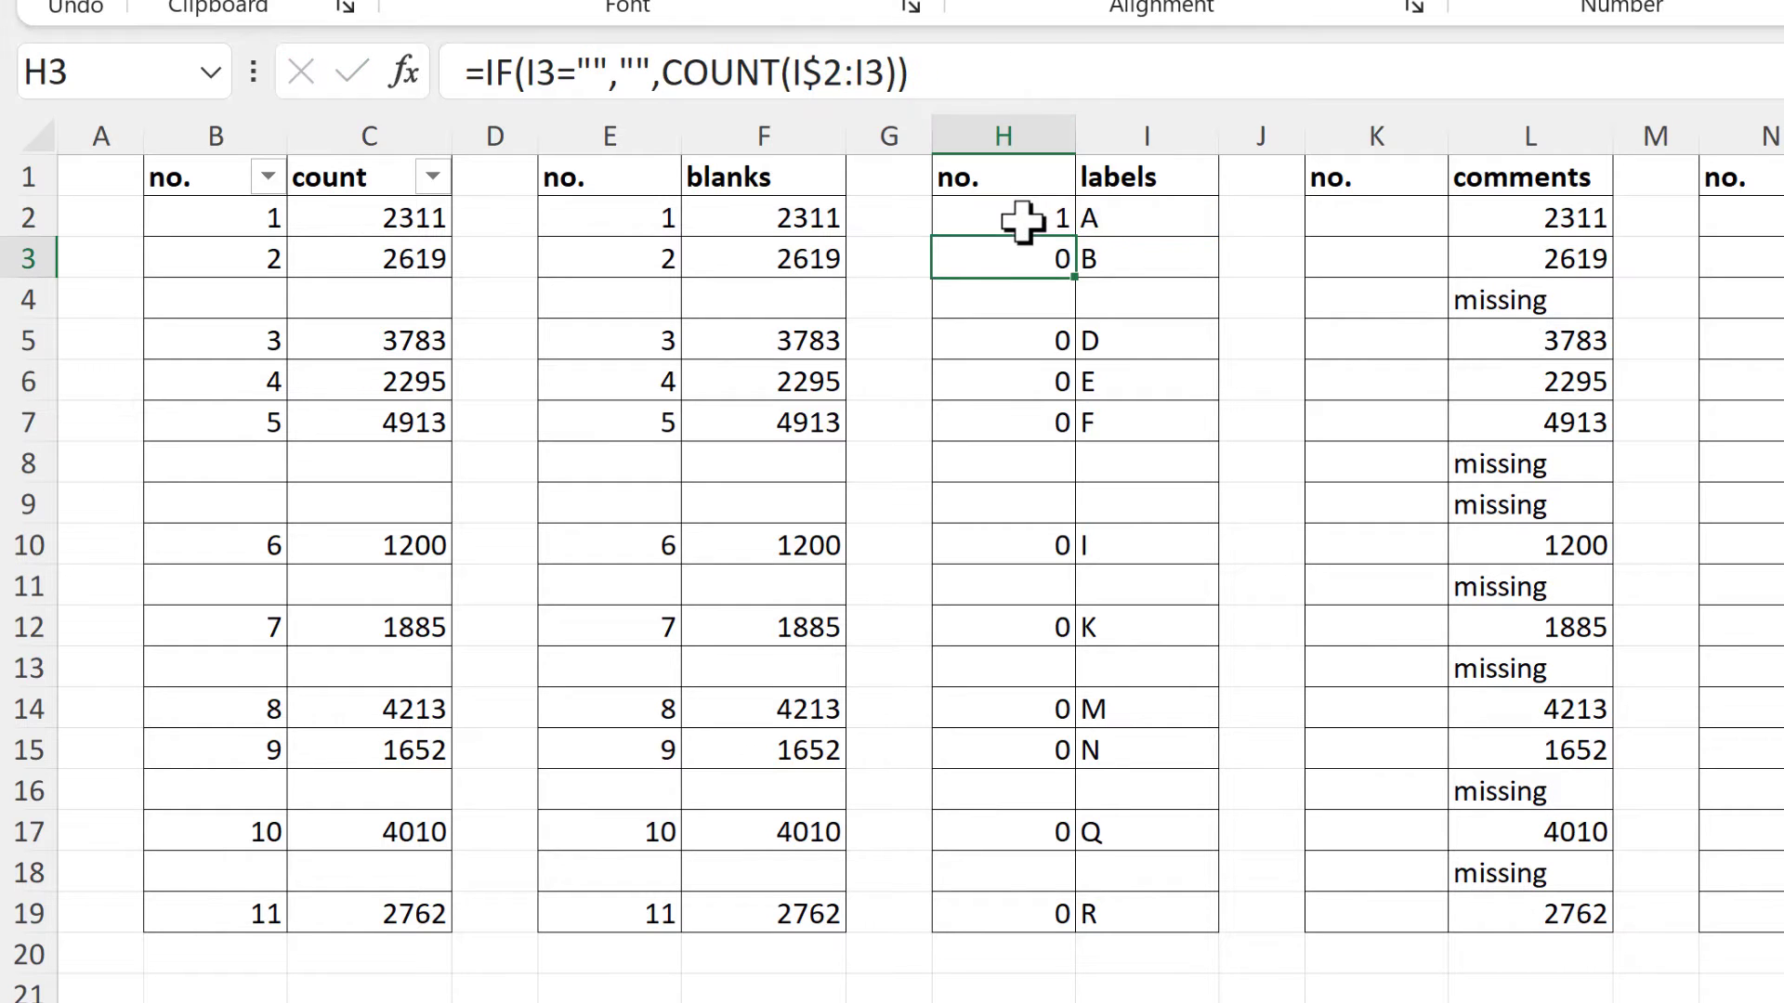
left_click(1030, 223)
left_click_drag(1071, 238, 1043, 920)
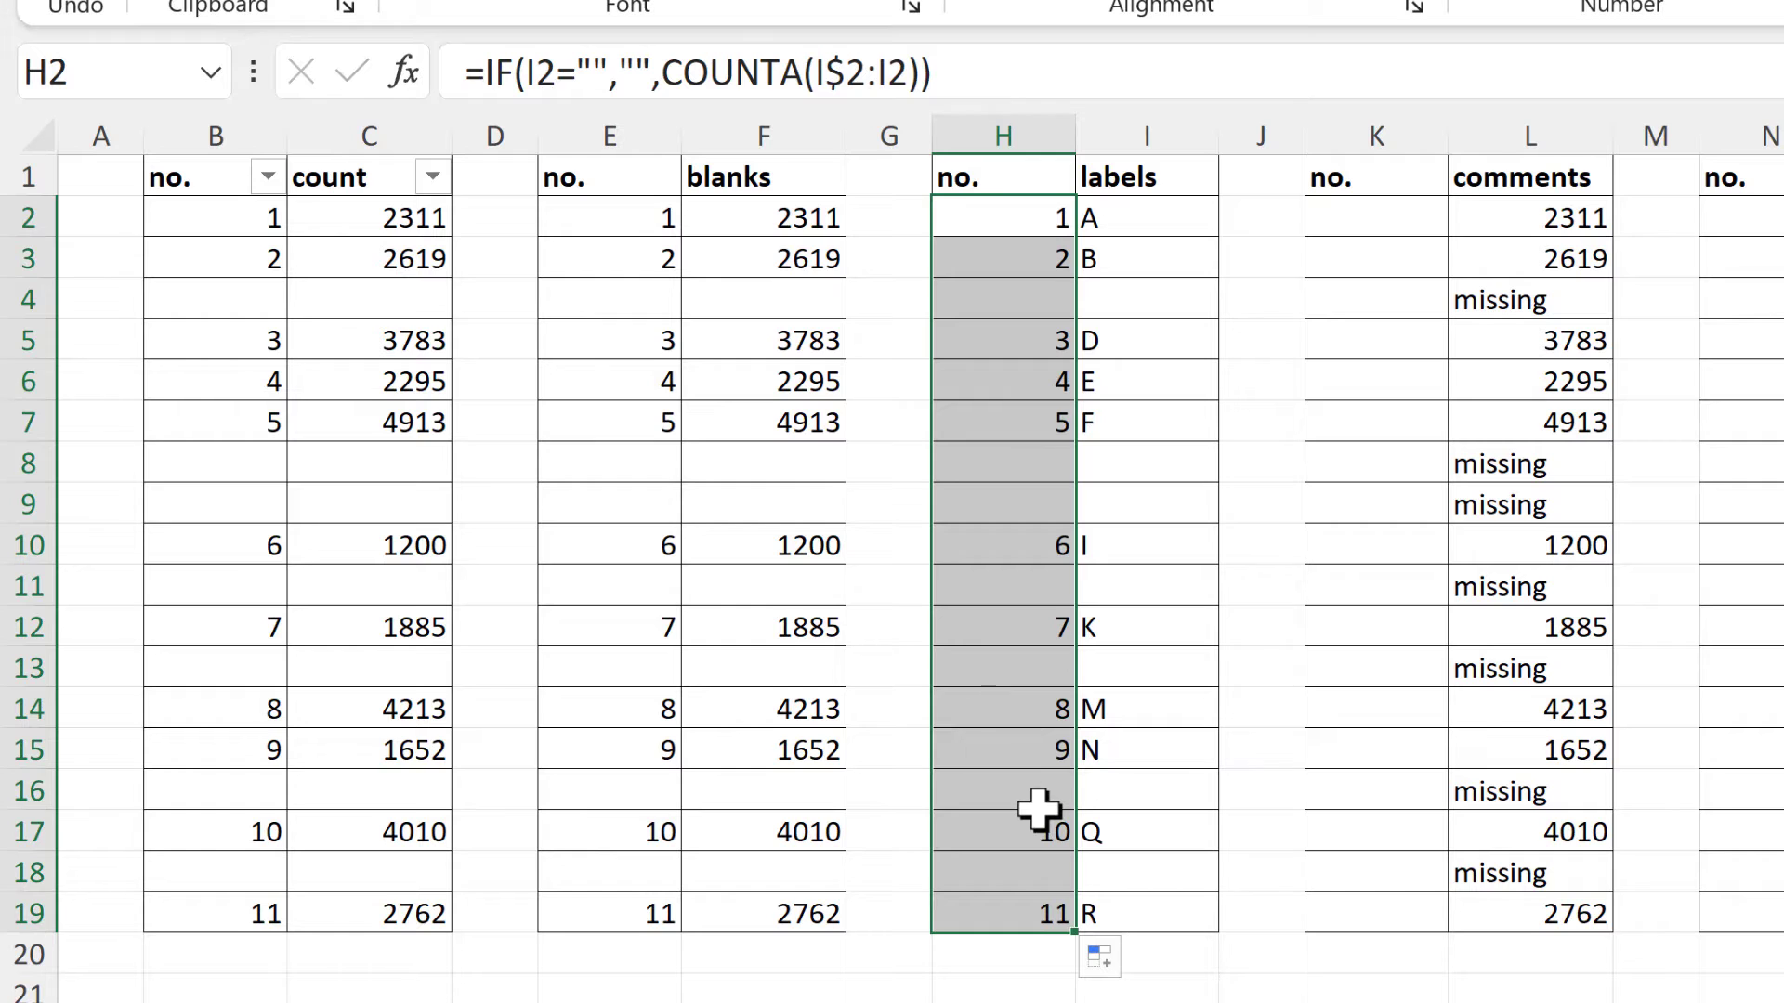
left_click(643, 219)
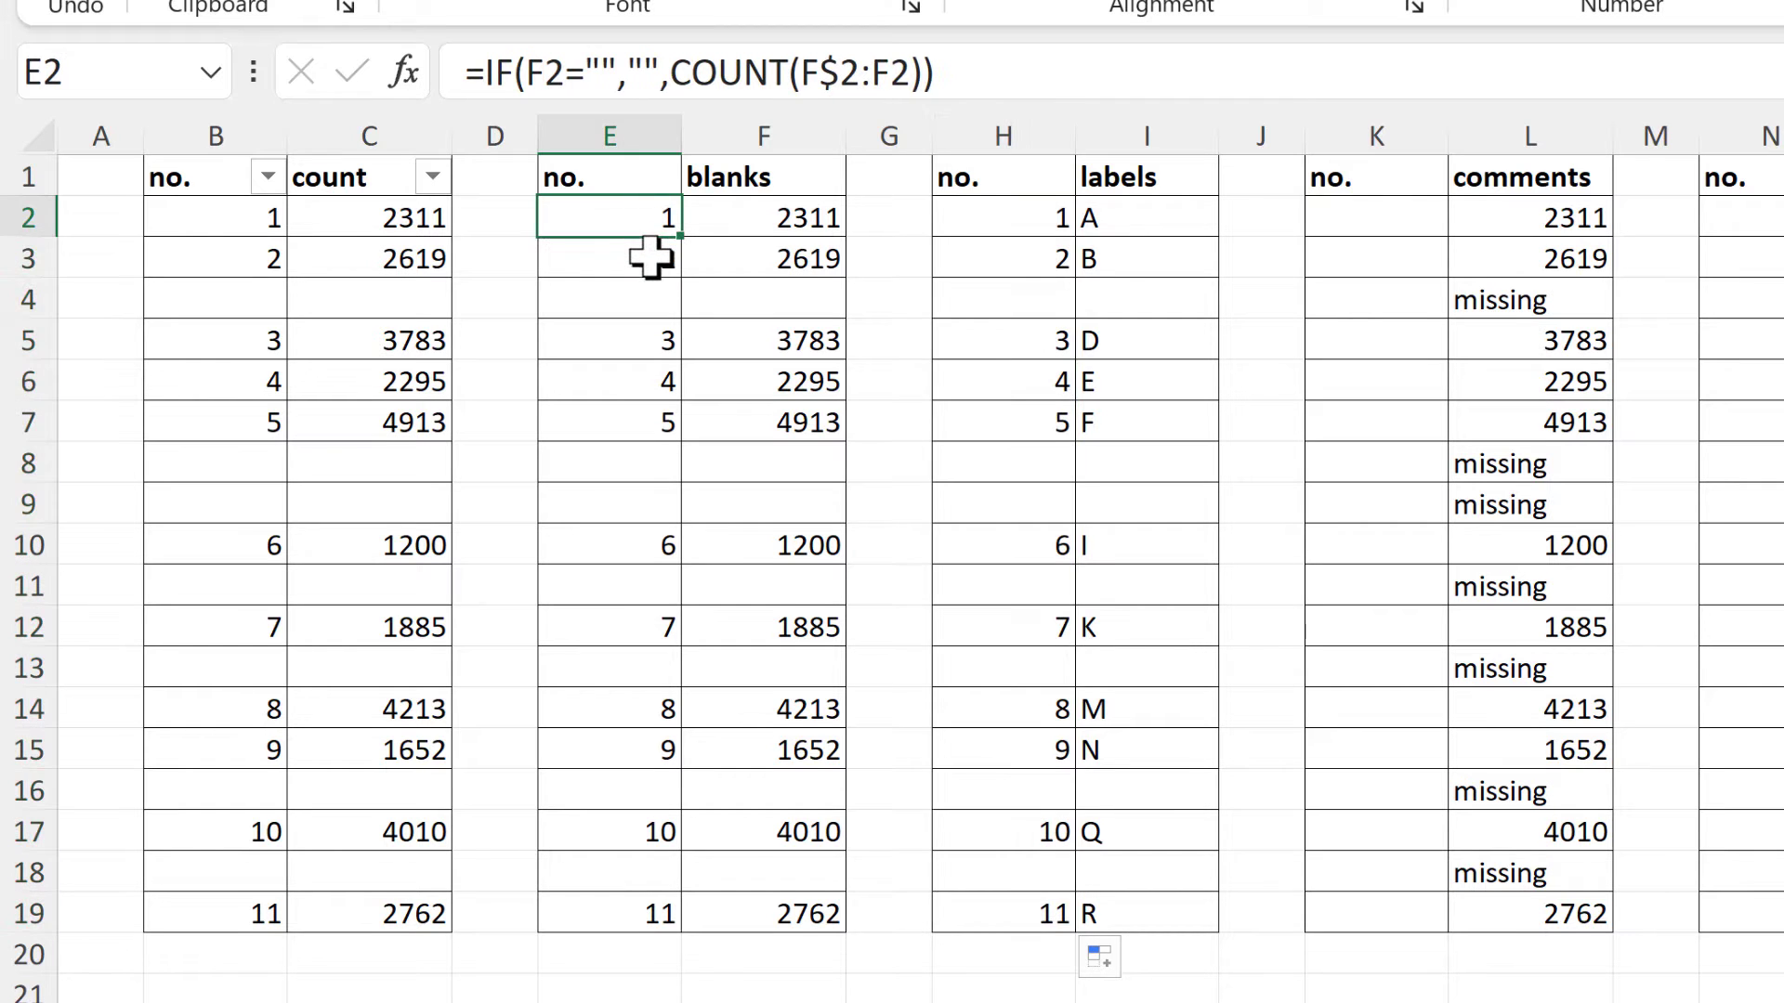
Step: Copy E2's formula into K2:K19 of the comments table and inspect the 'missing' rows, which still get numbers
key("ctrl+c")
left_click(1373, 219)
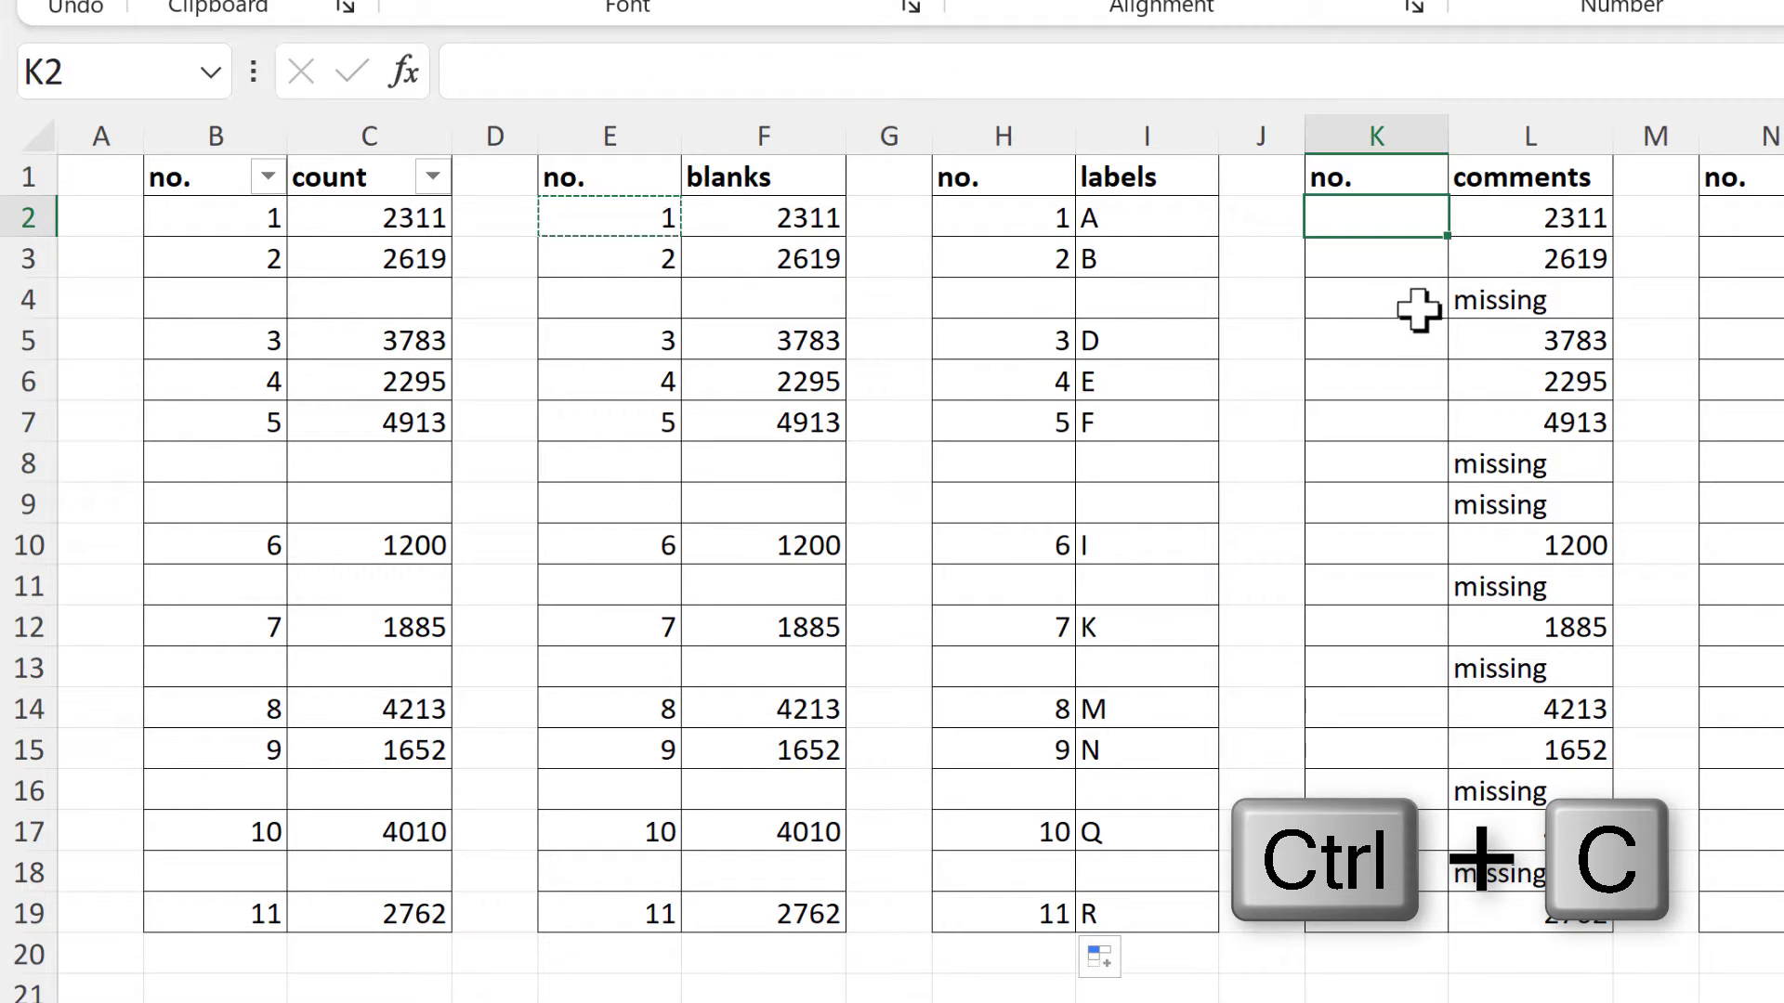
key("ctrl+v")
left_click_drag(1446, 236, 1445, 920)
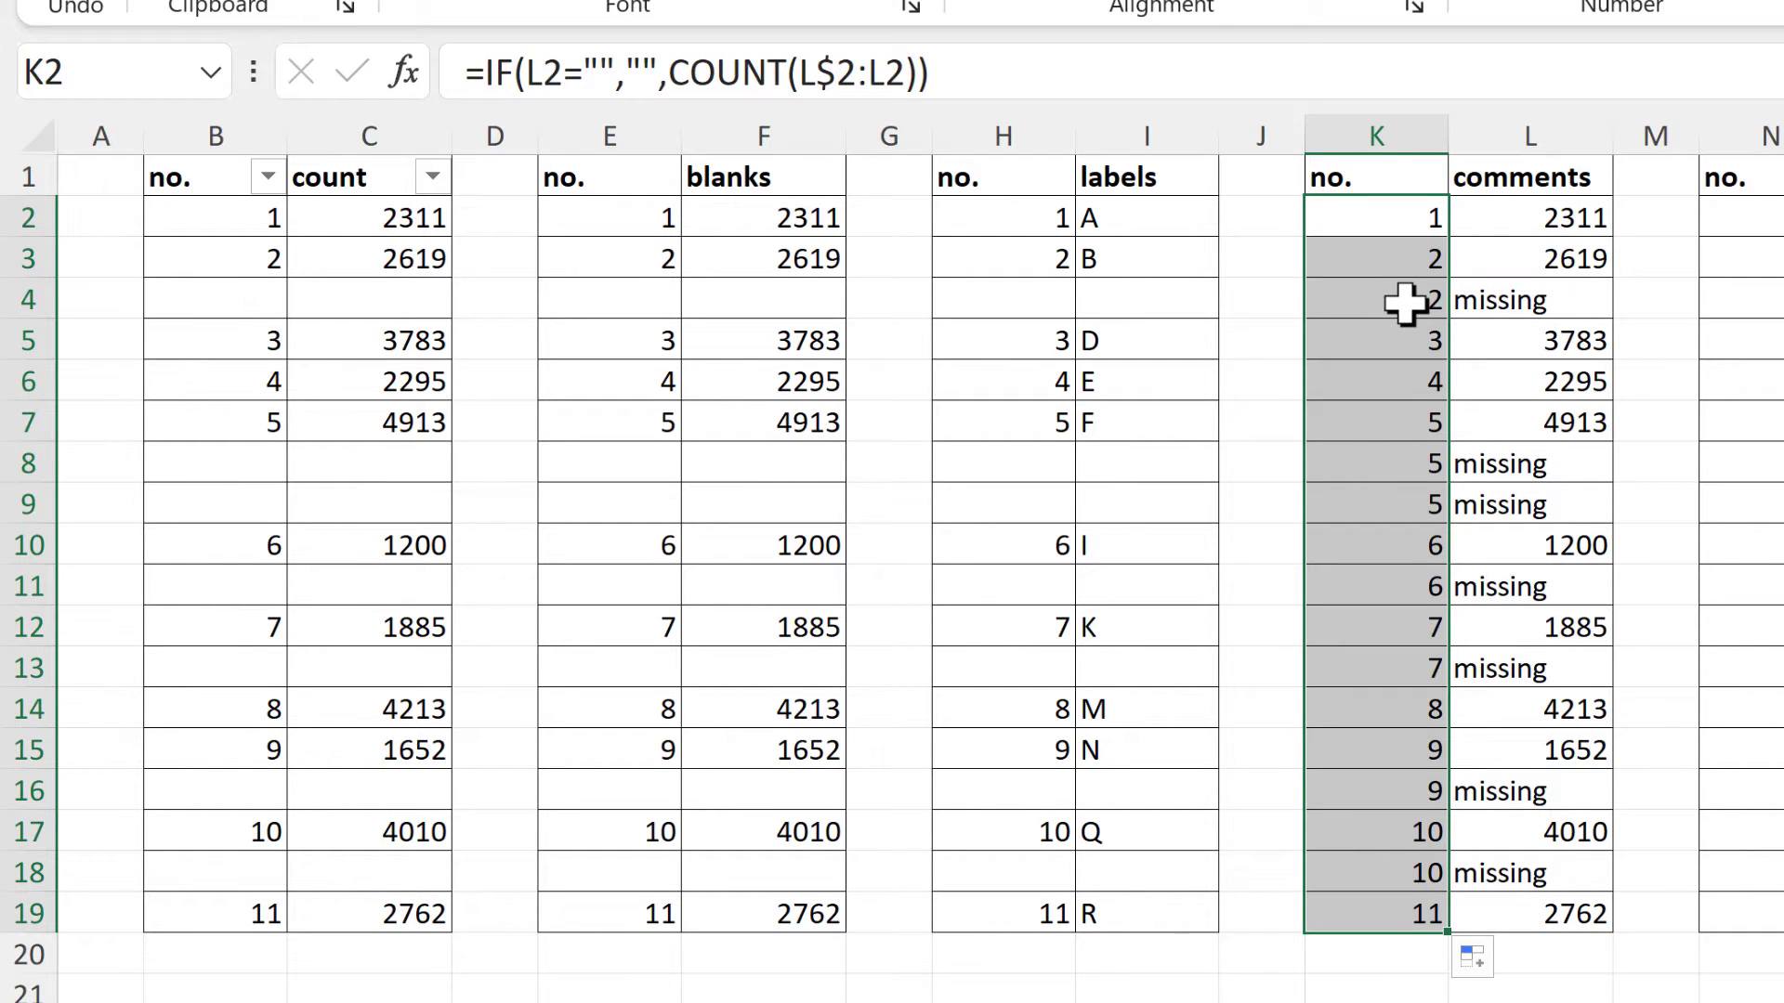
left_click_drag(1382, 296, 1481, 306)
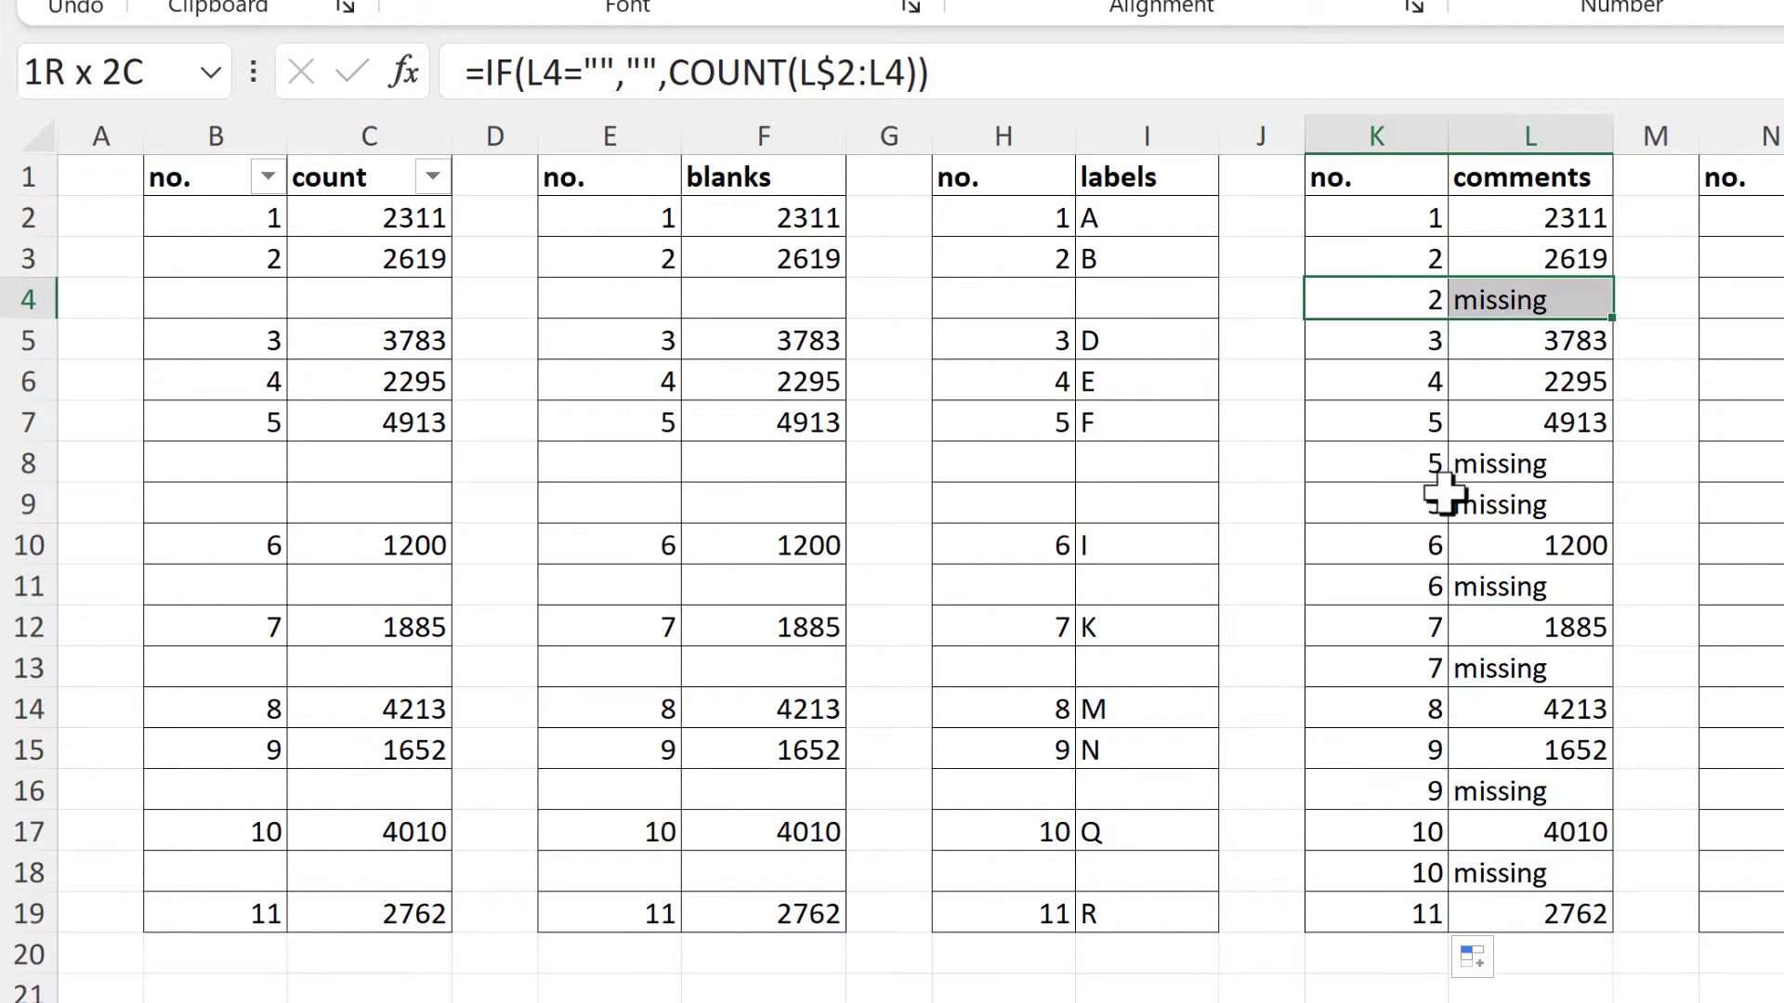
left_click_drag(1413, 466, 1491, 505)
left_click_drag(1431, 588, 1491, 587)
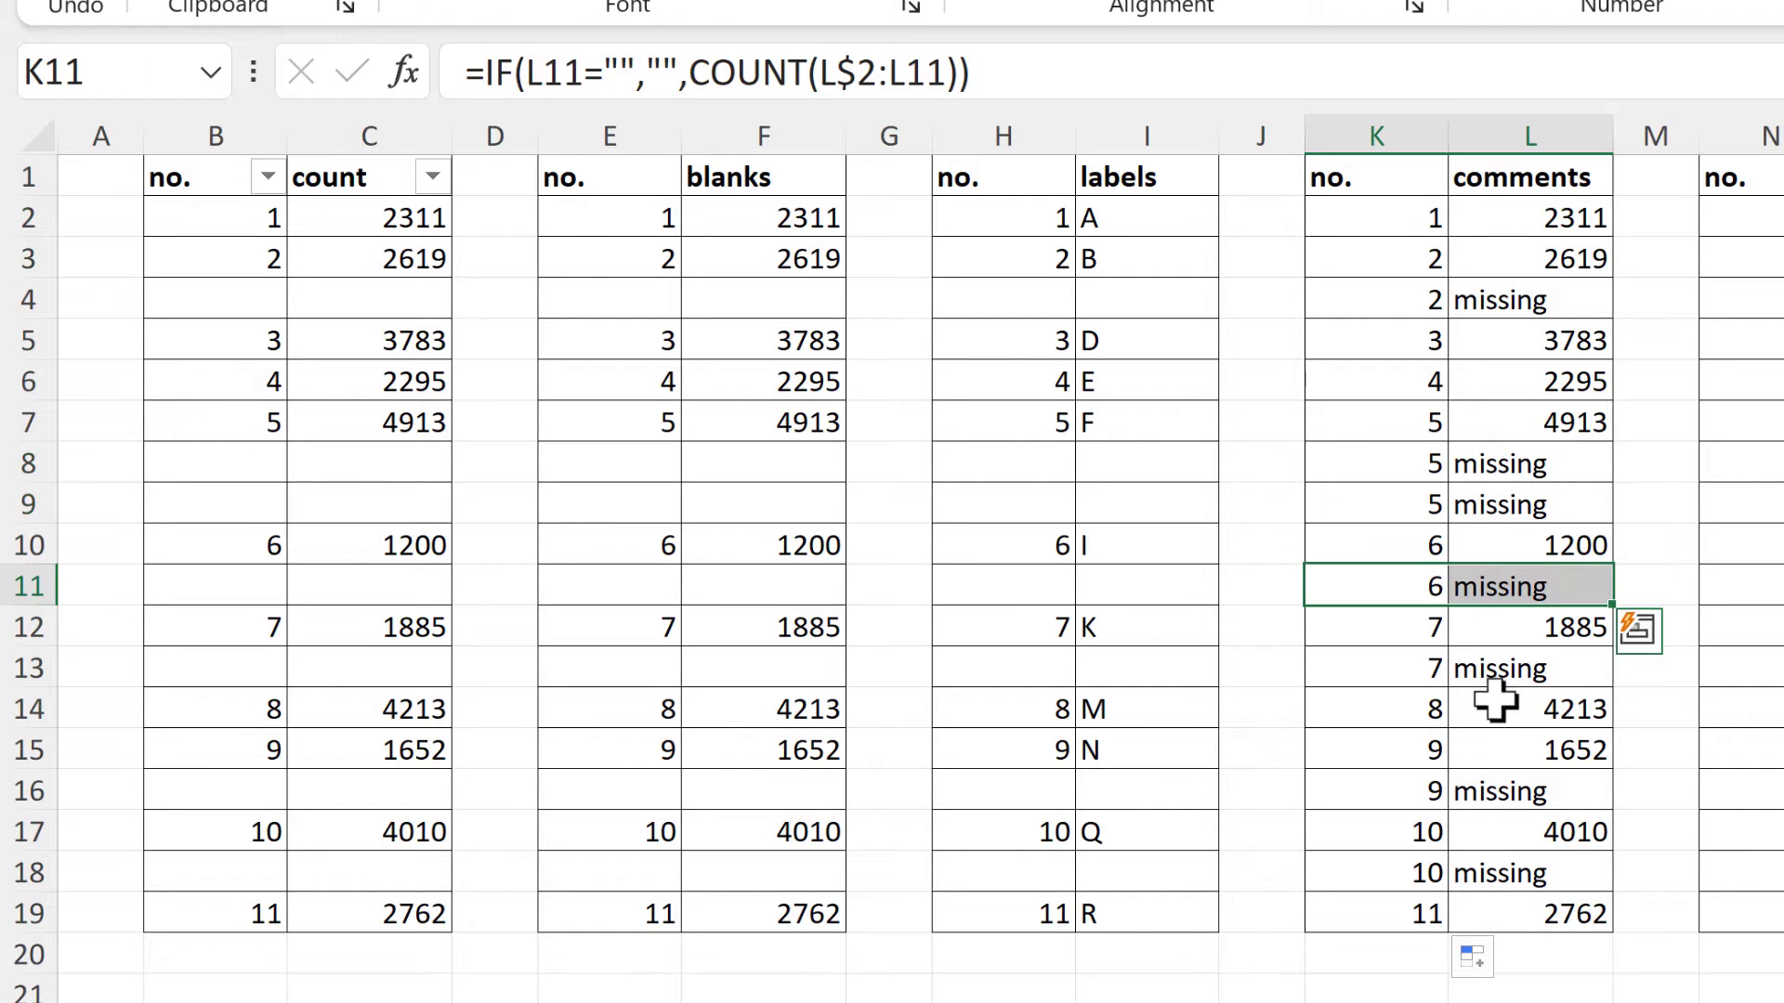
left_click(1422, 219)
Step: Rewrite K2 as =IF(ISNUMBER(L2),COUNT(L$2:L2),""), checking the ISNUMBER result with F9
double_click(1423, 219)
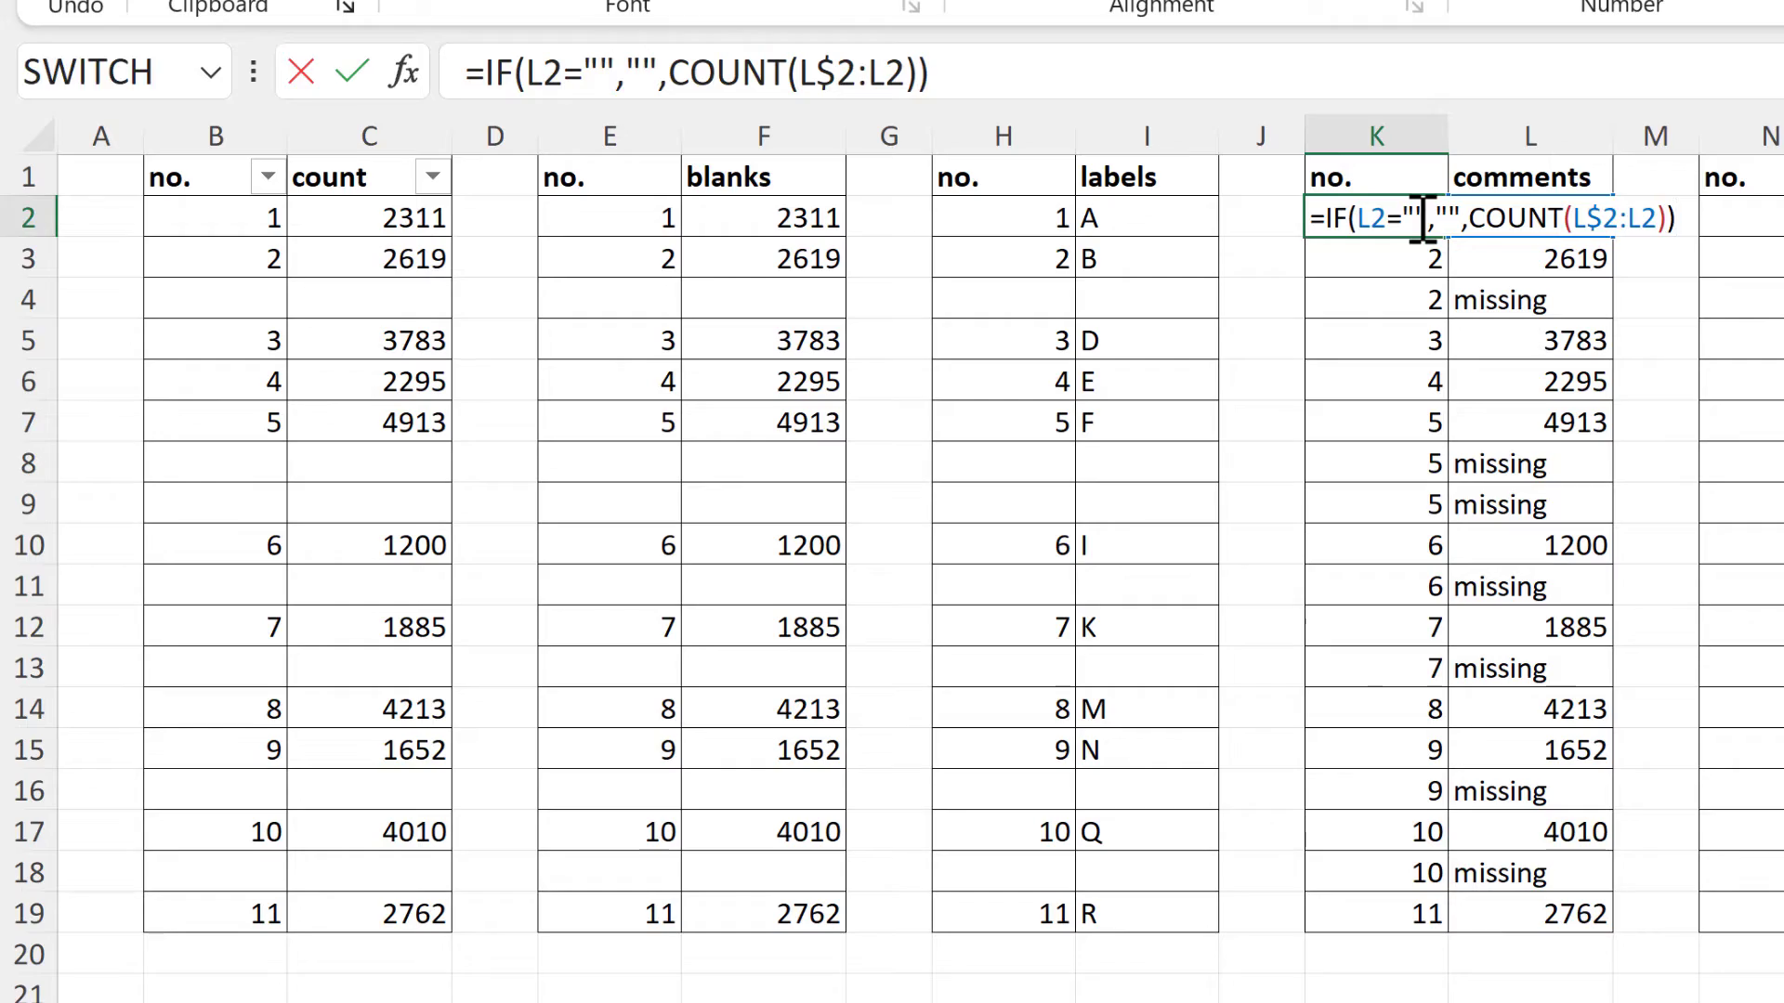
left_click_drag(1428, 218, 1358, 218)
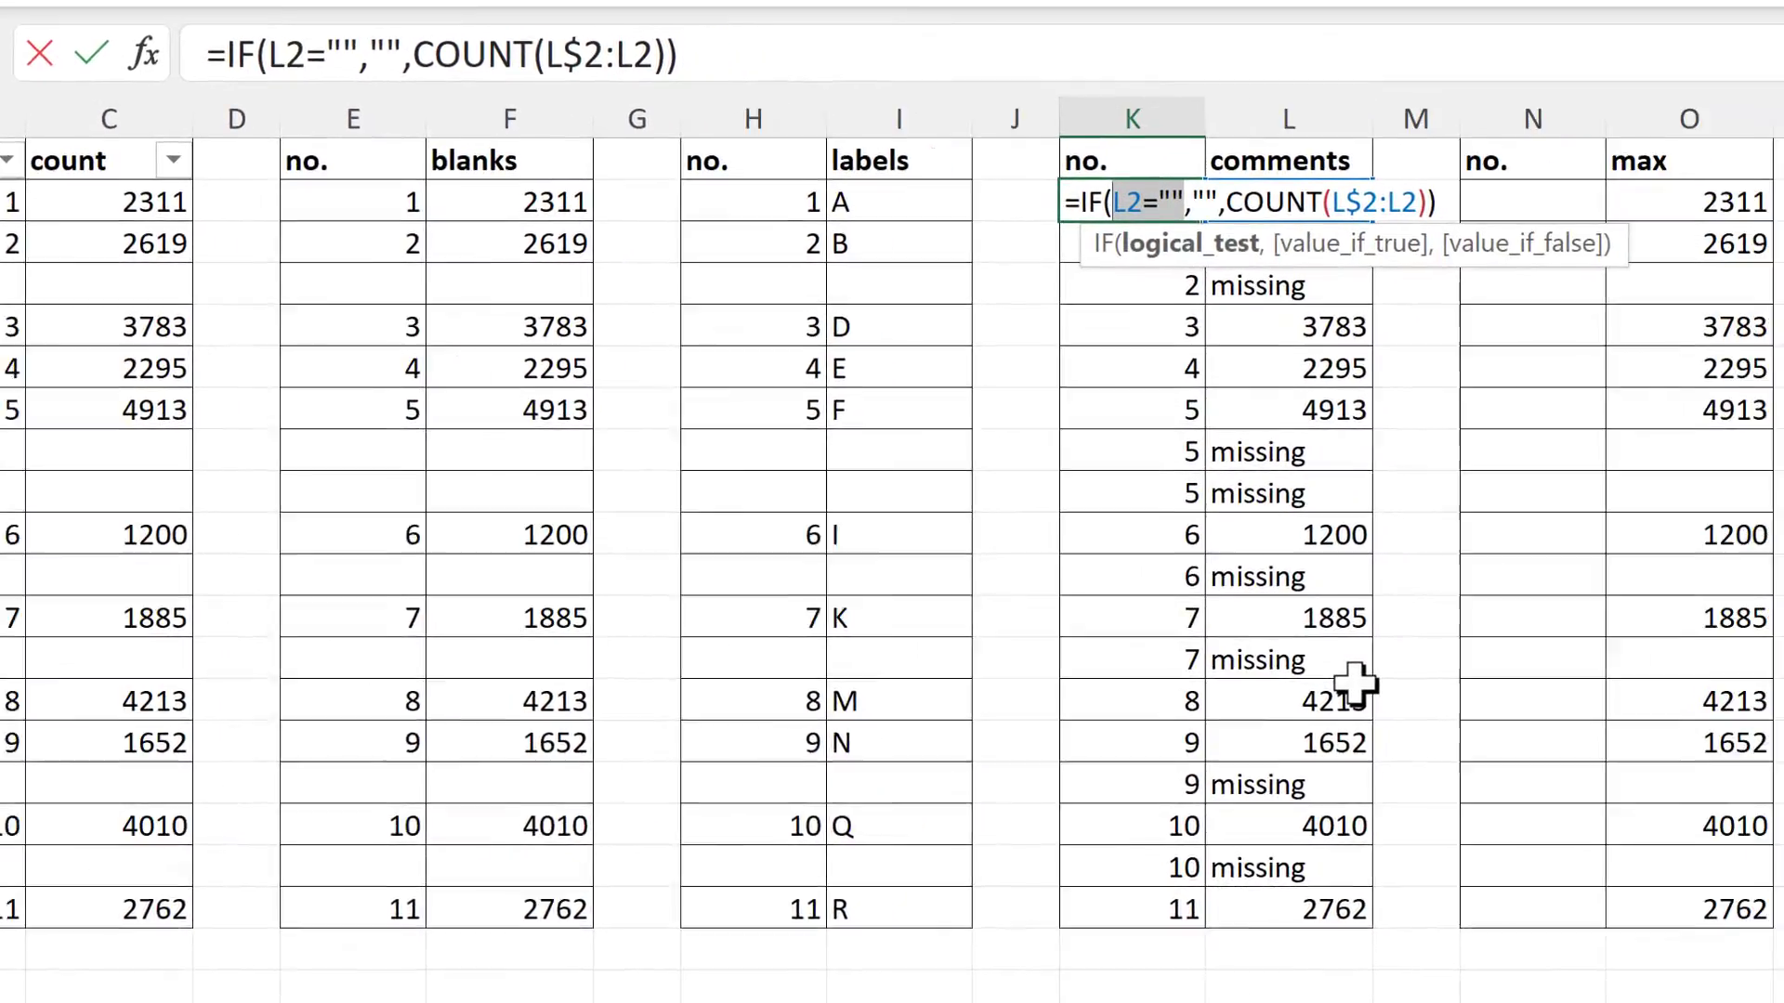
key("BackSpace")
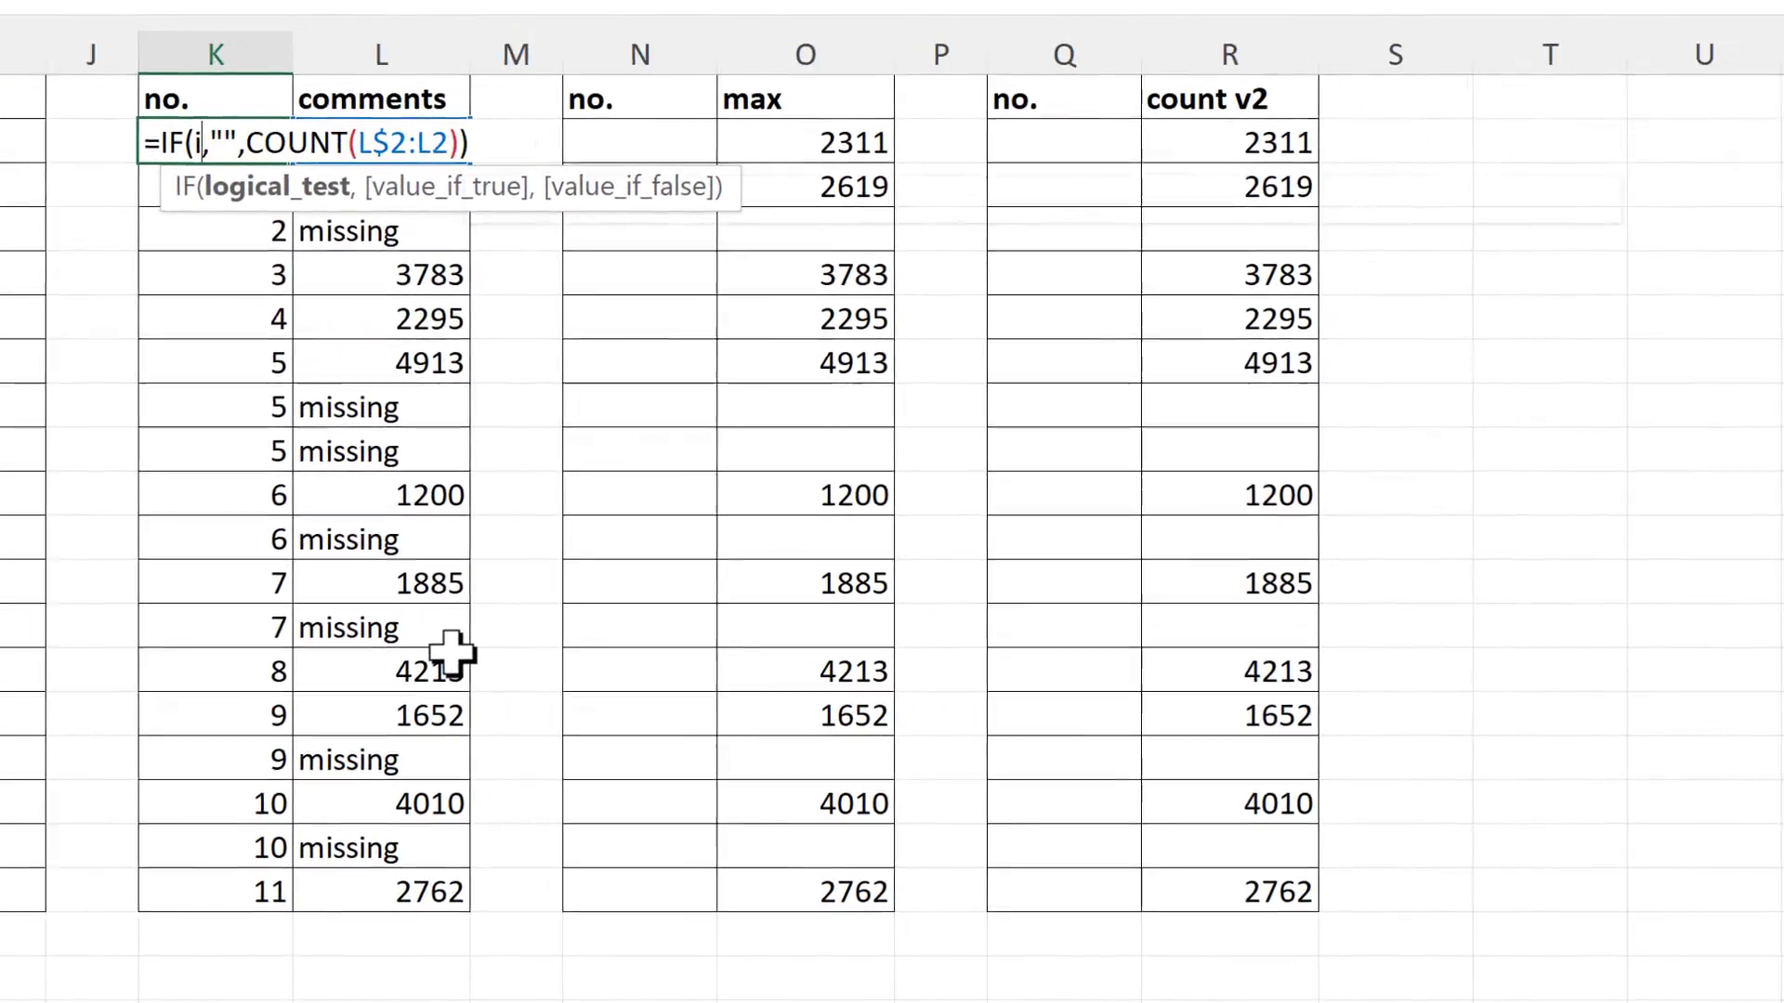
type("isnum")
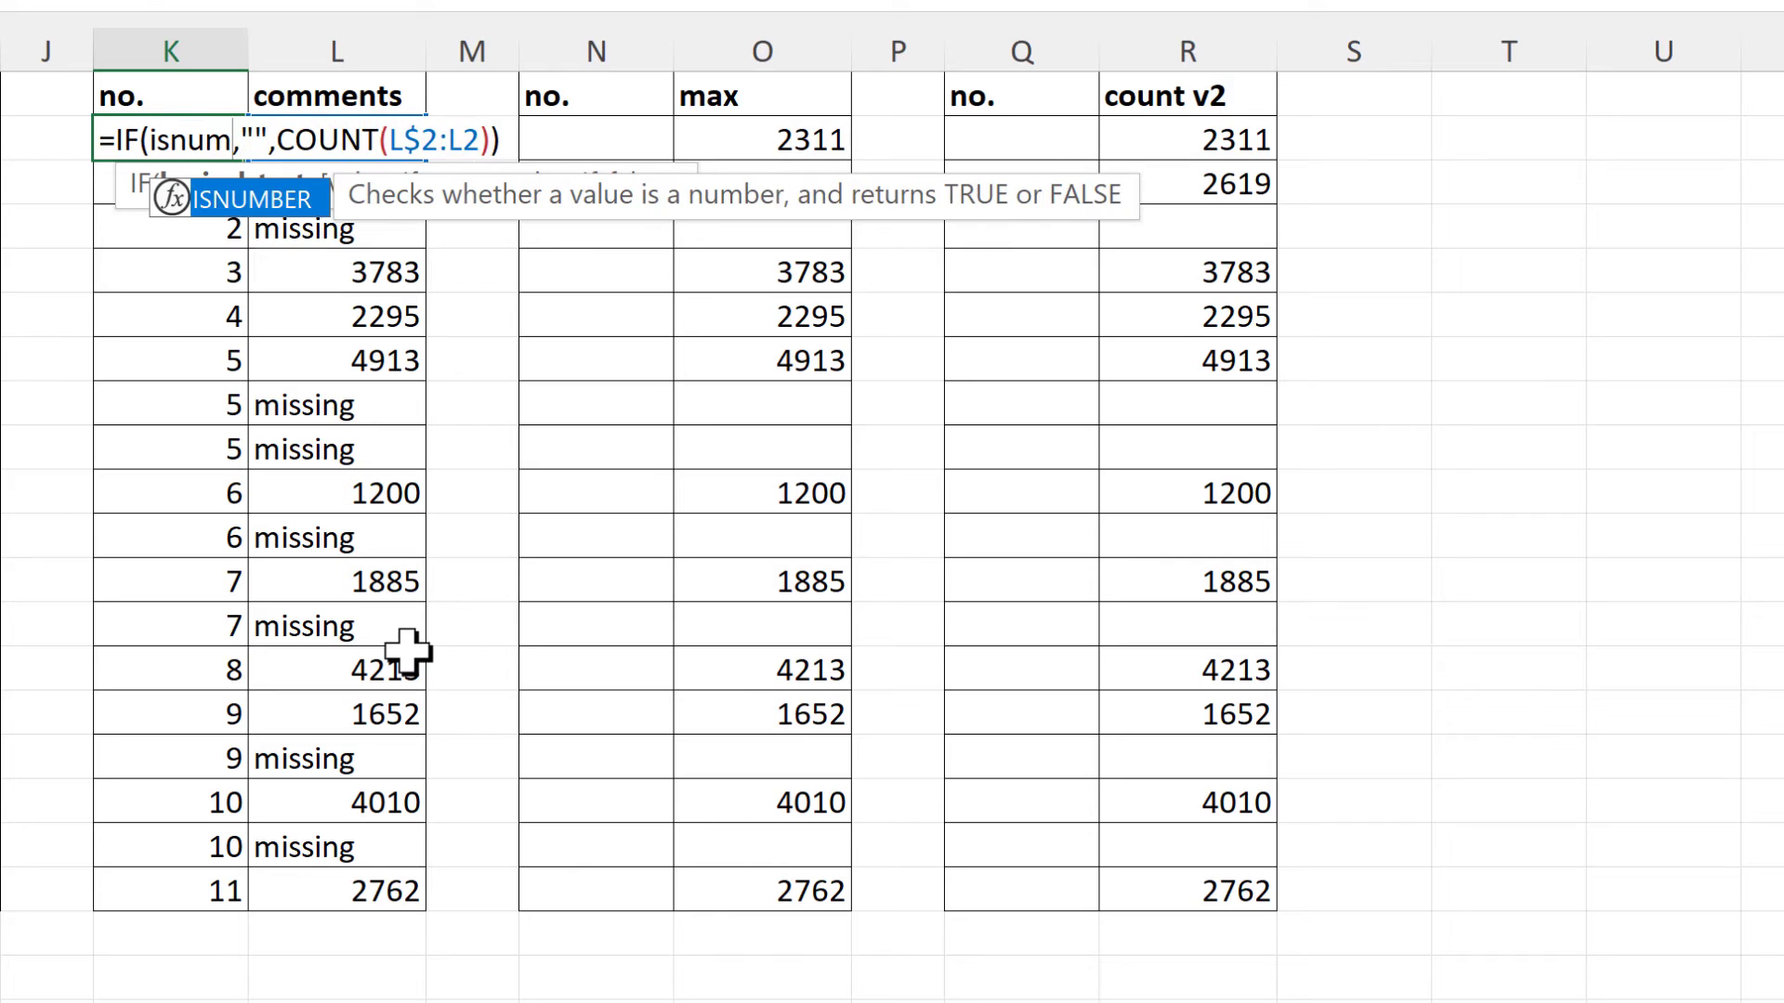
key("Tab")
left_click(385, 93)
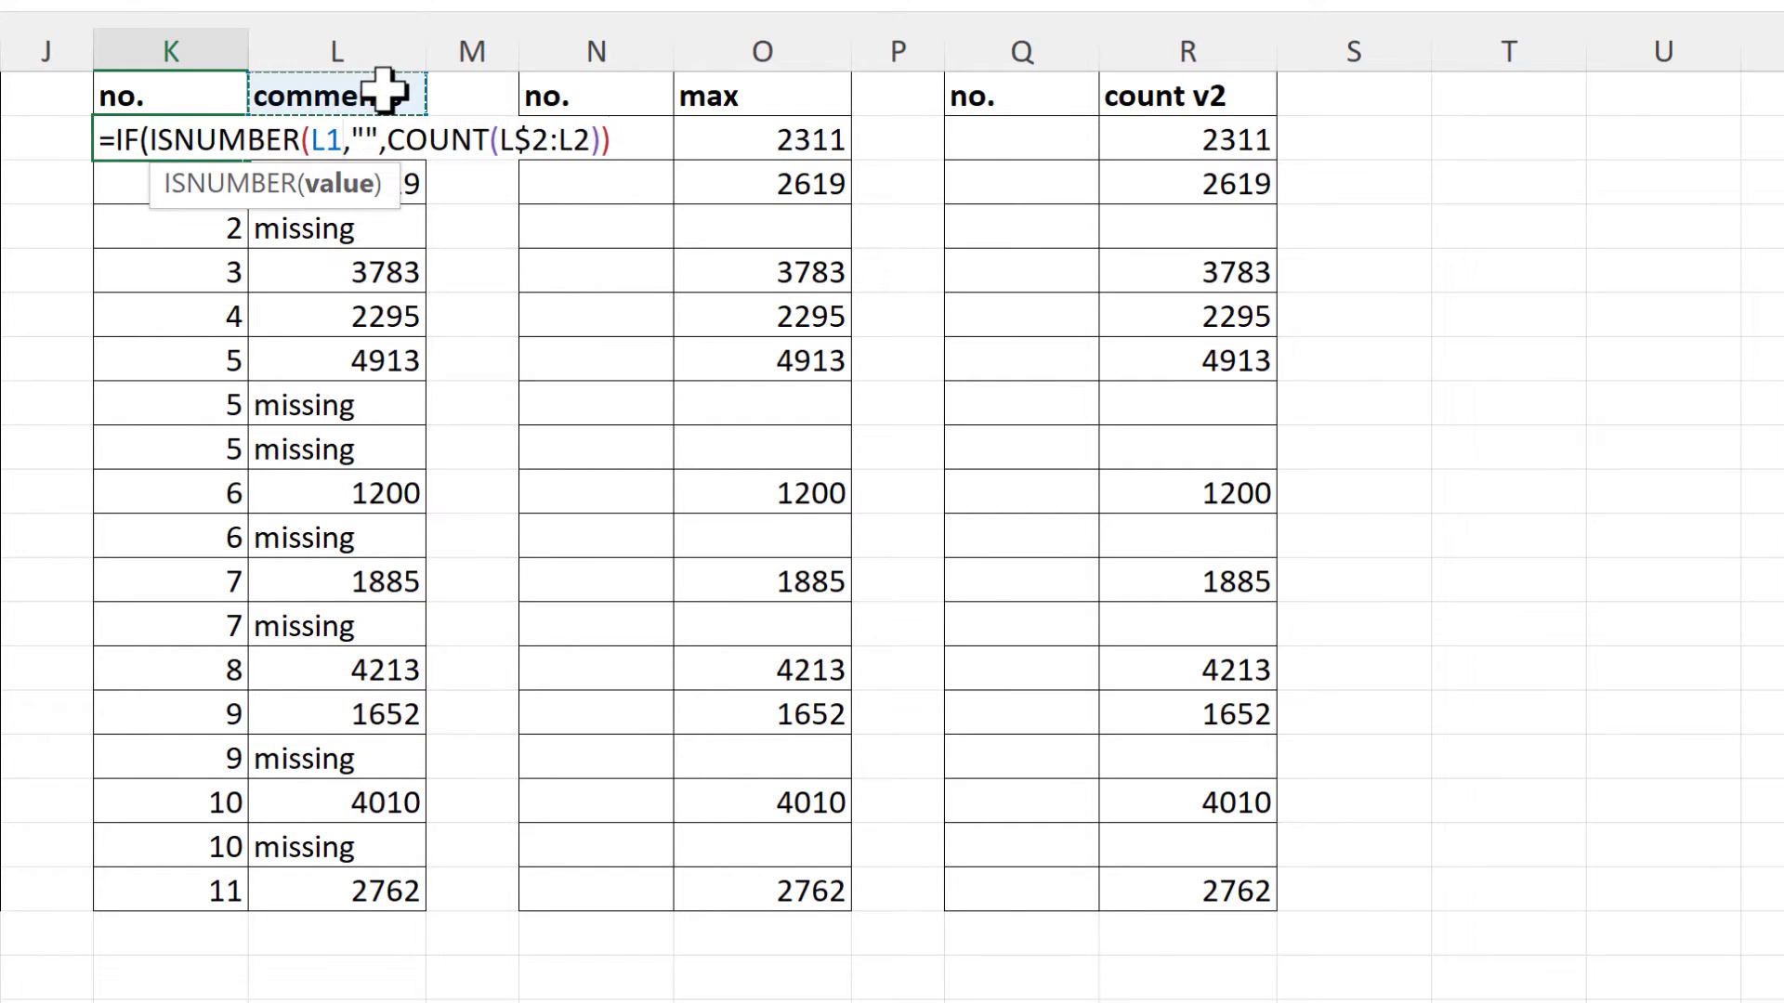
key("Down")
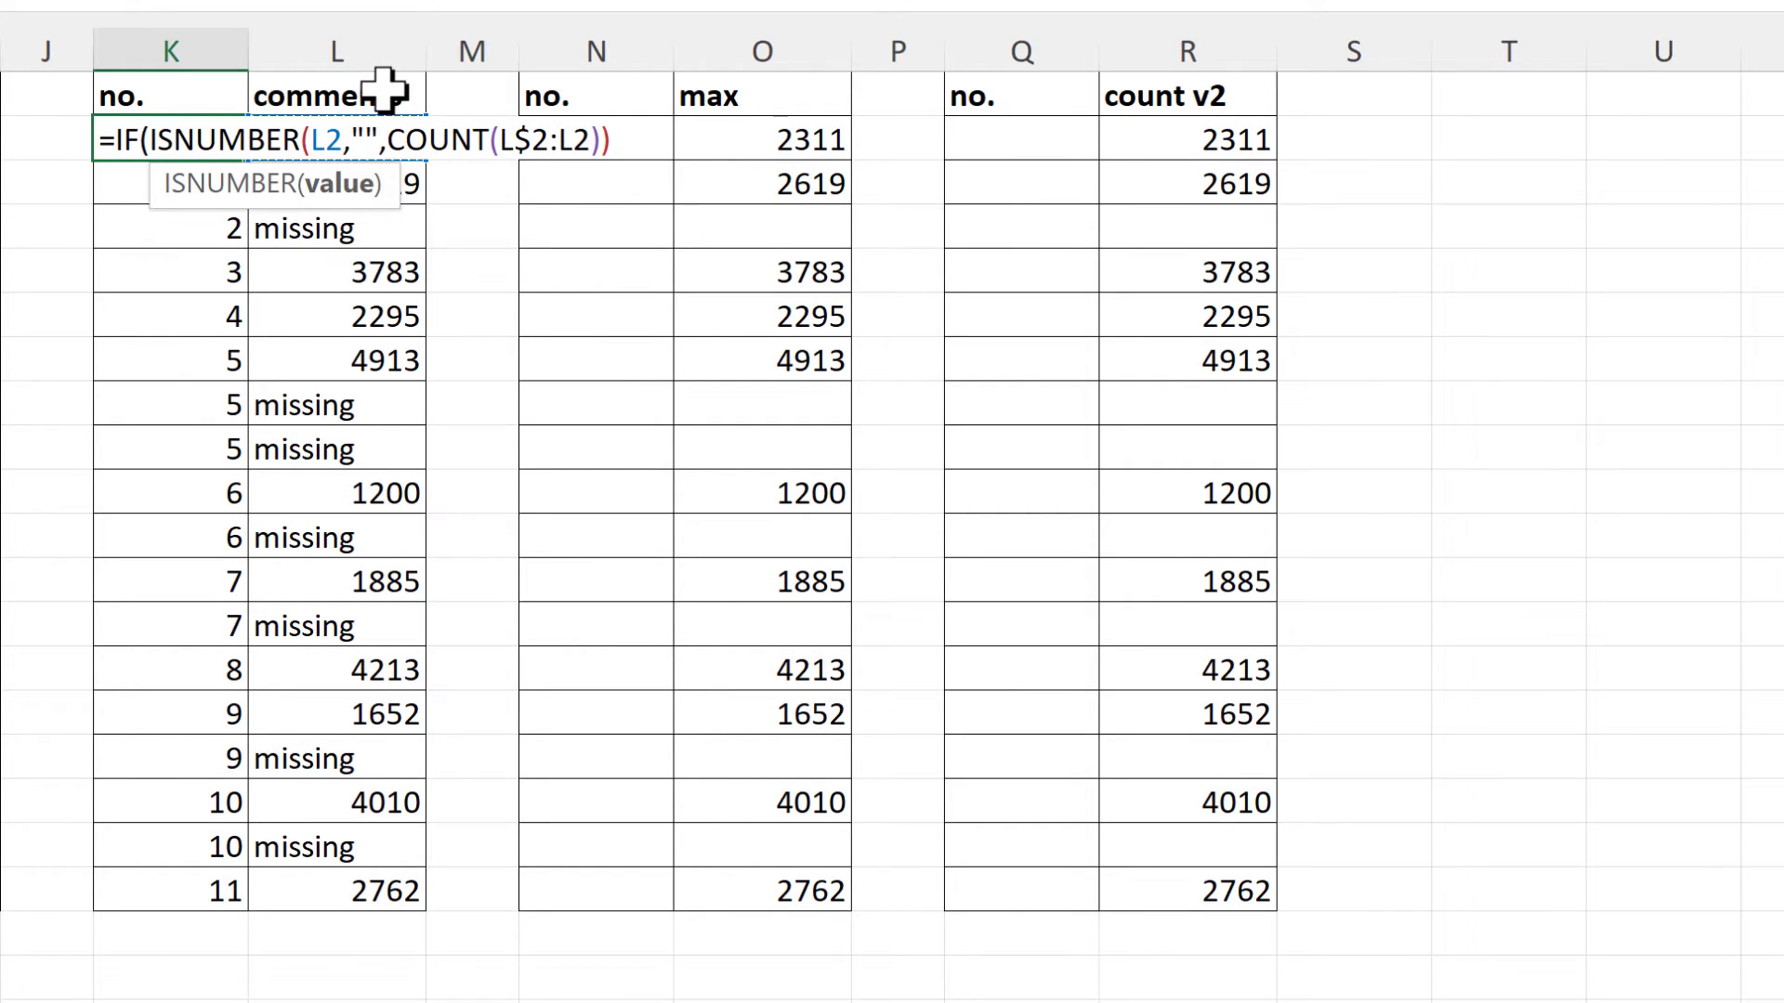
type(")")
left_click_drag(149, 139, 353, 140)
key("F9")
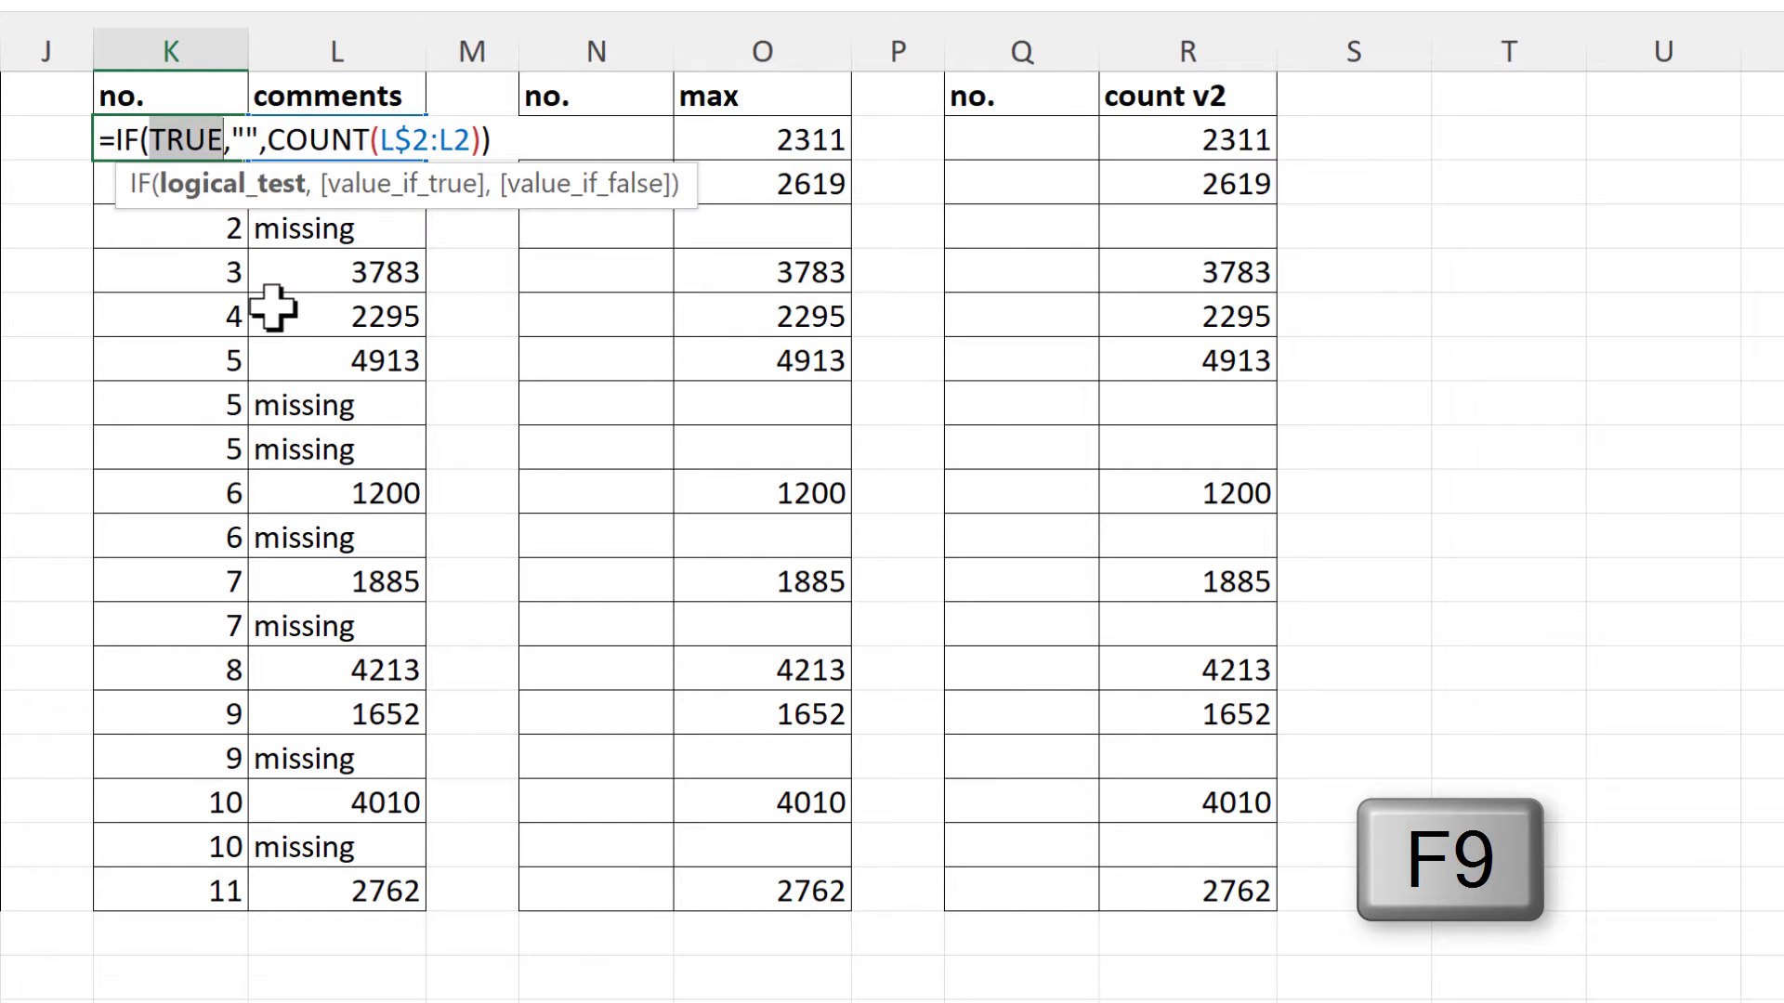
key("ctrl+z")
left_click_drag(361, 139, 393, 139)
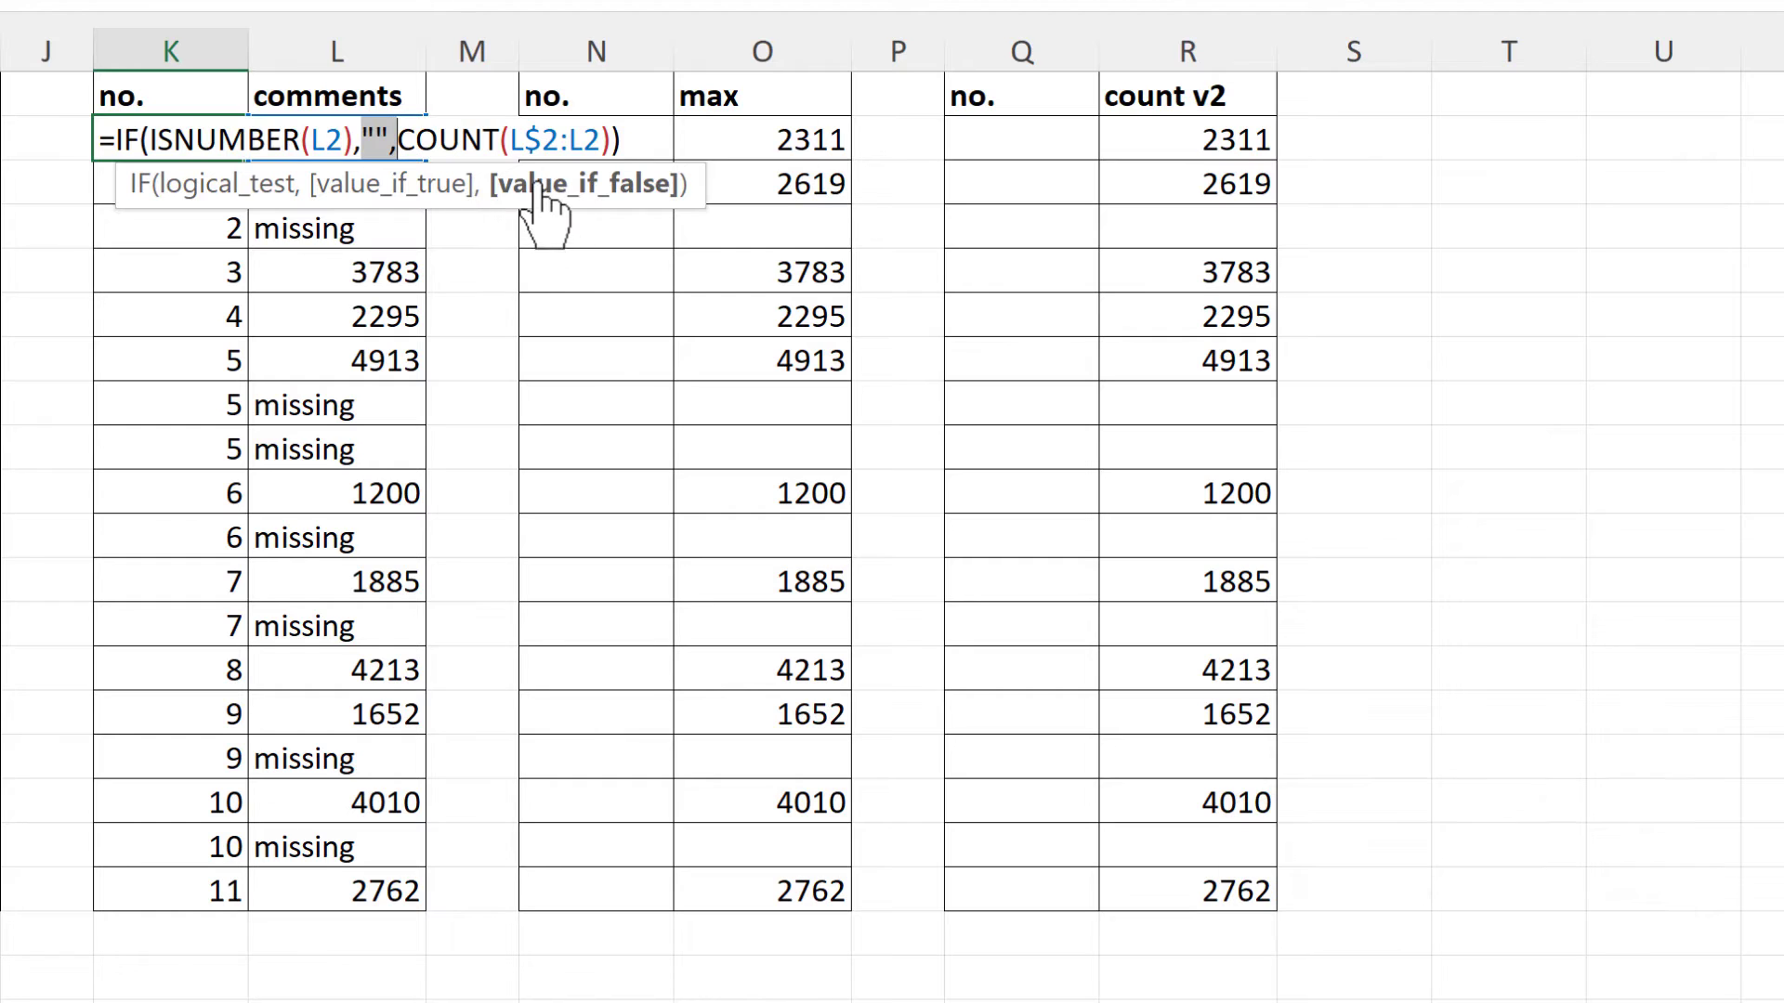
key("Delete")
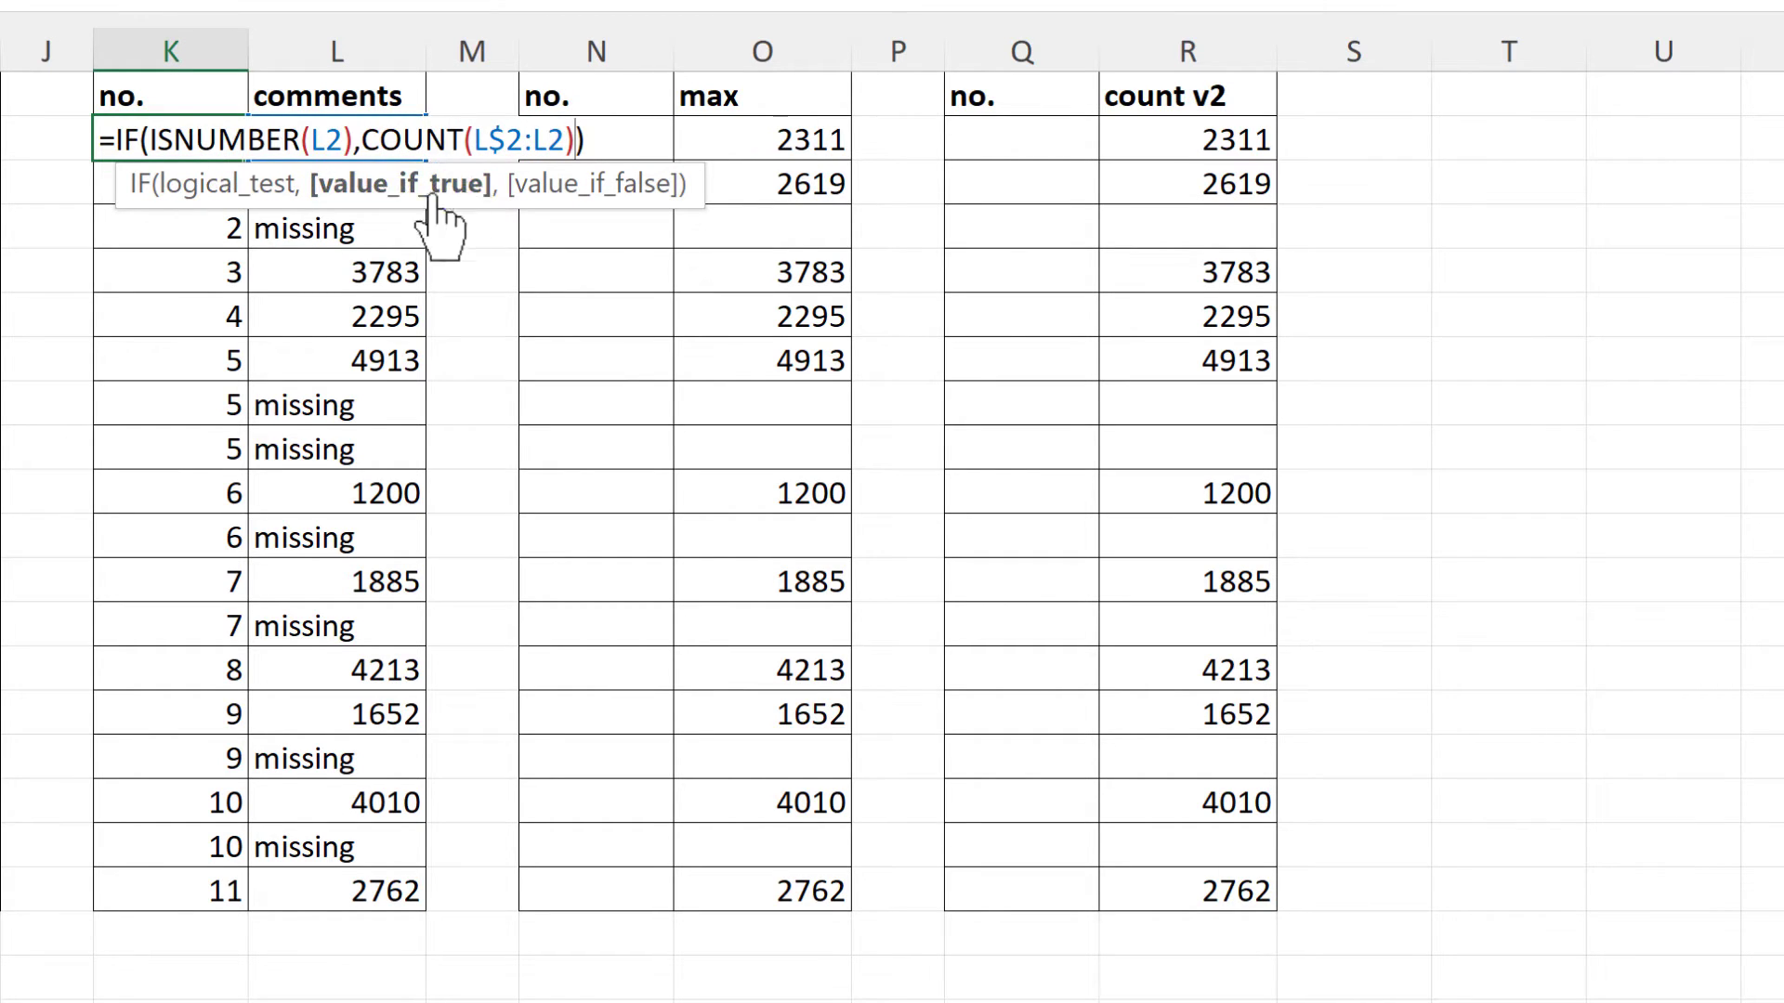
type(",")
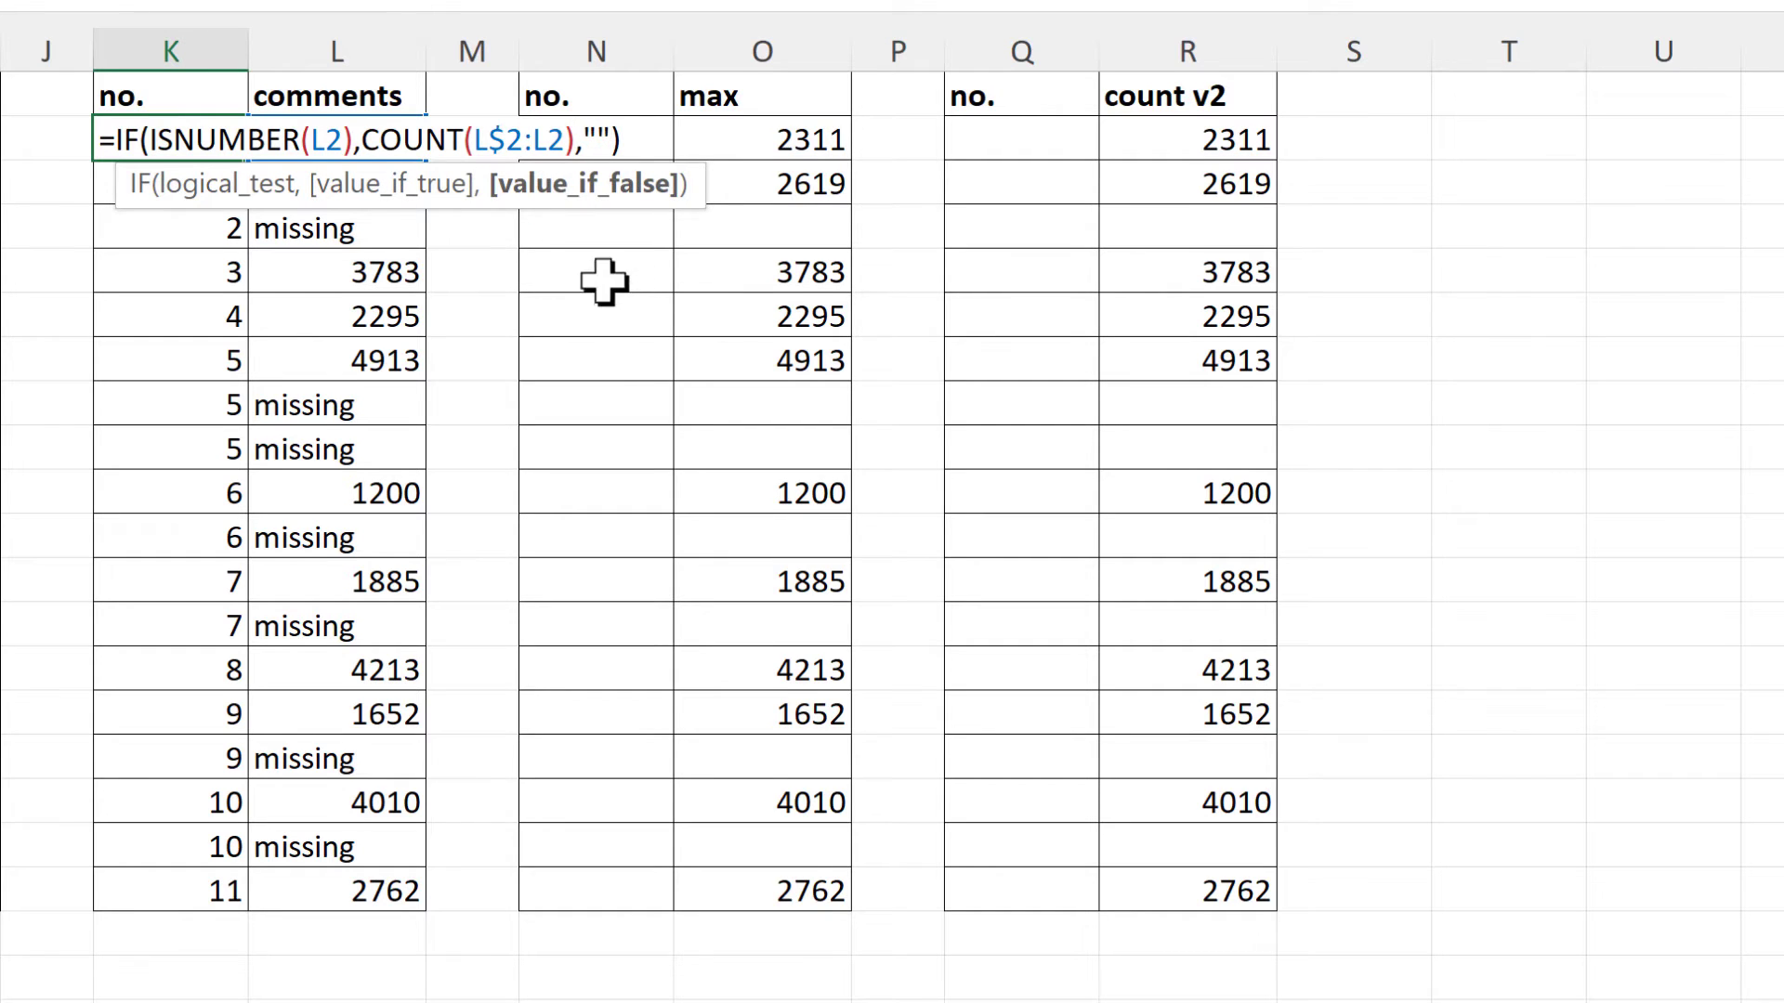
type("\"\"")
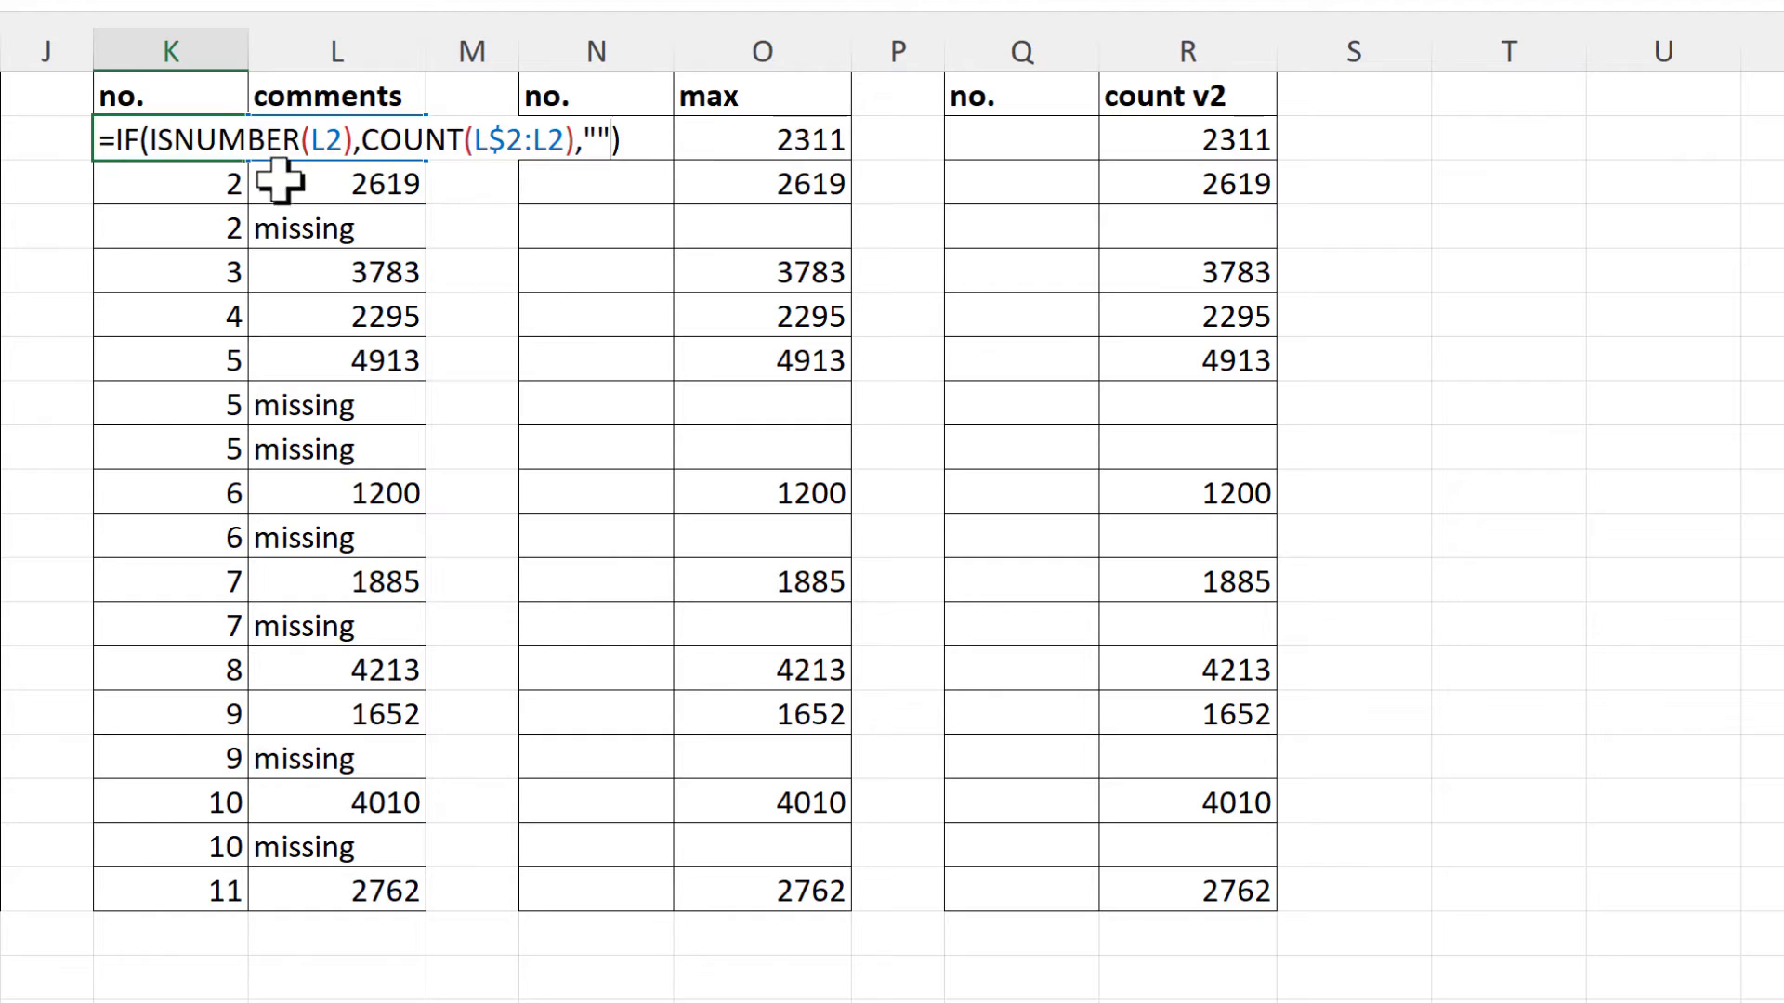
key("Return")
Step: Fill the new formula down to K19 and confirm the 'missing' rows are now unnumbered
left_click(131, 139)
left_click_drag(242, 264, 234, 906)
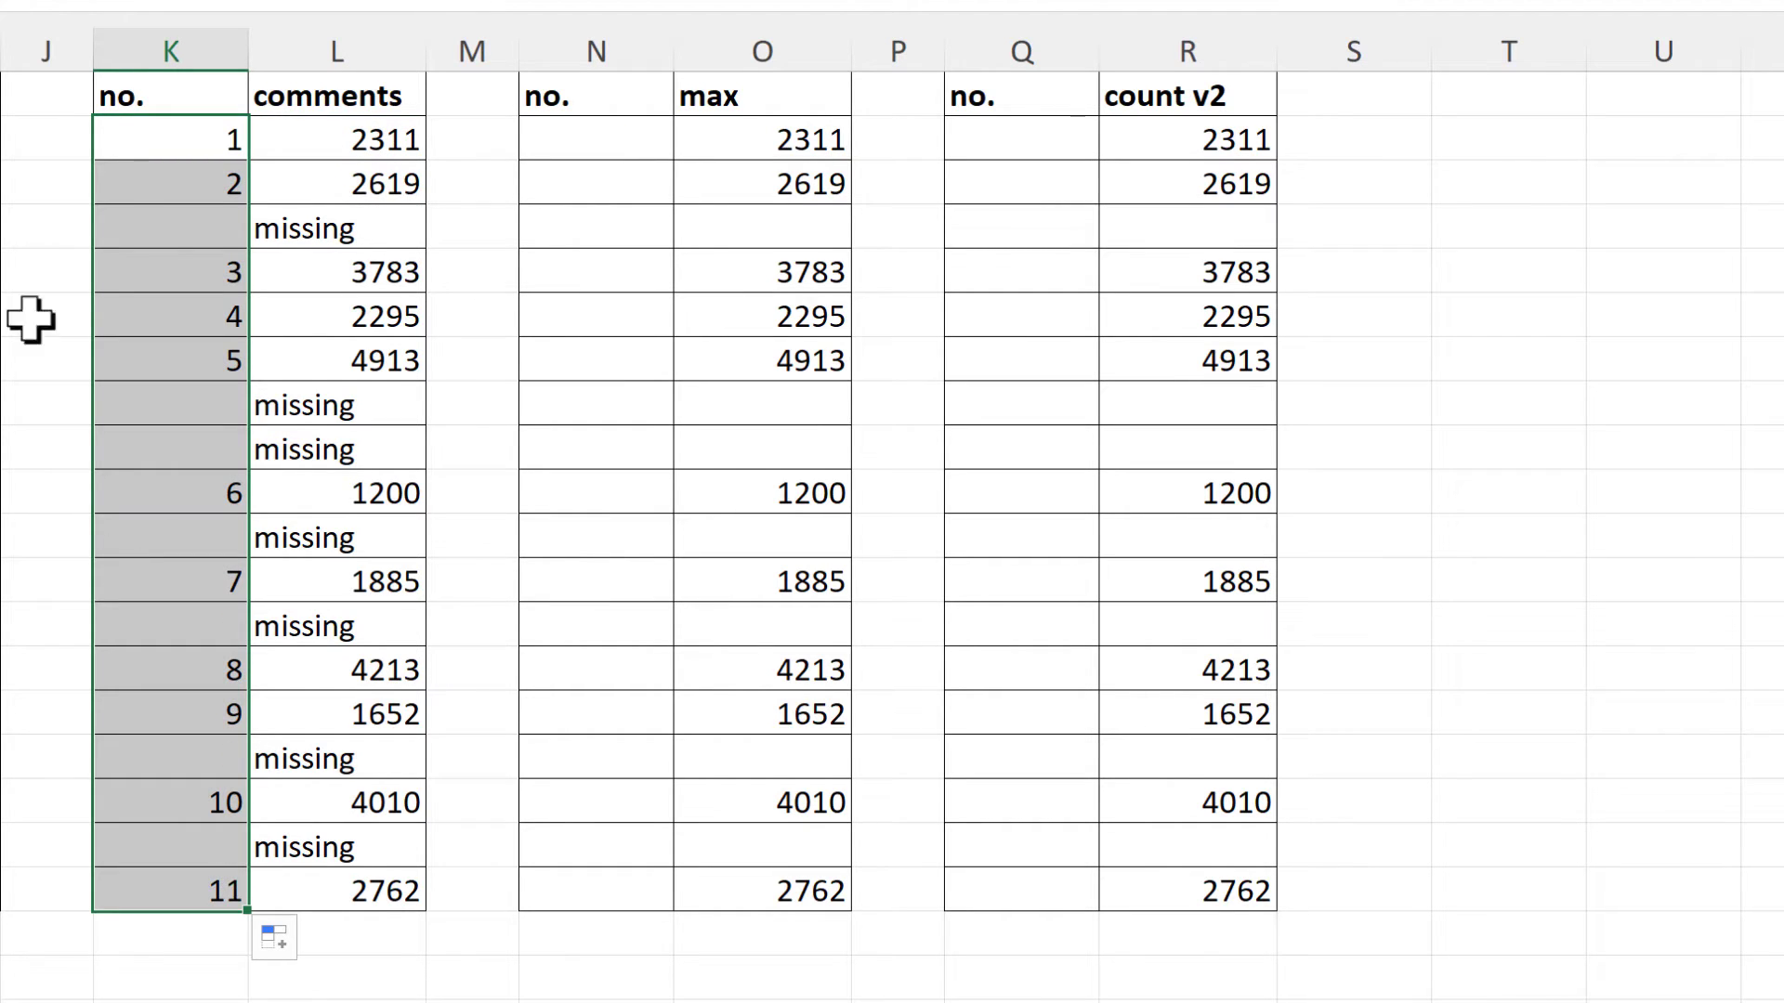
left_click_drag(147, 227, 279, 228)
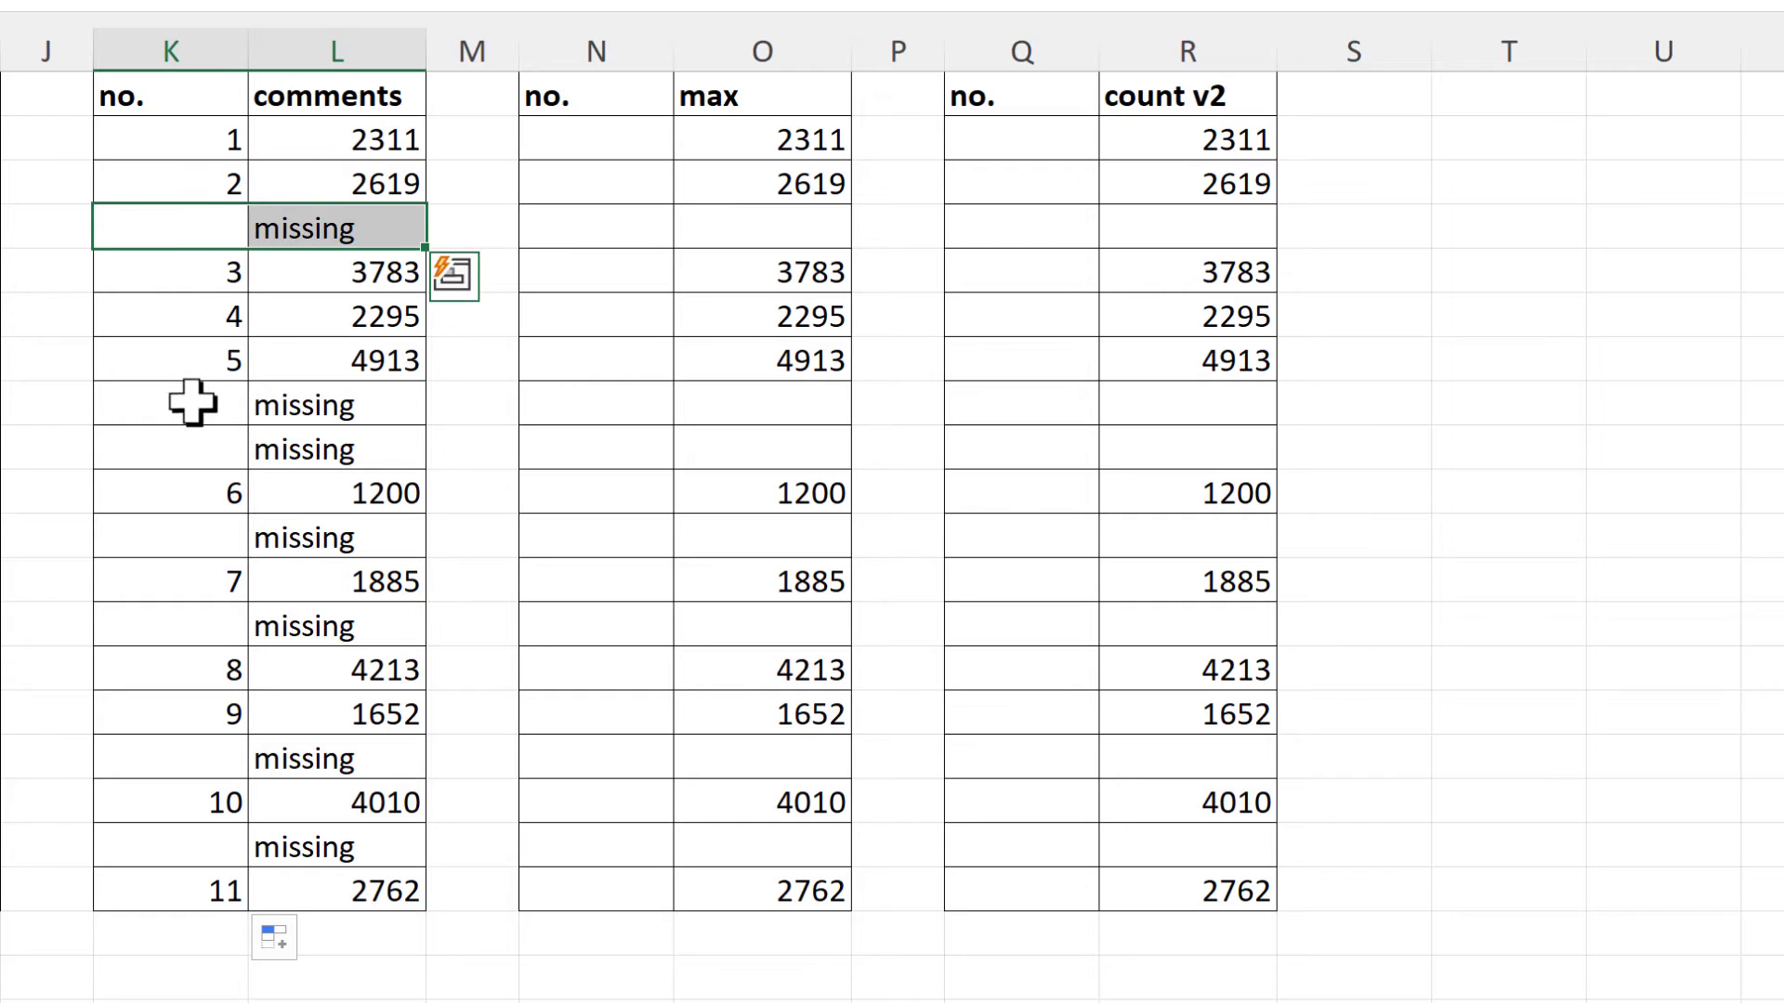
left_click_drag(193, 402, 423, 437)
left_click_drag(219, 549, 279, 537)
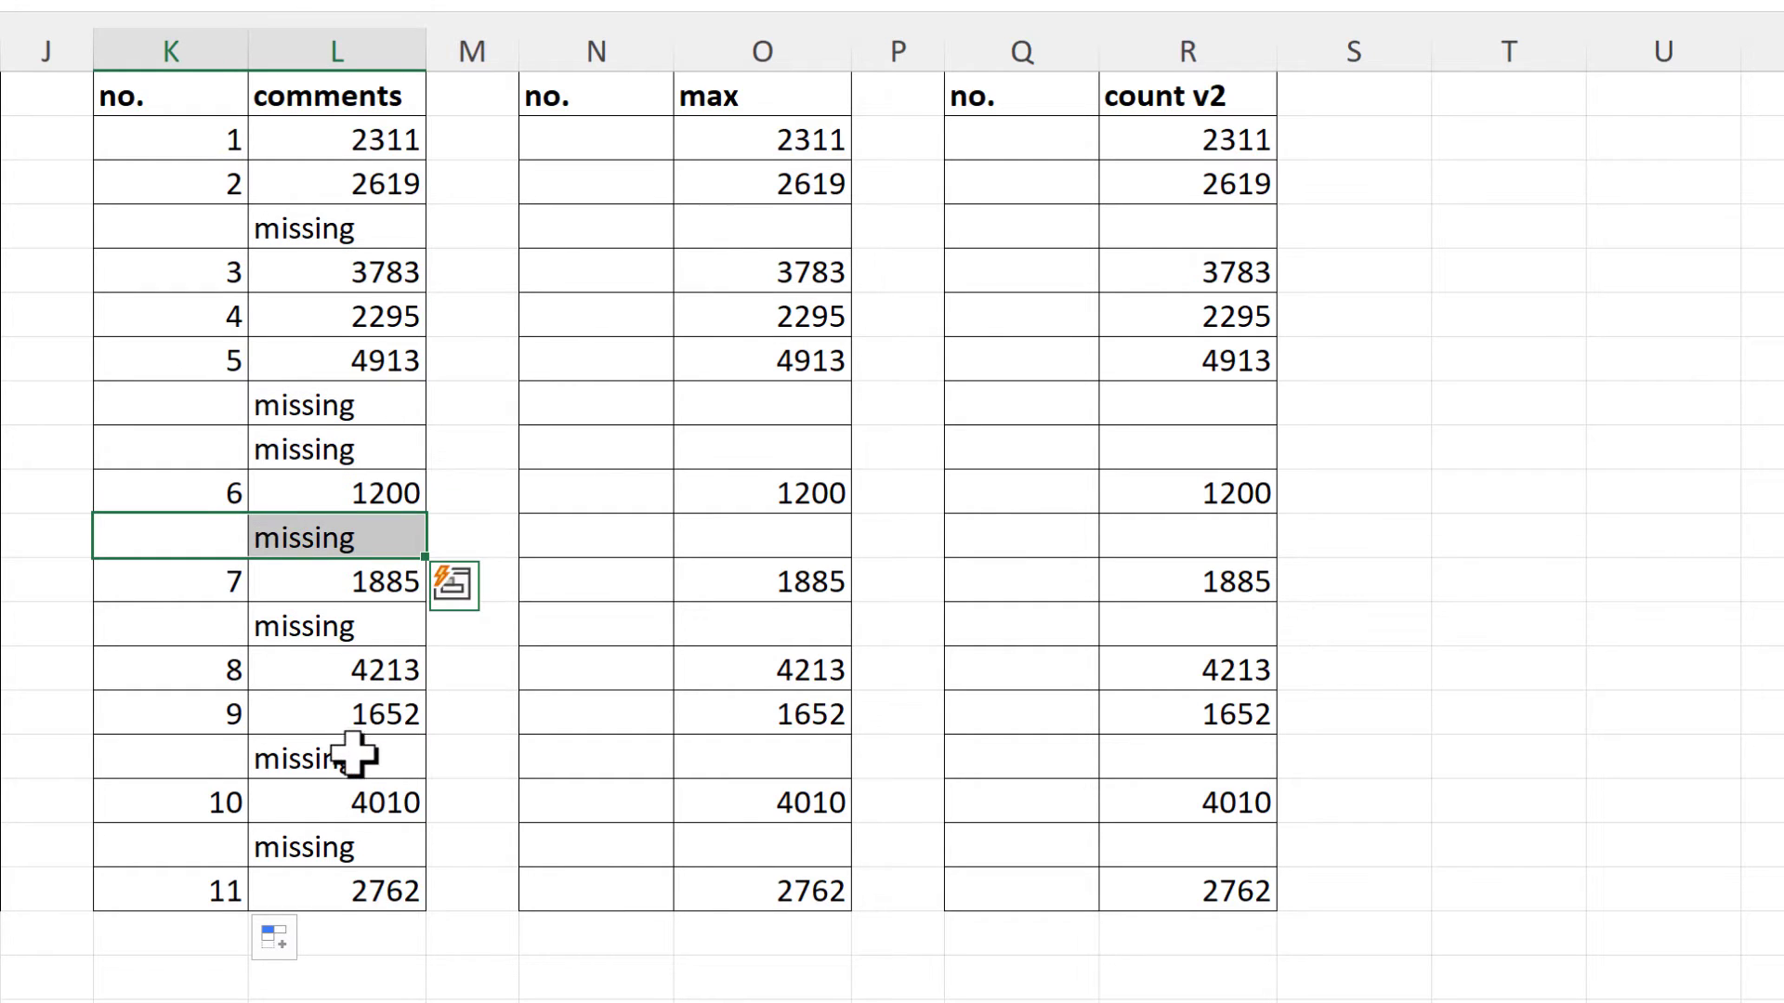
left_click(570, 143)
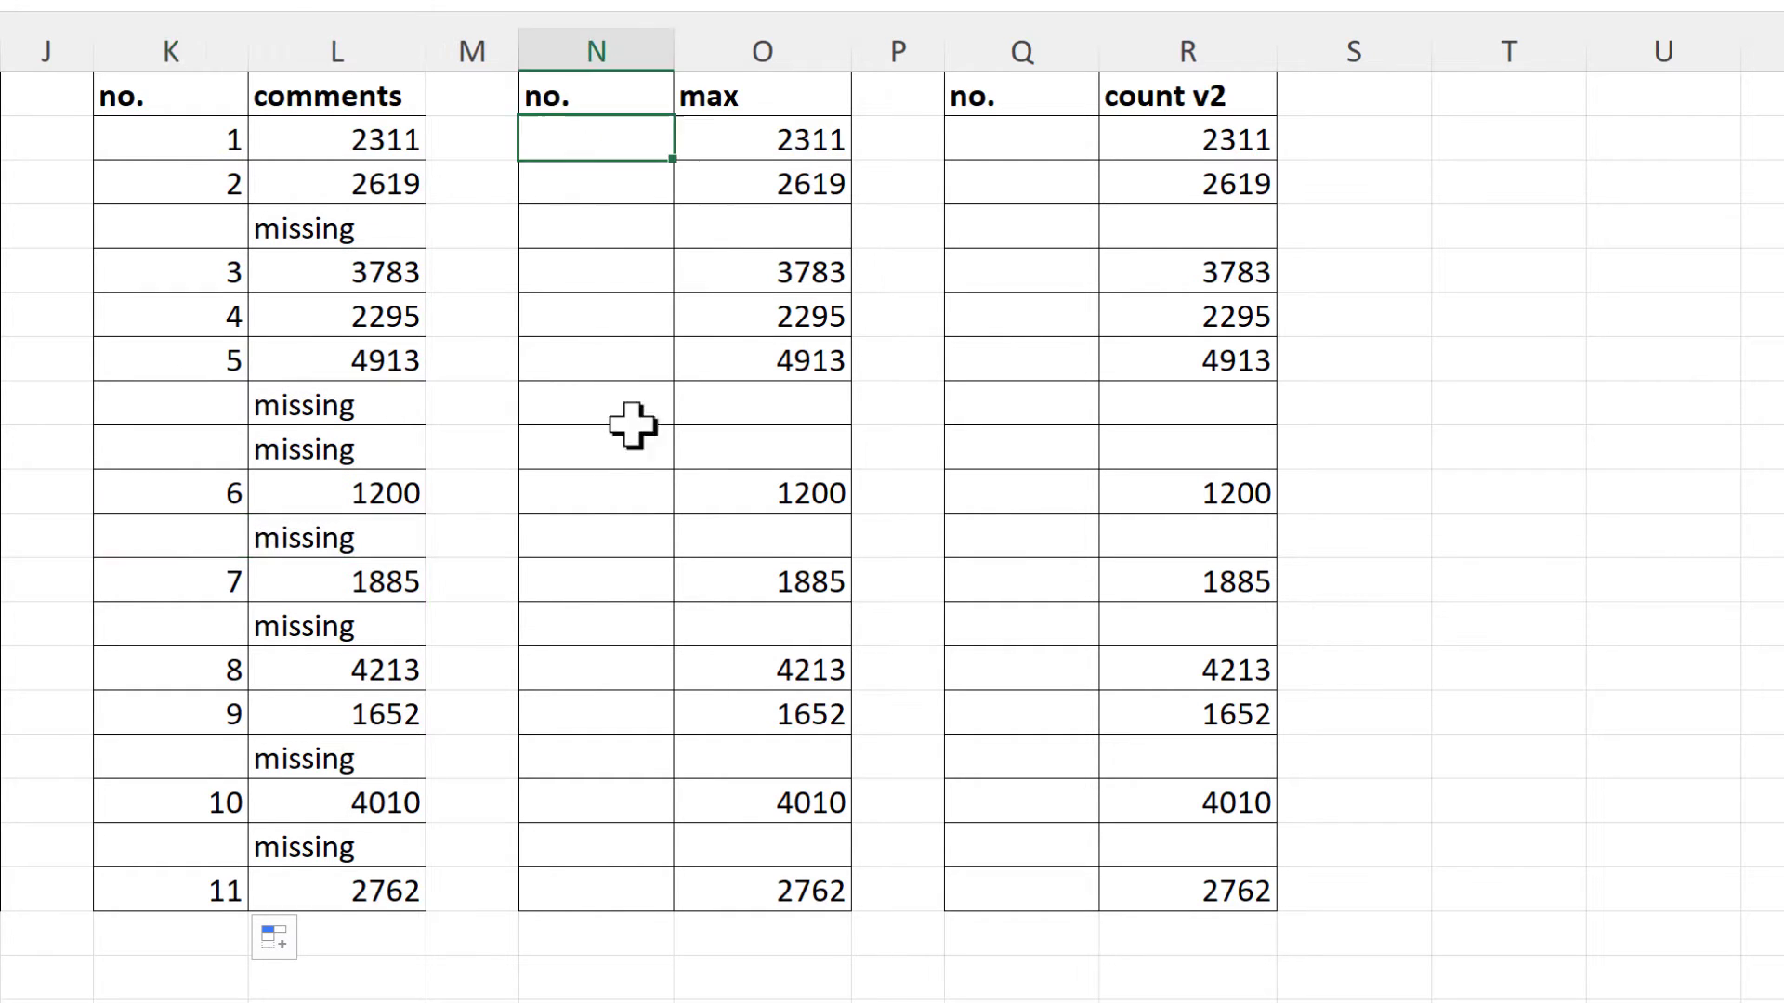
type("=max")
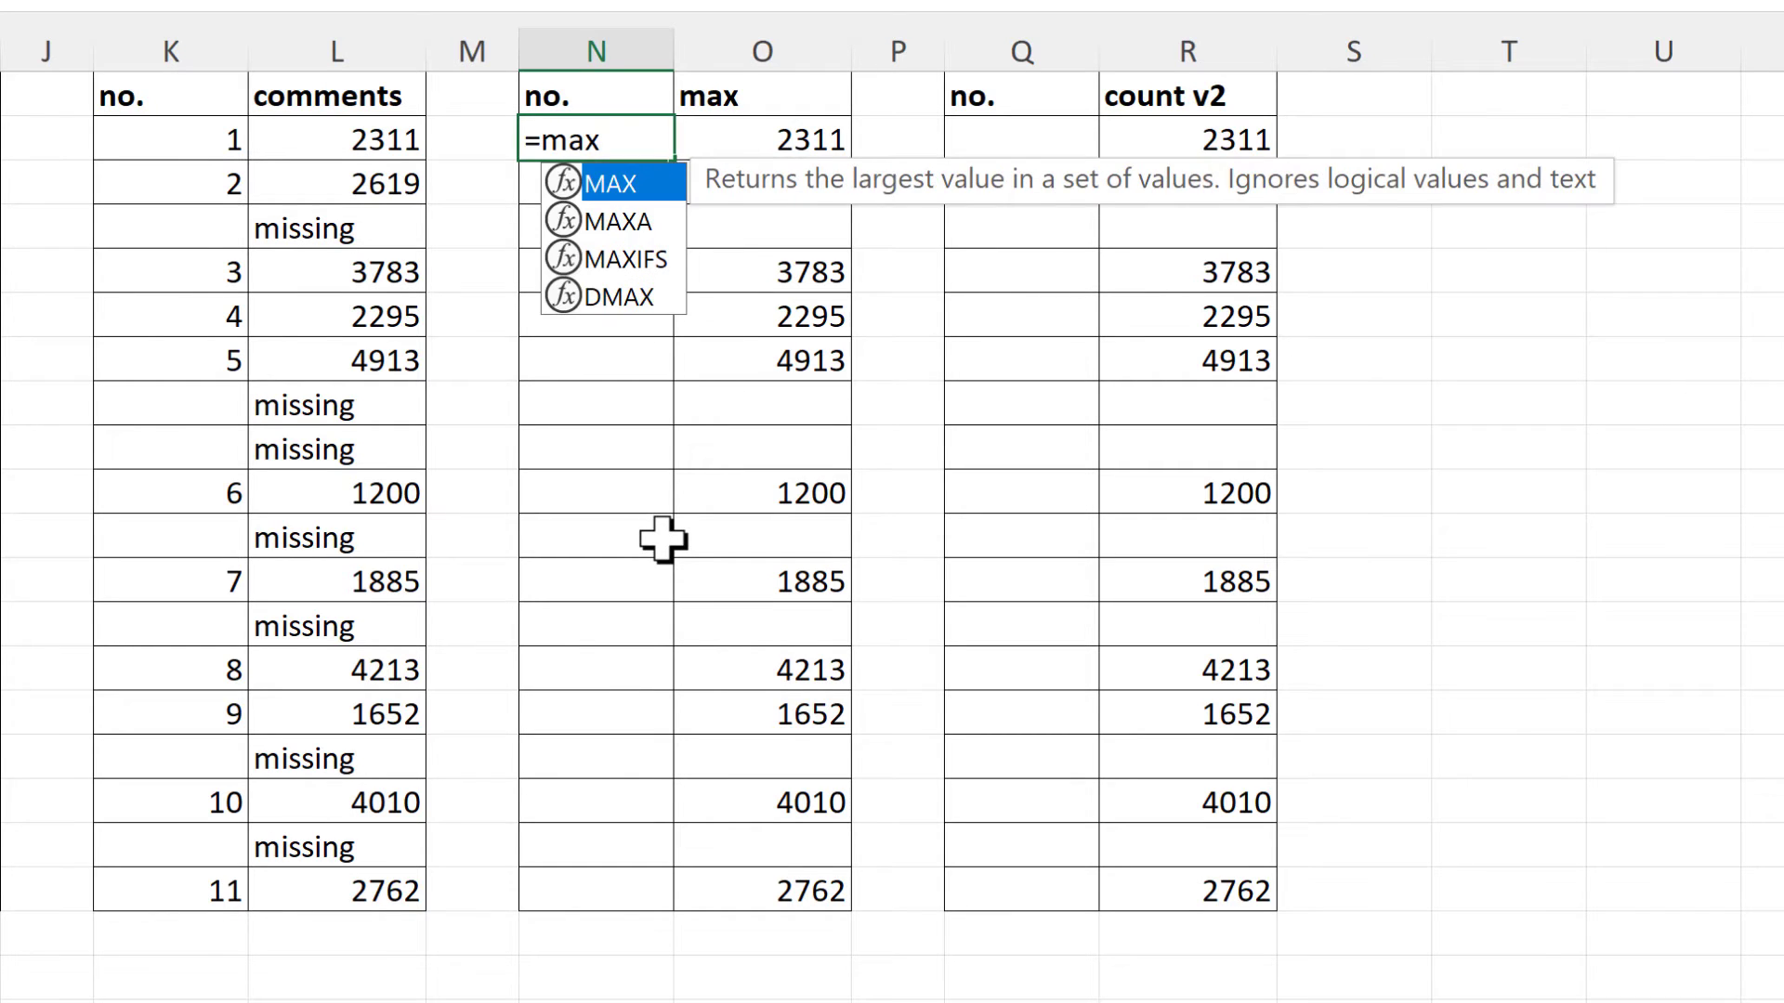
key("Tab")
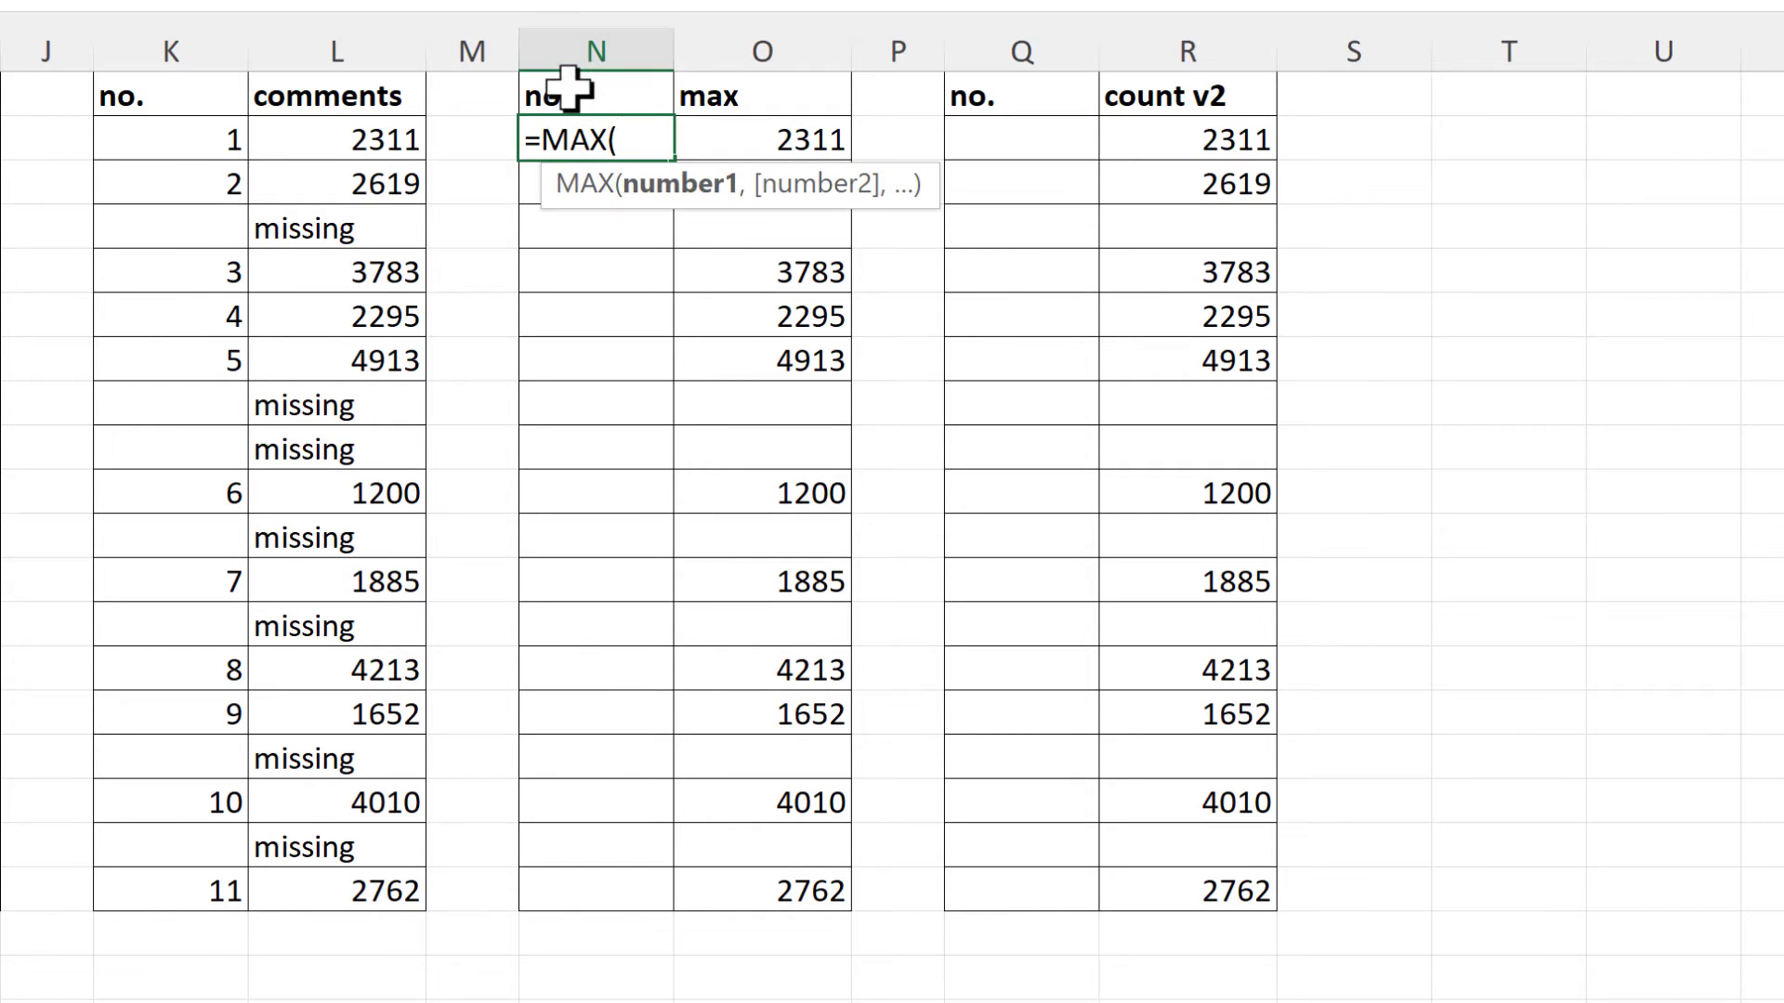
left_click(600, 93)
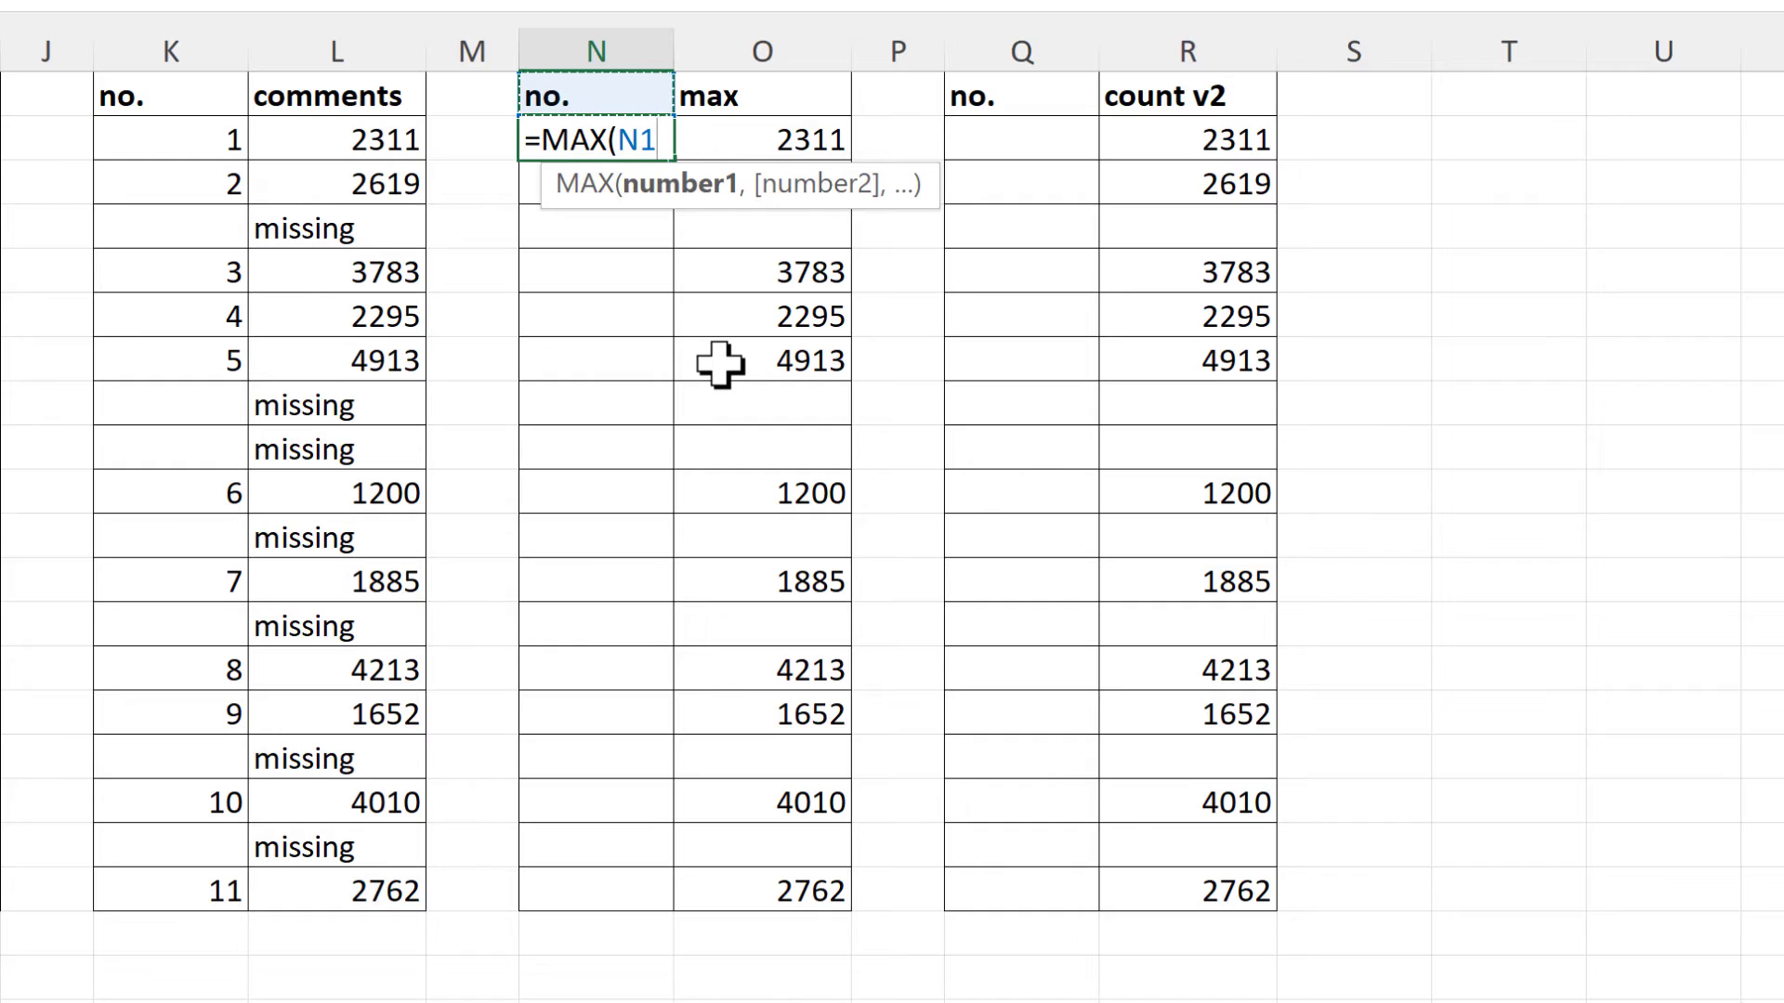
type(":N1")
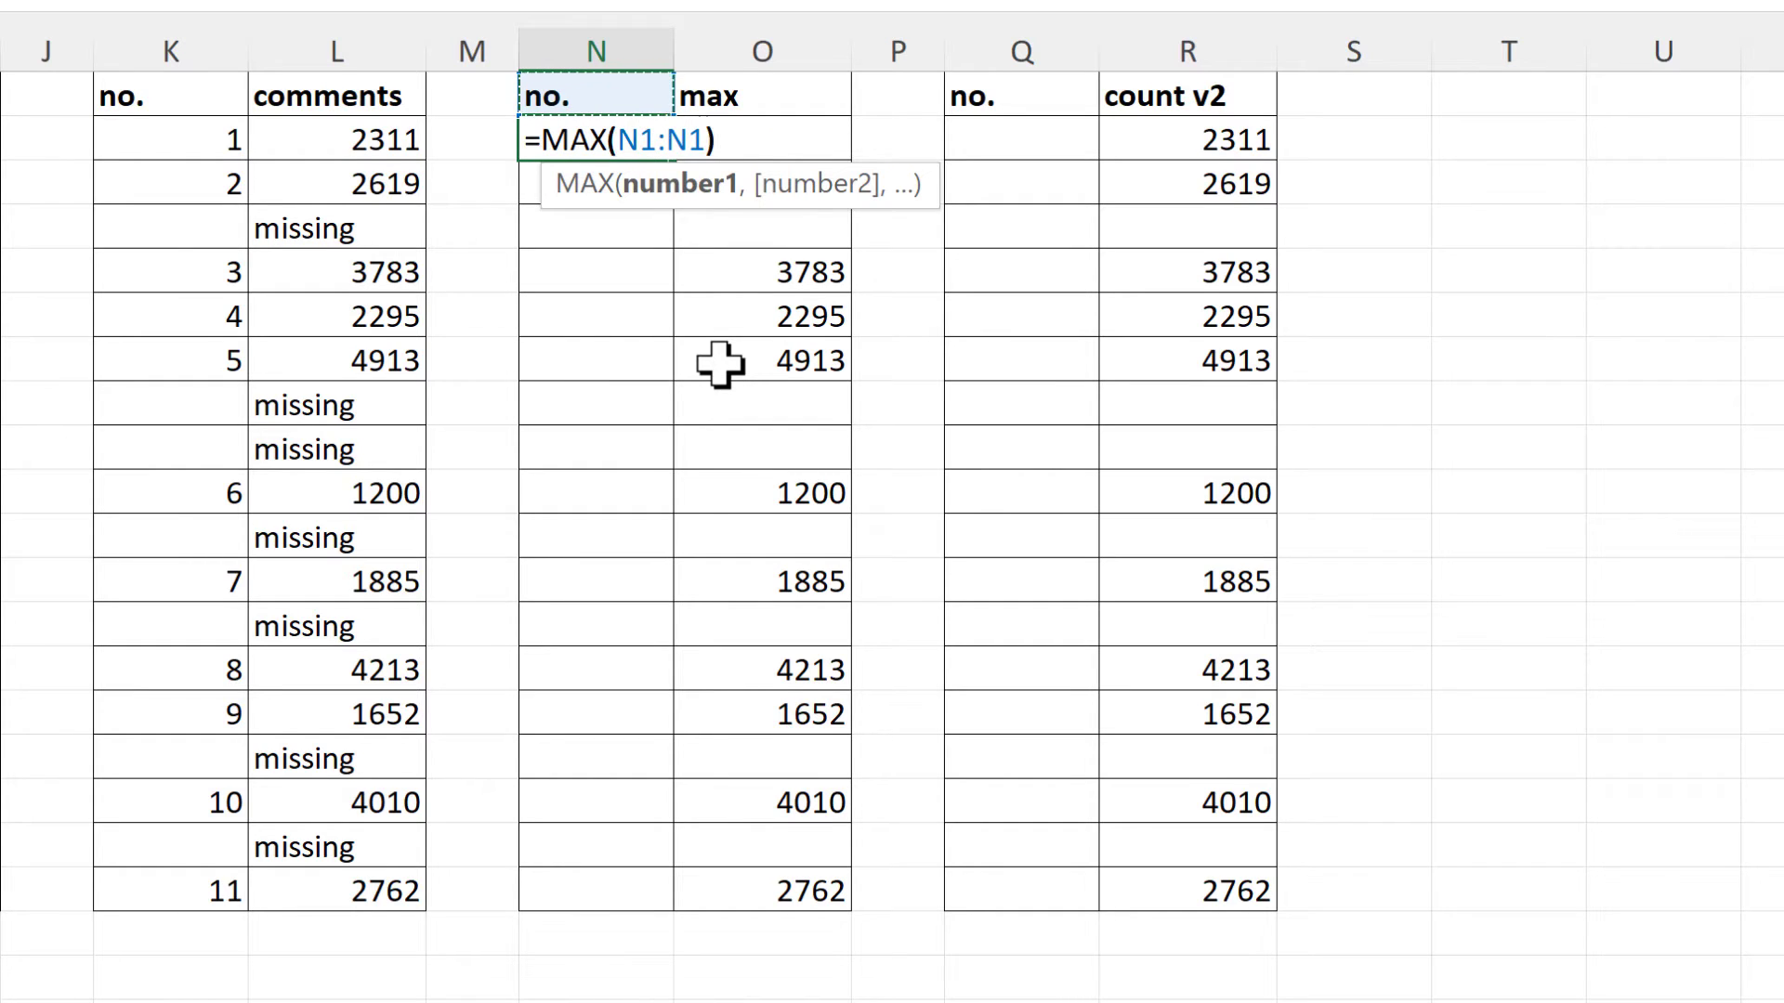
left_click(639, 142)
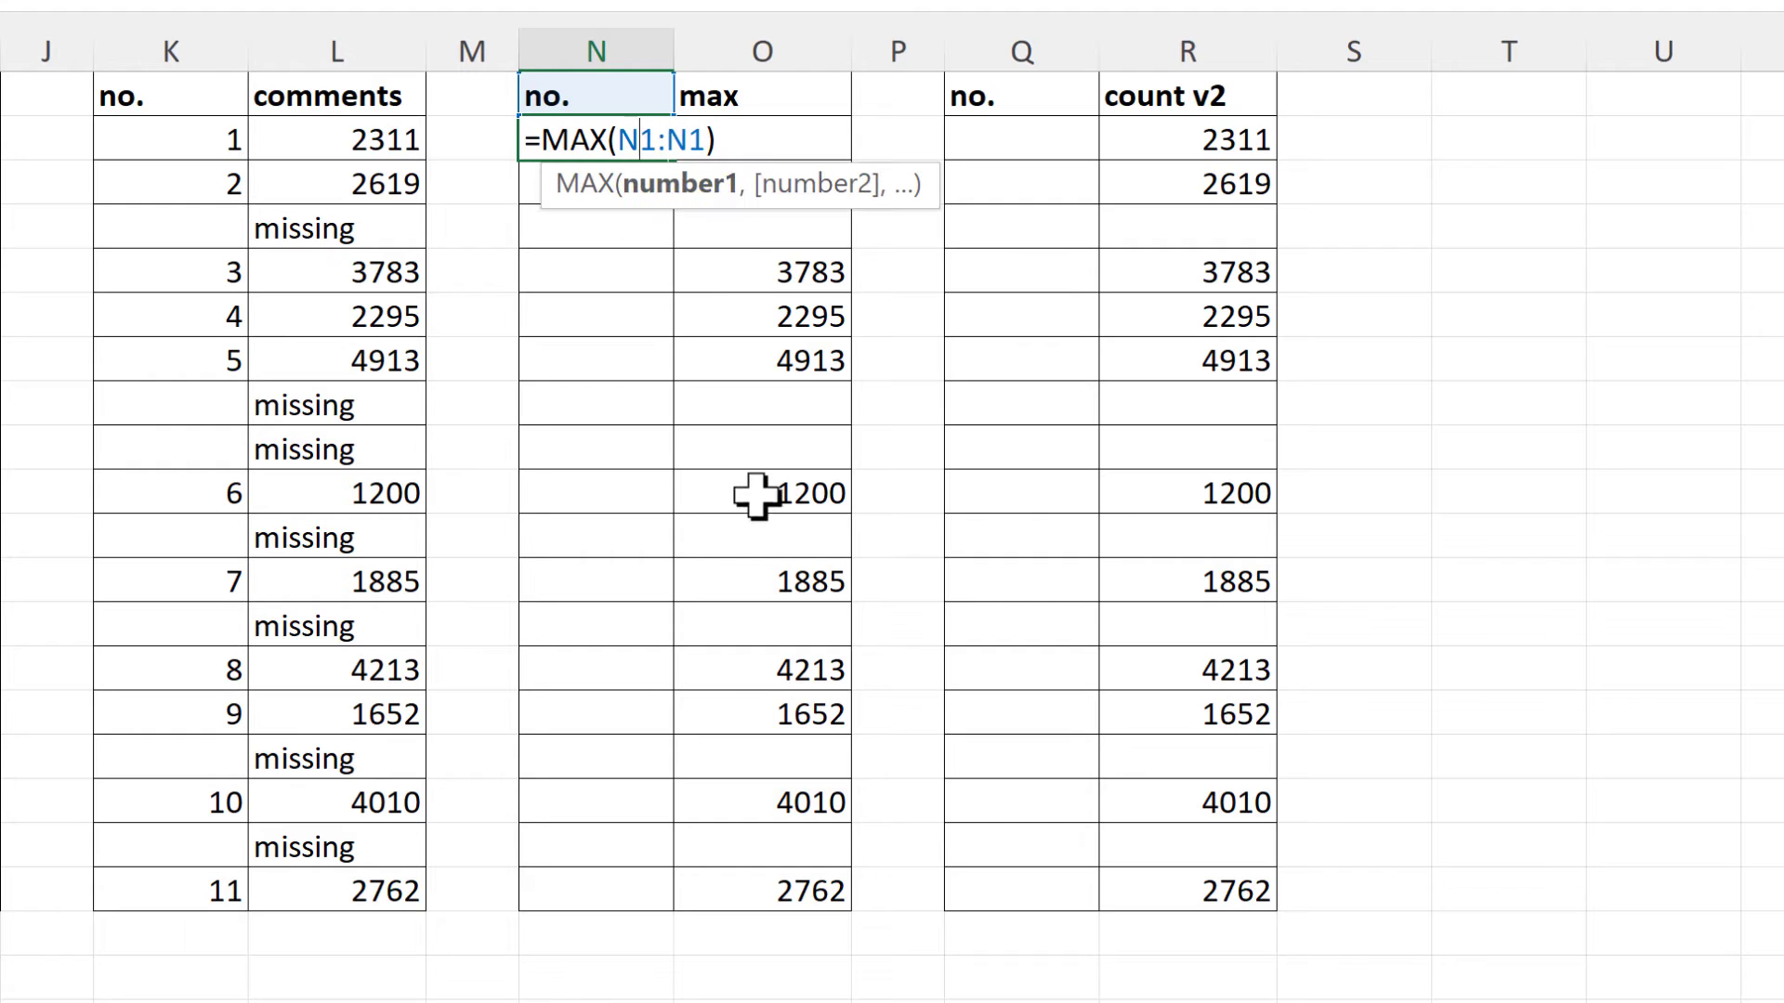
key("F4")
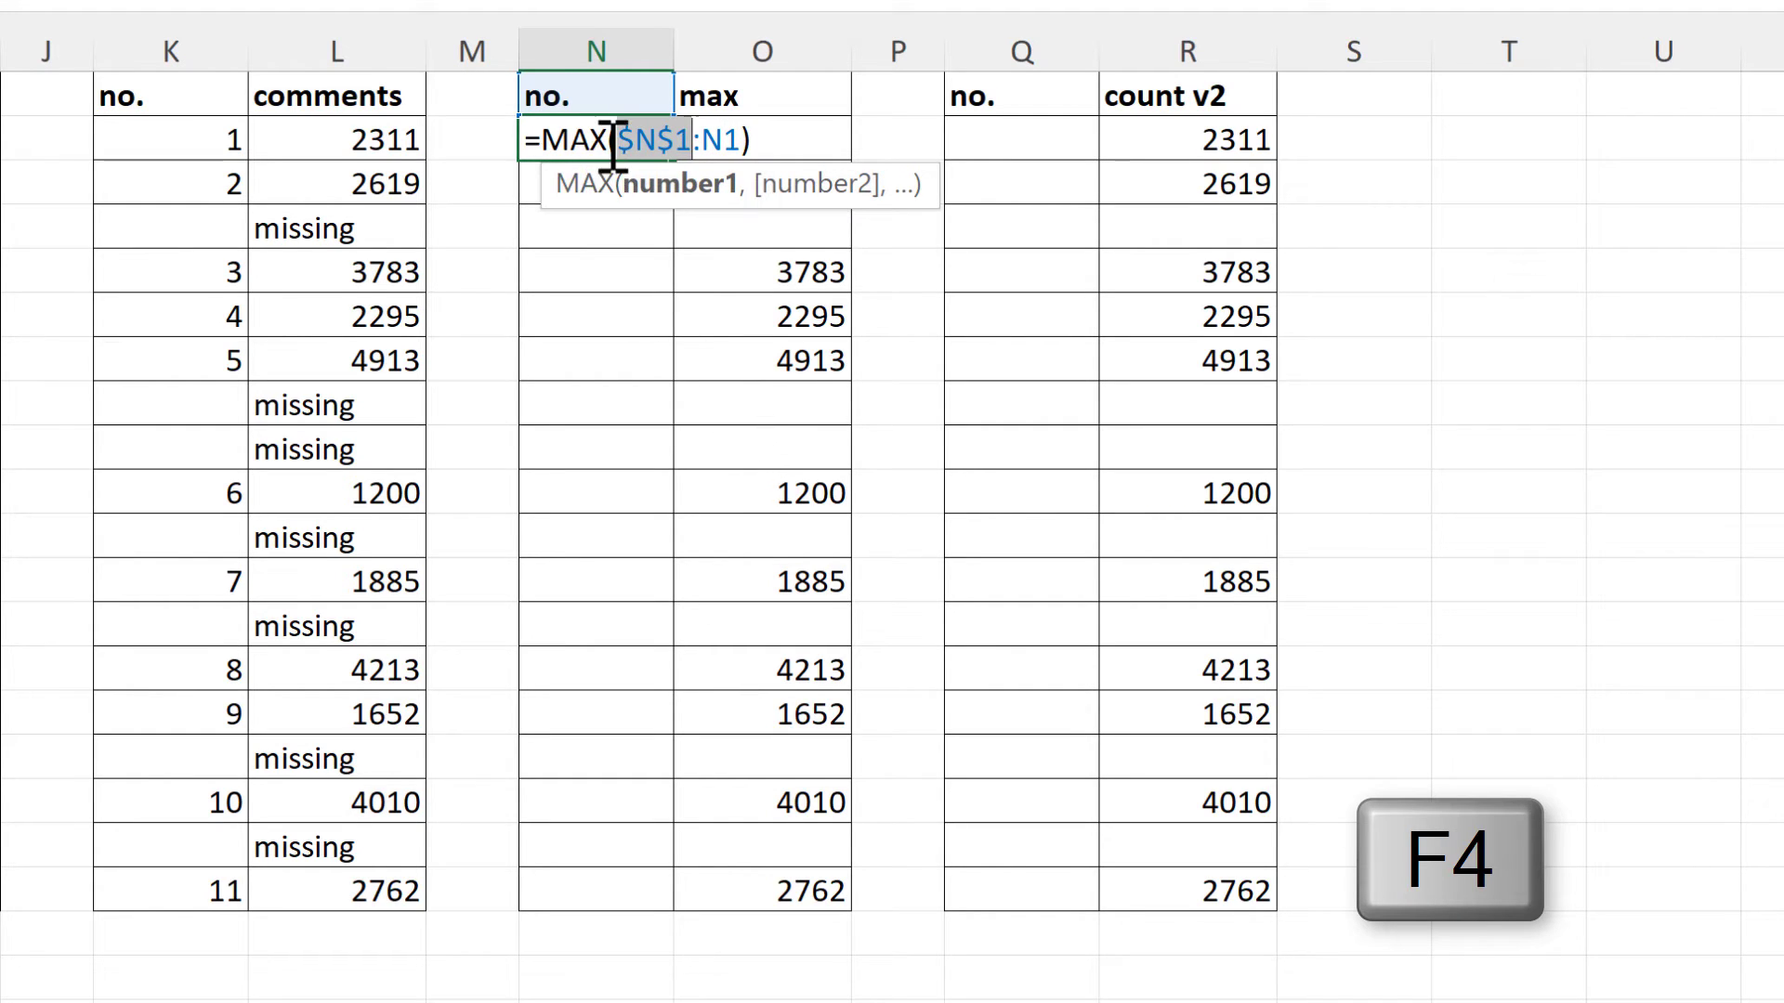
key("End")
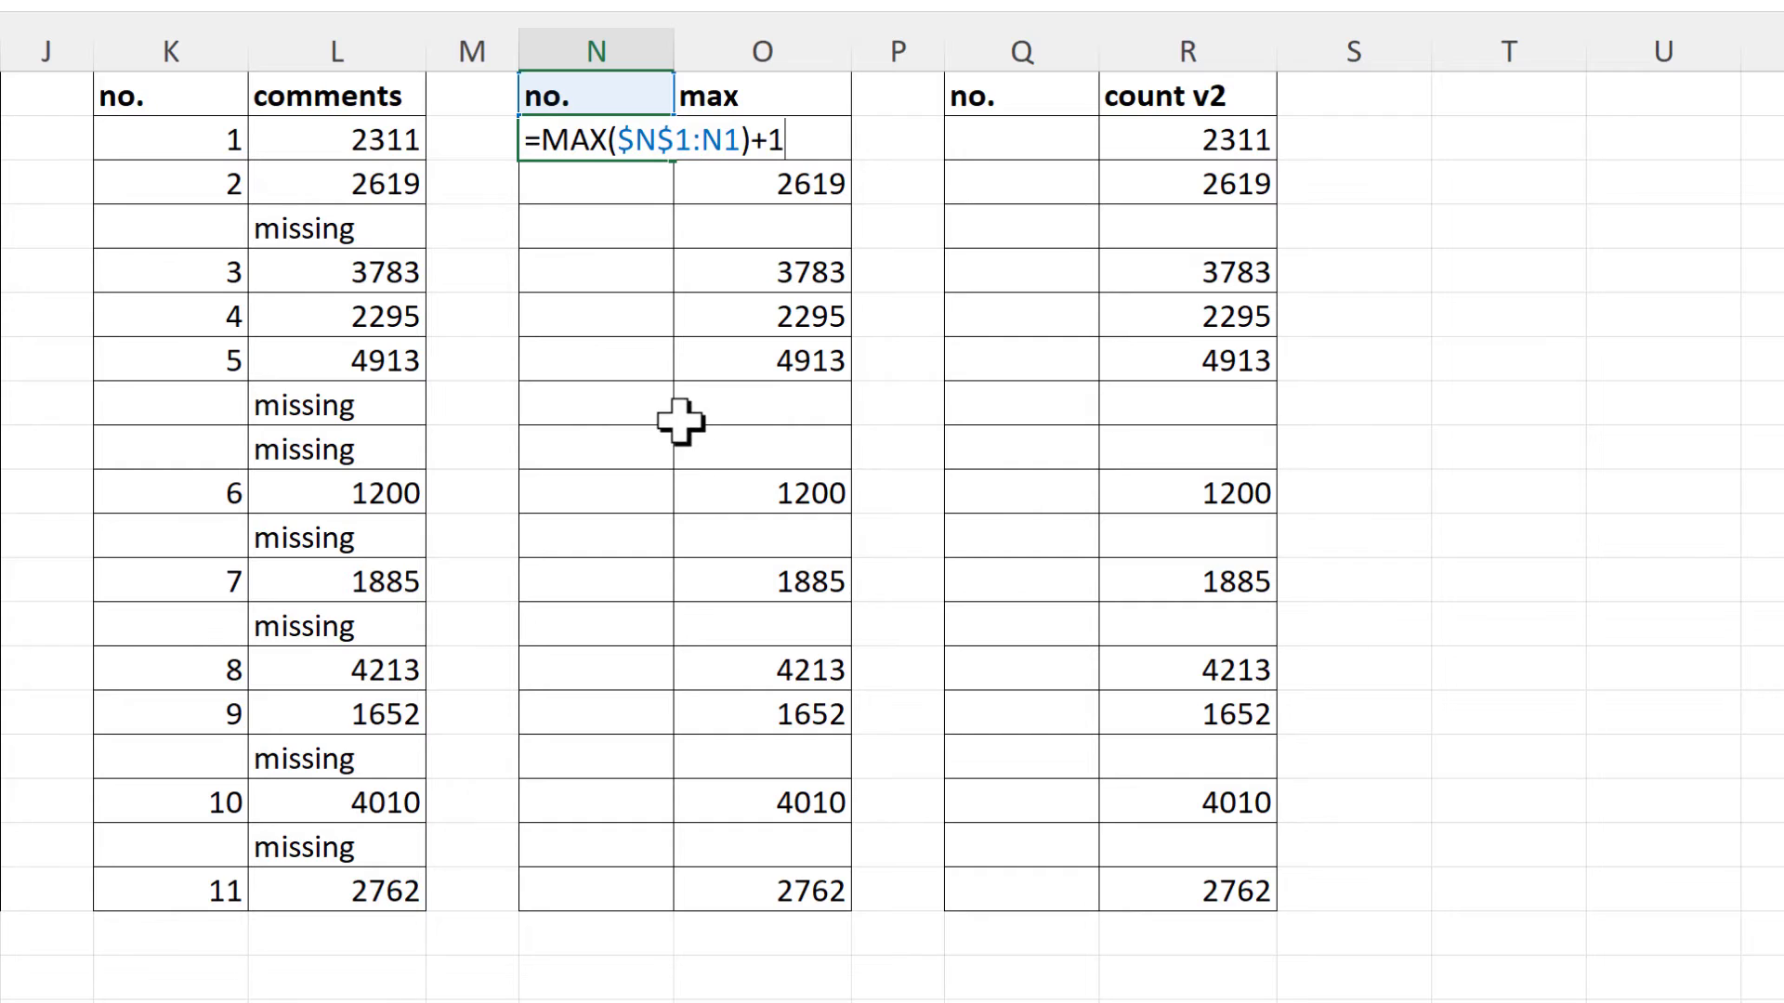
key("Return")
left_click(597, 131)
double_click(672, 160)
left_click_drag(671, 205, 617, 903)
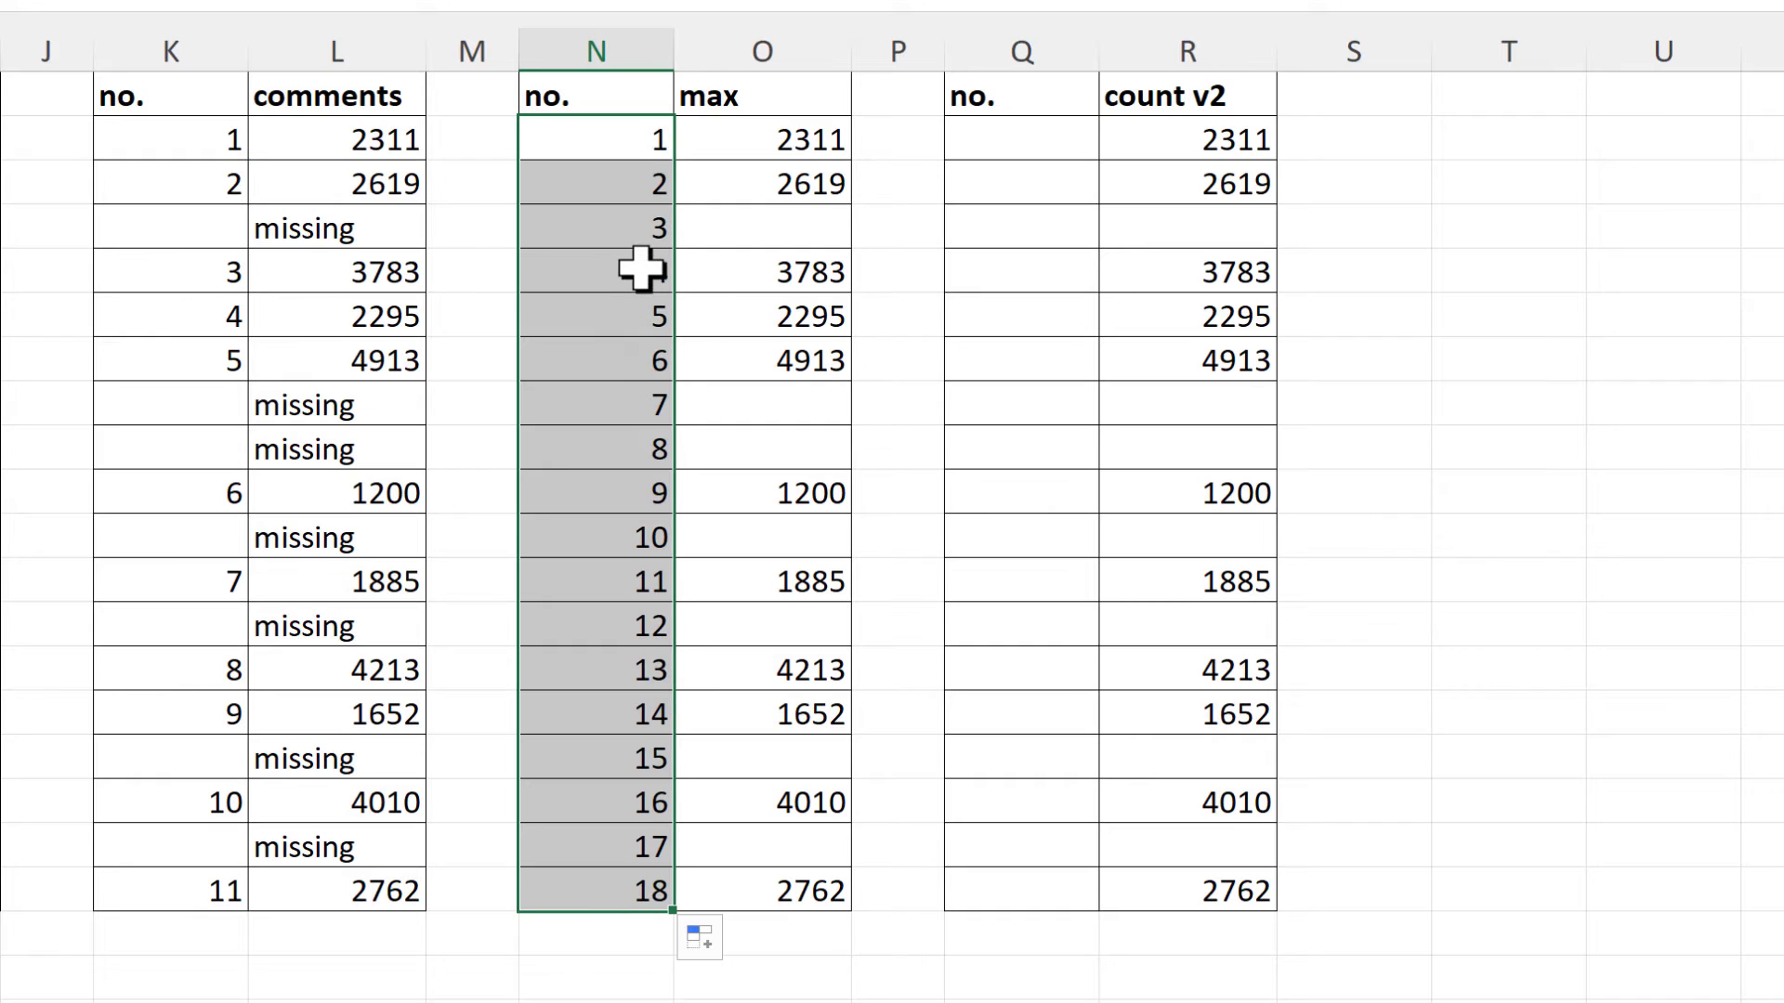
left_click(614, 148)
left_click(618, 184)
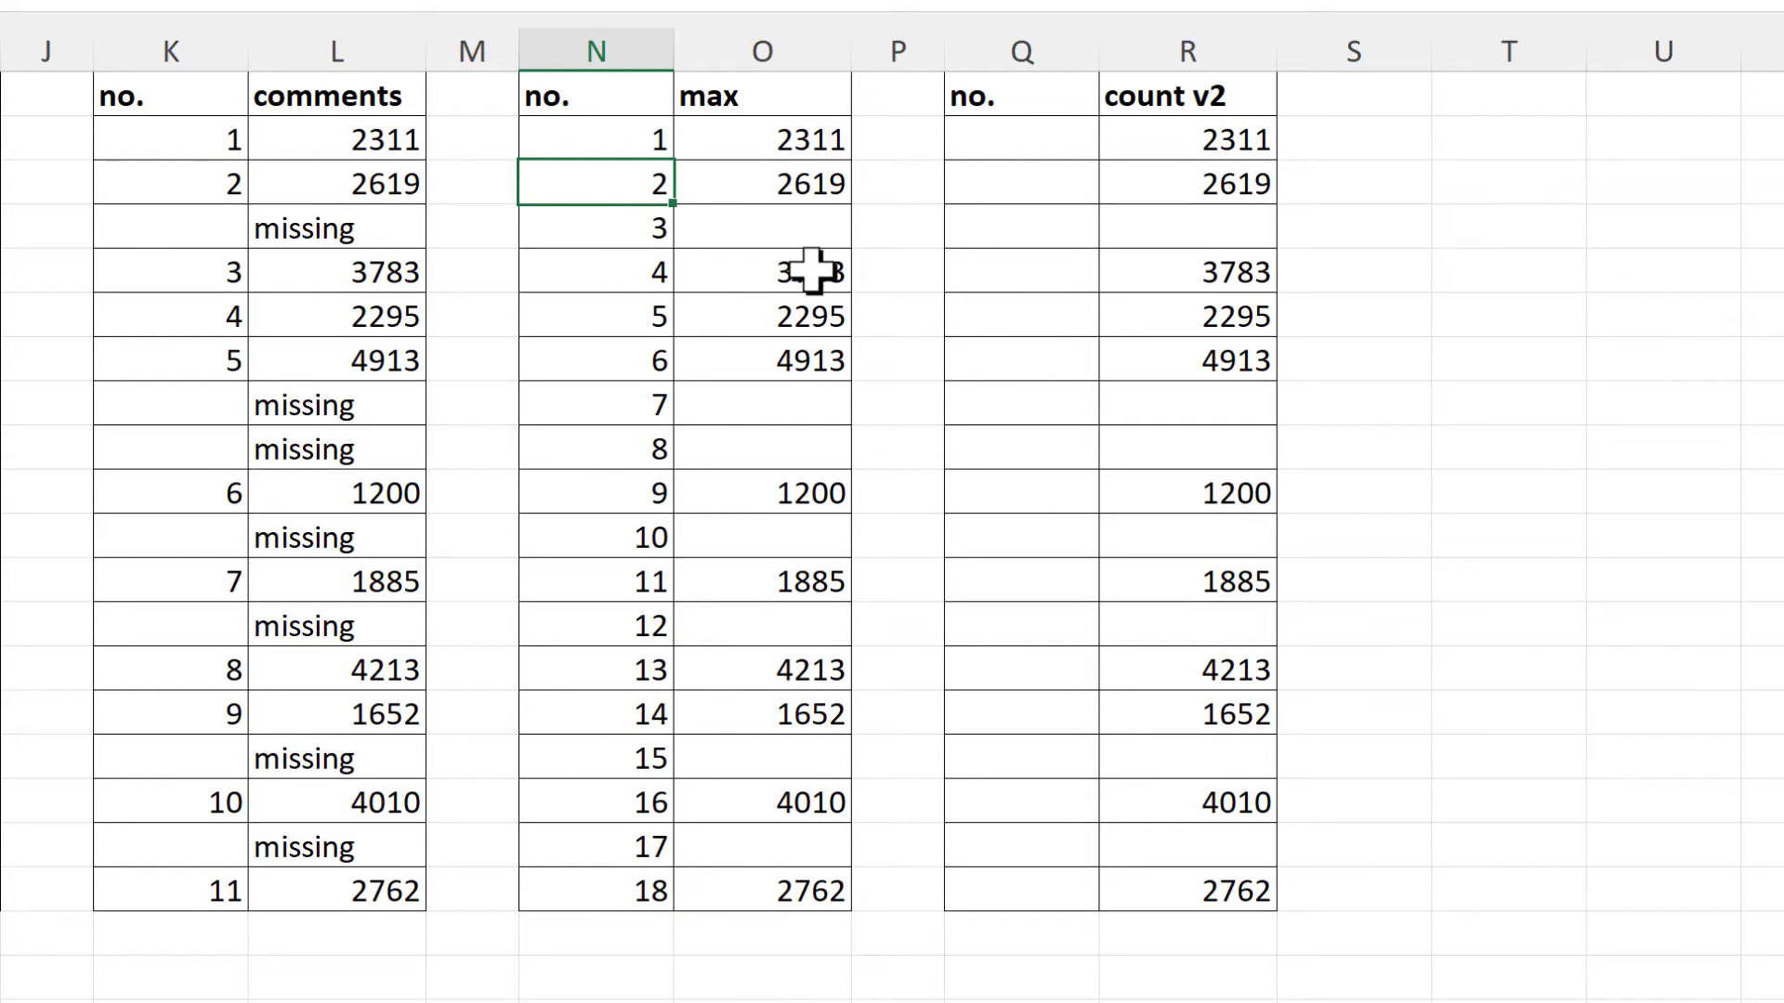
key("F2")
key("Return")
key("F2")
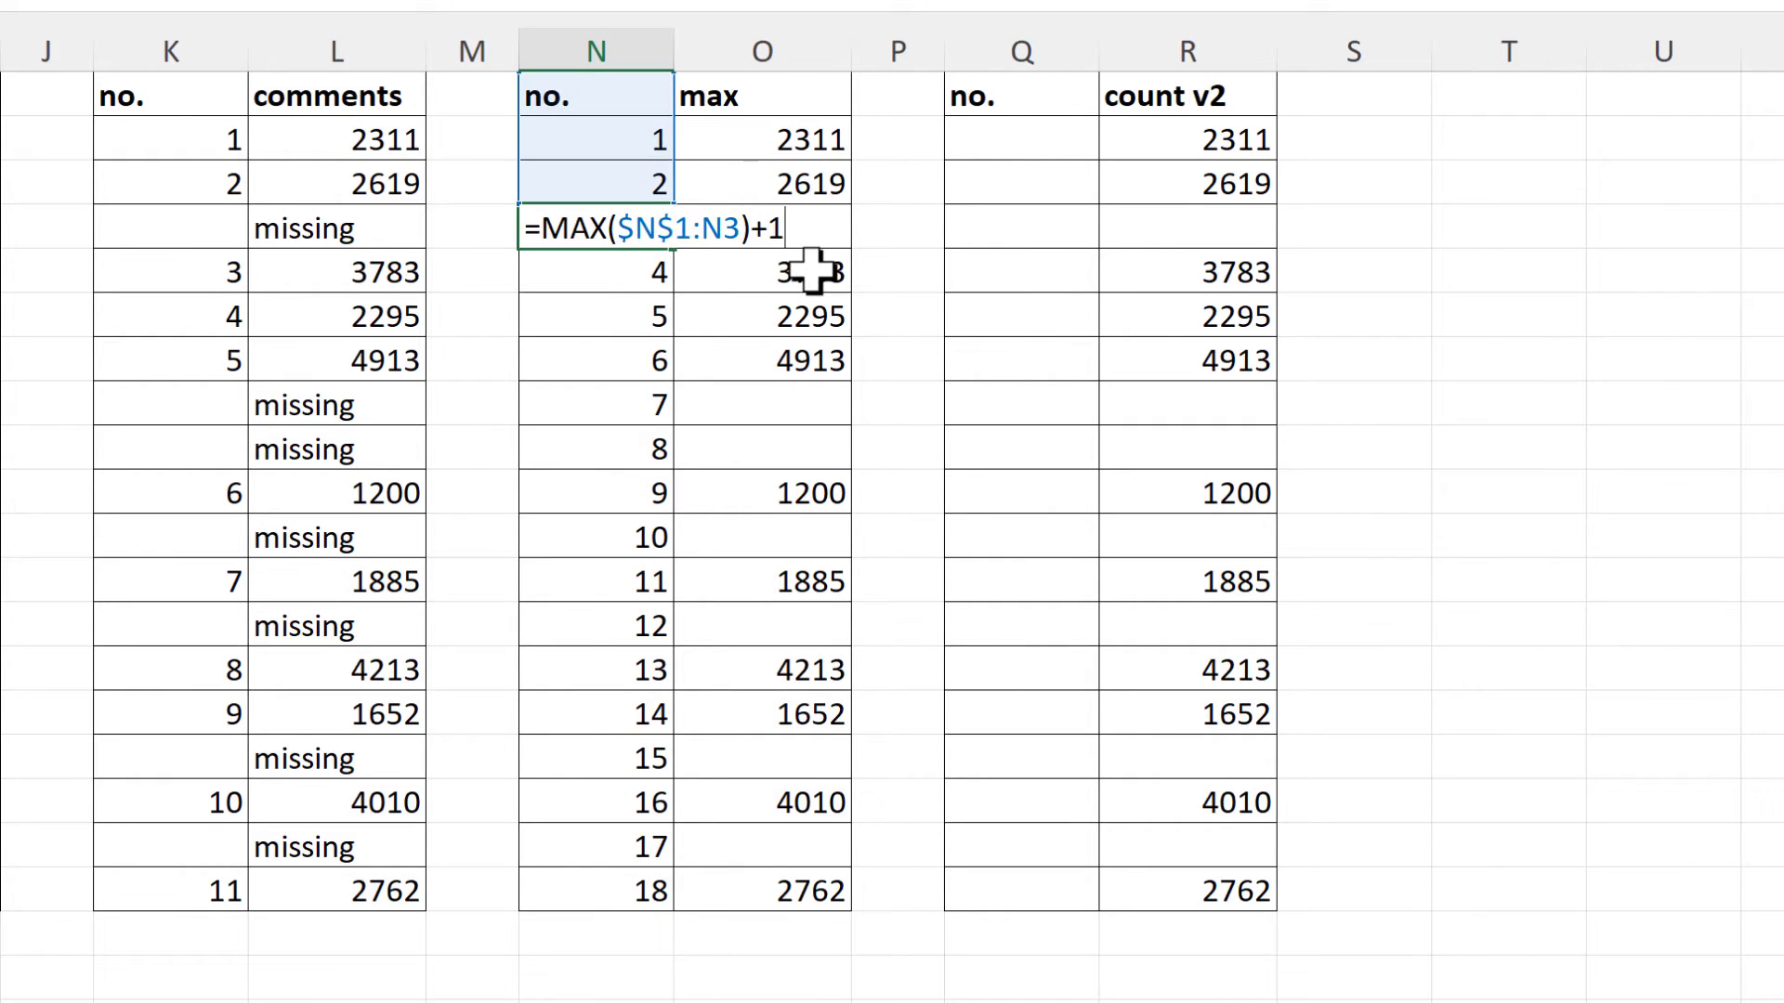
key("Return")
key("F2")
key("Return")
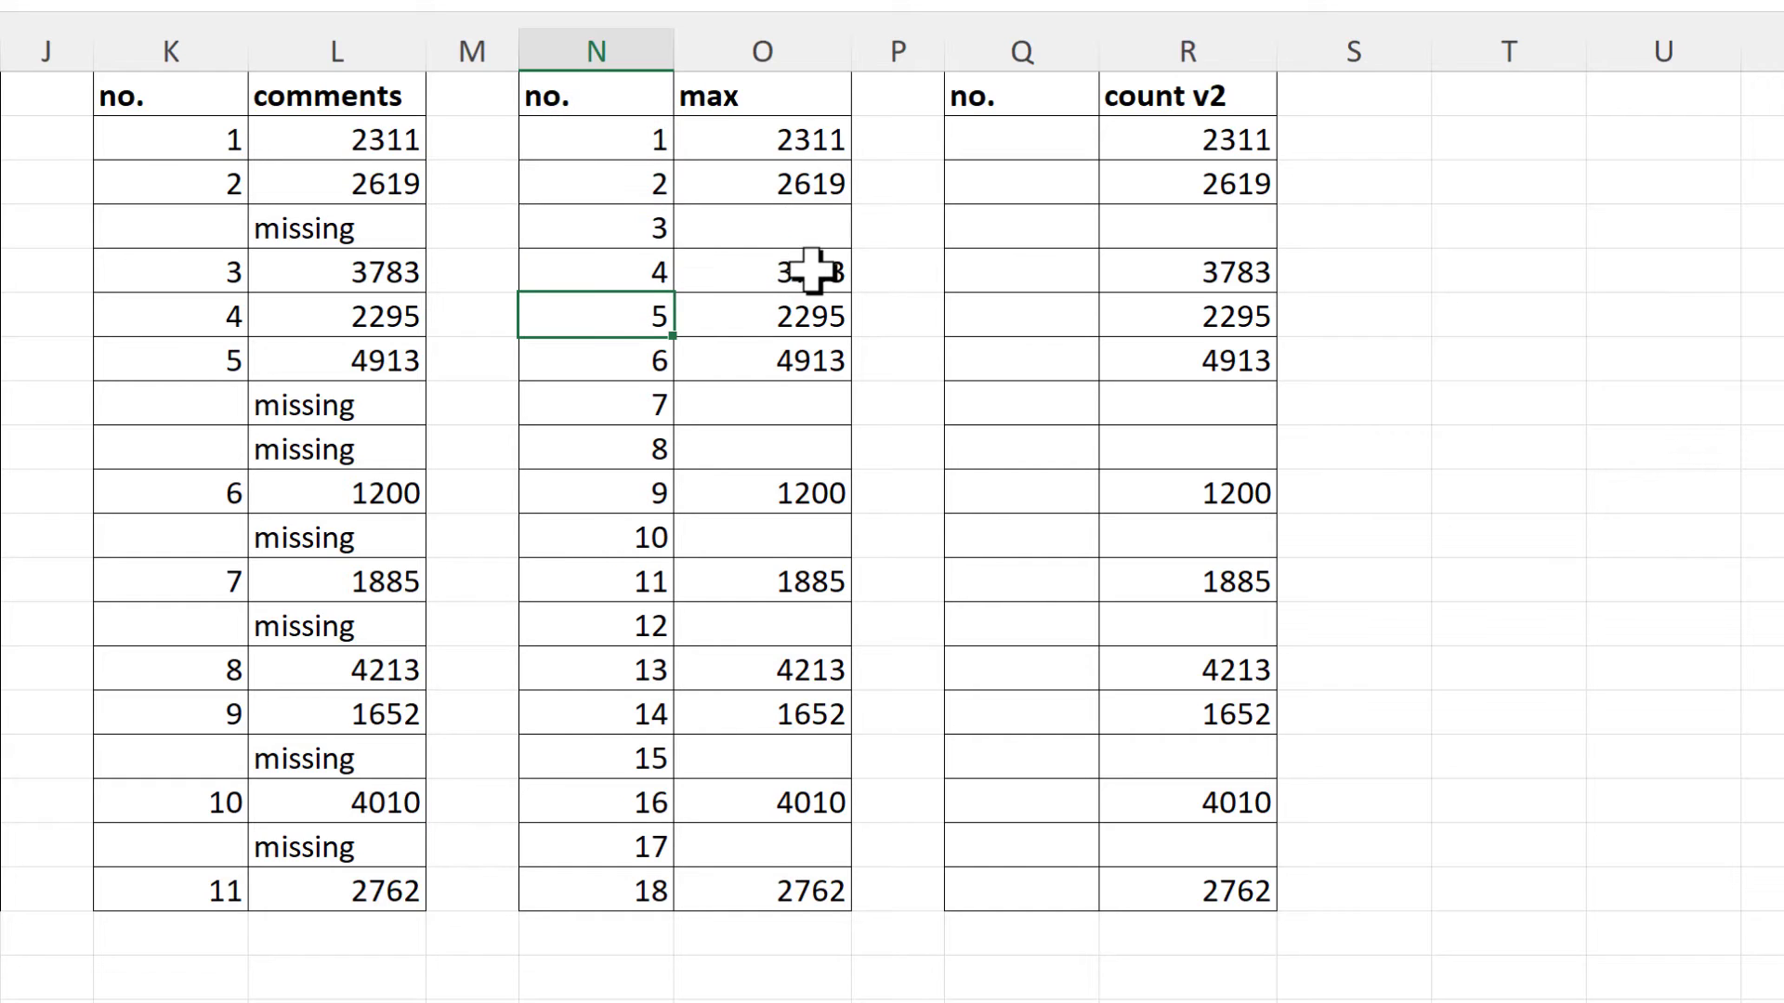
key("F2")
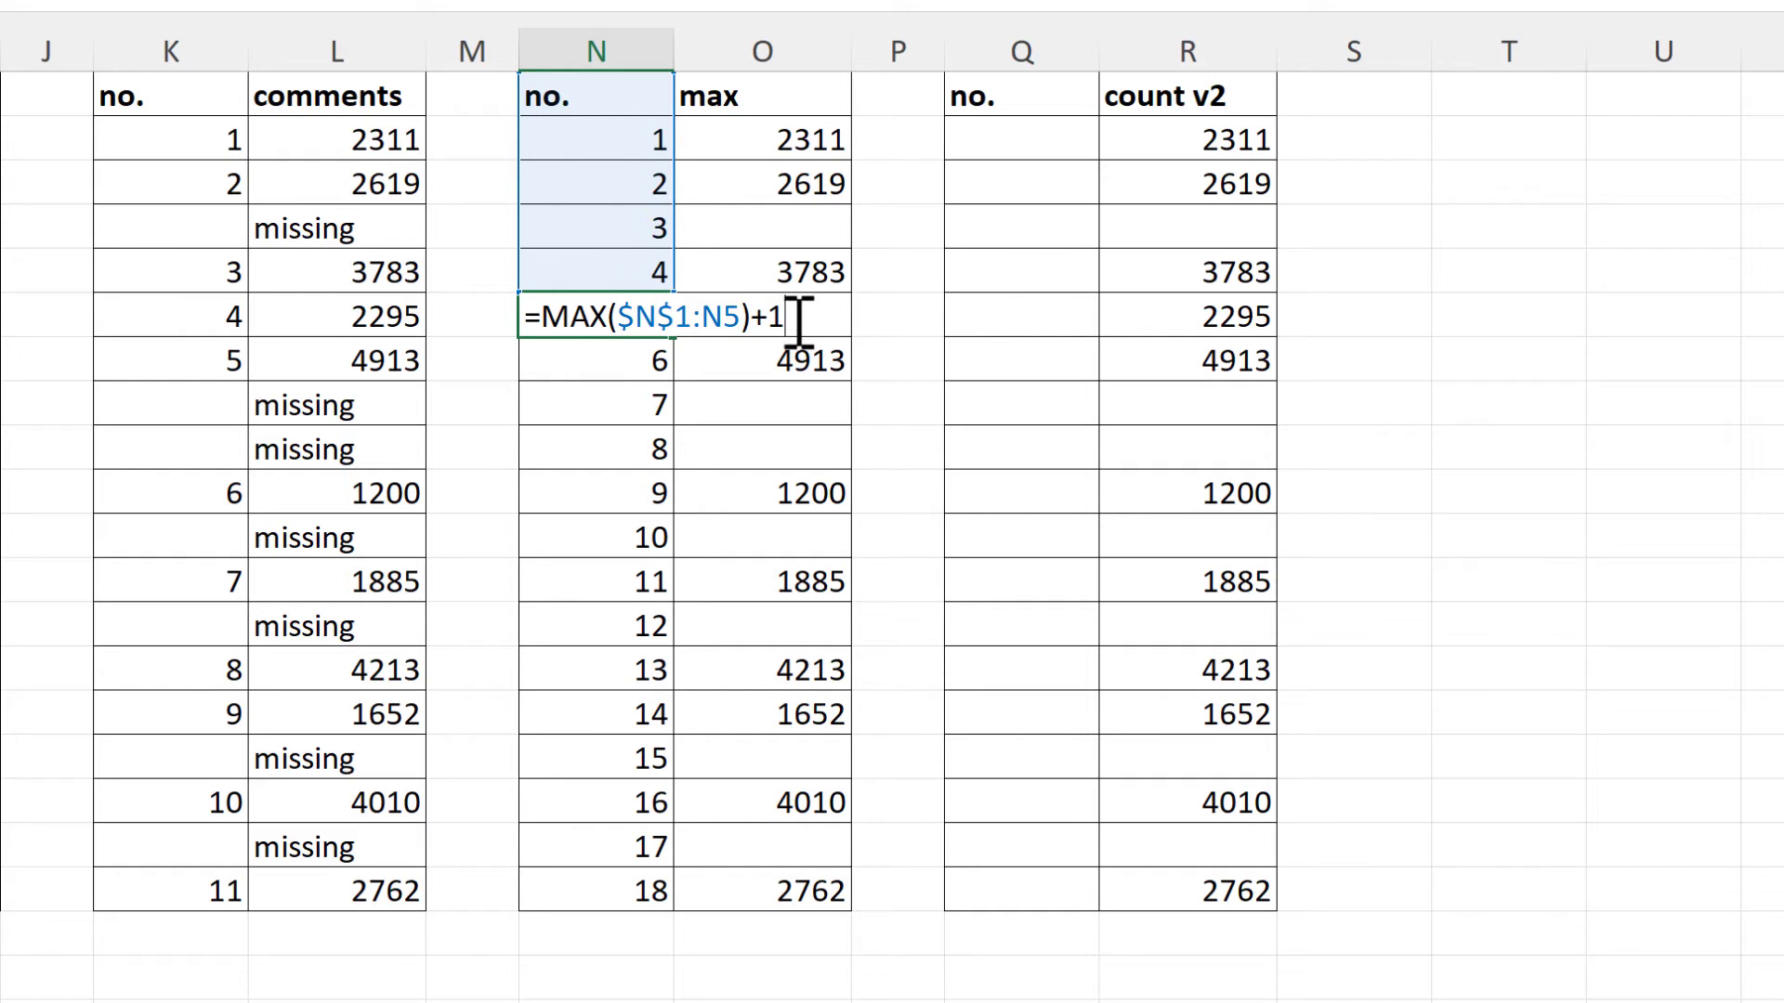
key("ctrl+Return")
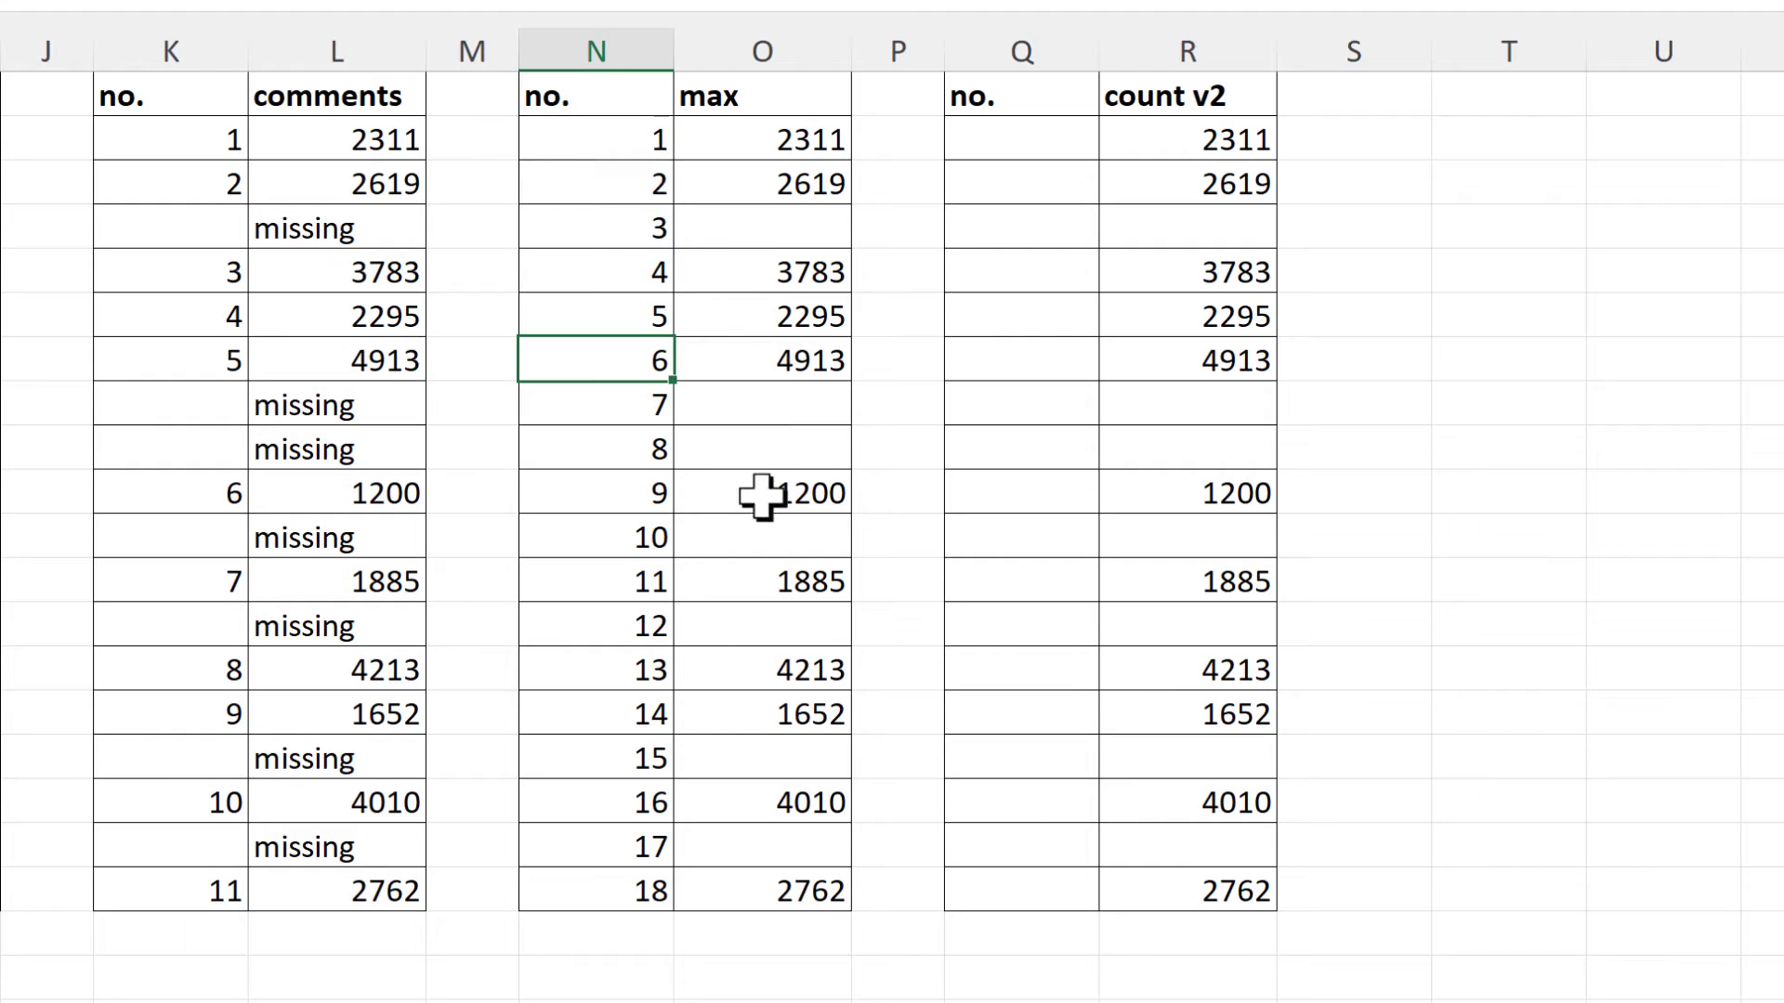
left_click(639, 149)
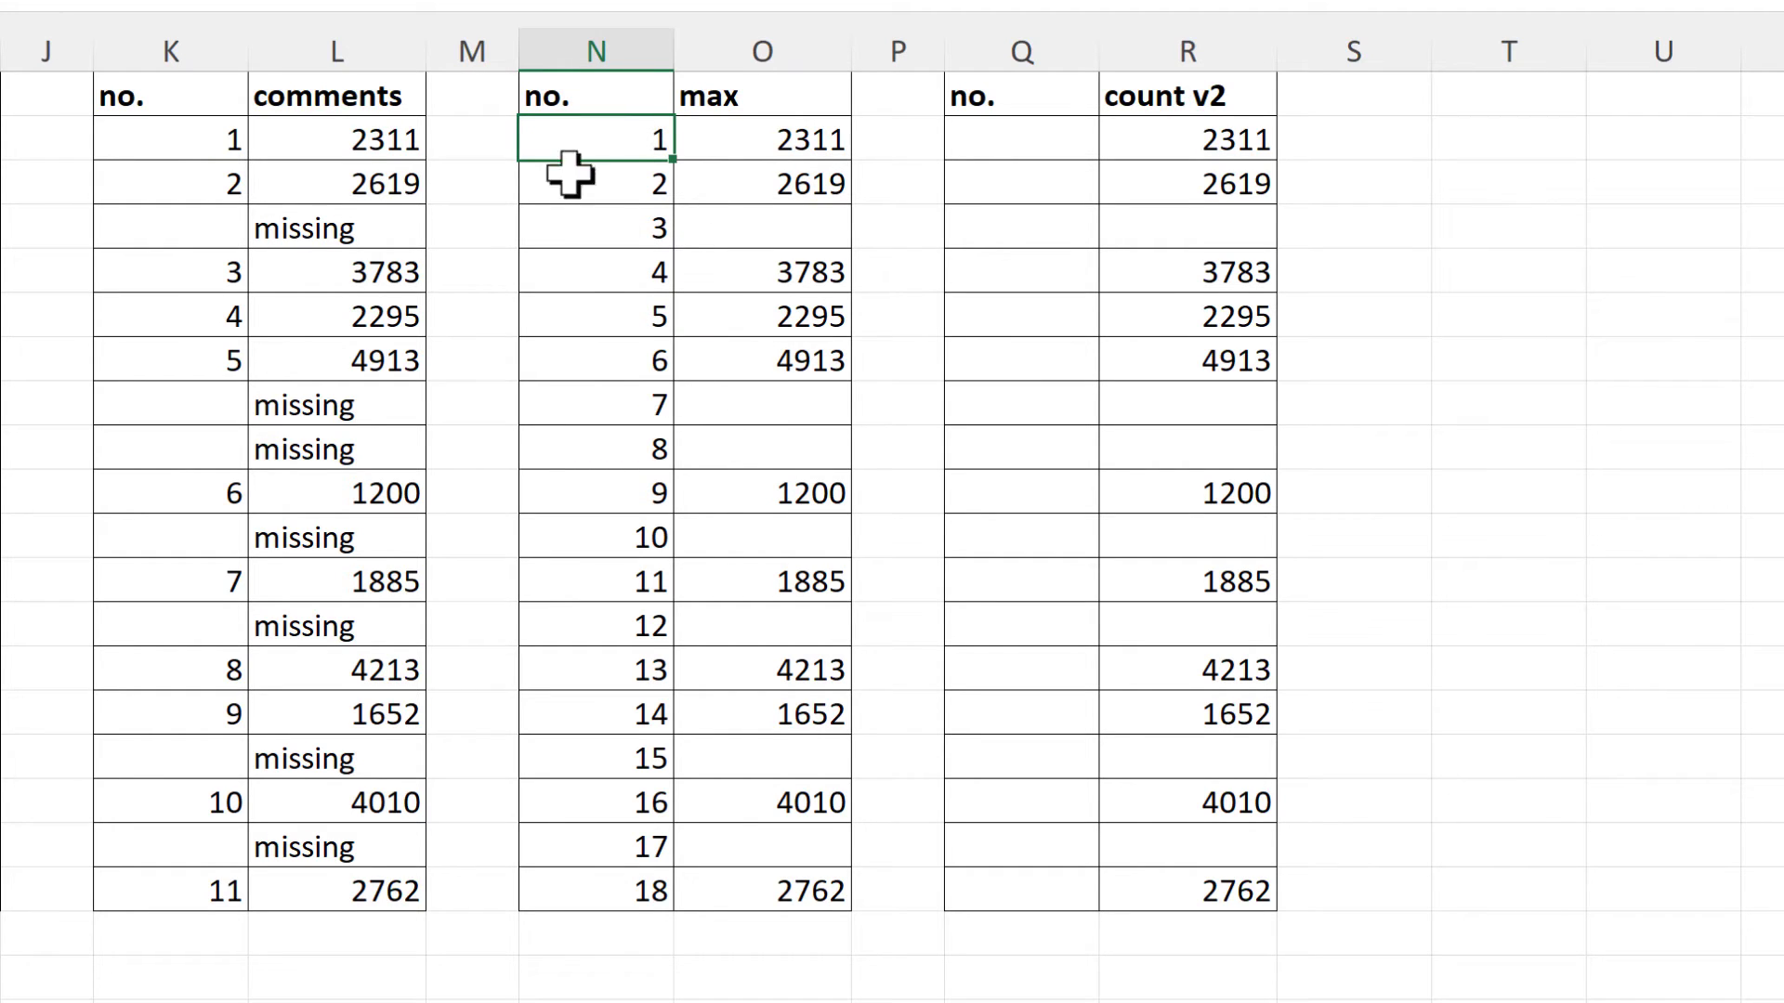
Step: Wrap N2's formula in an IF test: =IF(O2="","",MAX($N$1:N1)+1)
double_click(555, 144)
type("ifMAX($N$1:N1)+1")
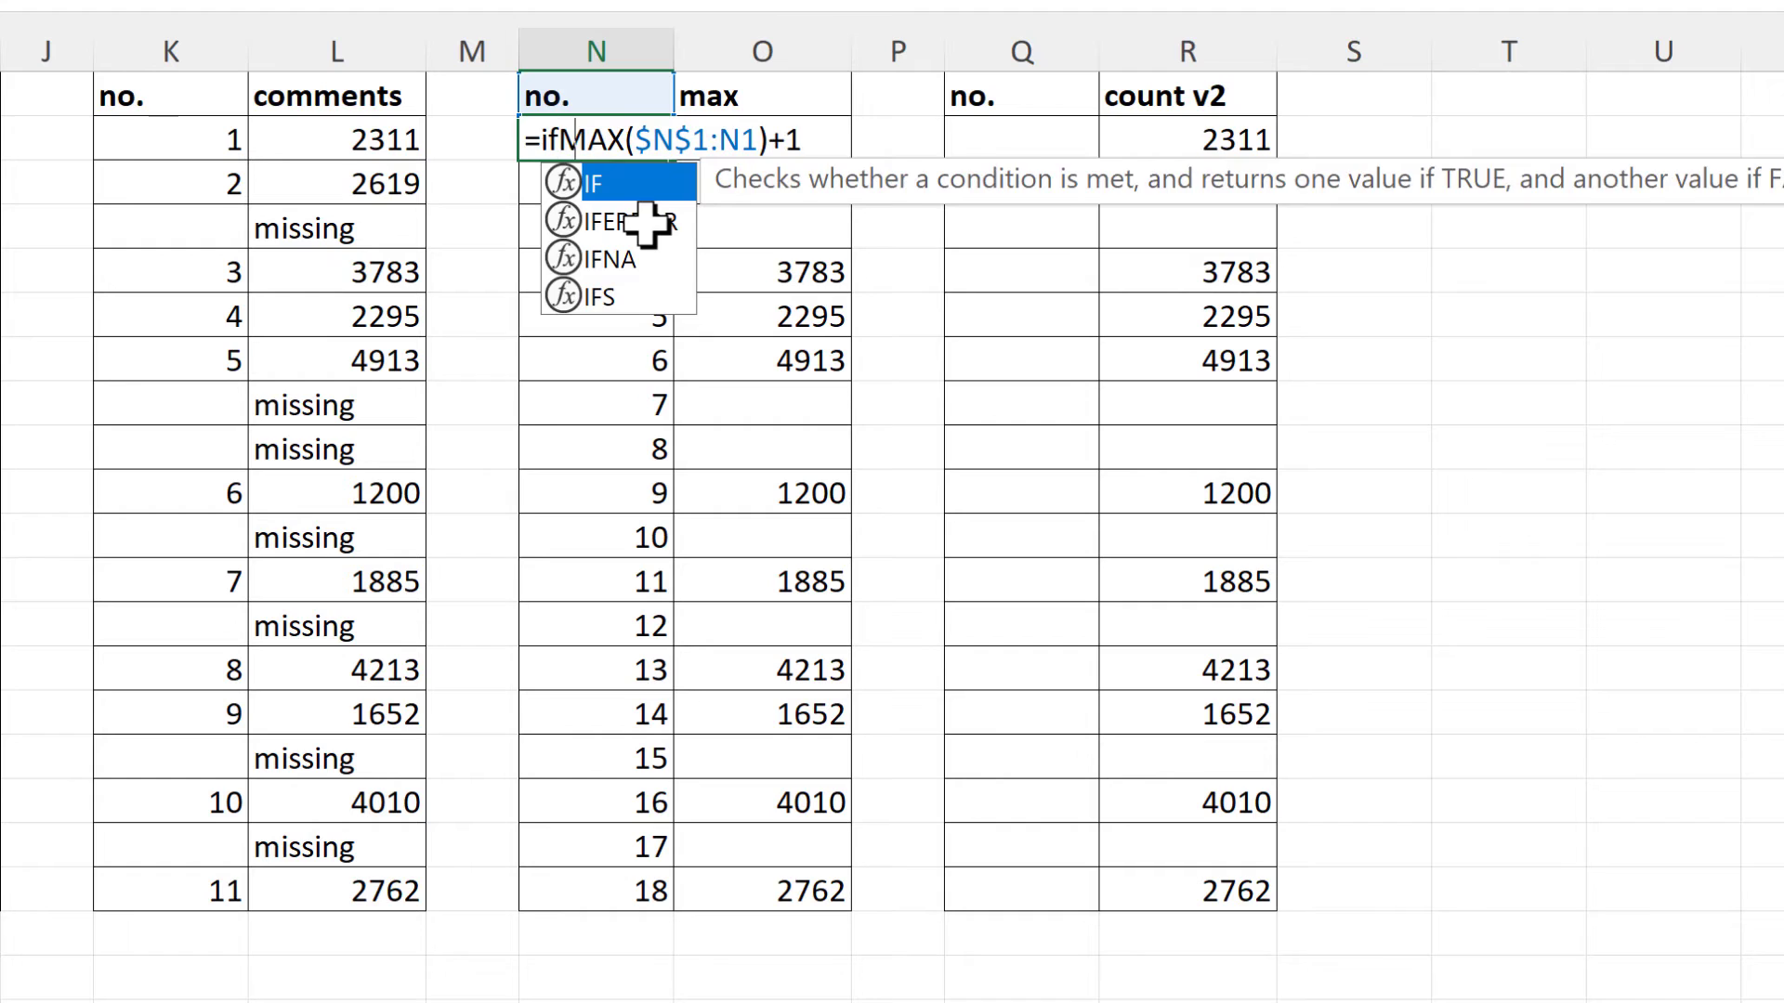
key("Tab")
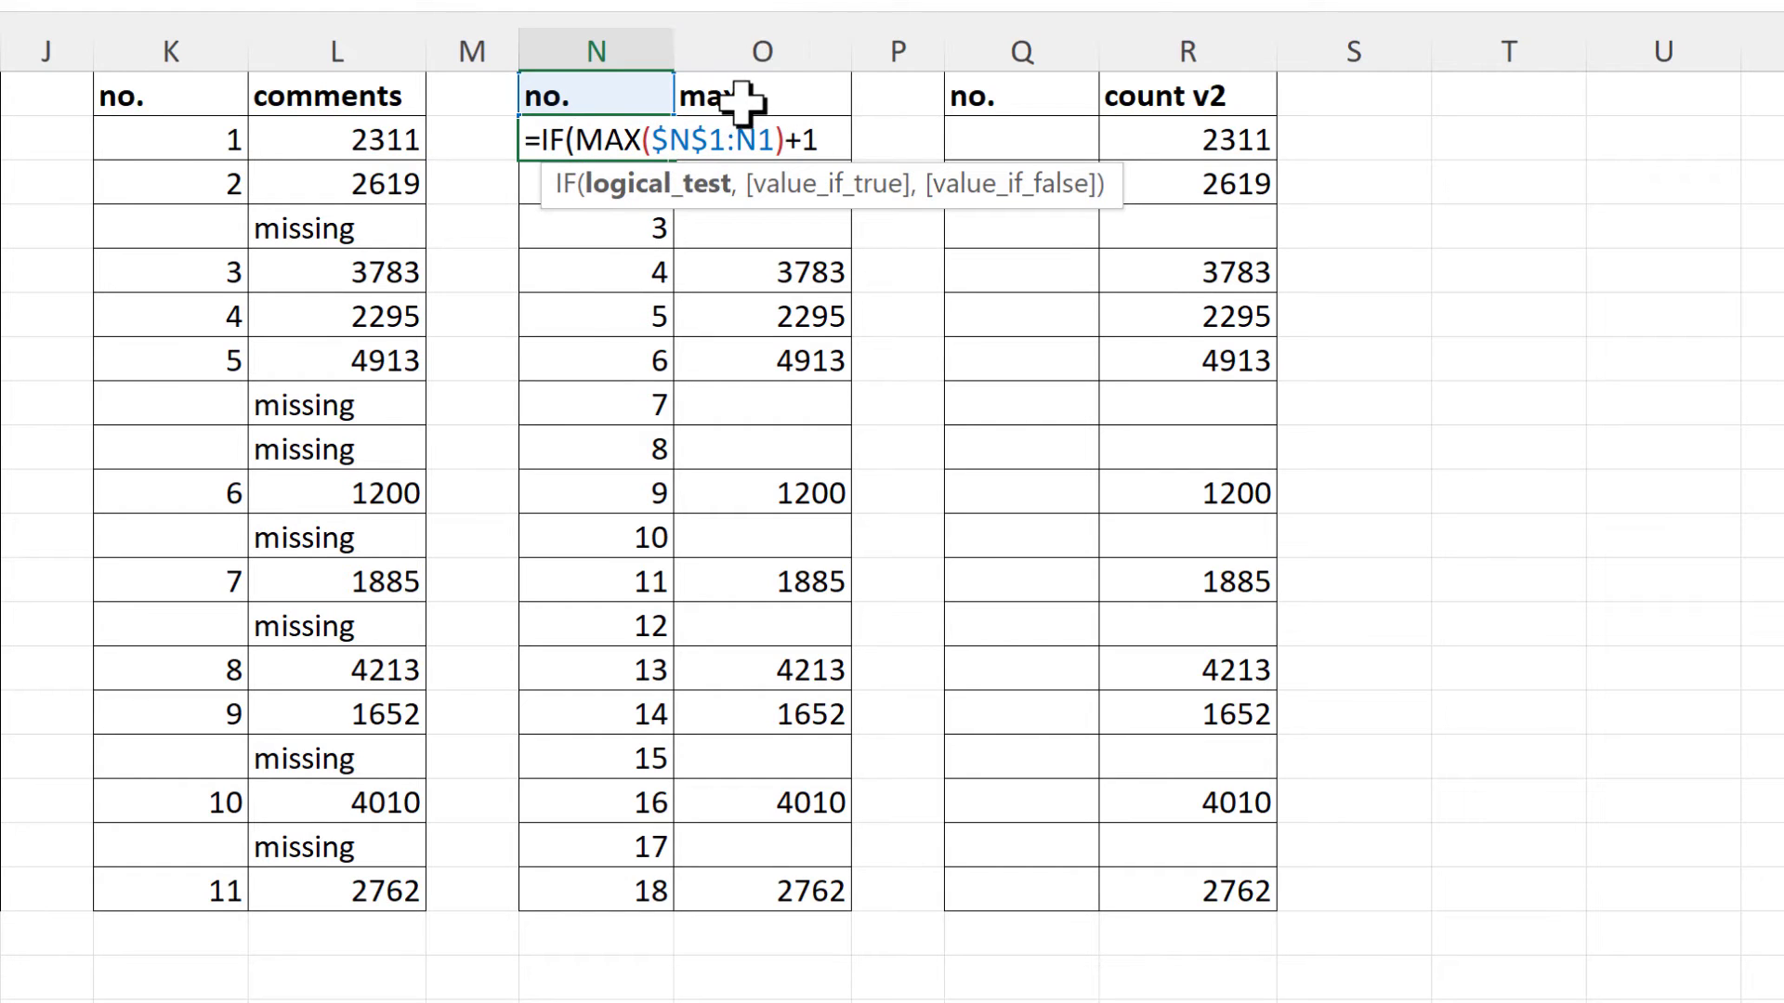
left_click(785, 97)
key("Down")
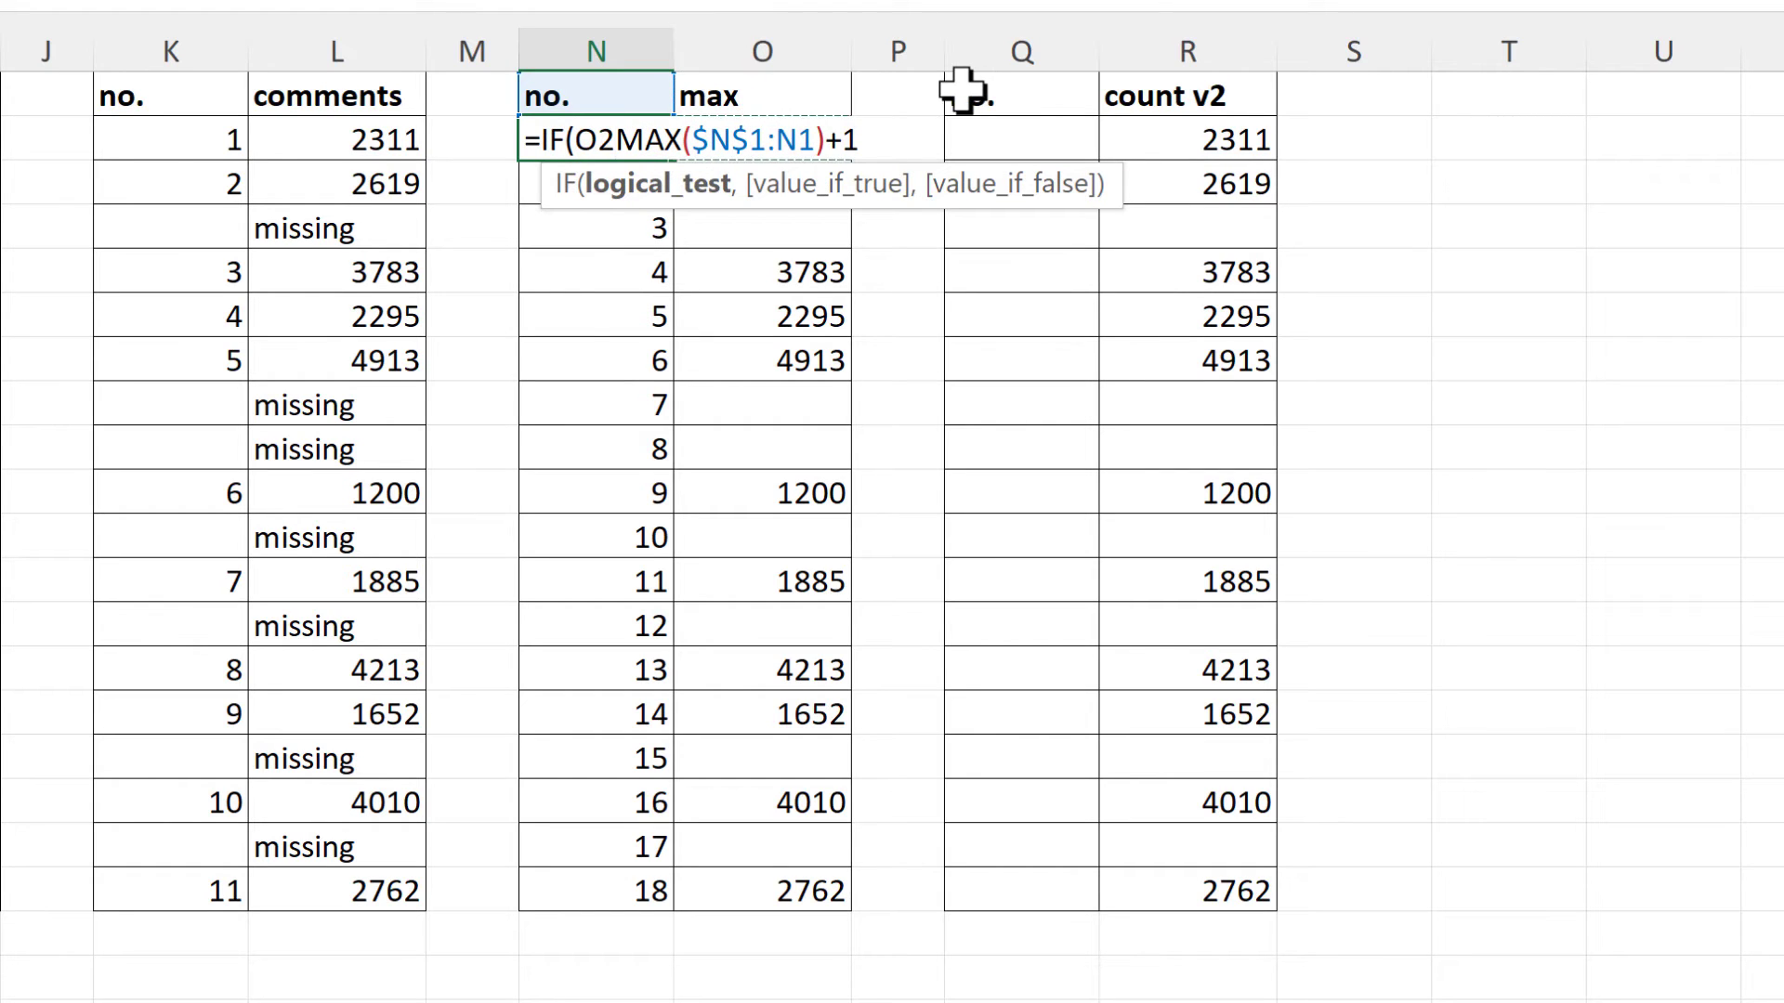
type("=\"\"")
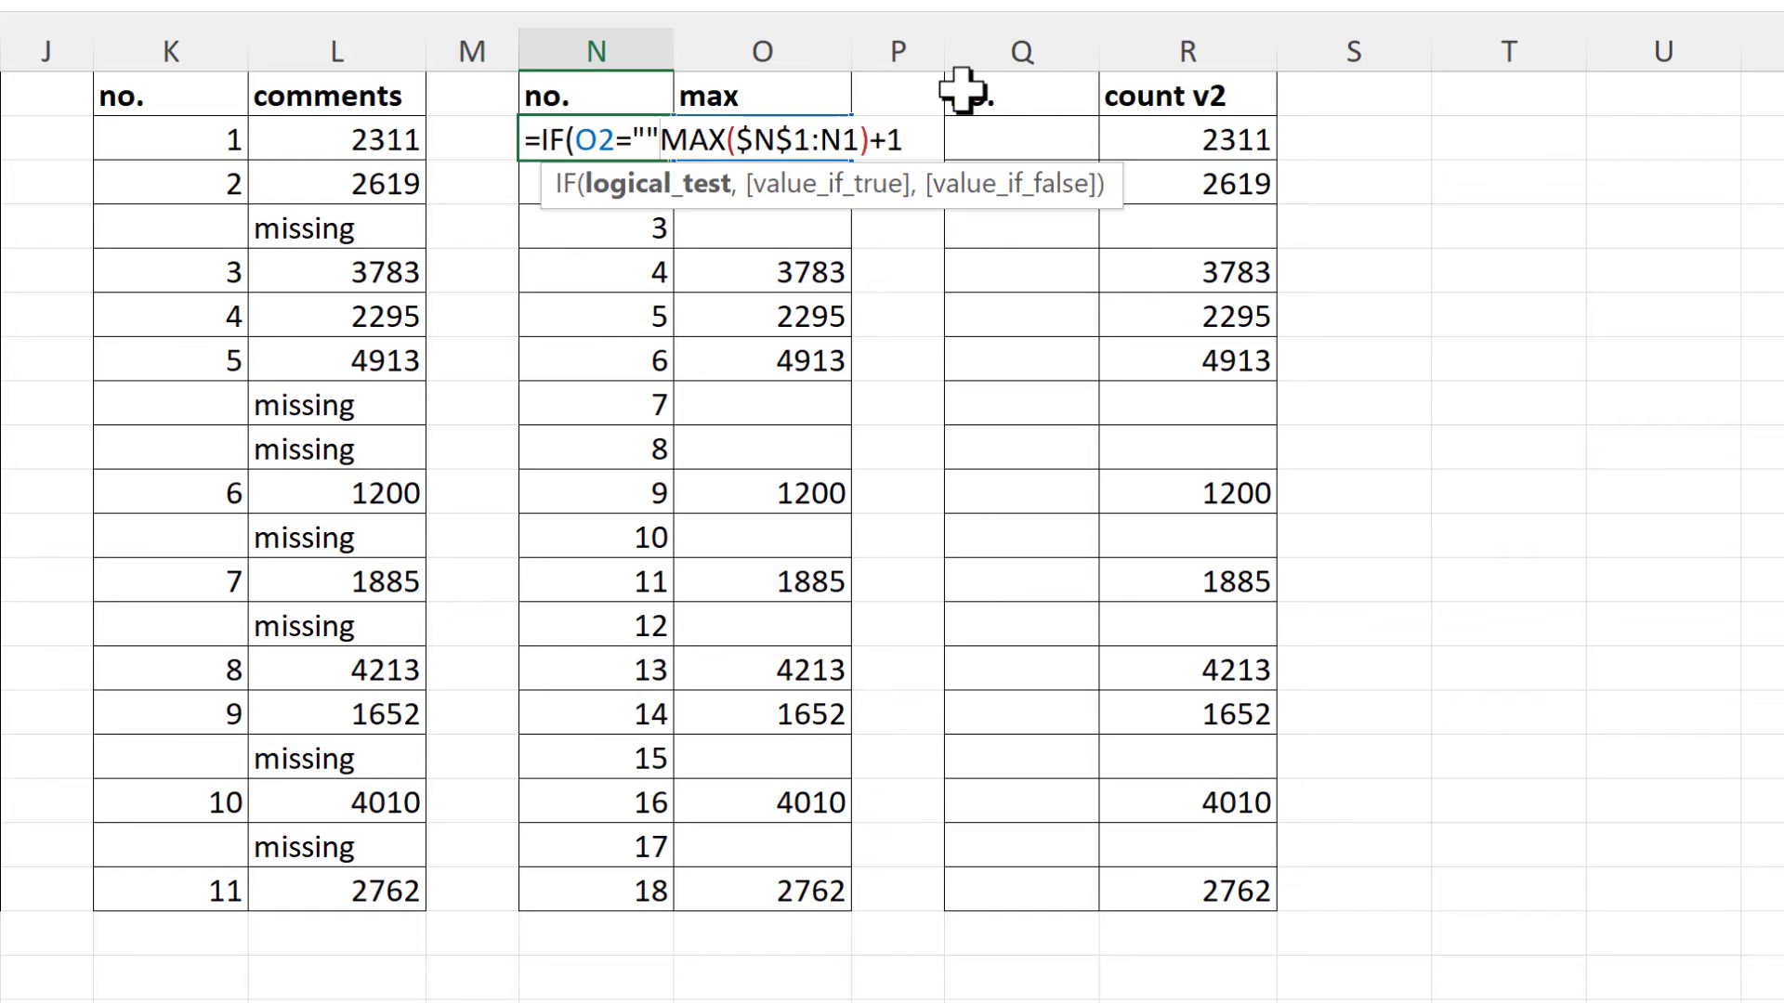
type(",")
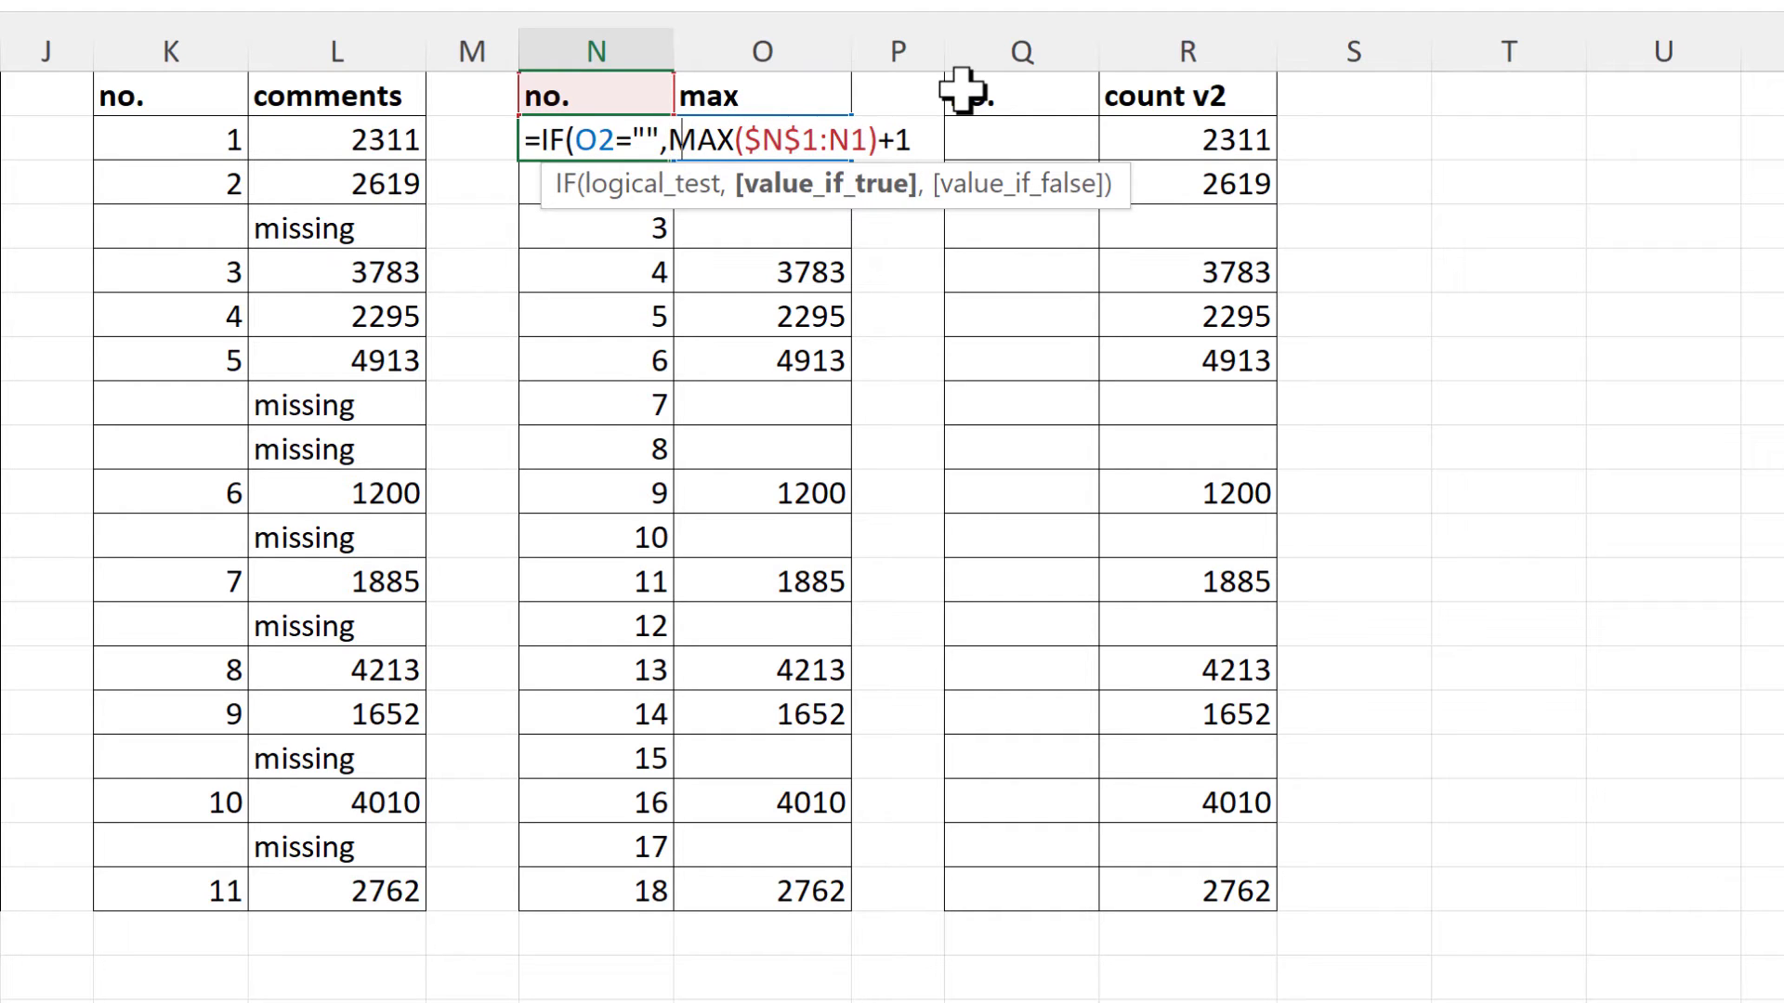
type("\"\",")
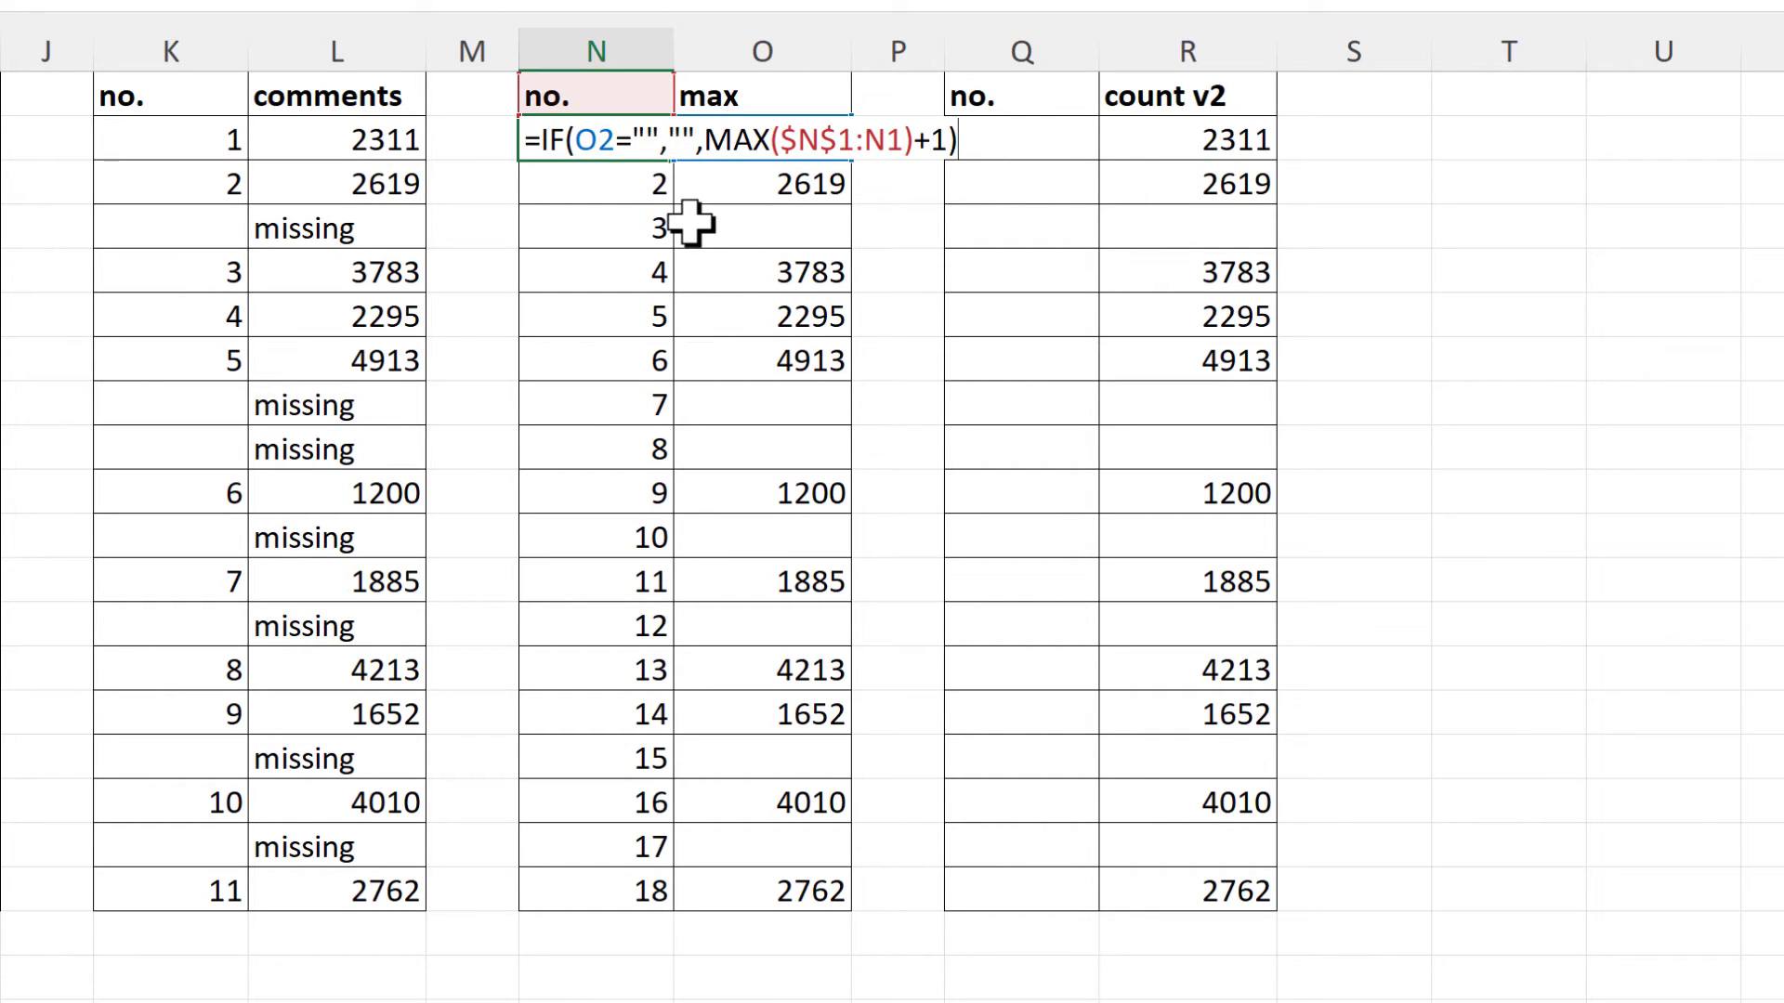
key("Return")
Step: Copy the formula down the max table's no. column and check the last row's formula
left_click(646, 144)
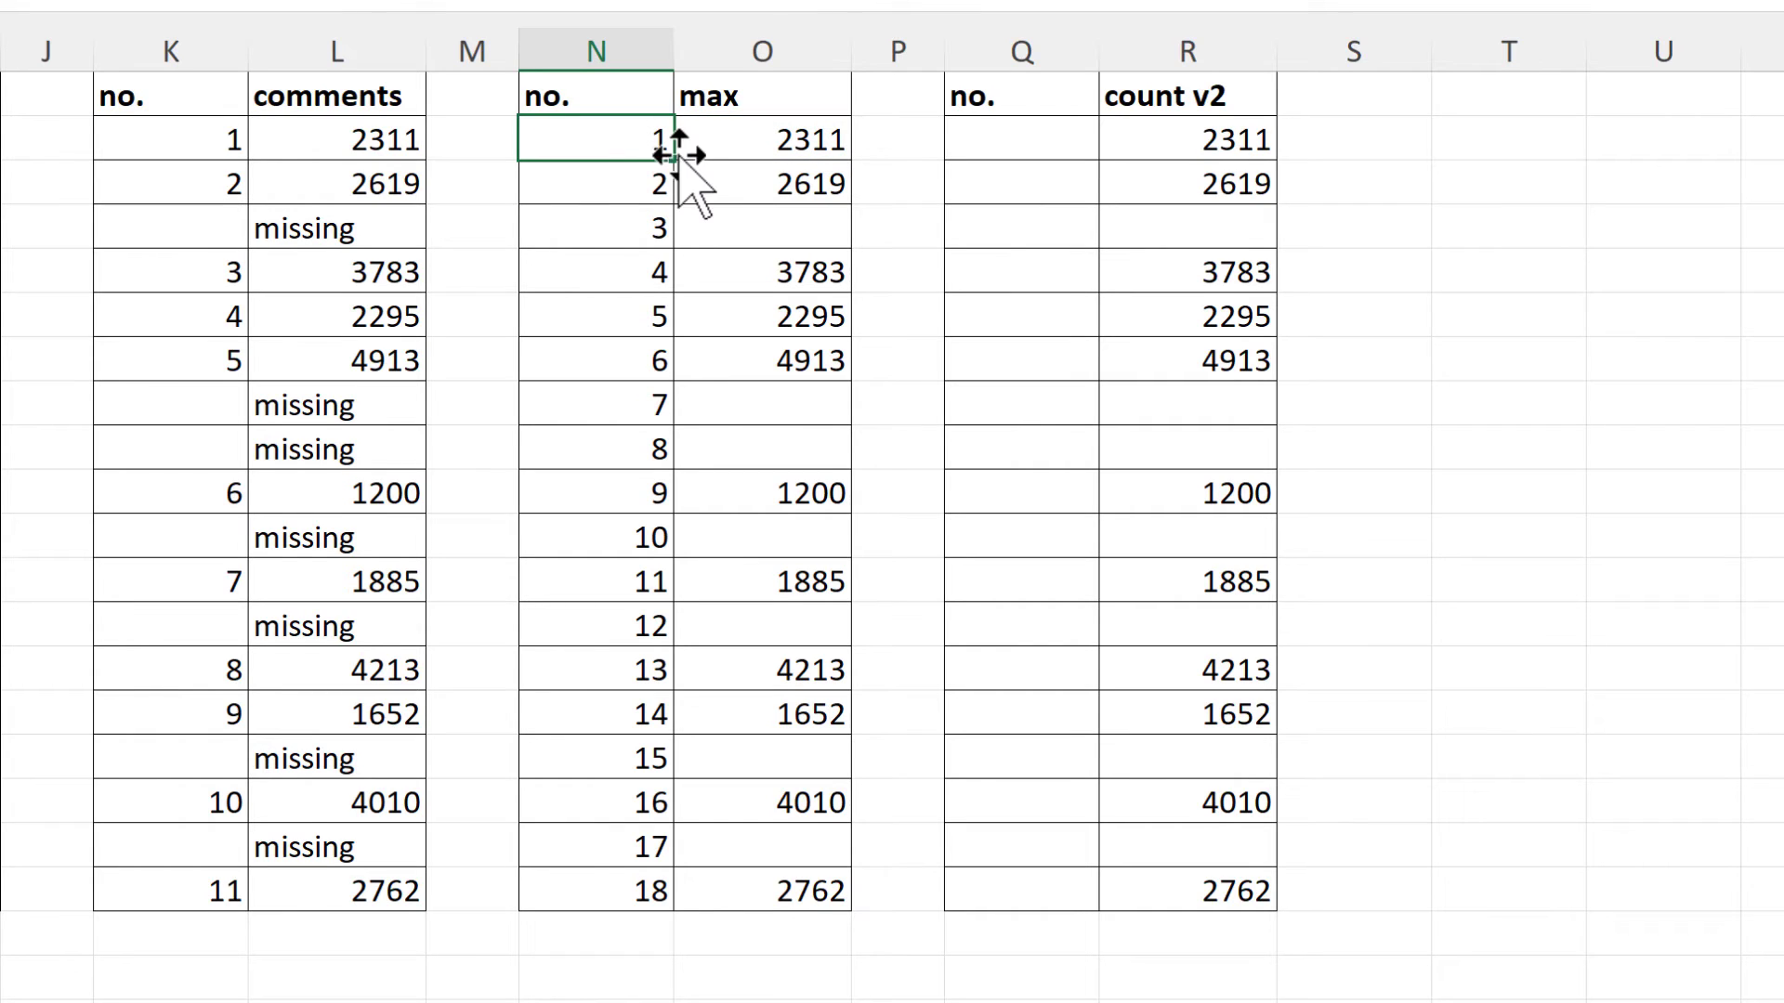
double_click(673, 159)
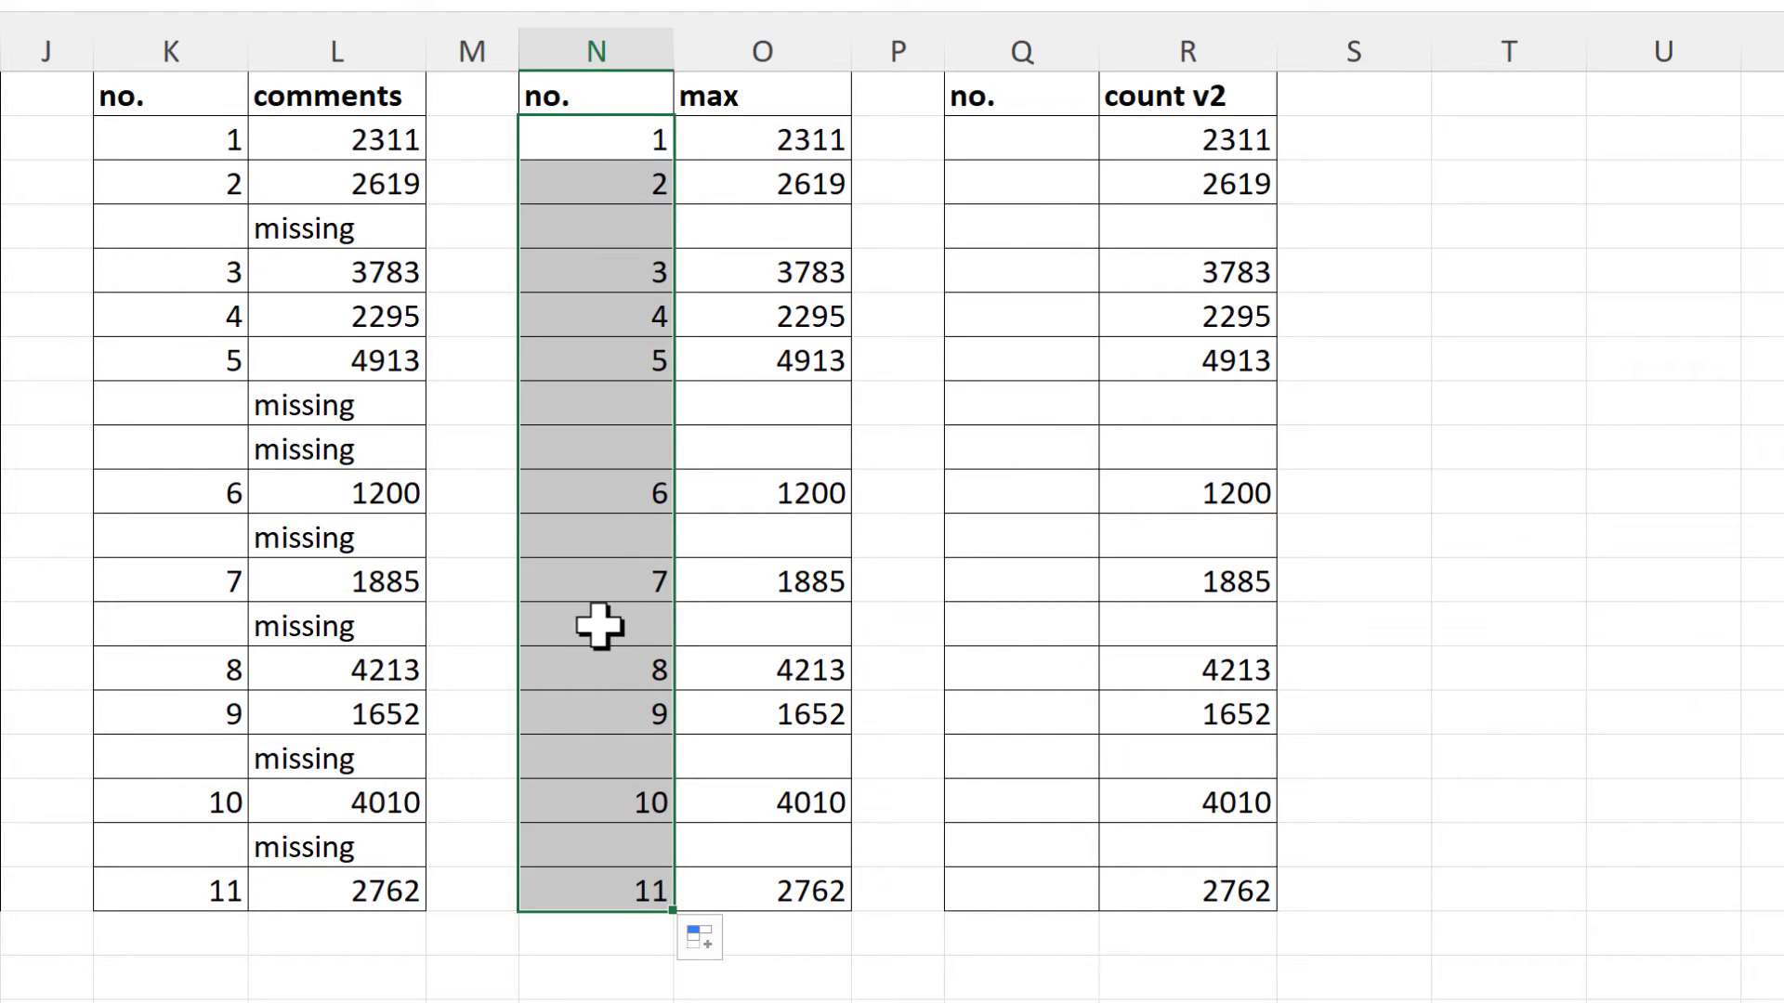
left_click(592, 890)
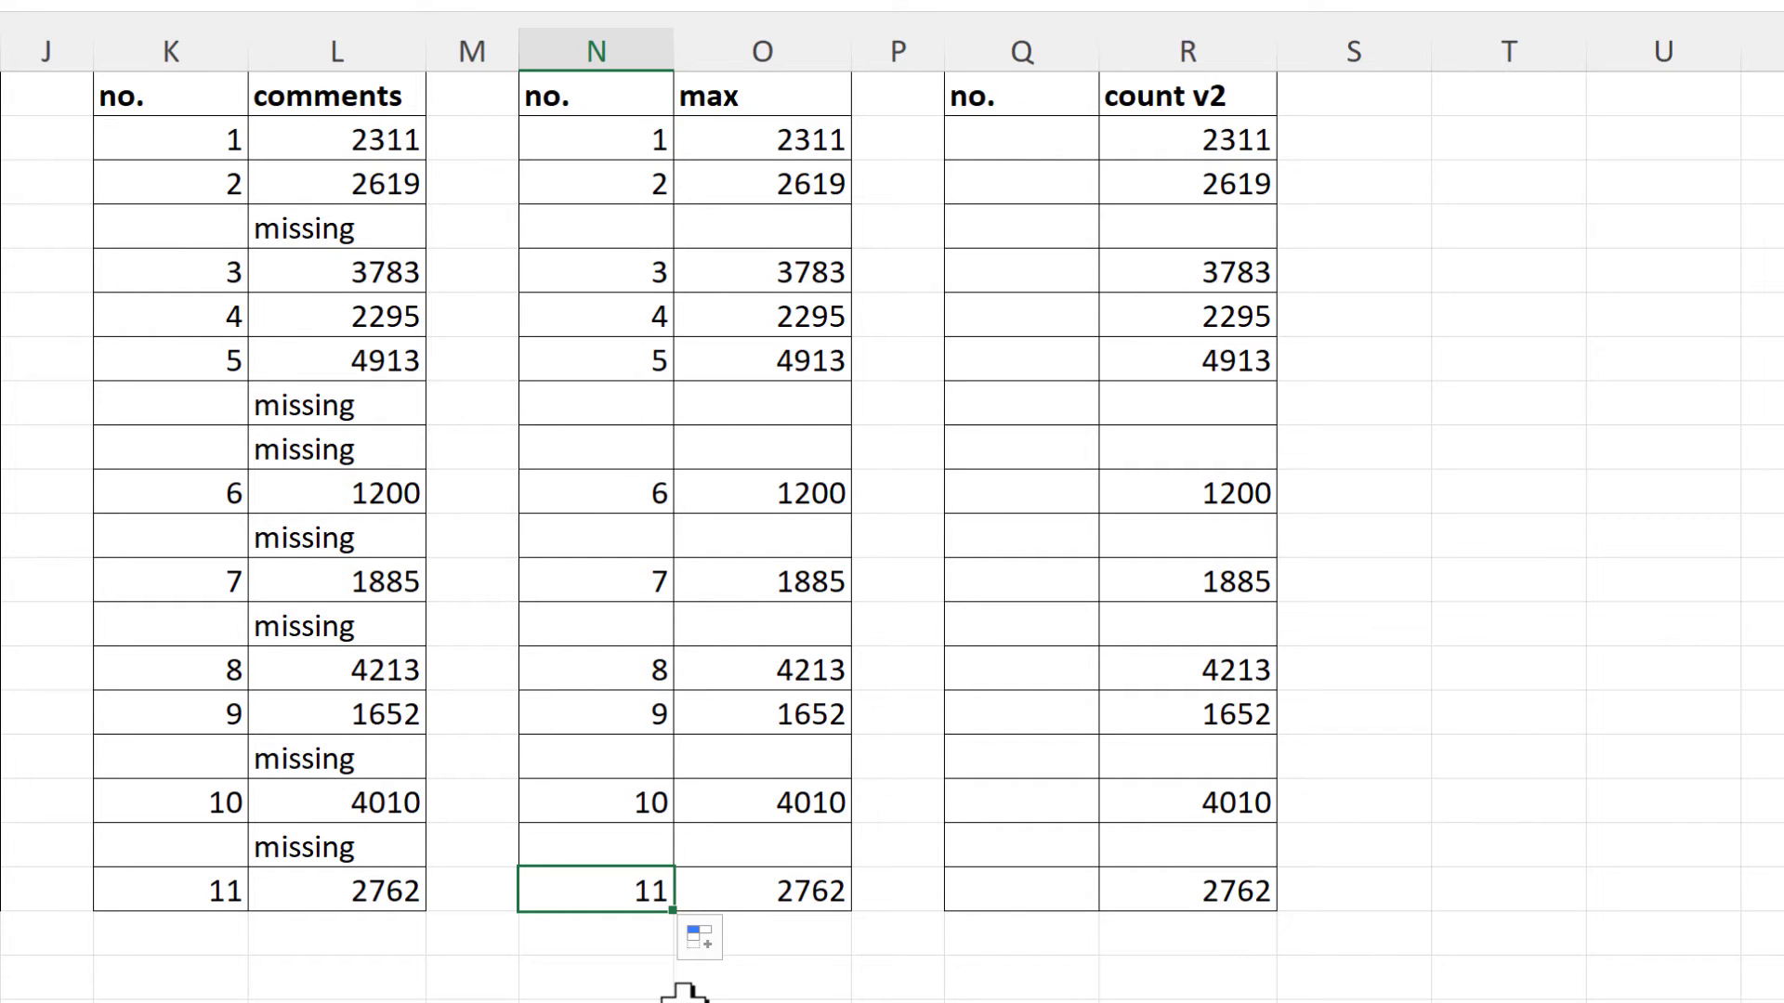
key("F2")
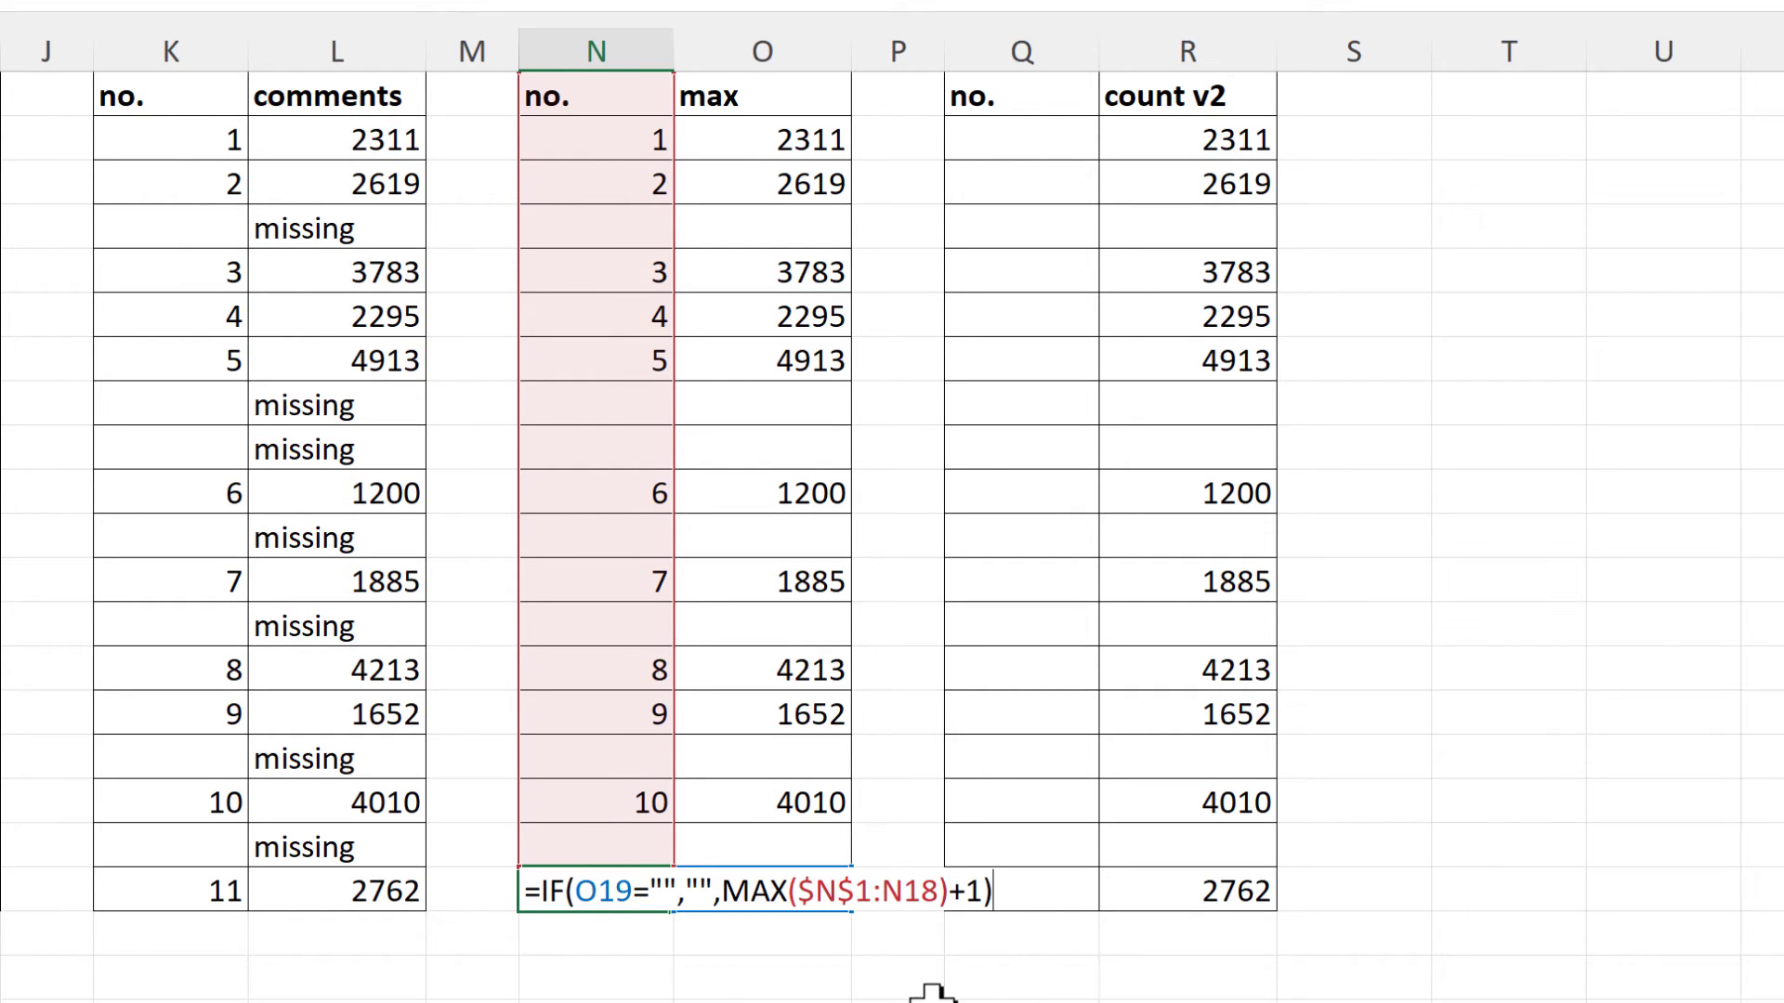
key("Return")
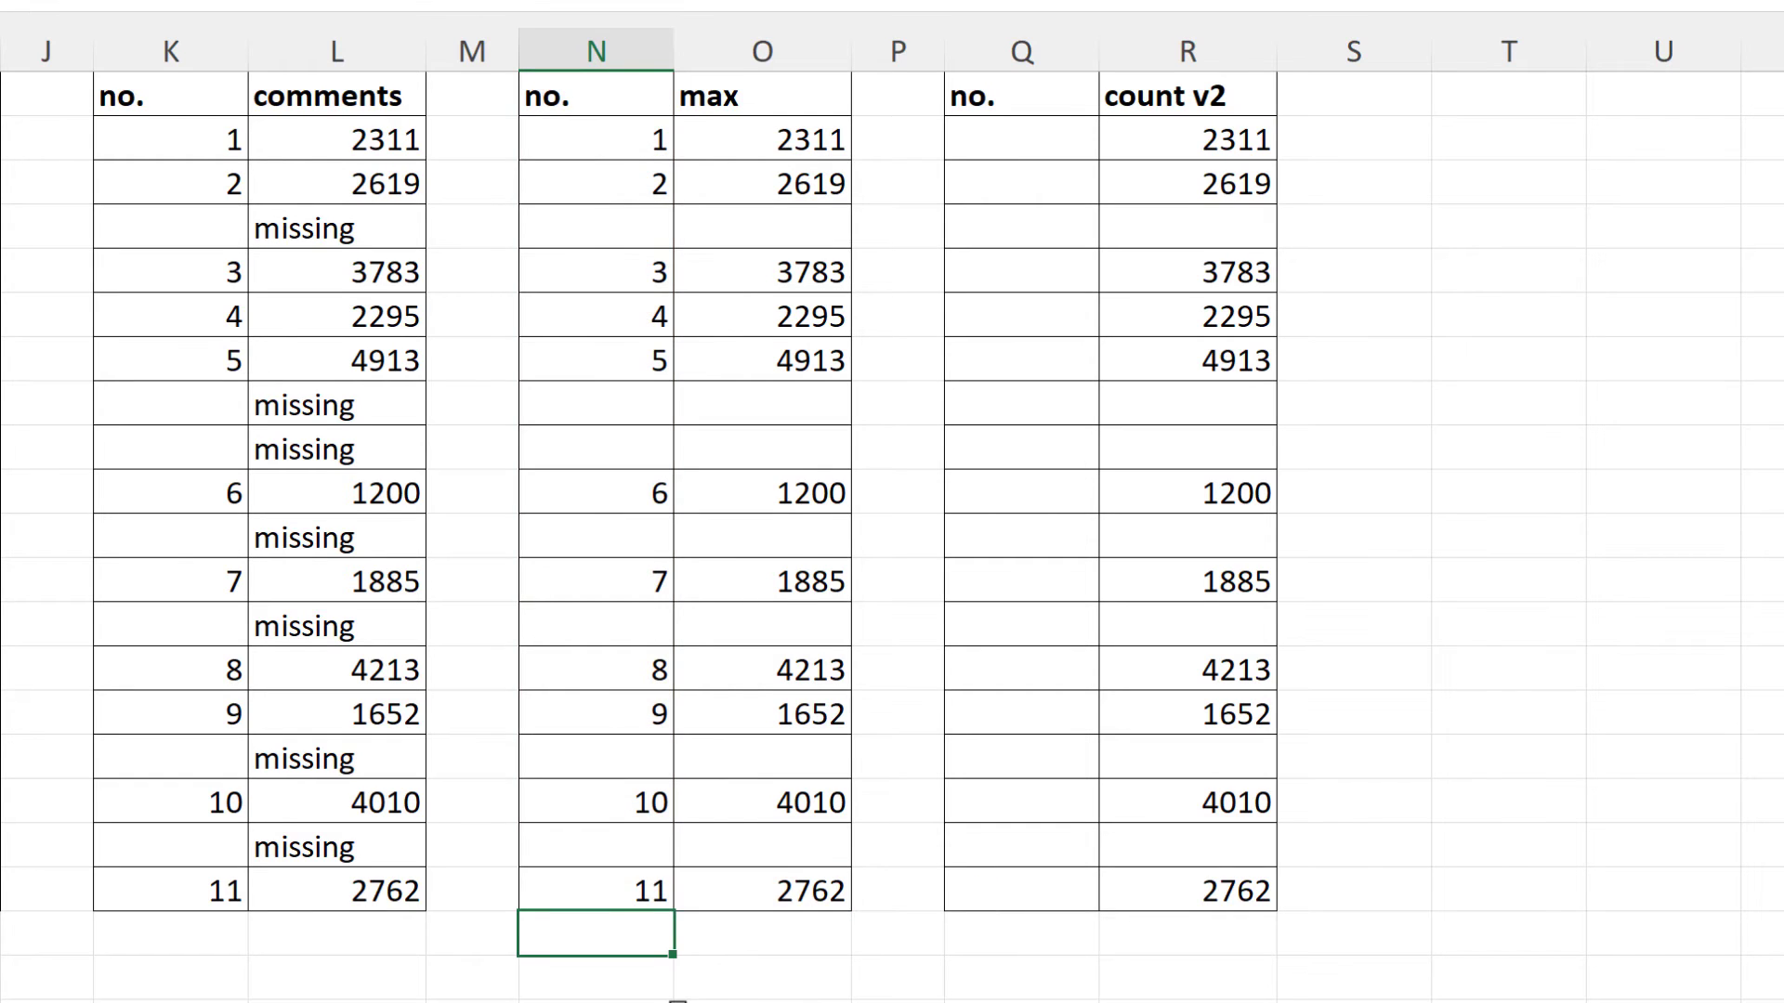
Step: Enter =COUNT($Q$1:Q1)+1 in Q2 and fill it down to Q18, numbering every row 1–18
left_click(980, 135)
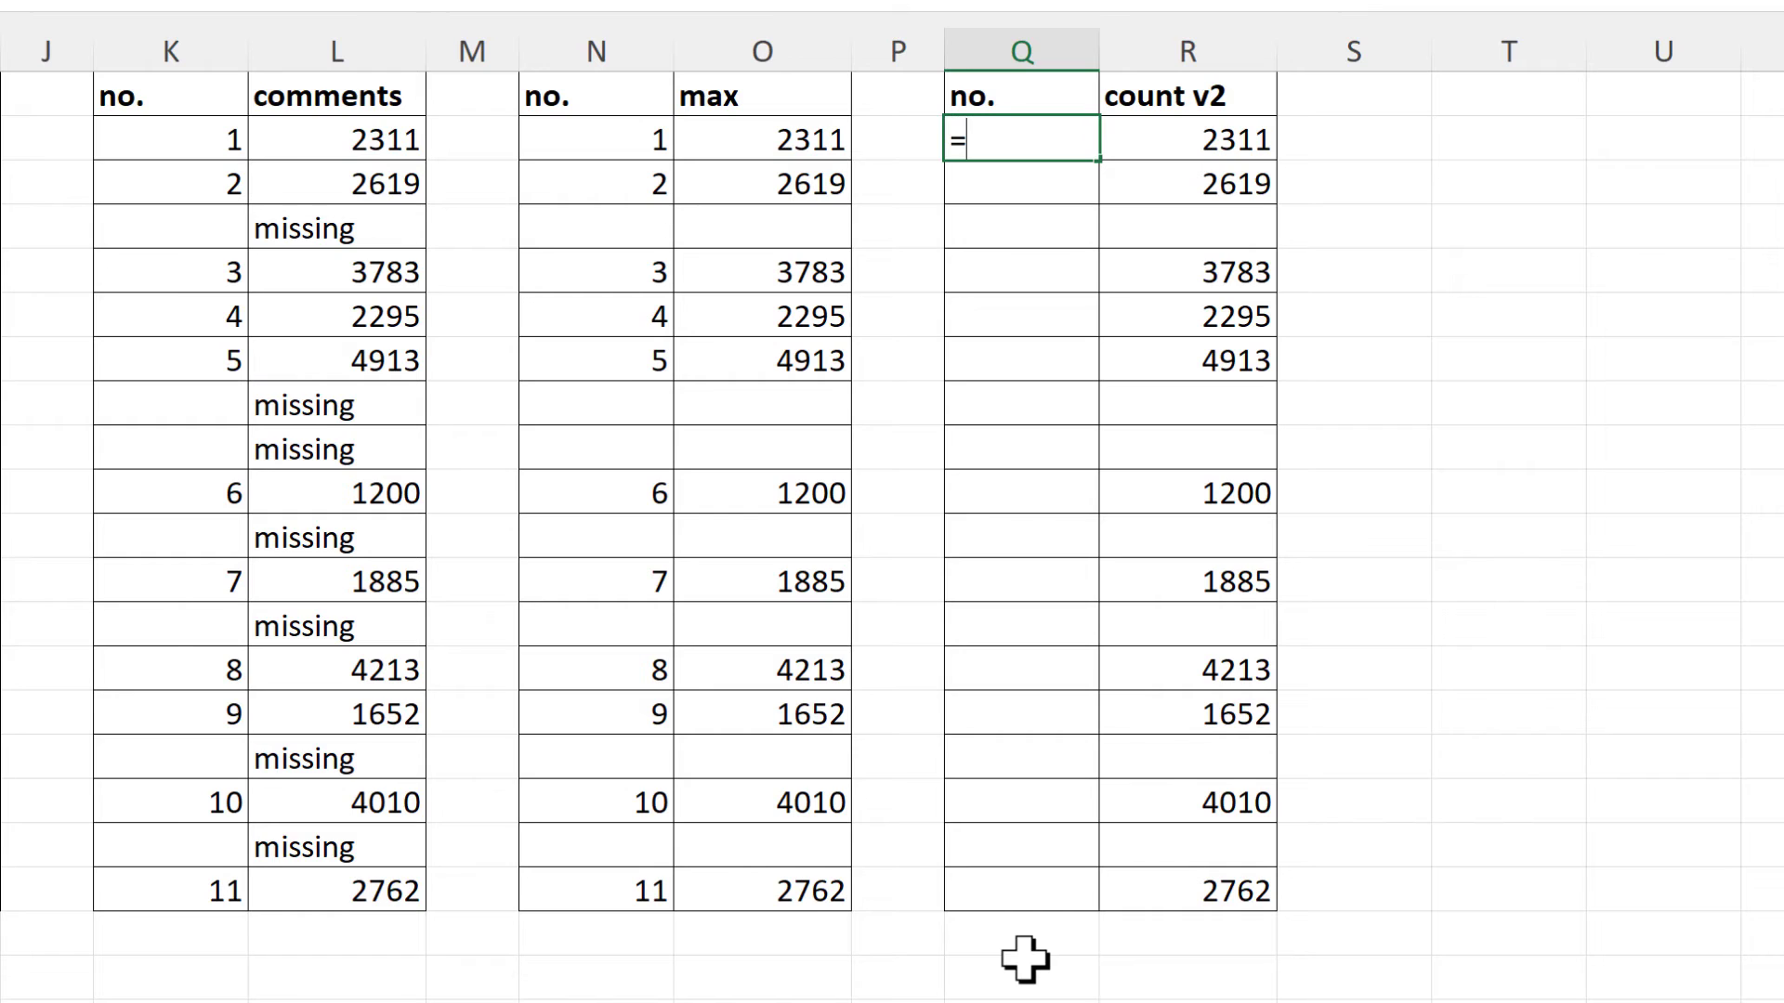
type("=count")
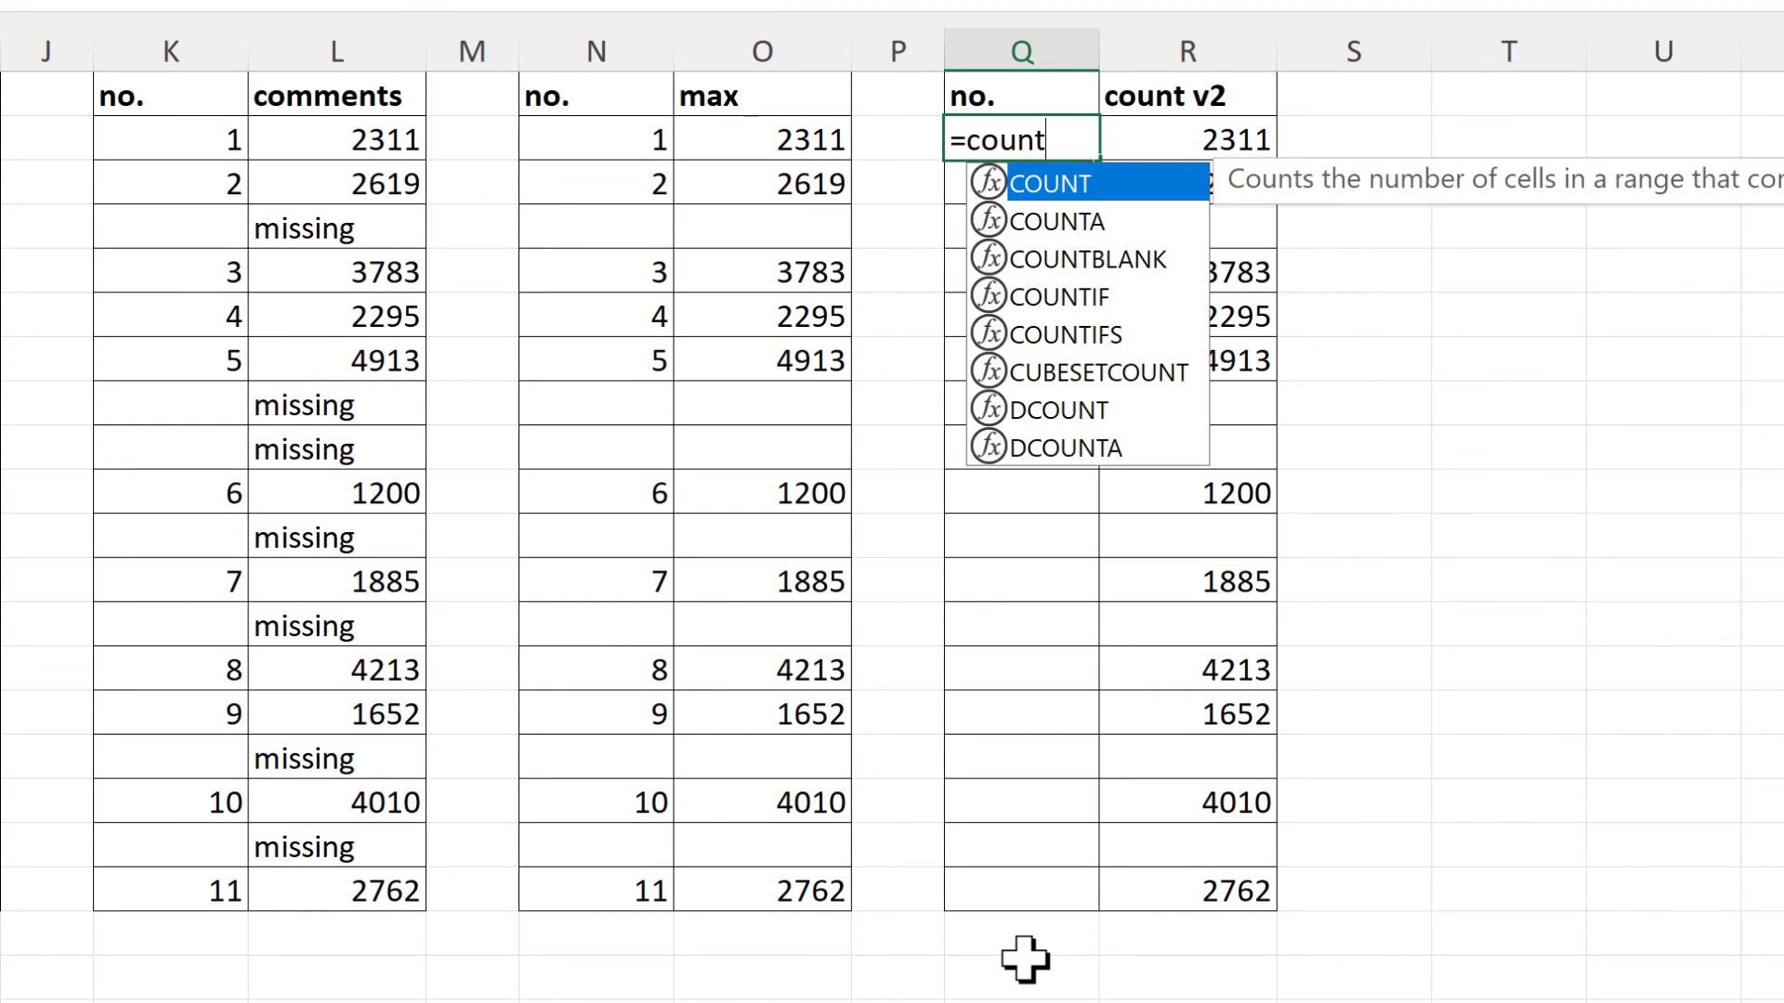
key("Tab")
left_click(1039, 90)
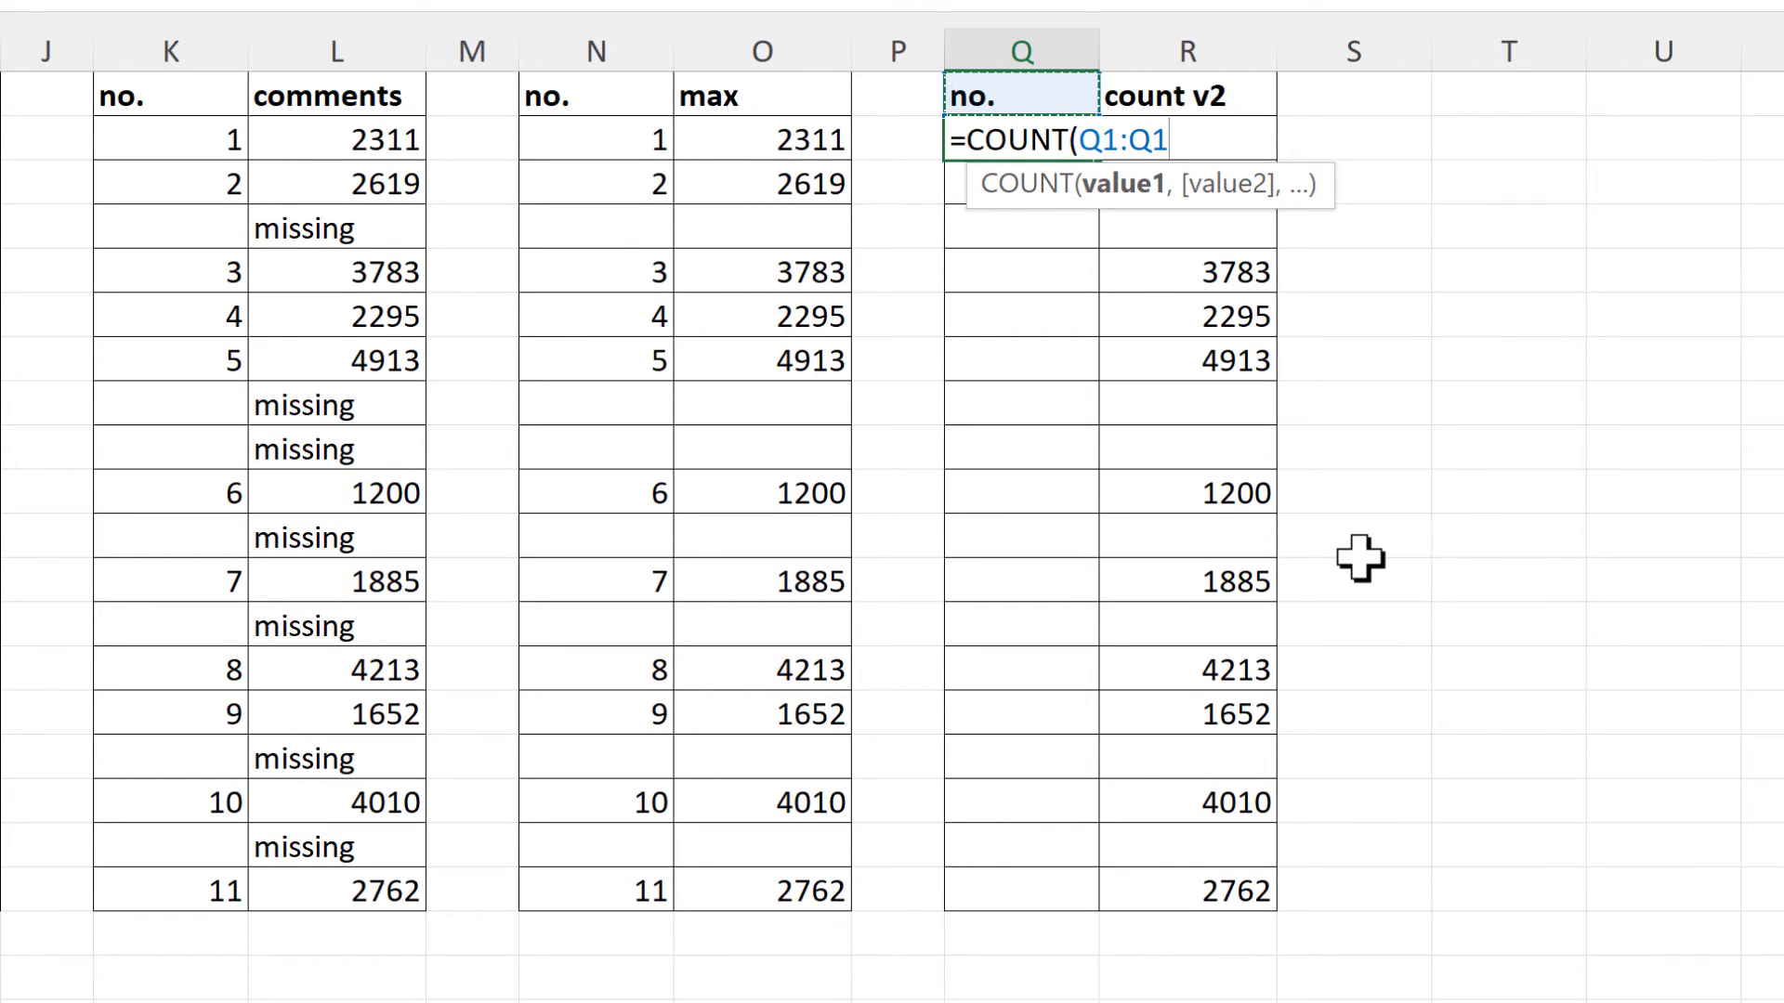
type(")")
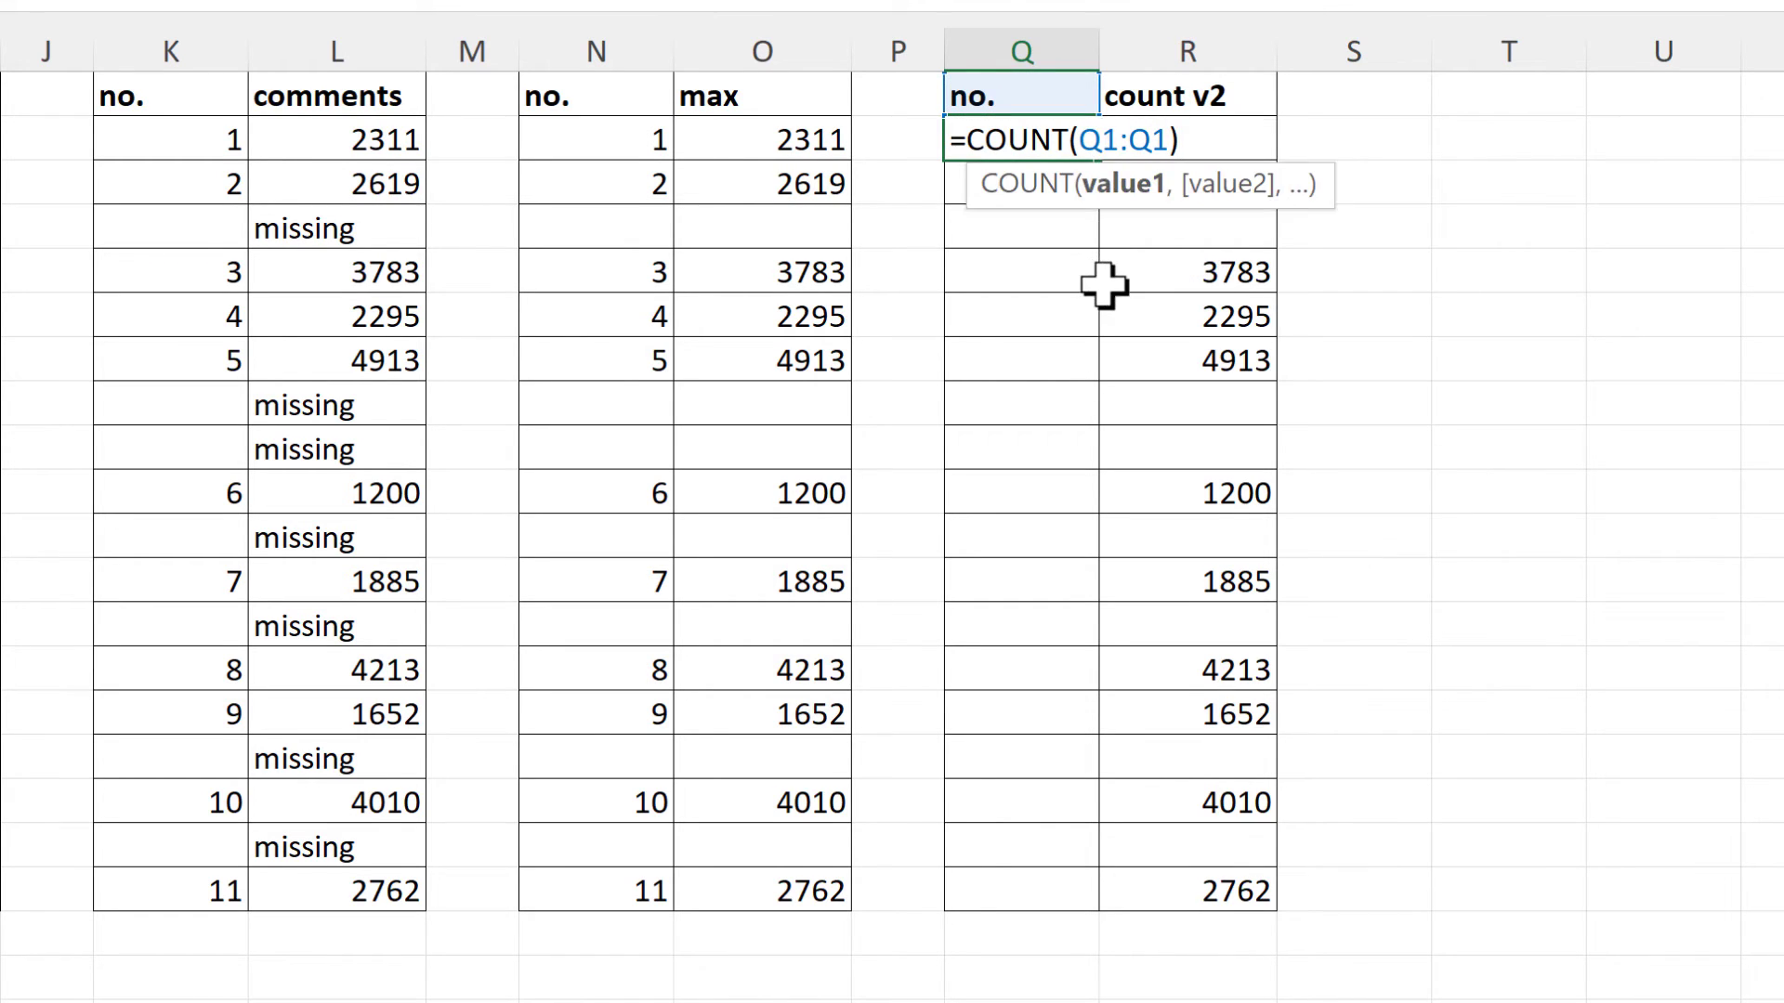
key("F4")
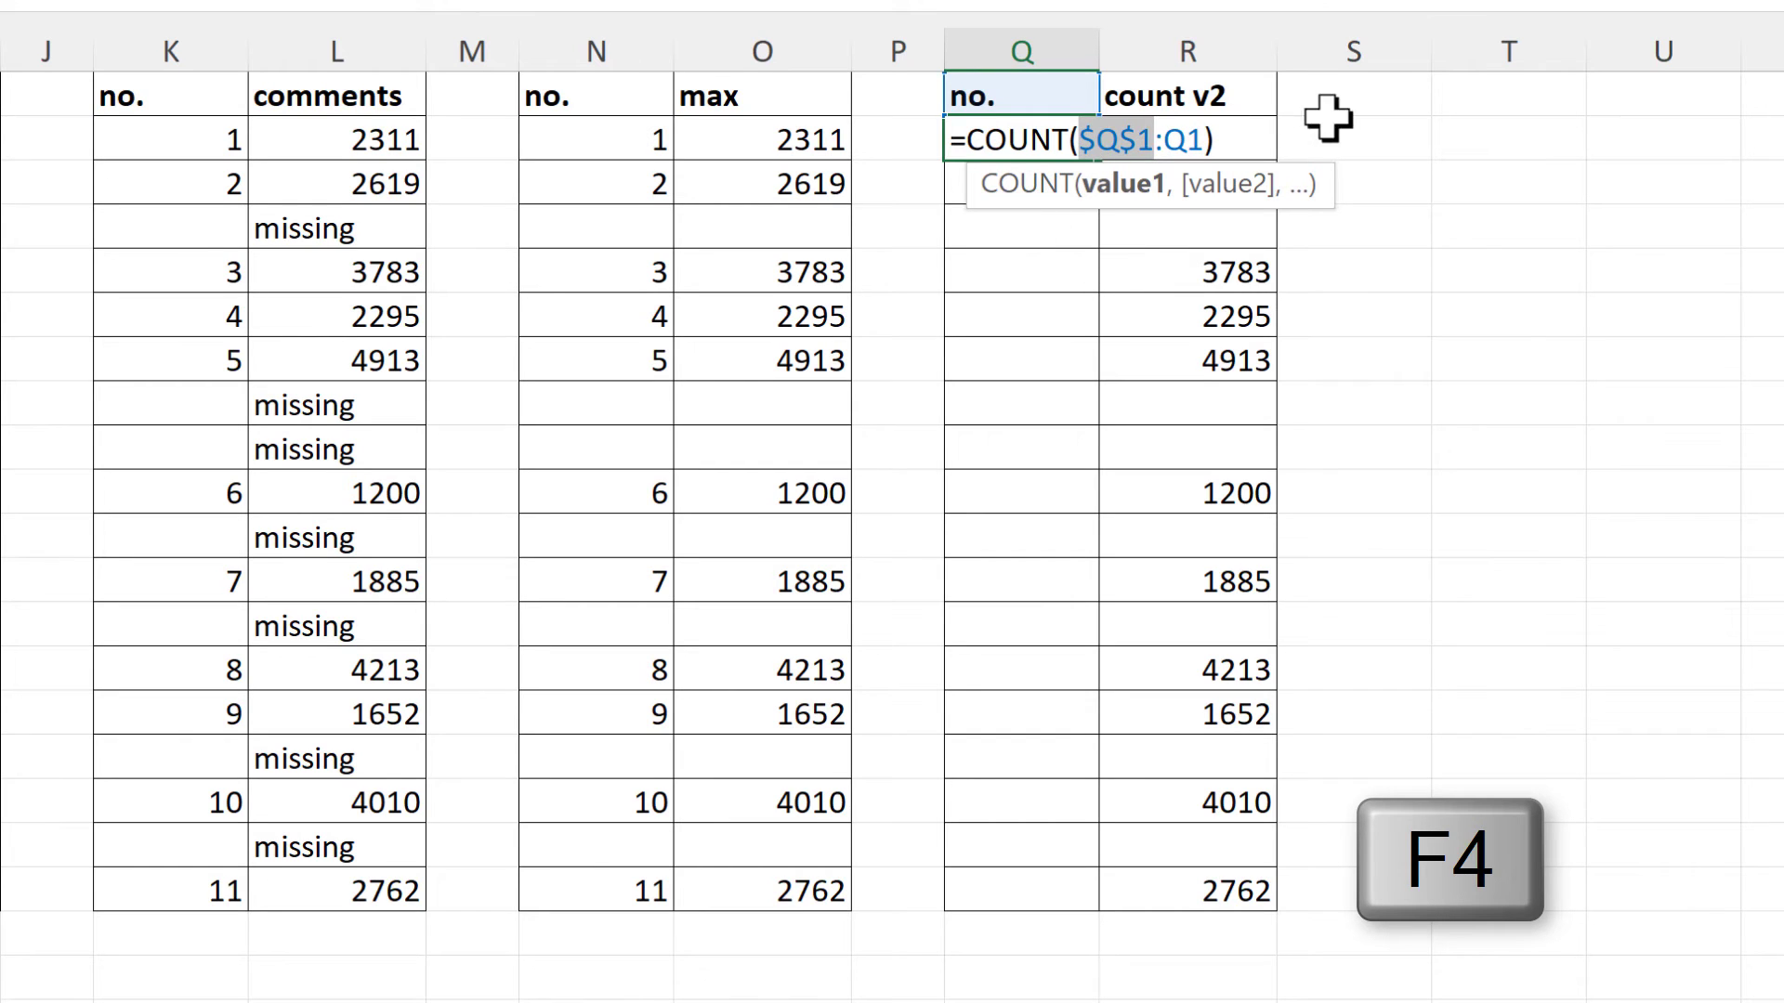
key("End")
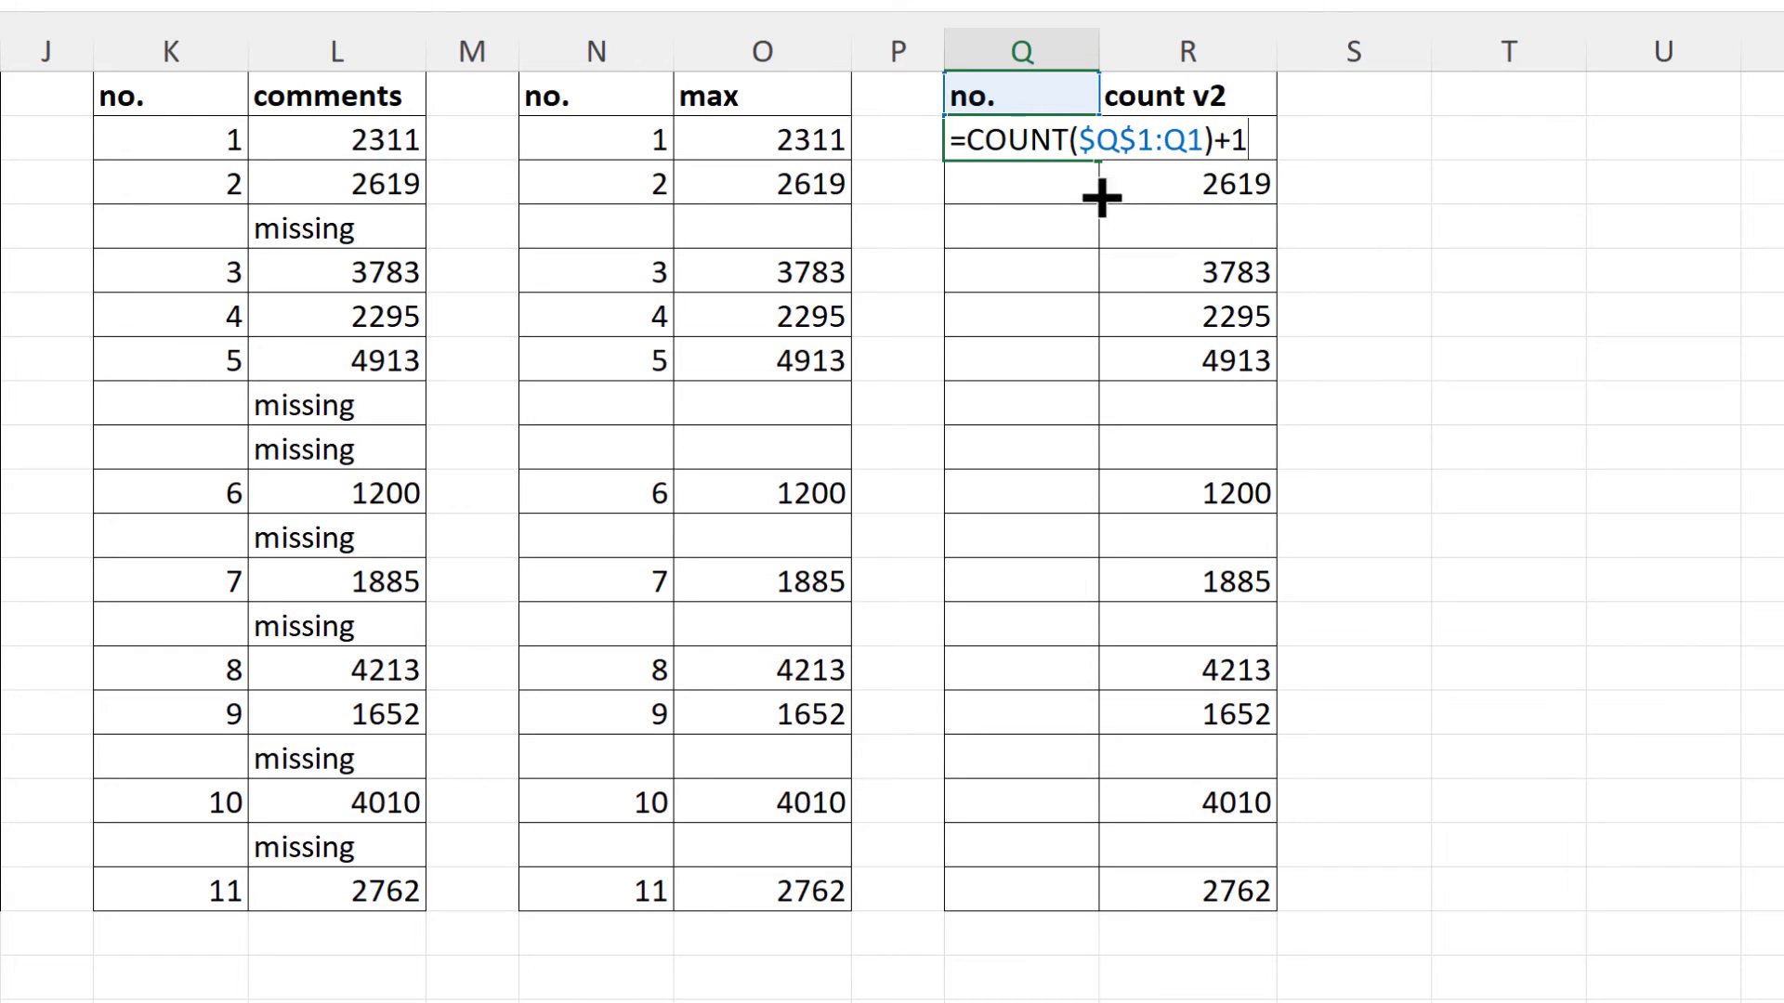
key("Return")
left_click(1067, 137)
left_click_drag(1095, 159, 1053, 897)
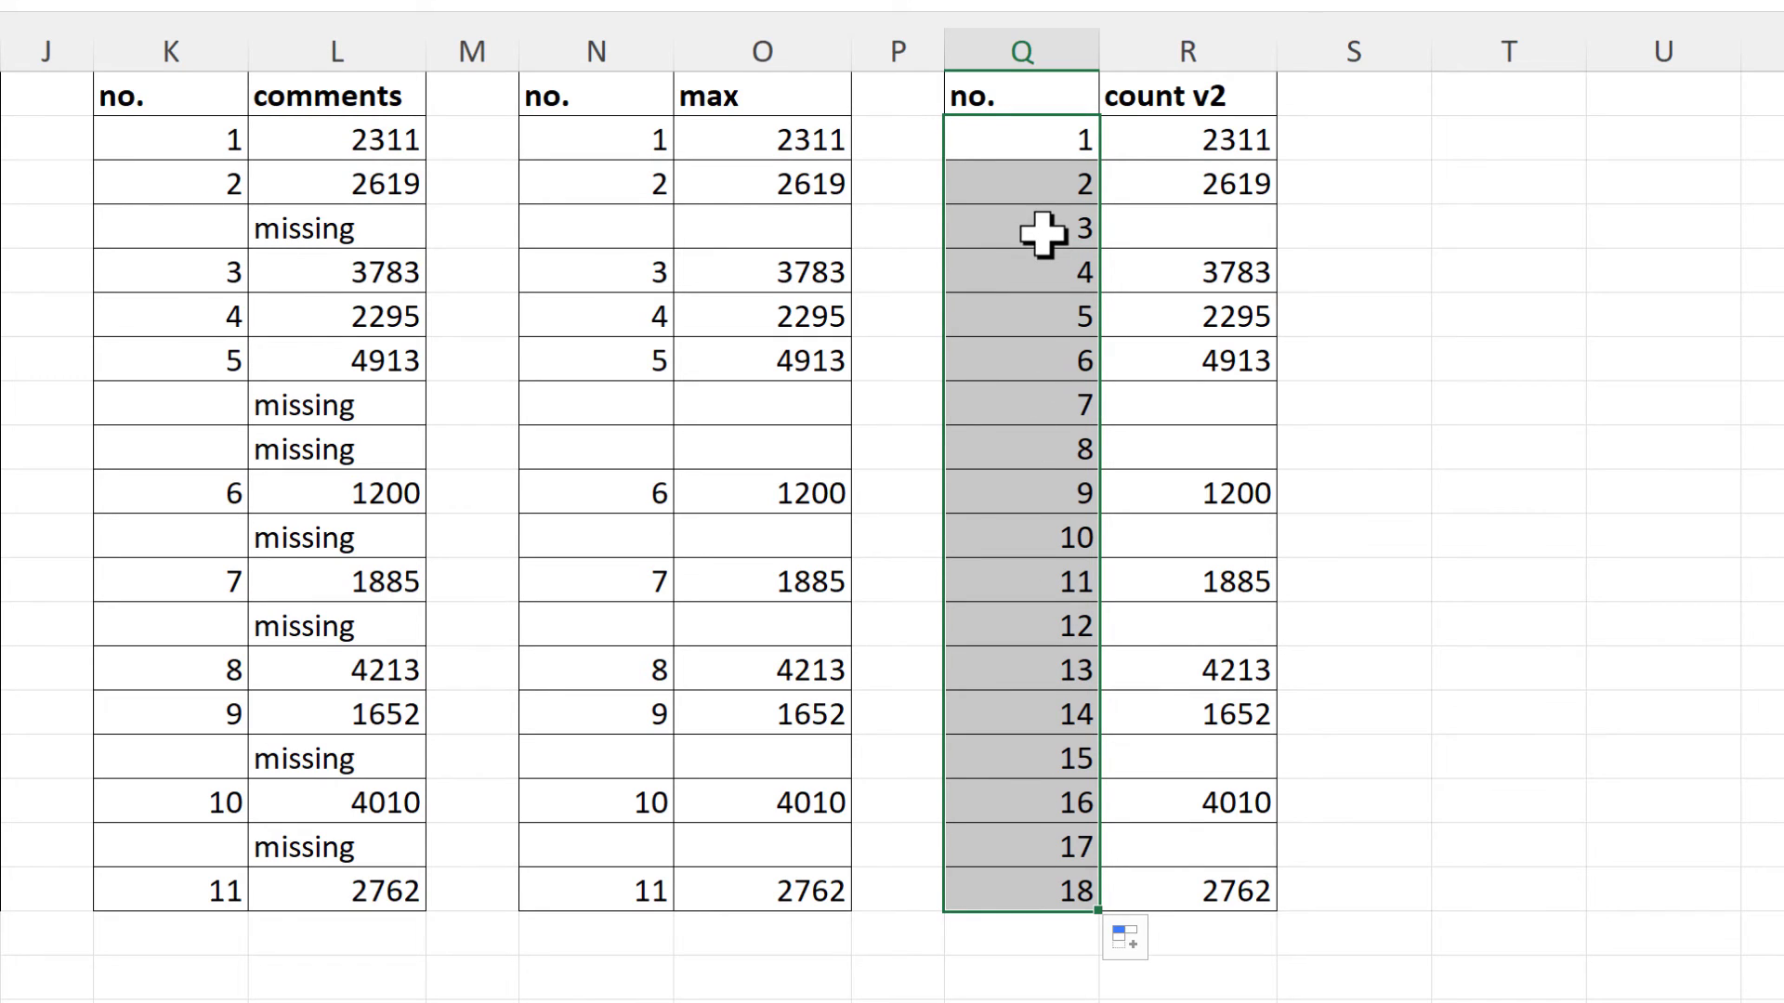
Step: Change Q2 to =IF(R2="","",COUNT($Q$1:Q1)+1) and fill it down the count v2 no. column
left_click(1029, 139)
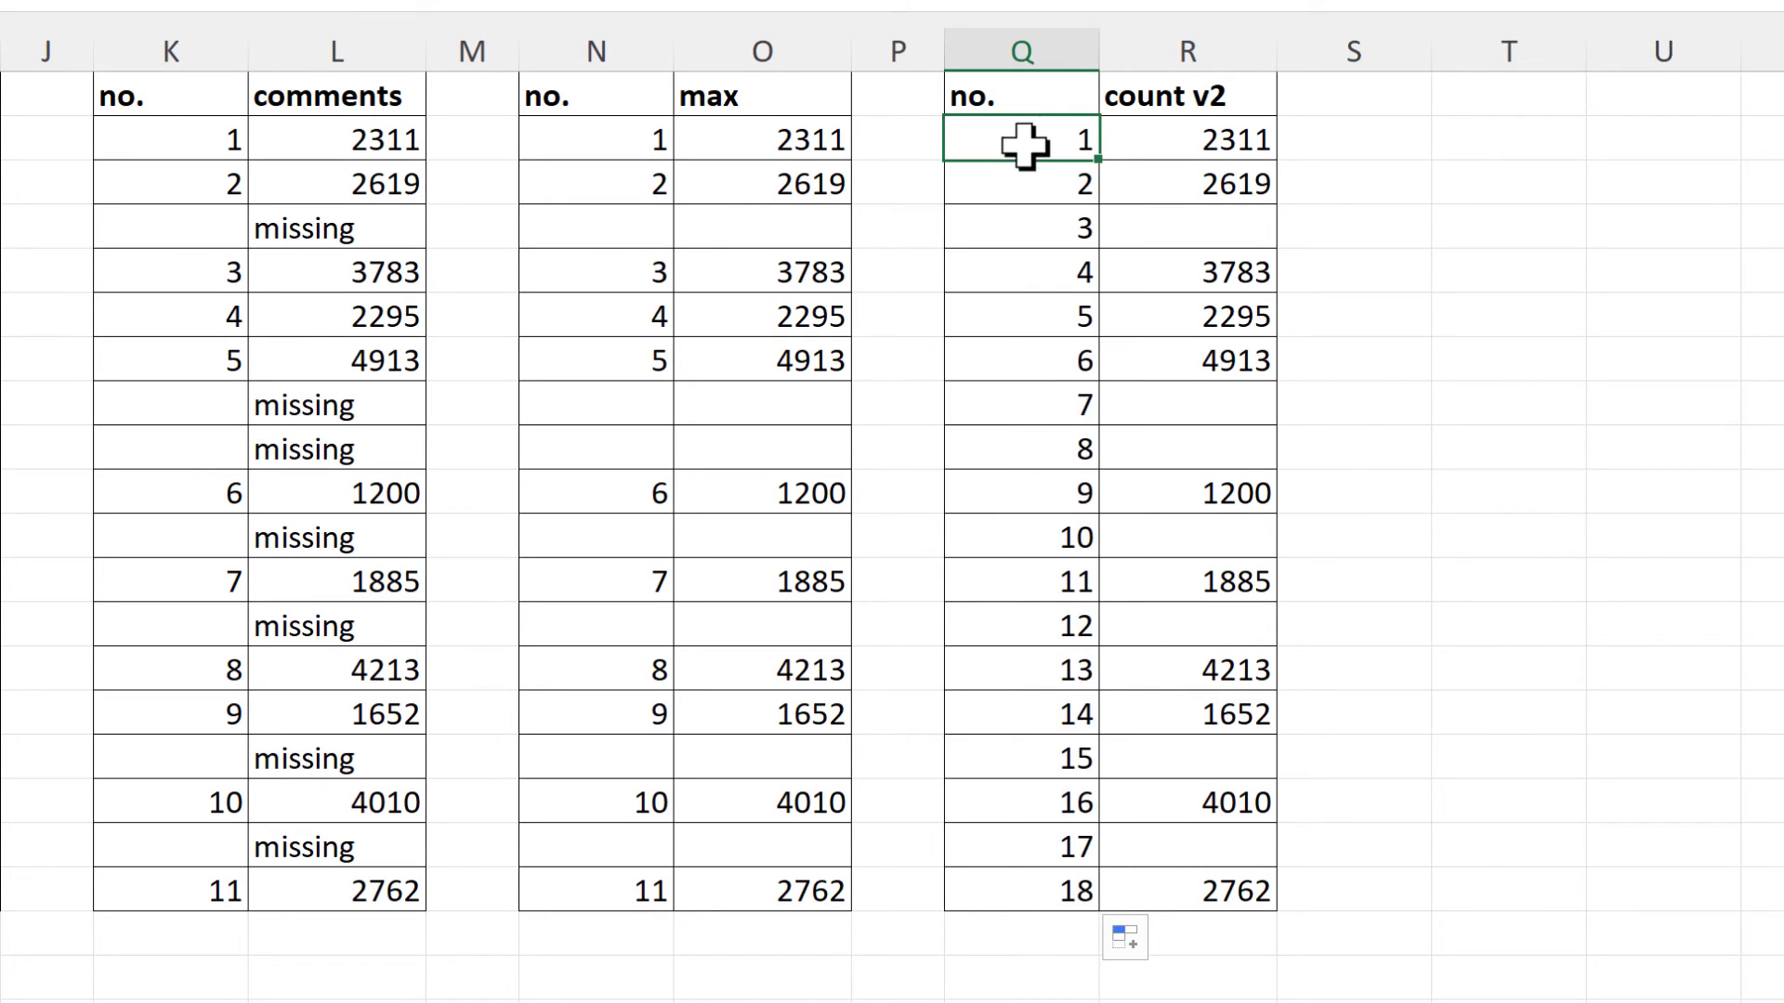
double_click(1022, 147)
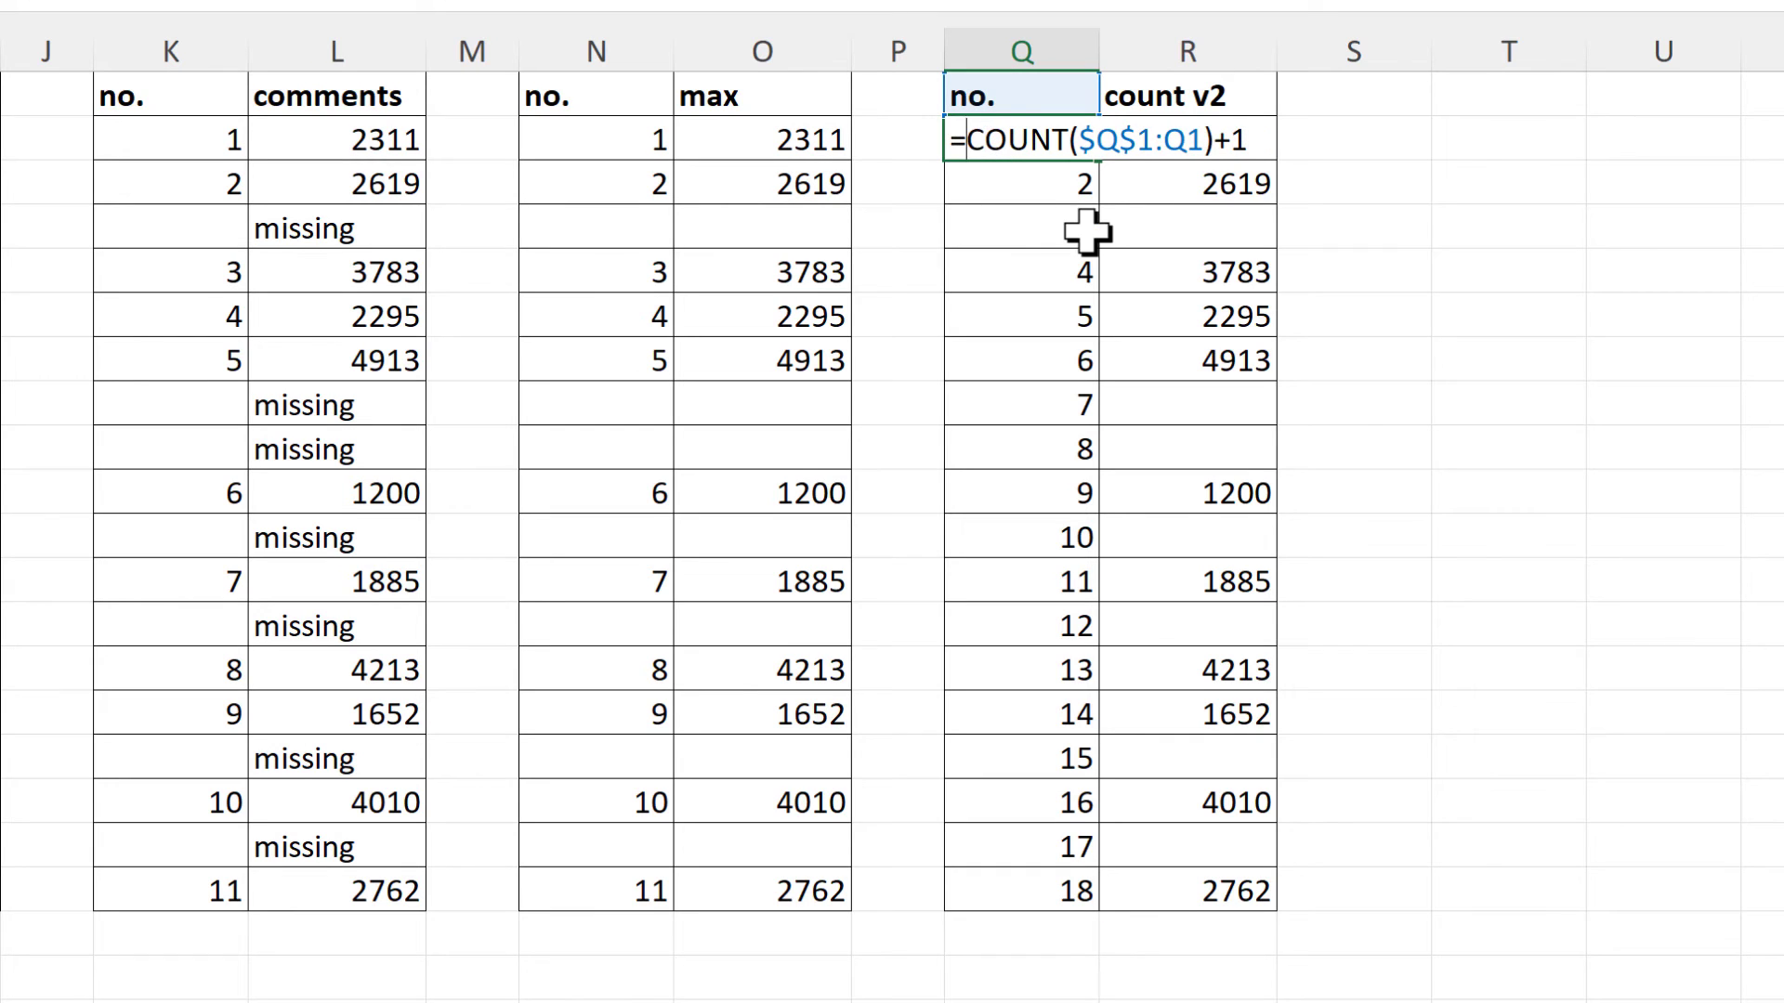
type("IF(")
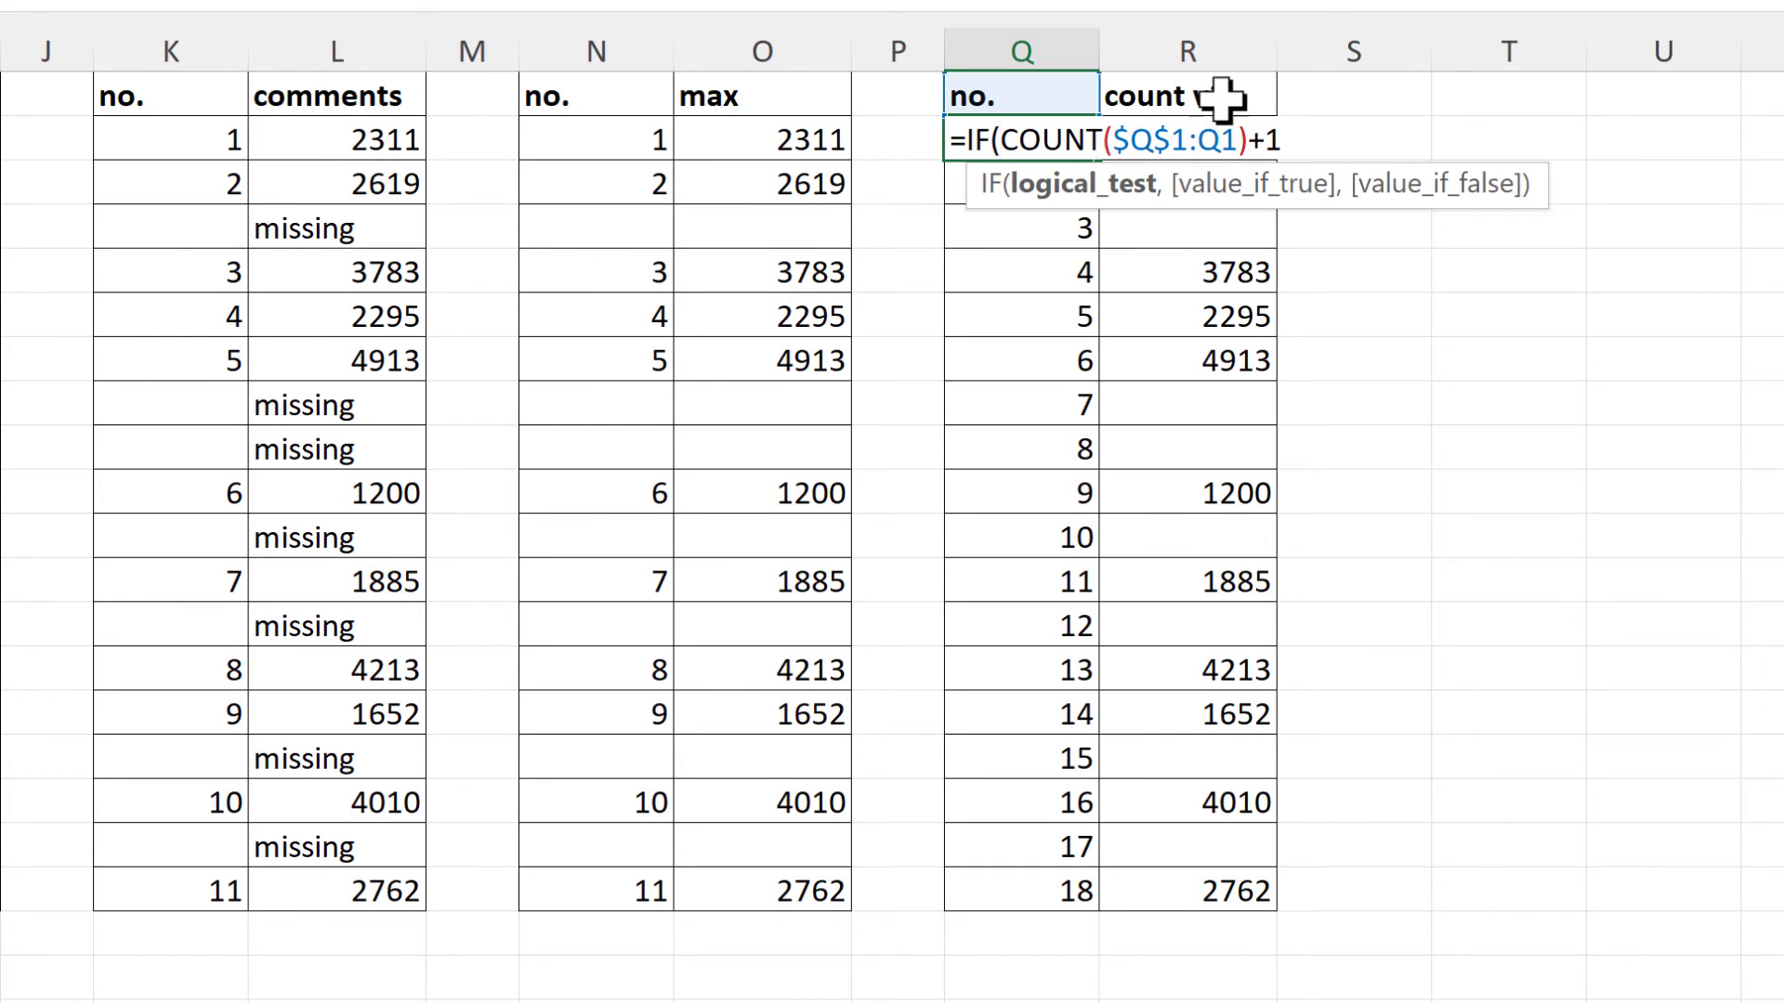
left_click(1241, 111)
key("Down")
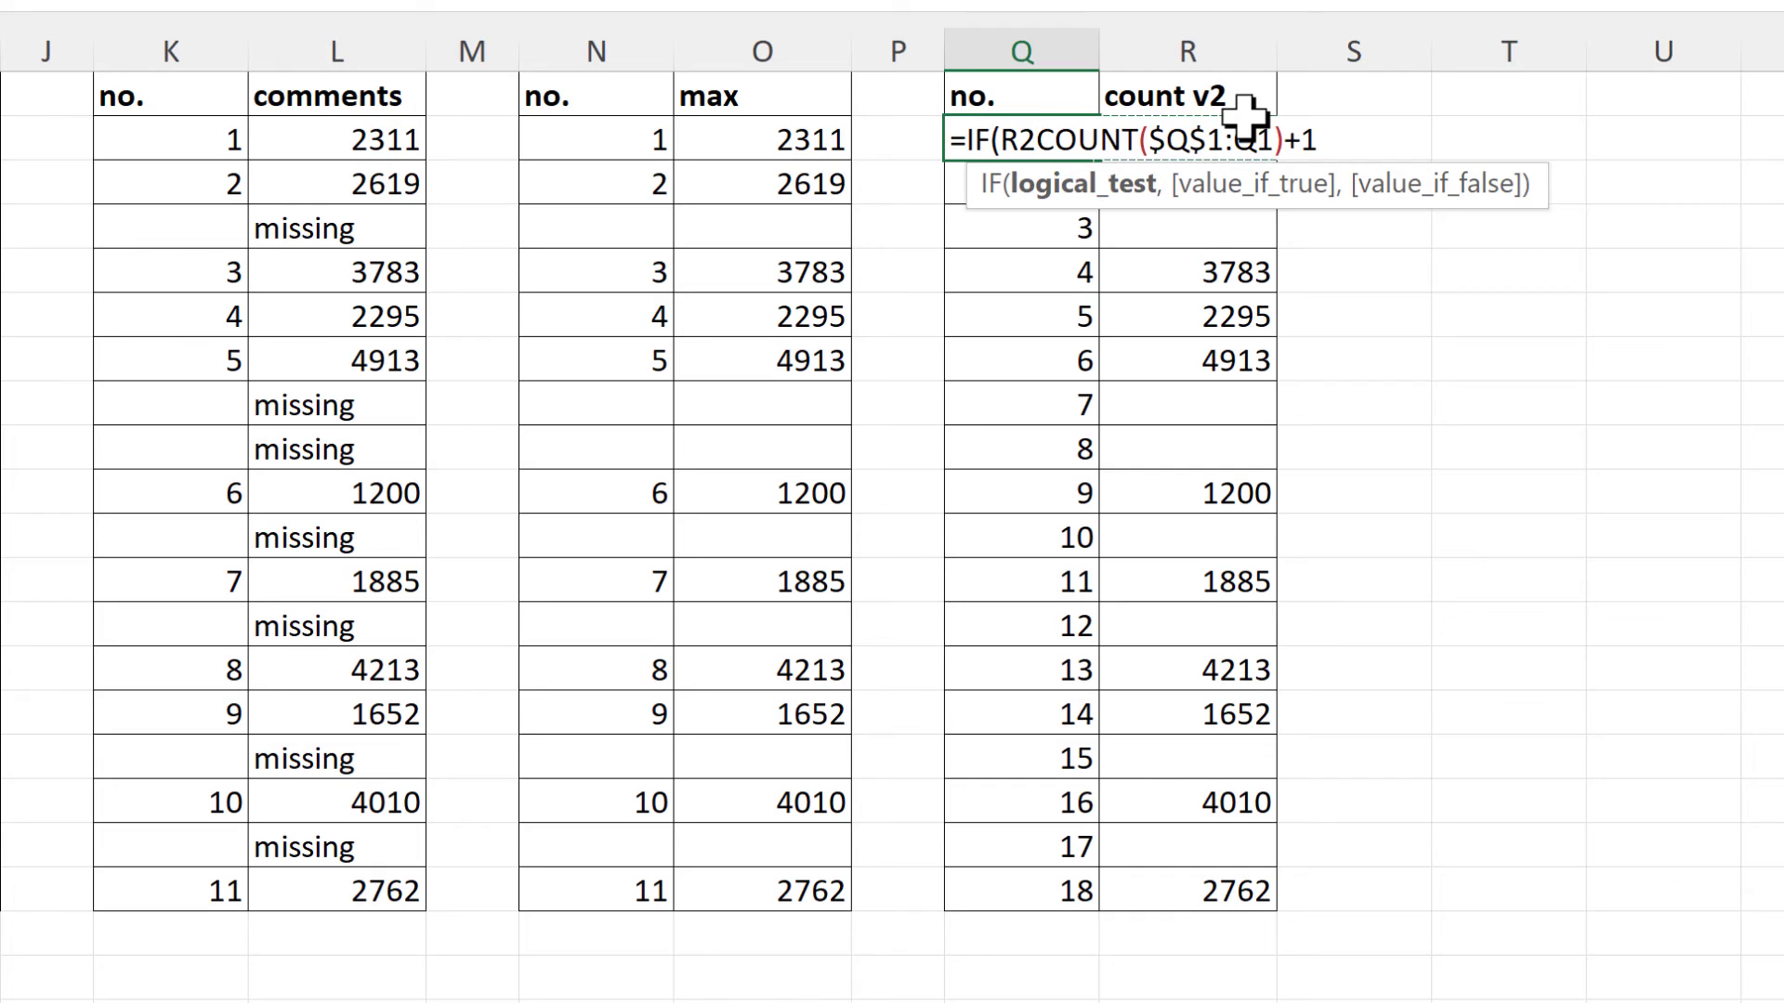
type("=\"\"")
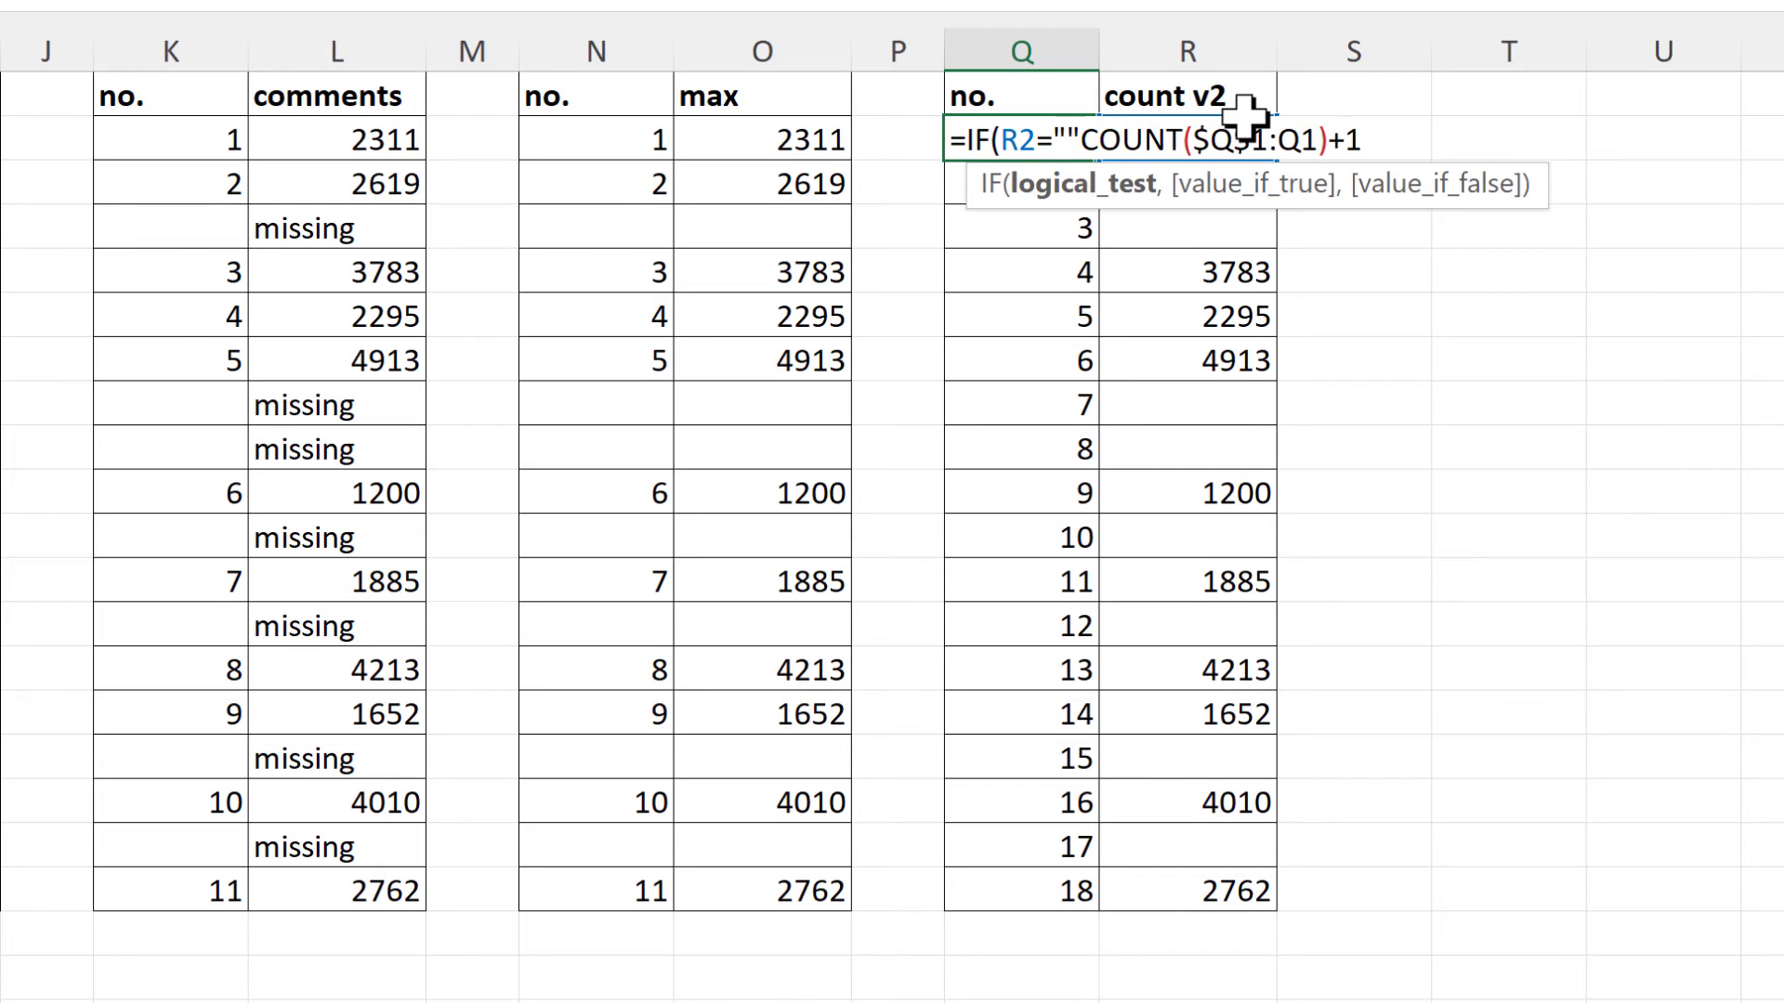
type(",")
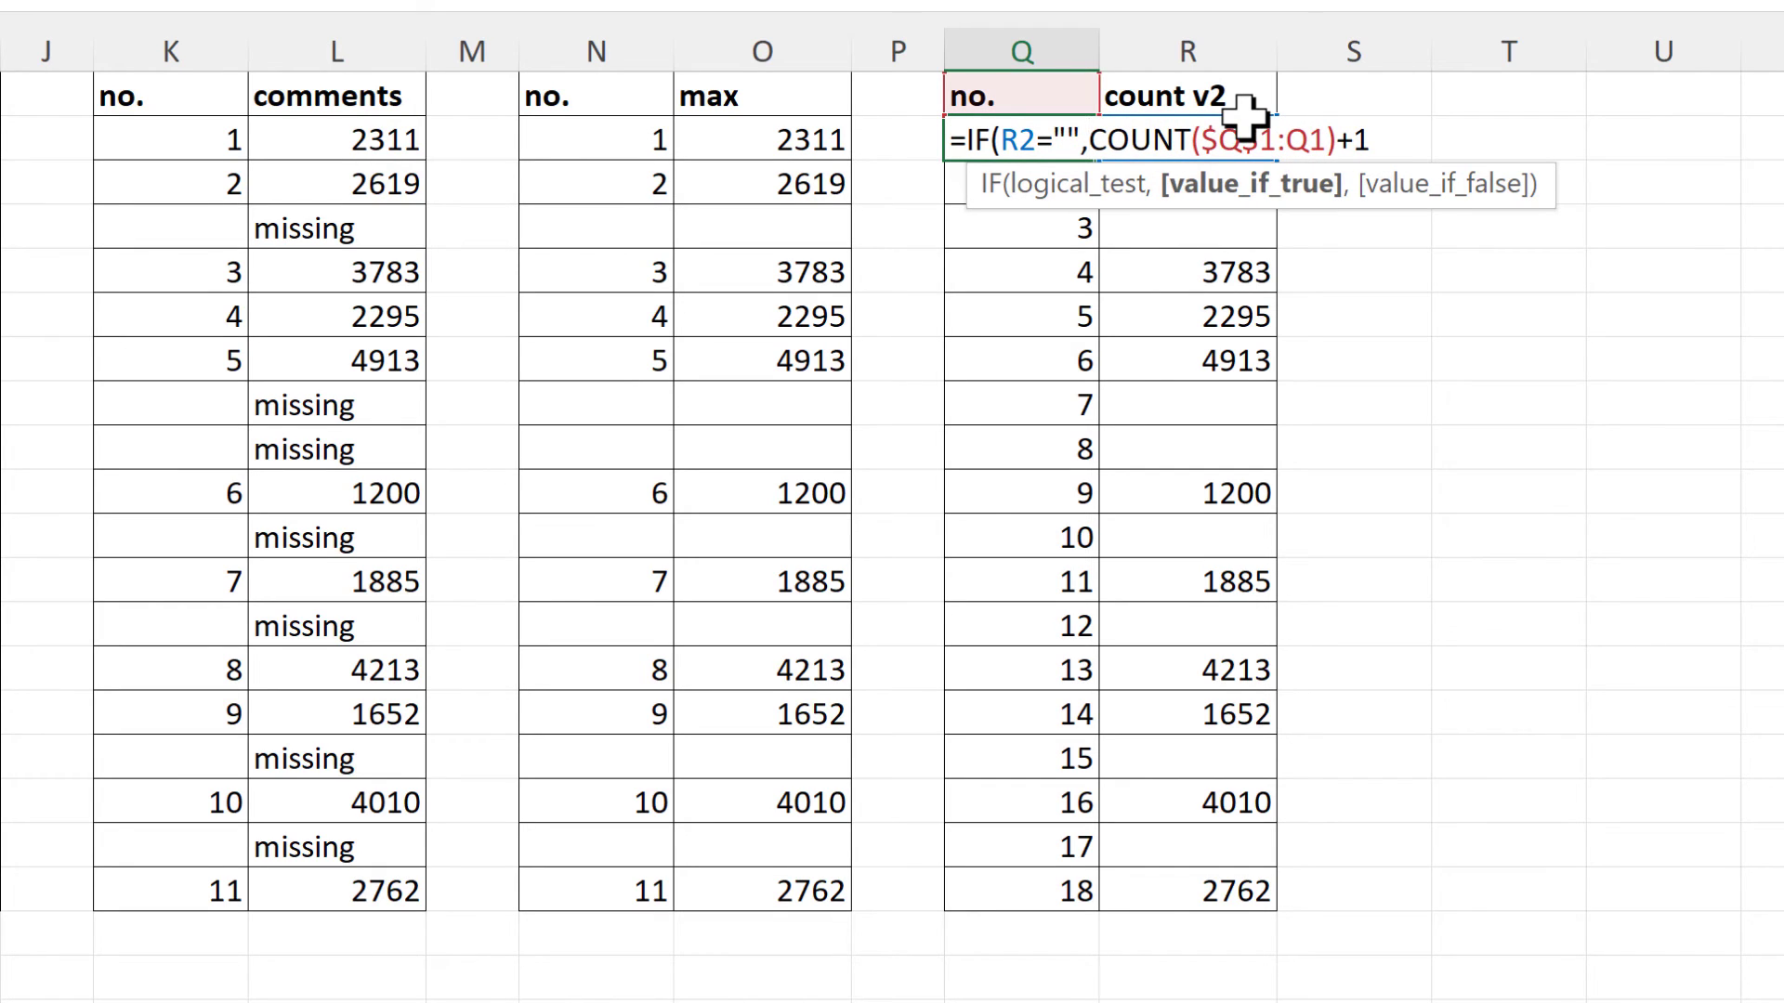
type("\"\"")
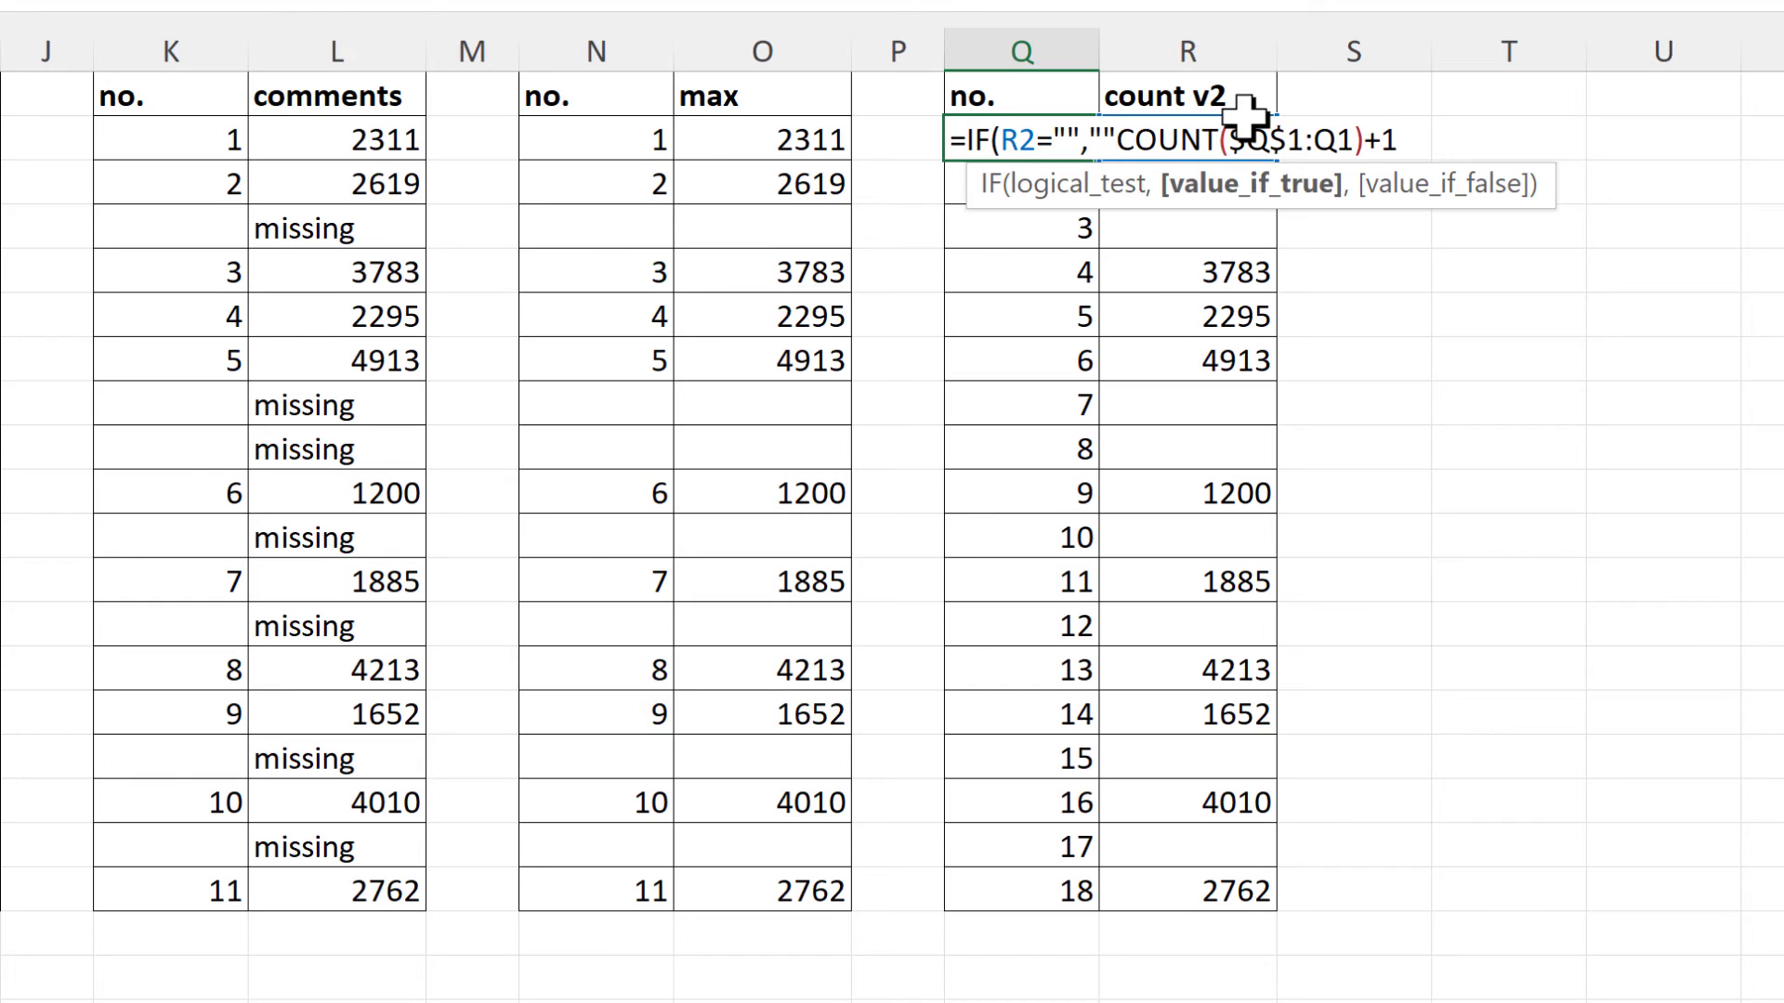
type(",")
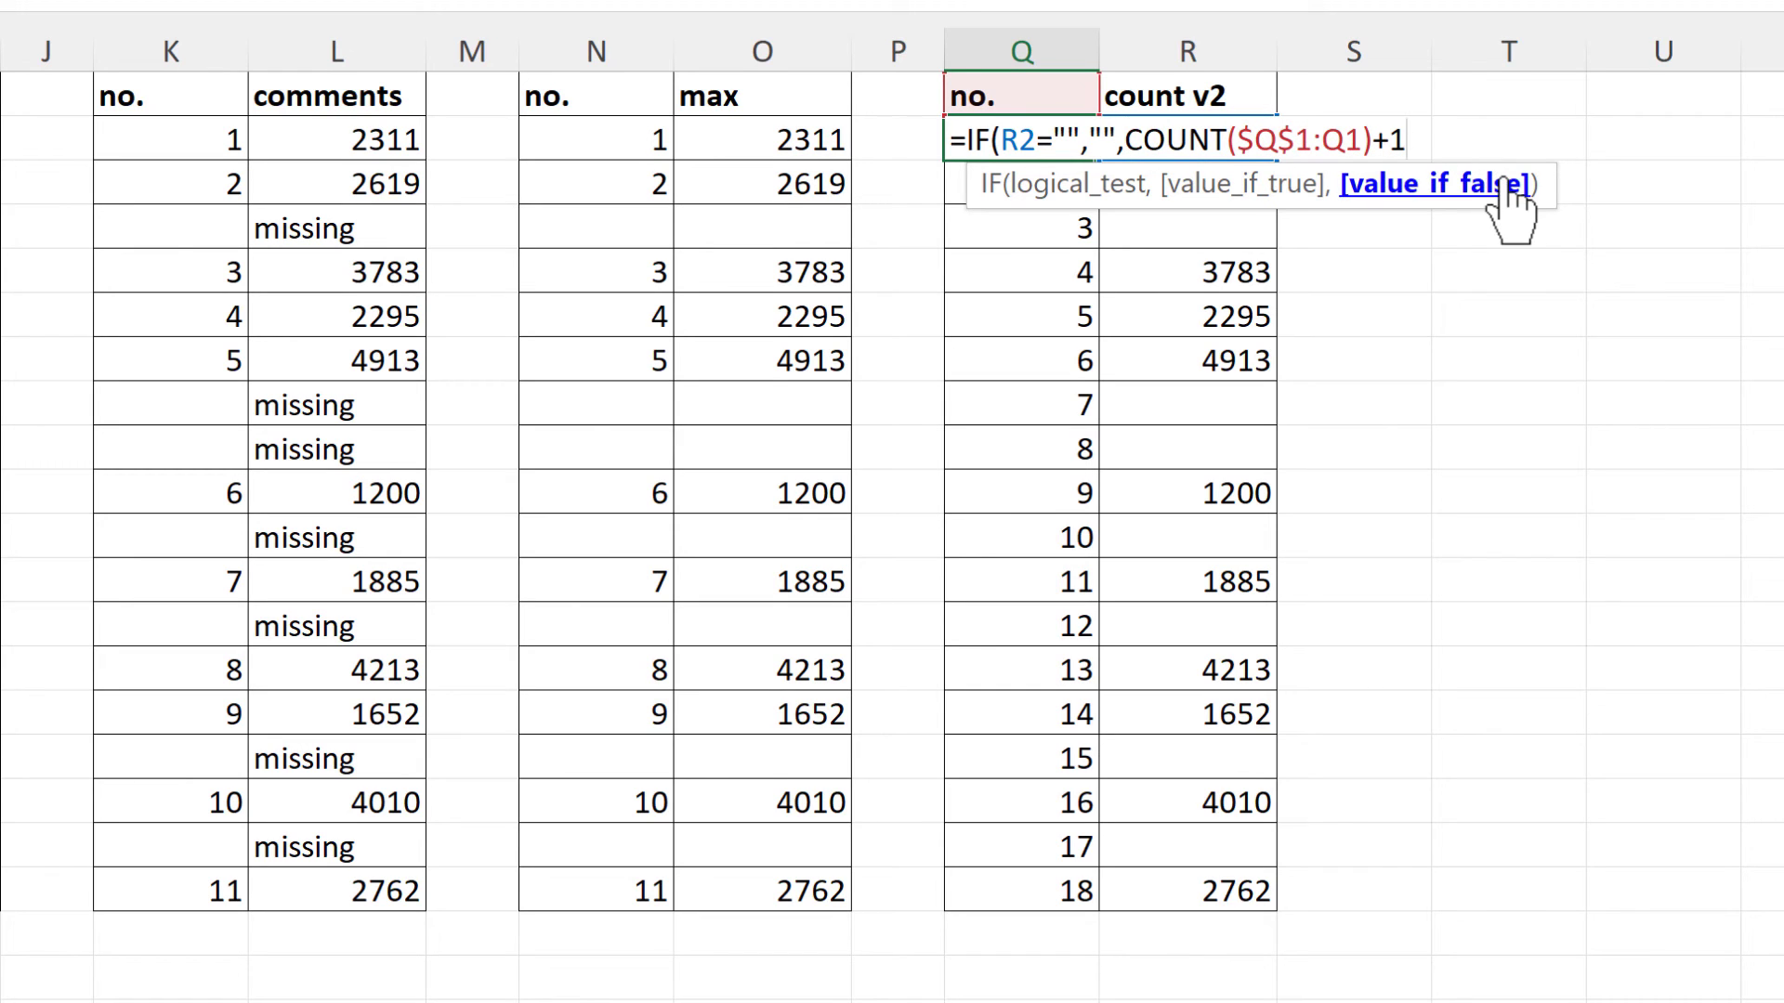
type(")")
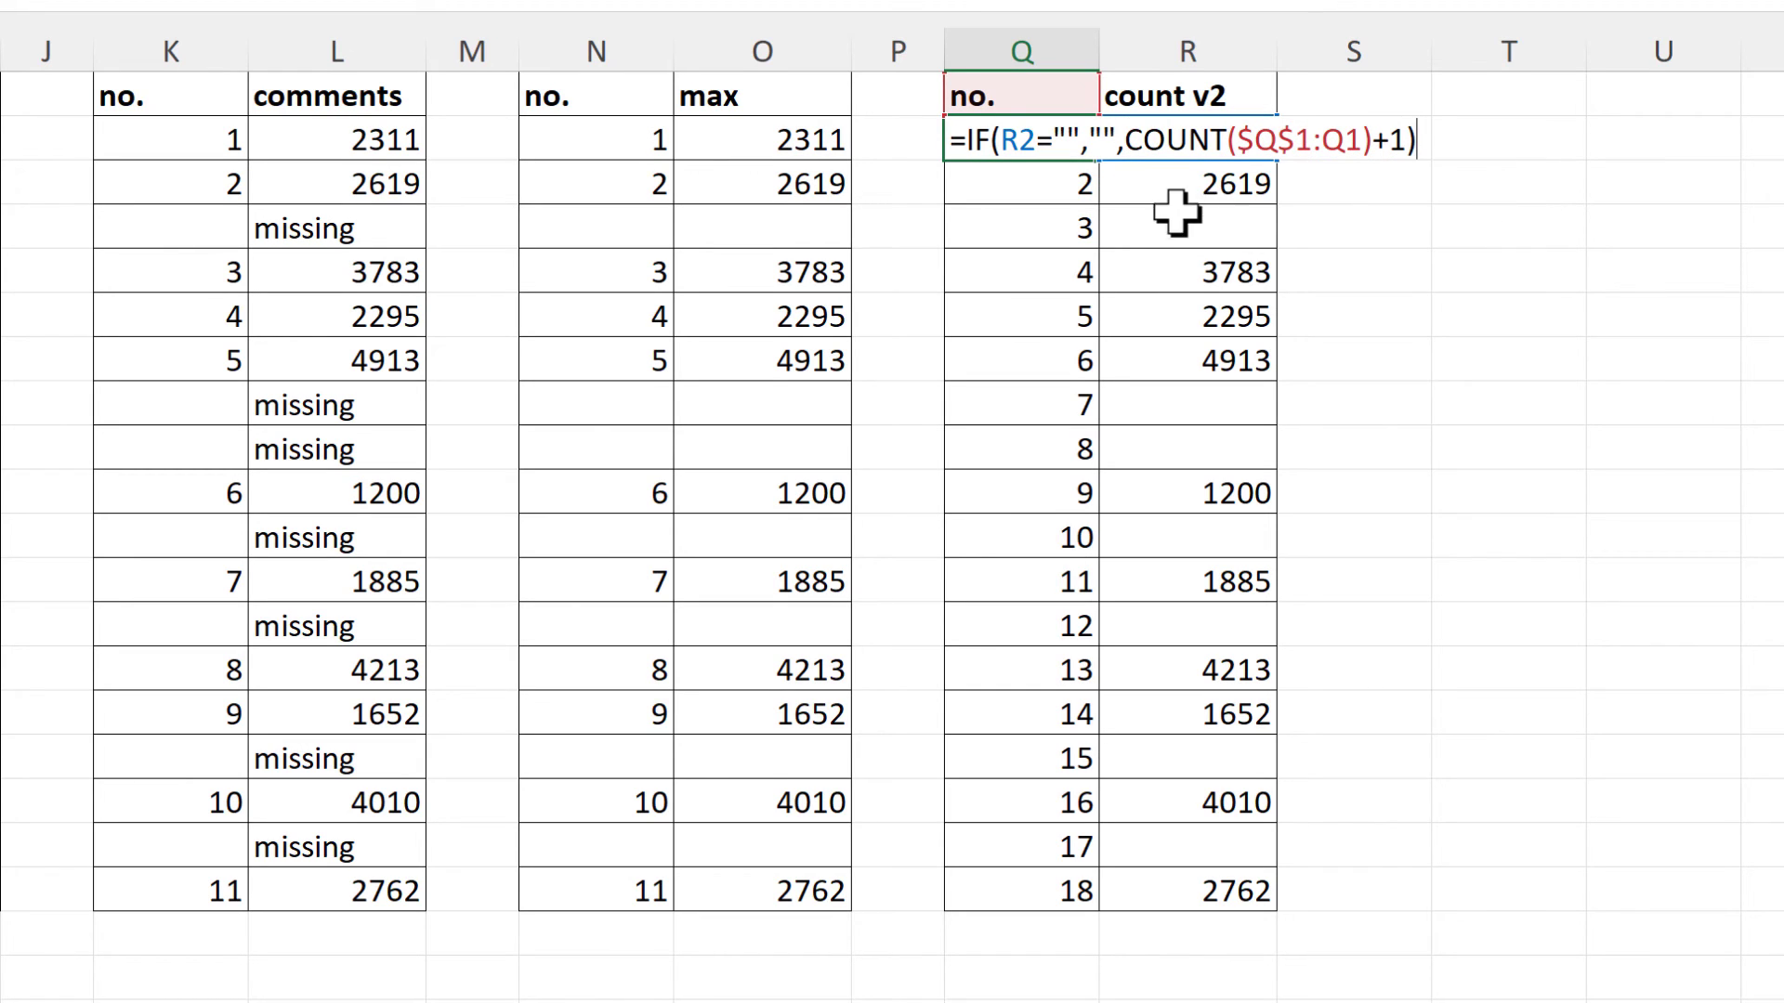
key("Return")
left_click(1055, 141)
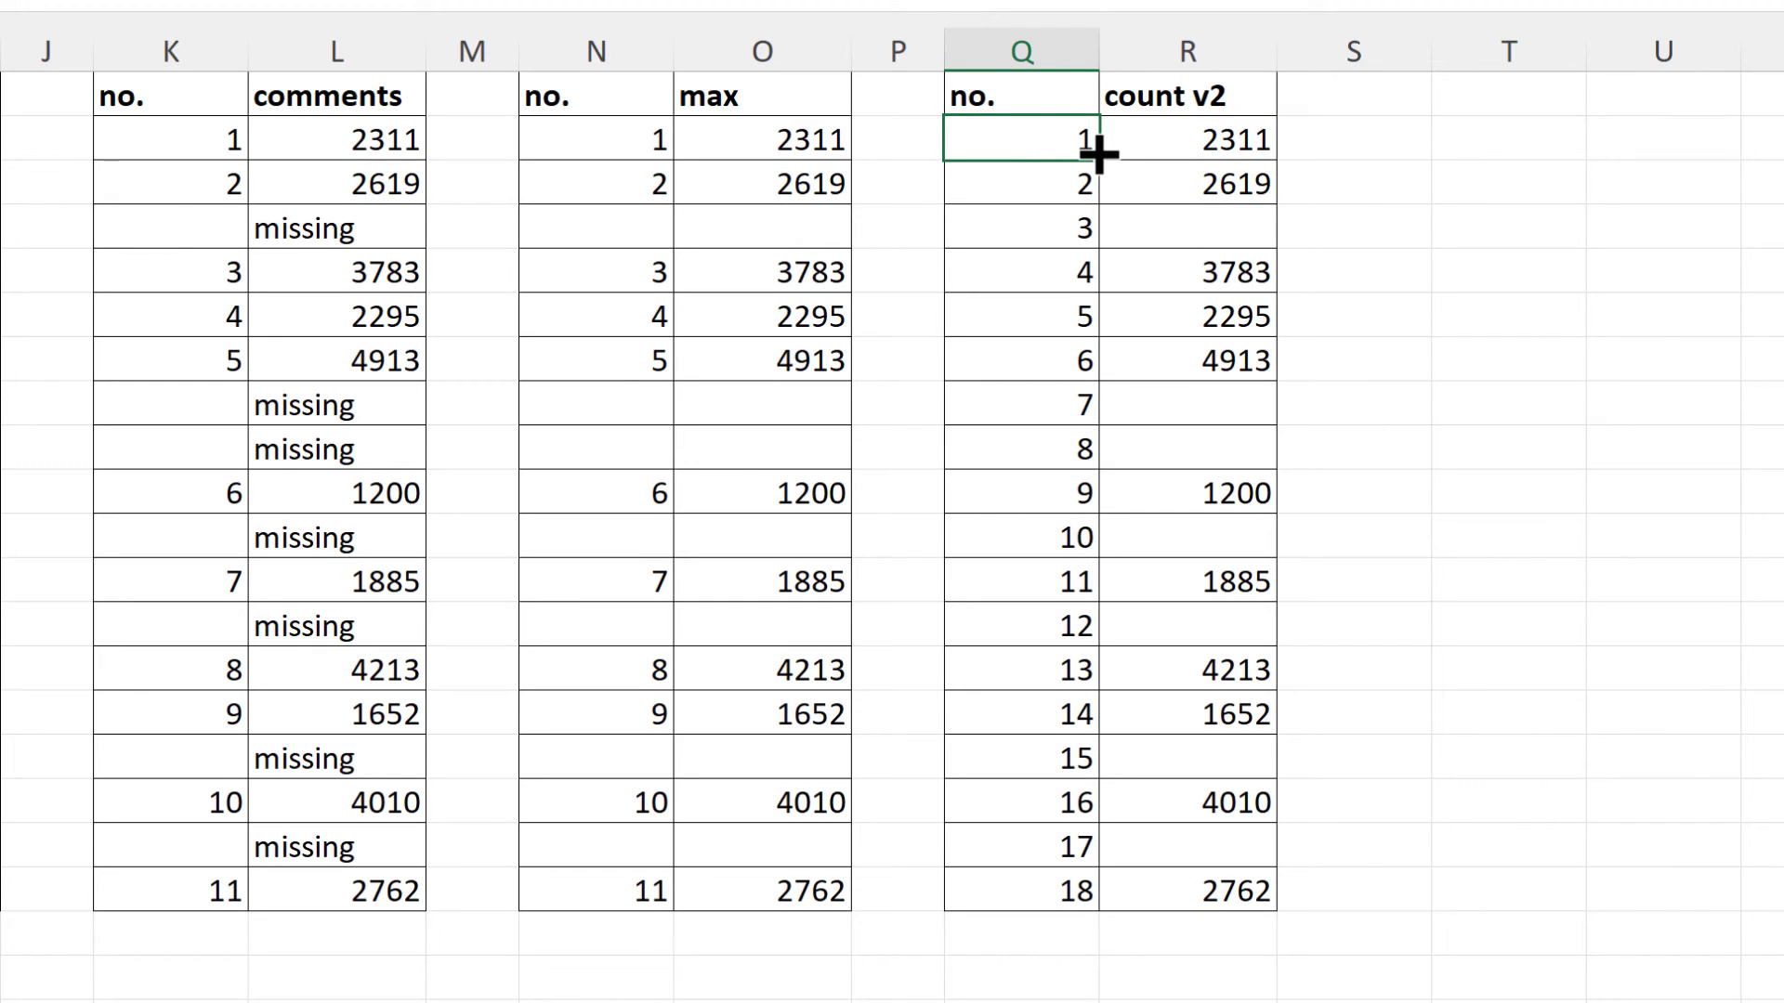
double_click(1101, 163)
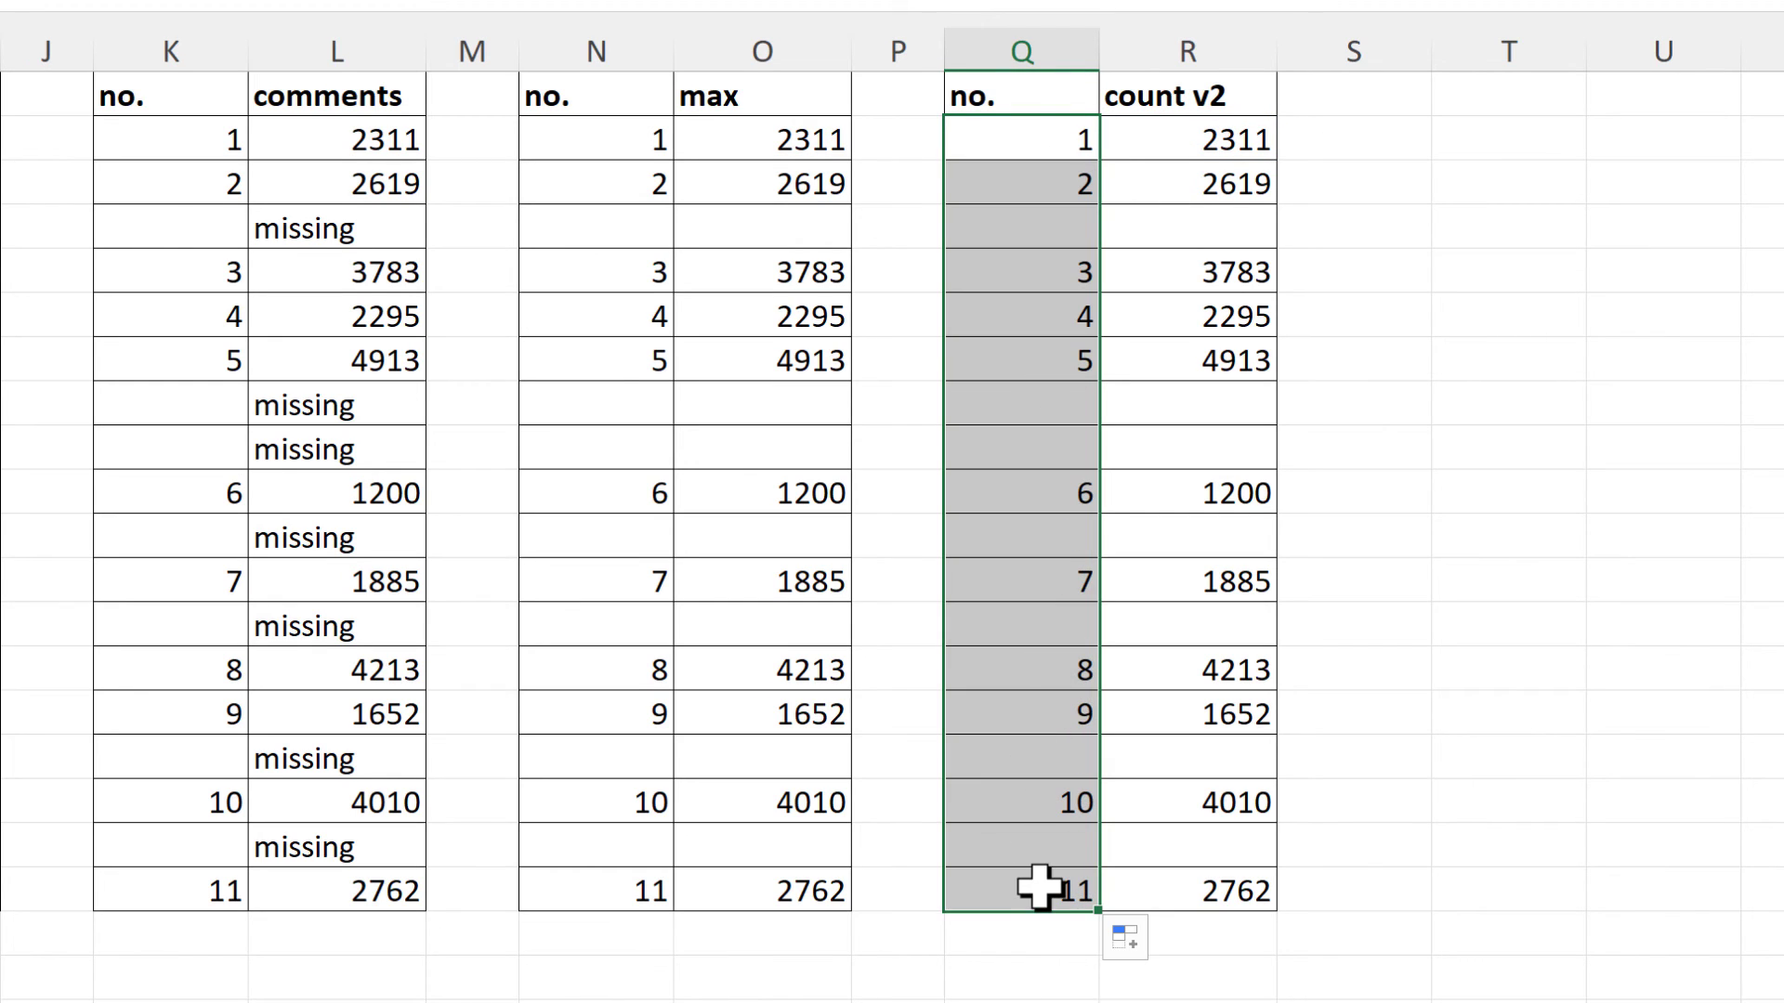
Step: Delete the number 3 in the no. columns Q, N, K, H, E and B
left_click(1473, 530)
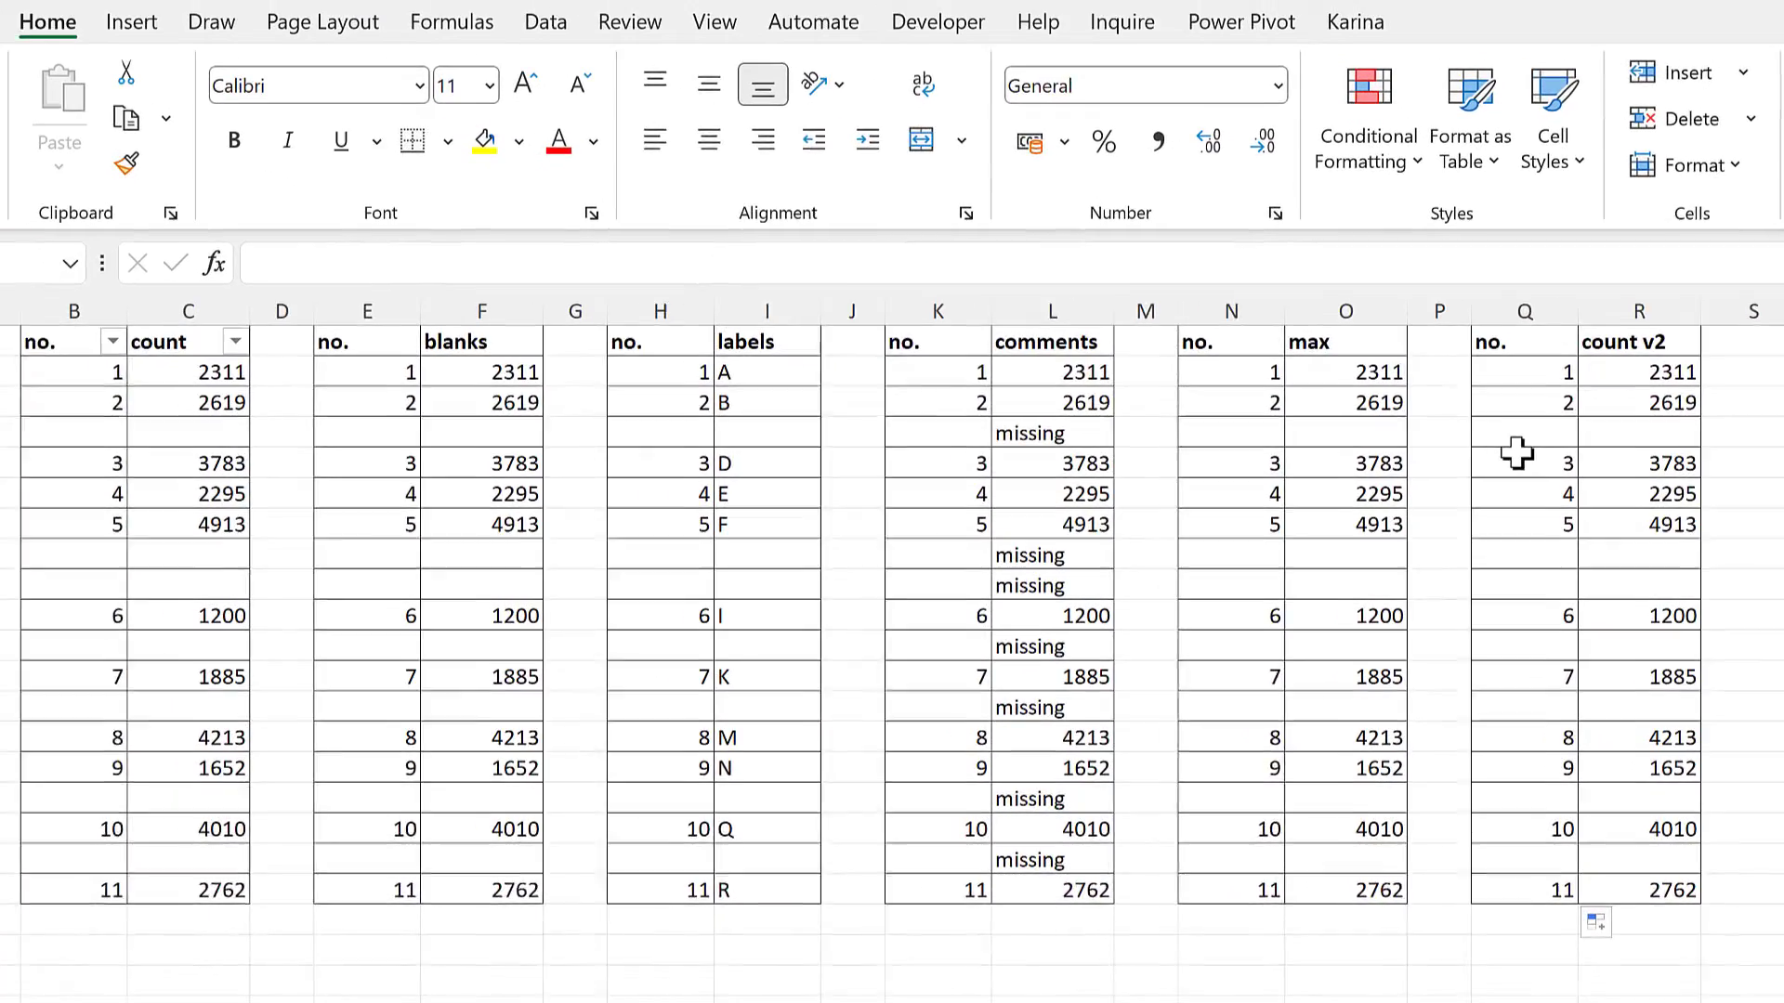
left_click(1425, 420)
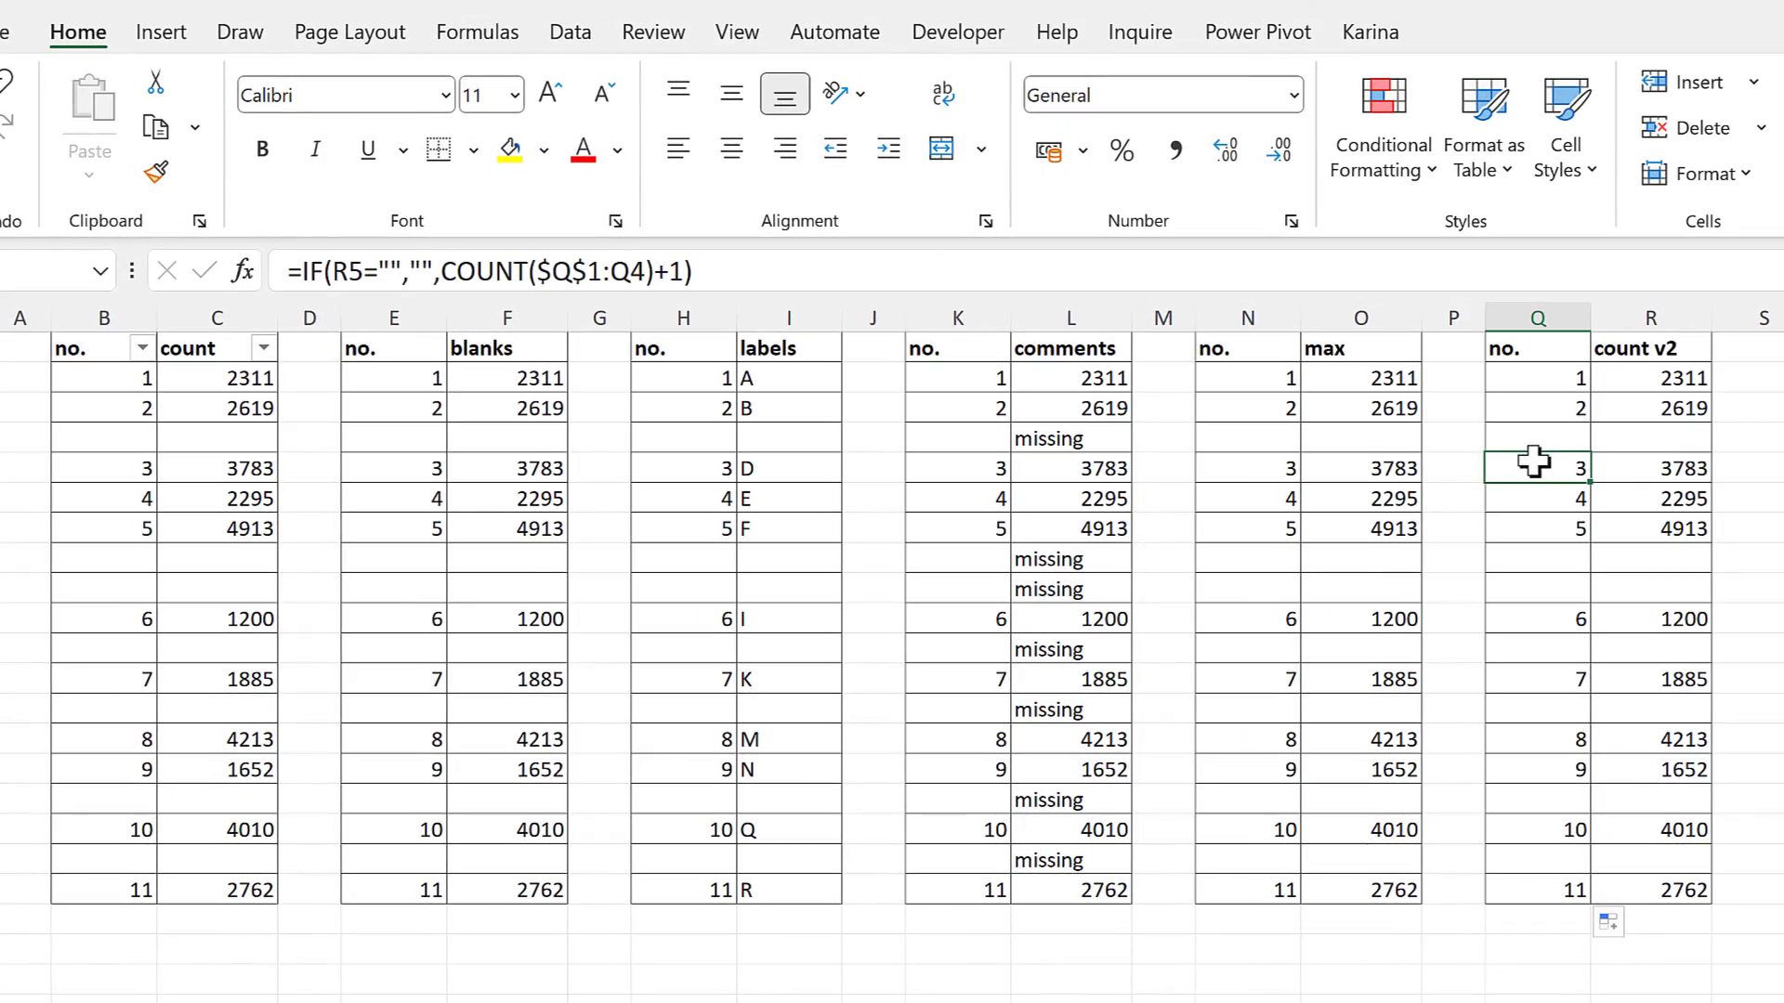
key("Delete")
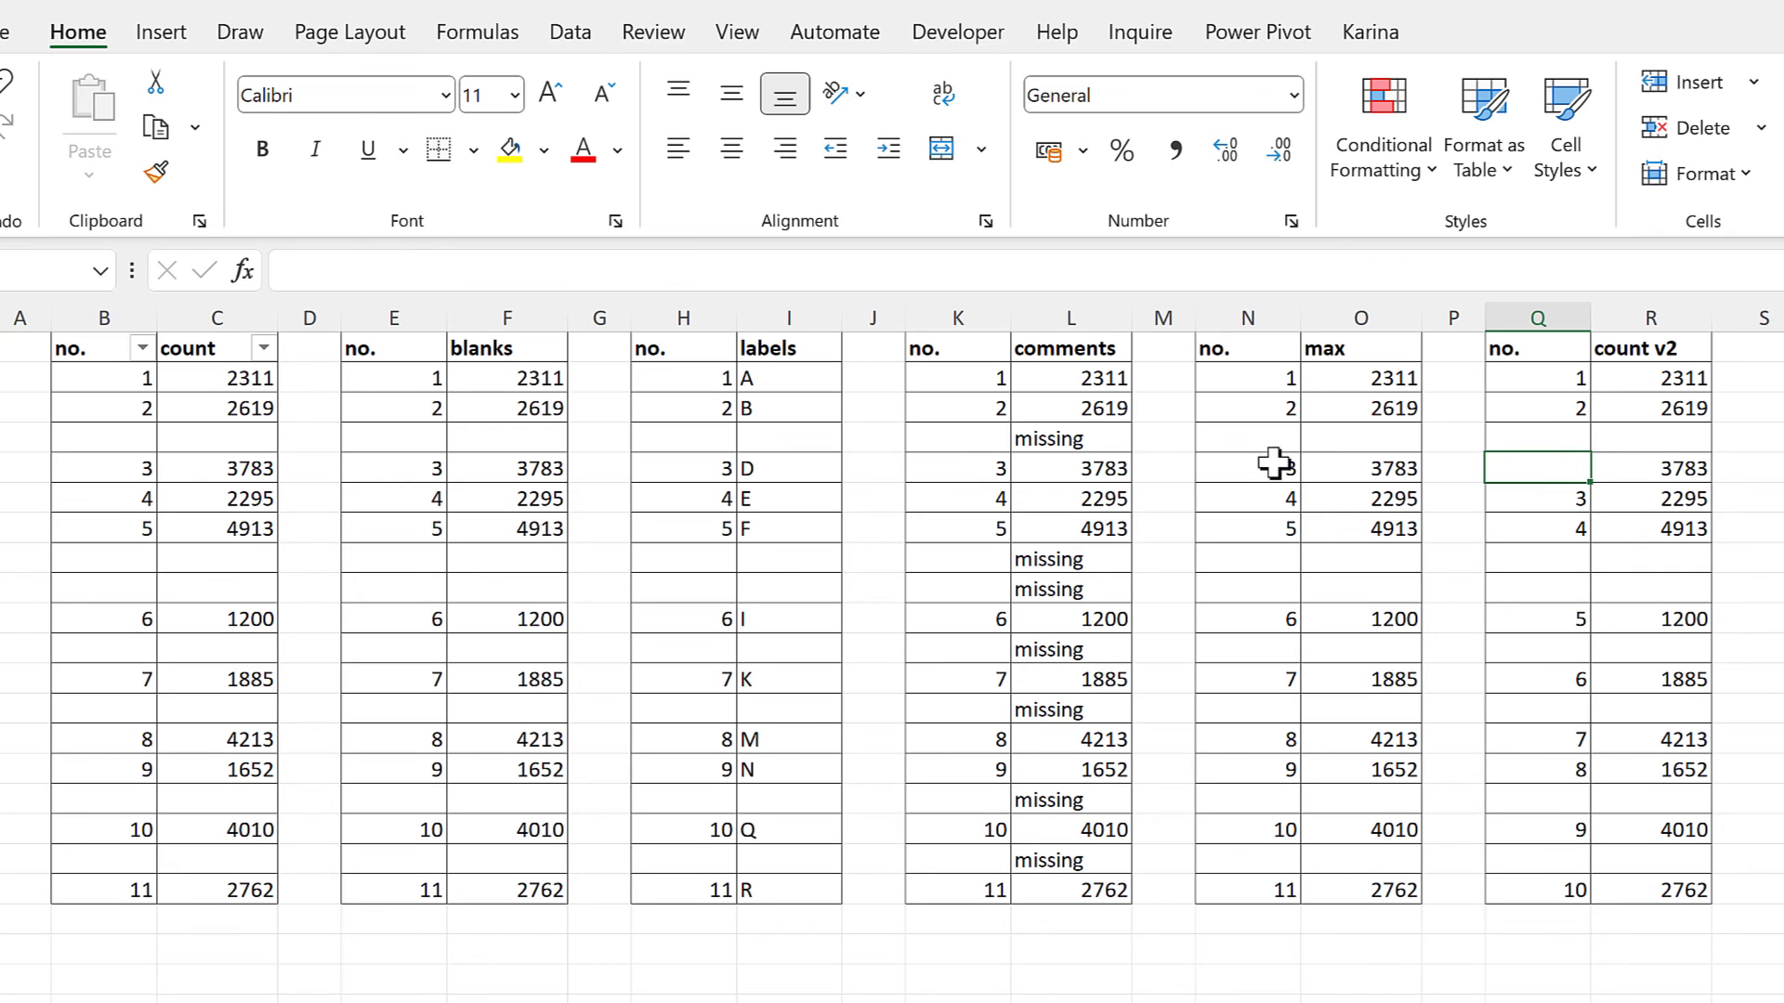
left_click(1274, 467)
key("Delete")
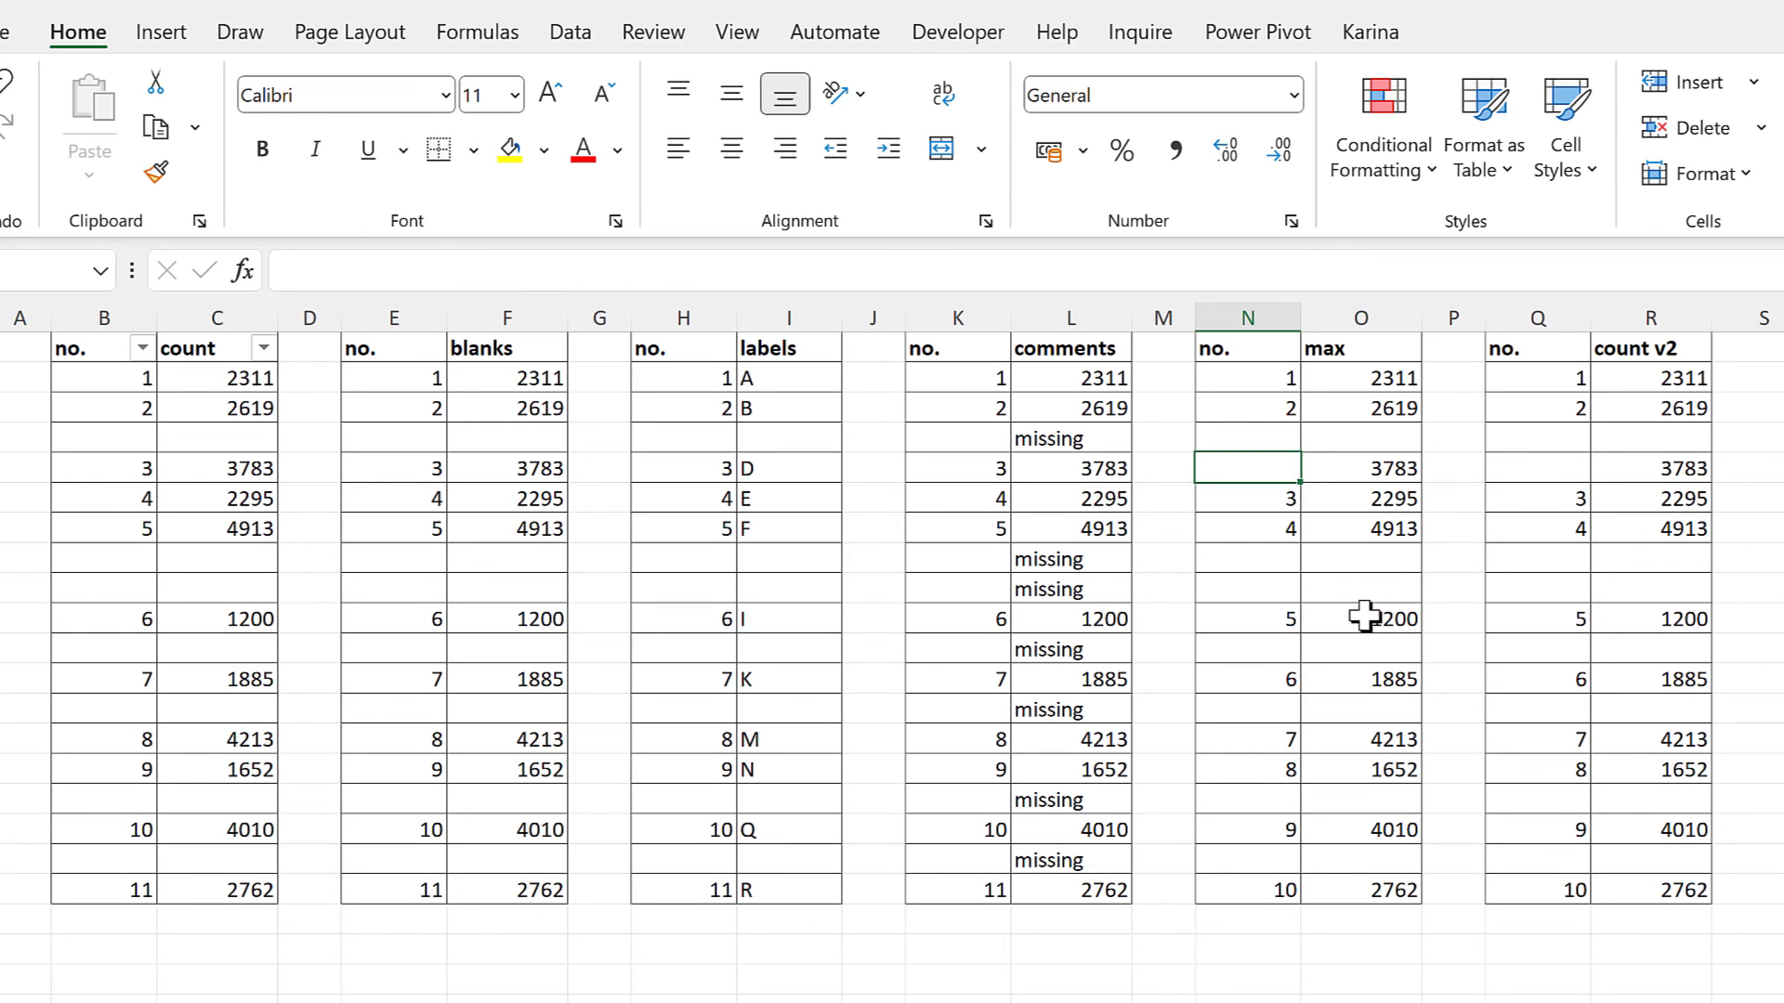
left_click(983, 475)
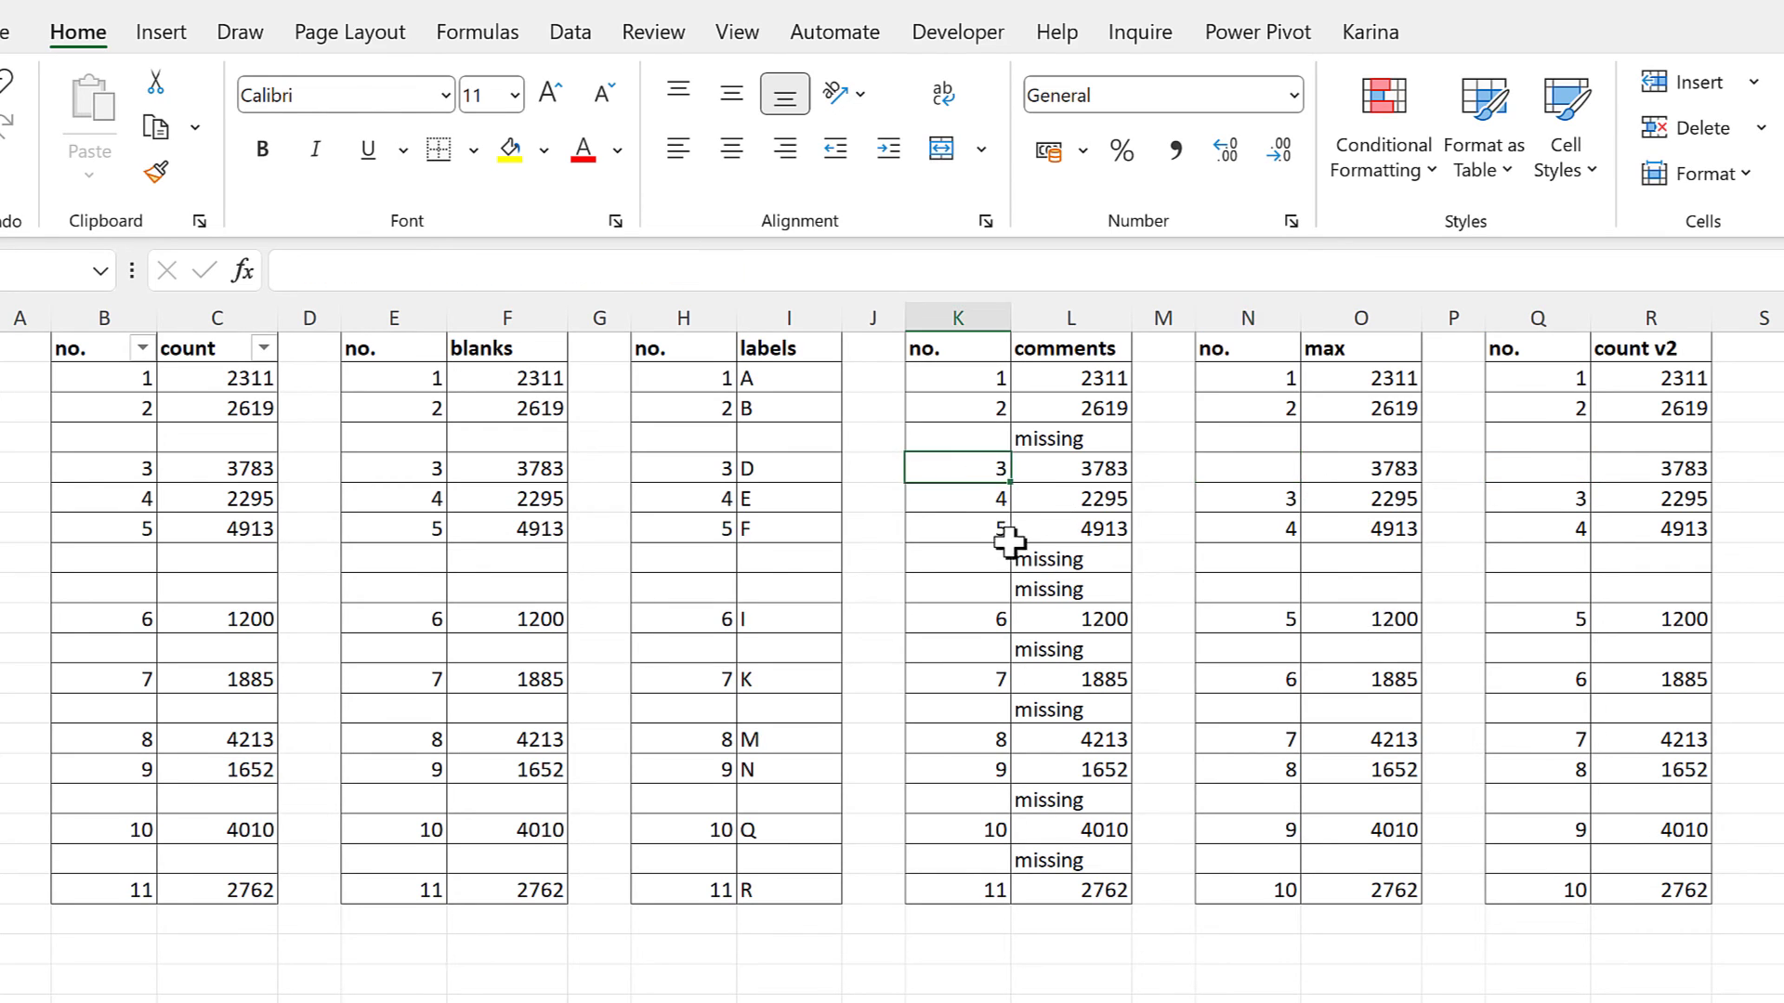
key("Delete")
left_click(709, 464)
key("Delete")
left_click(463, 481)
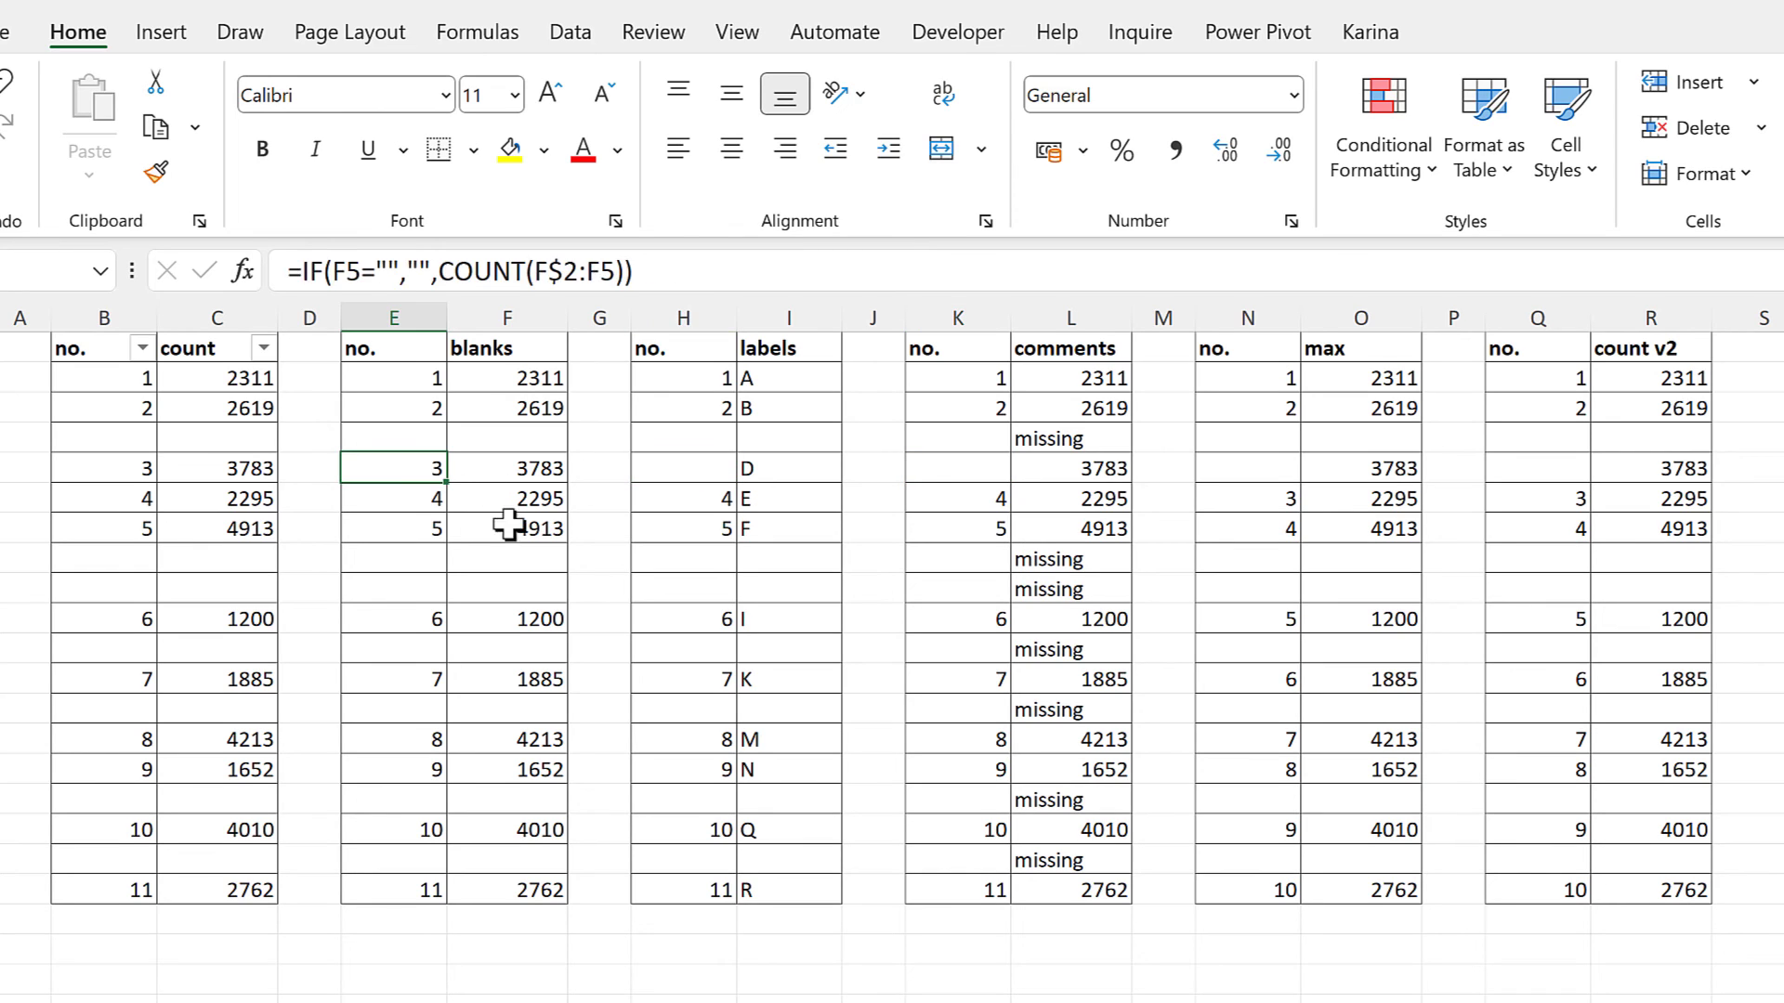
key("Delete")
left_click(99, 470)
key("Delete")
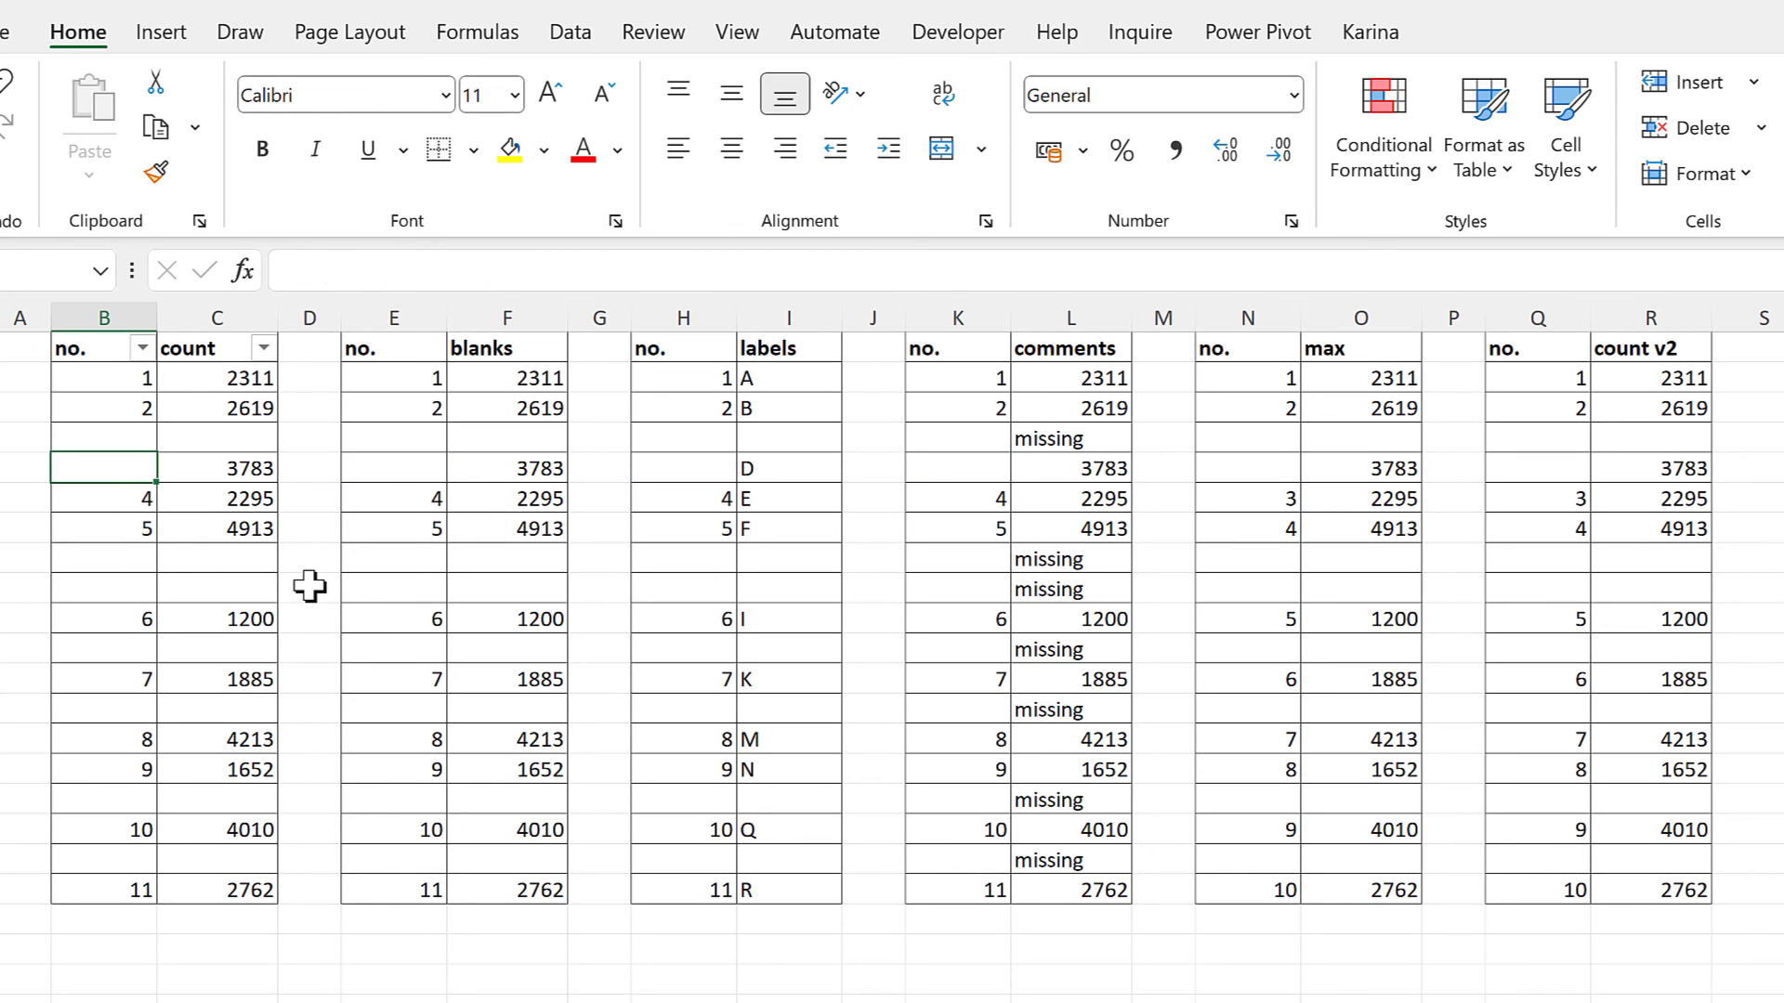
Step: Clear the row-6 entries (2295, or label E) in columns C, F, I, L, O and R
left_click(236, 496)
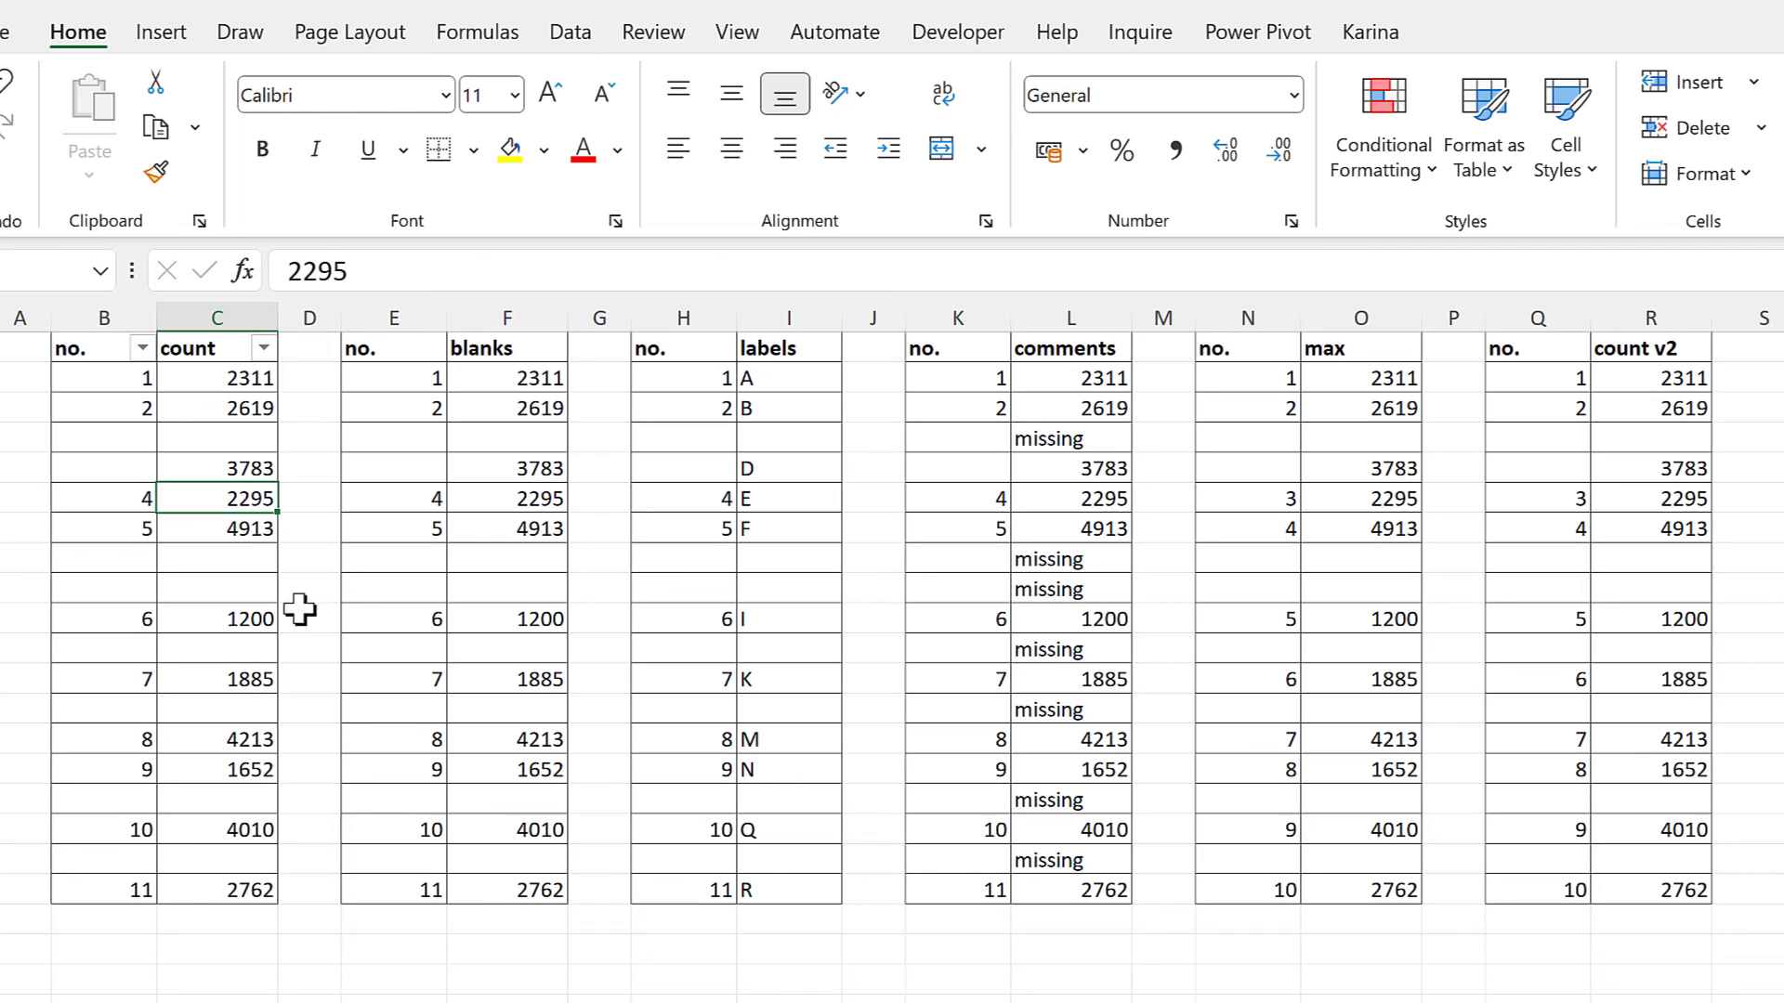
key("Delete")
left_click(532, 493)
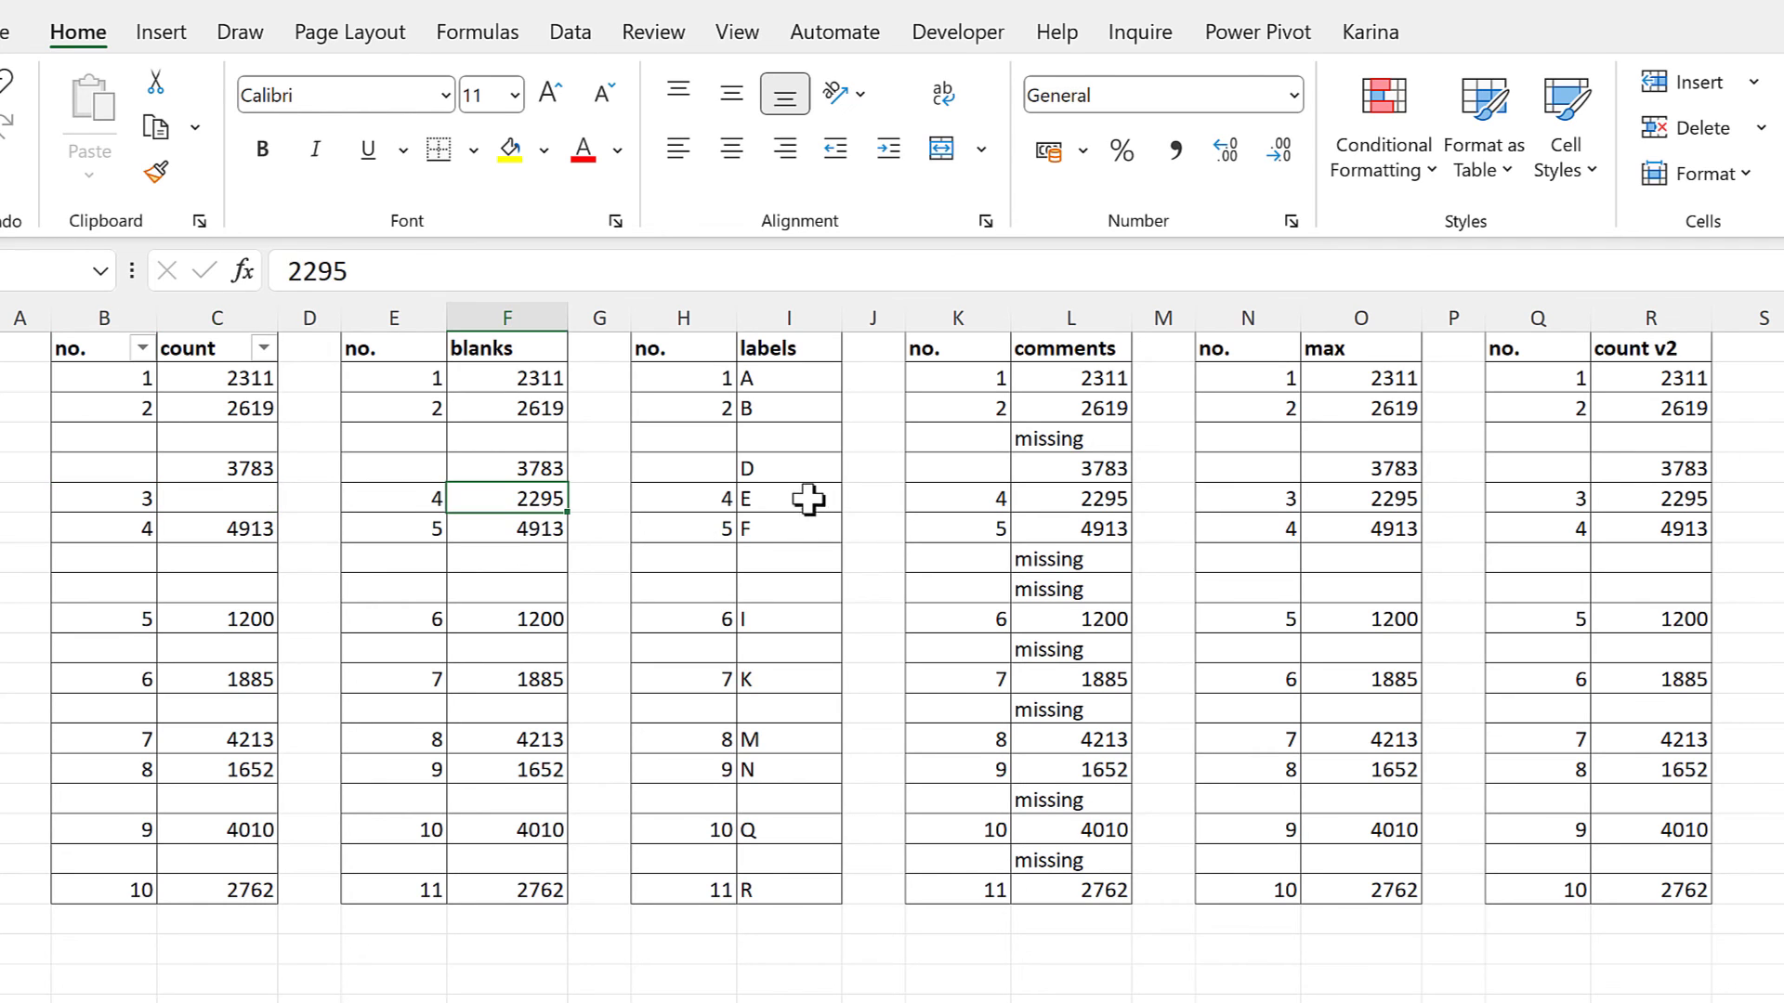
key("Delete")
left_click(809, 498)
key("Delete")
left_click(1064, 502)
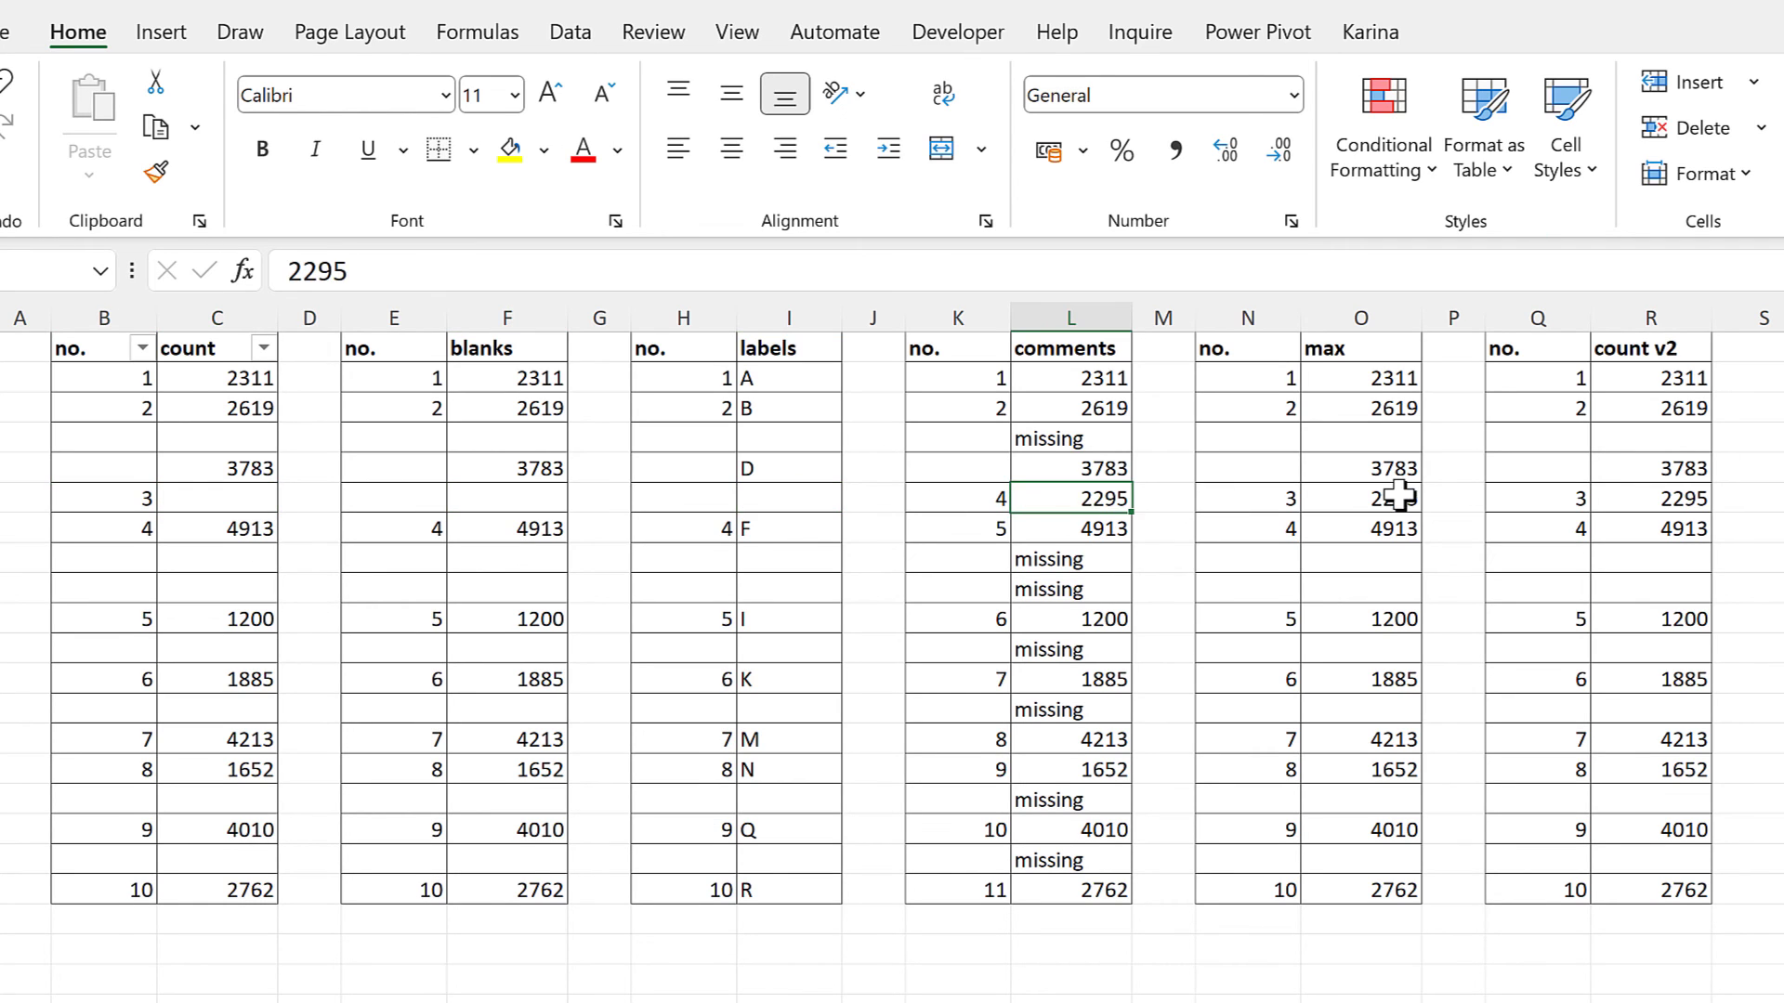
key("Delete")
left_click(1401, 498)
key("Delete")
left_click(1680, 502)
key("Delete")
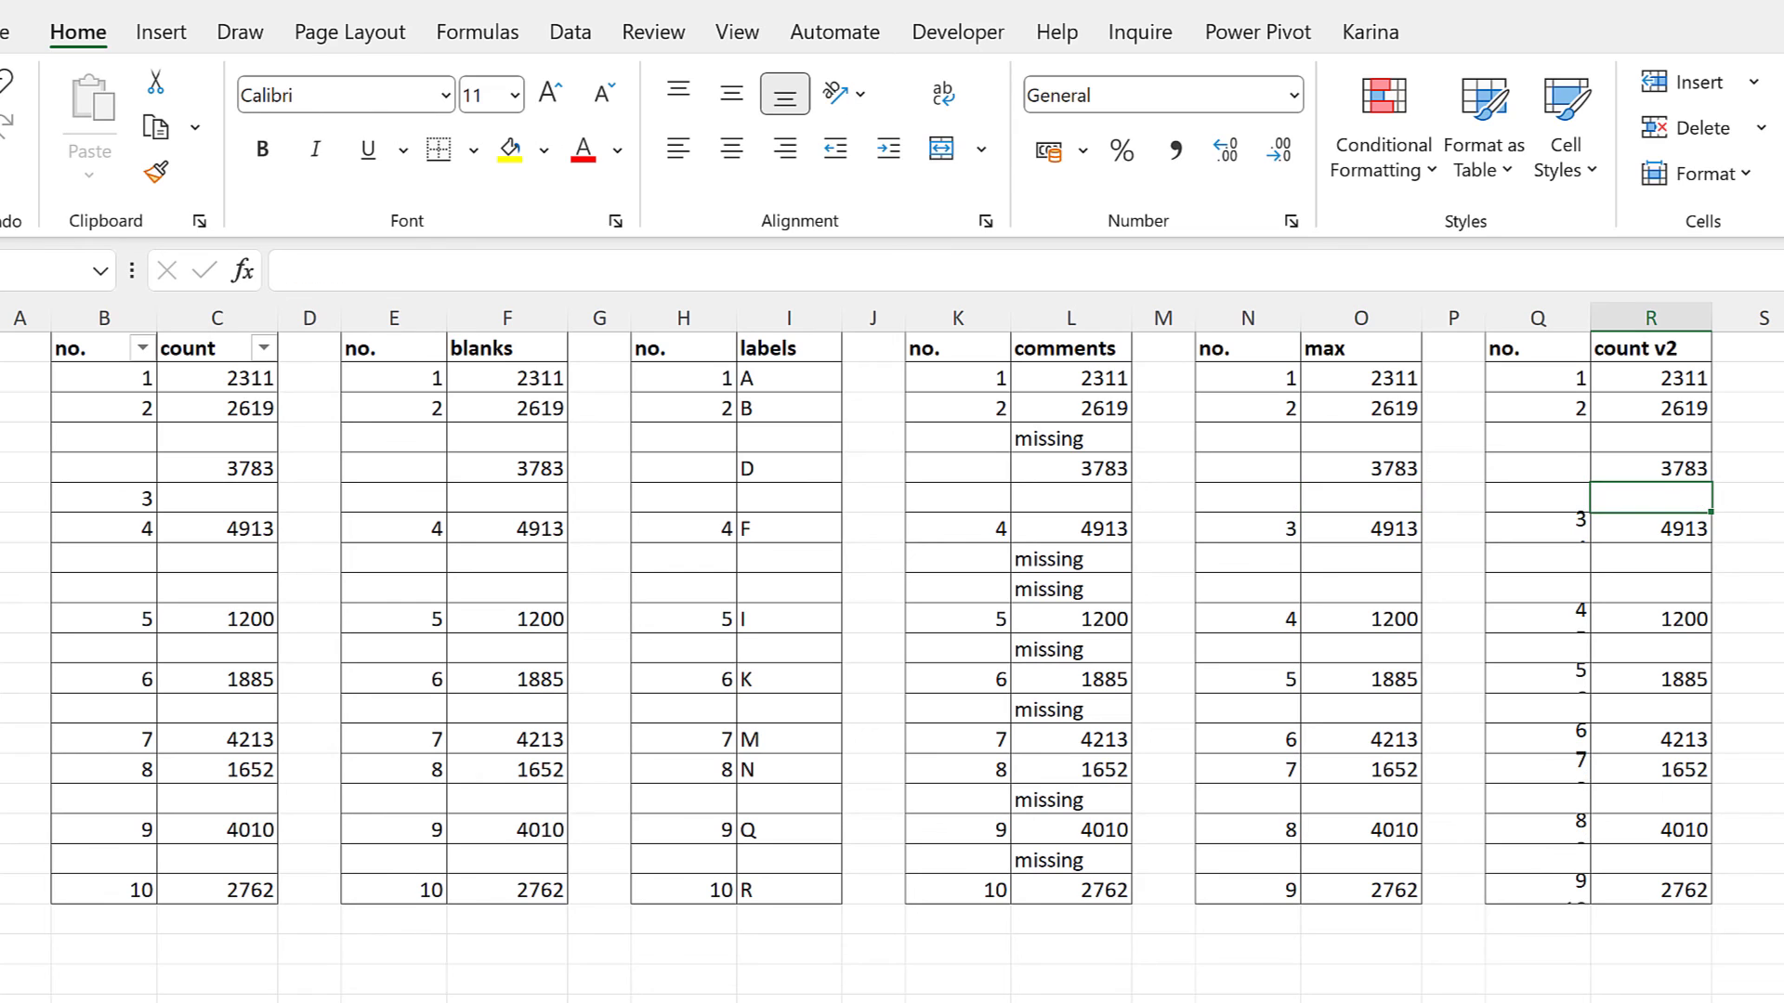
Step: Enter 1 in R7, O7, L7, F7 and C7, and A in I7
left_click(1686, 560)
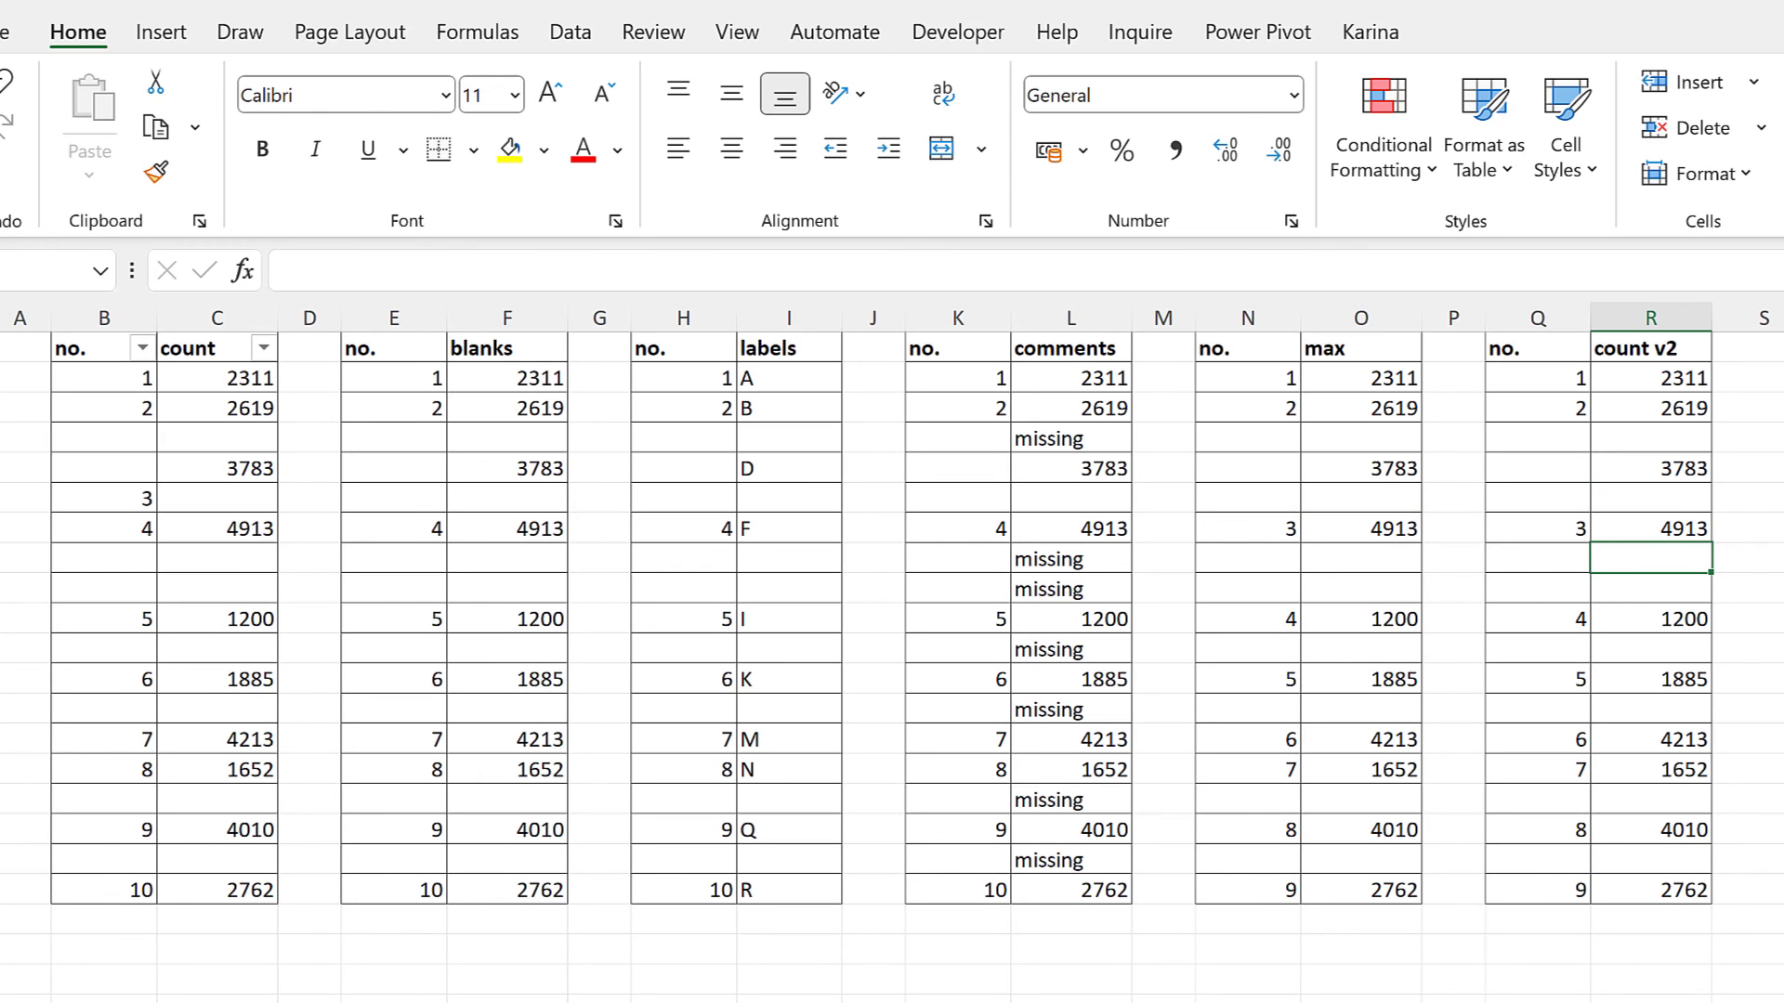
type("1")
left_click(1364, 566)
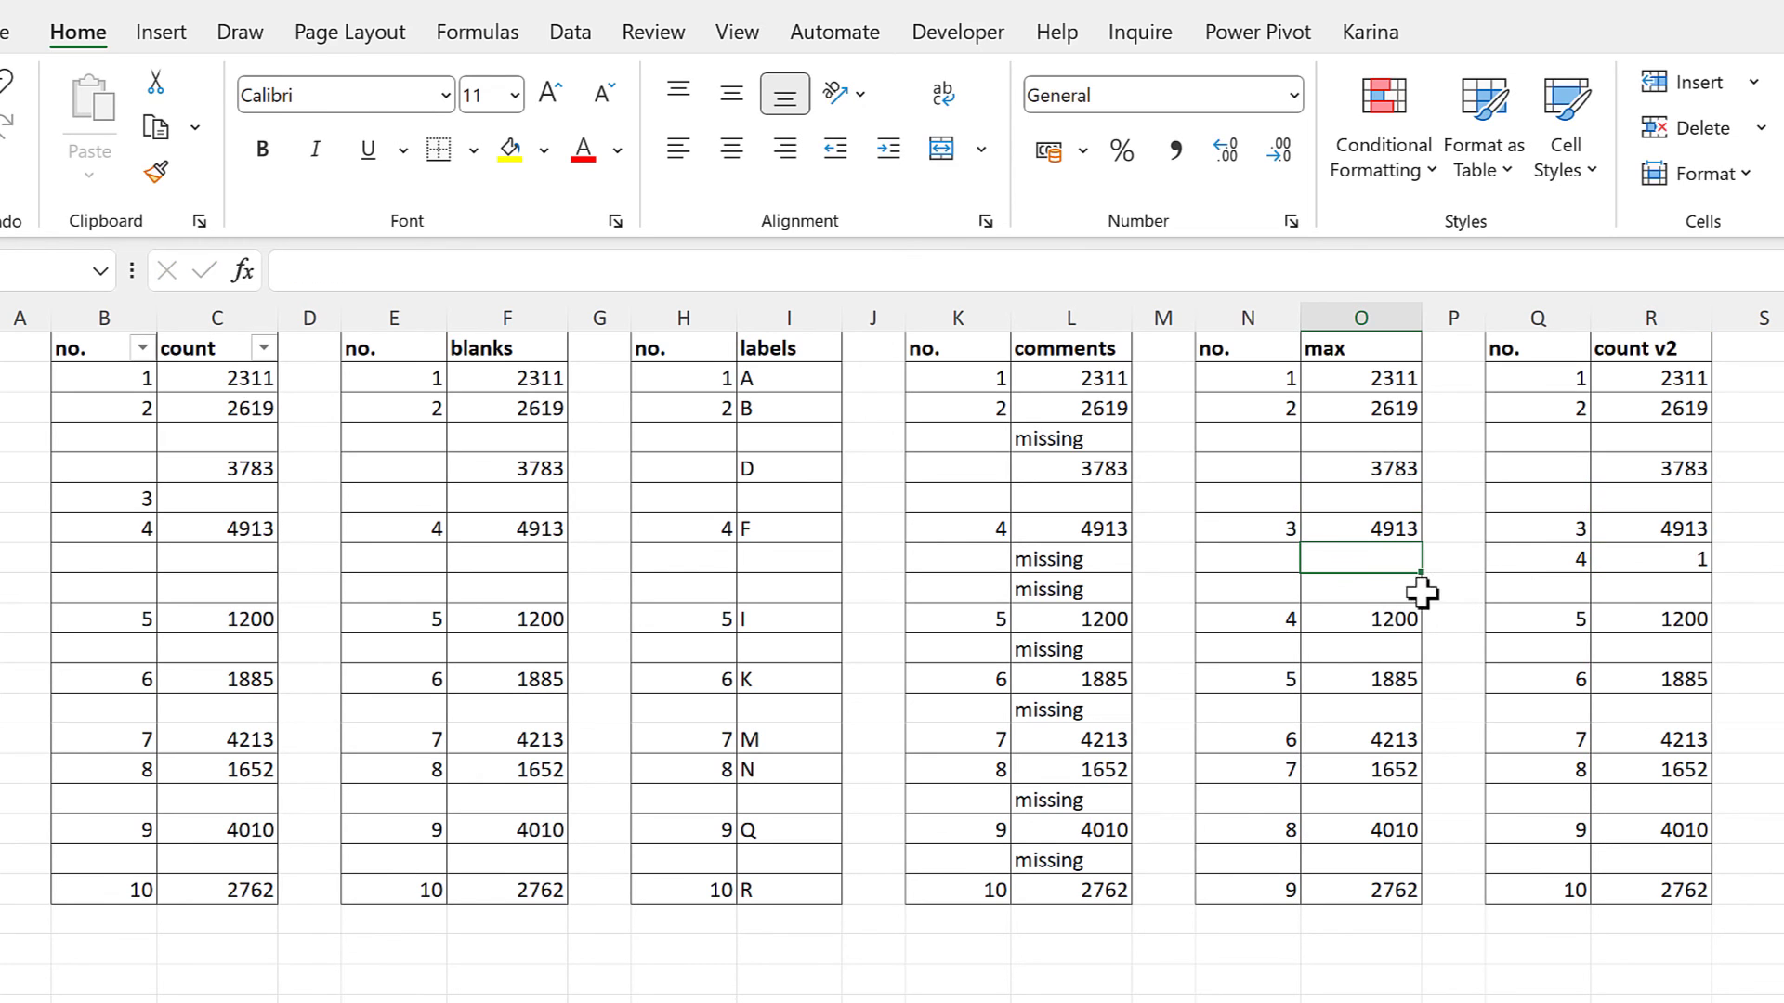
type("1")
left_click(1050, 564)
type("1")
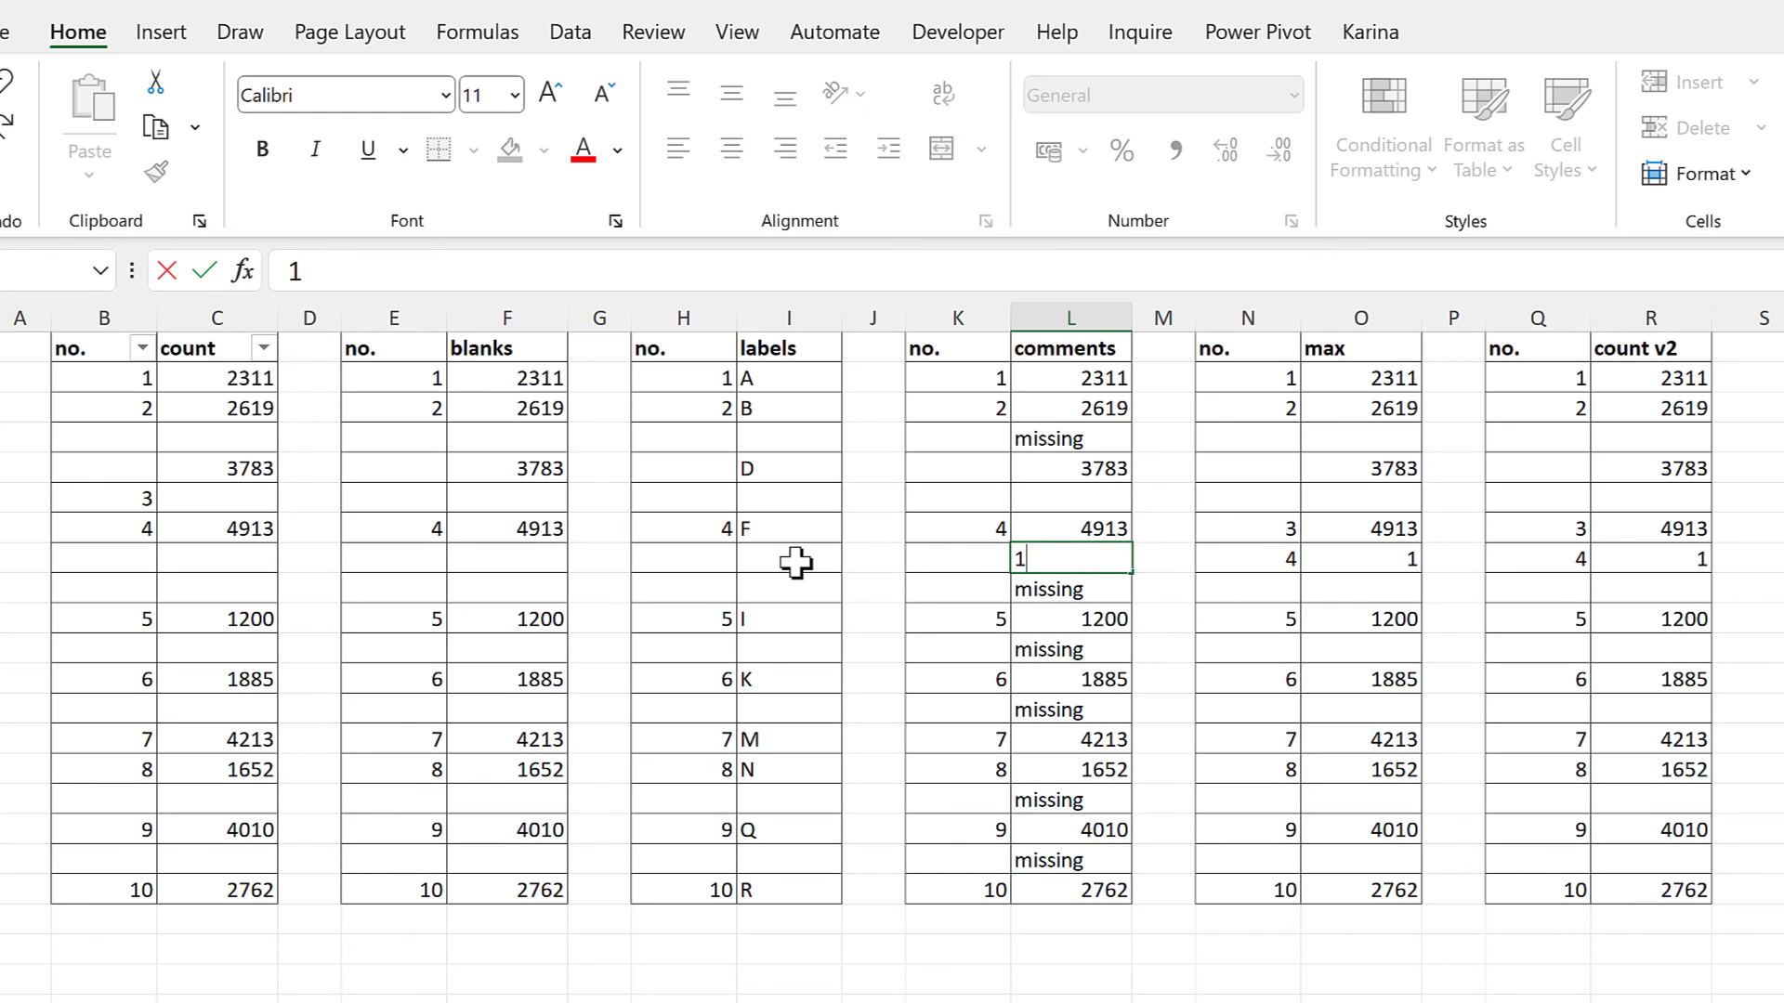
left_click(799, 564)
type("A")
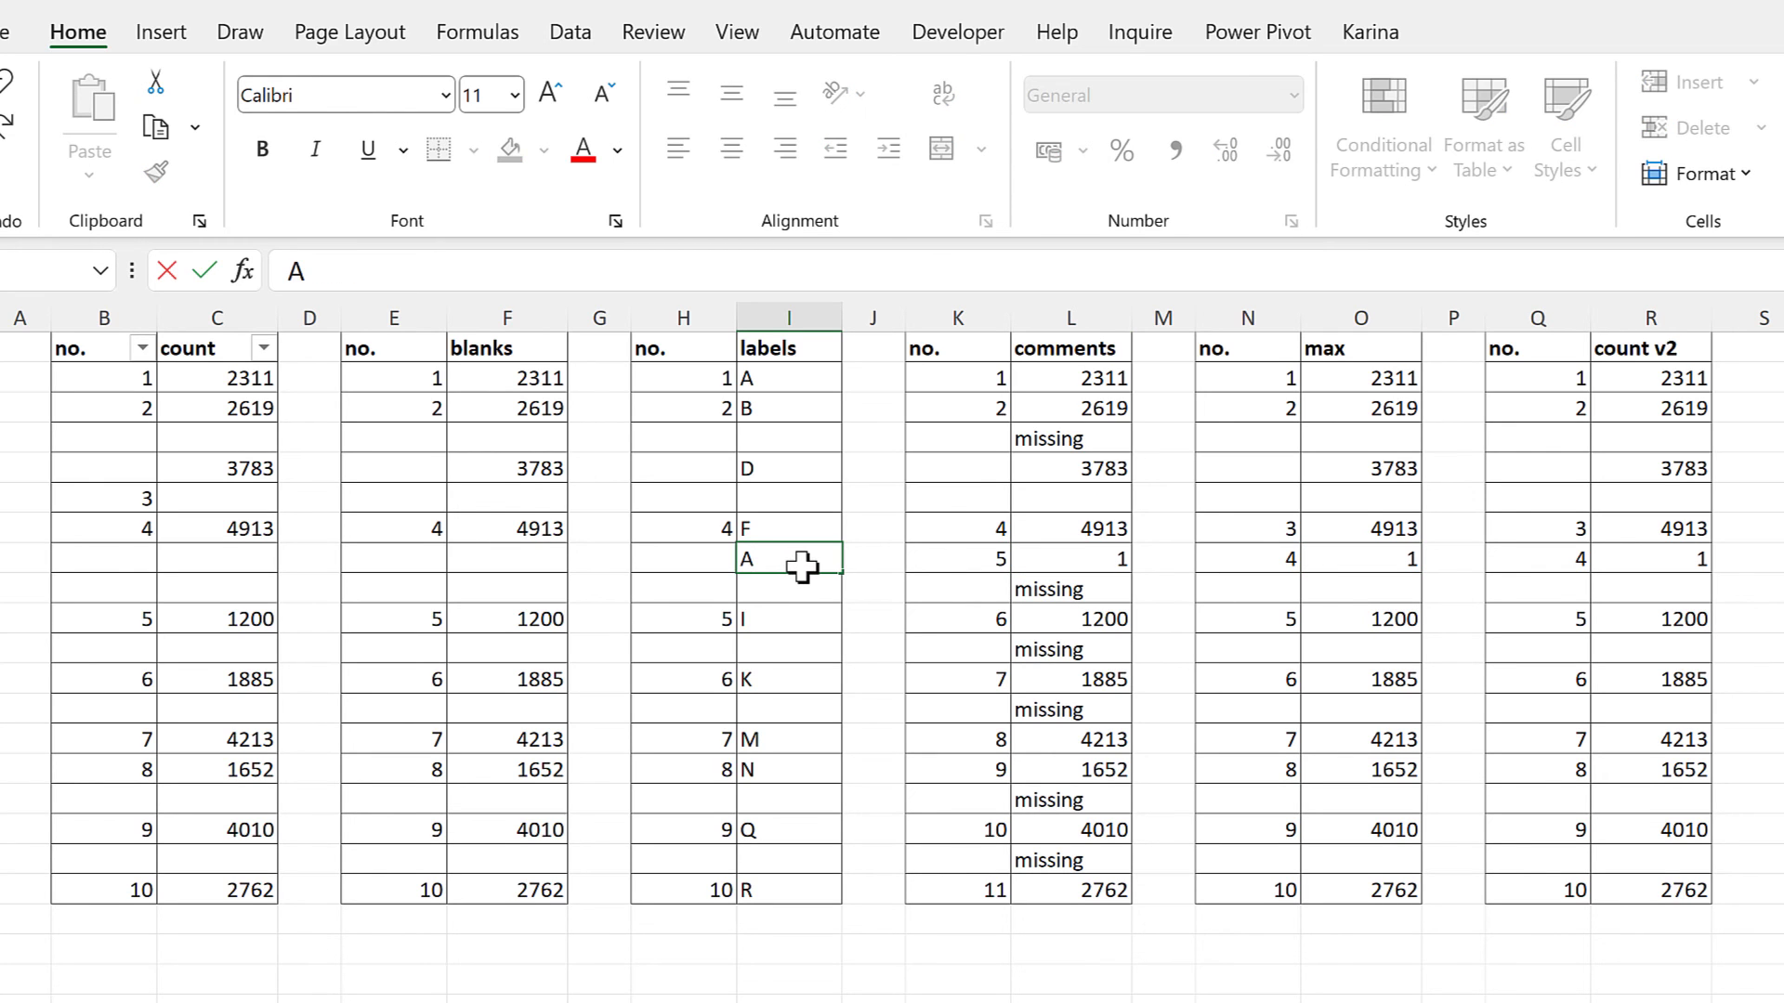
left_click(498, 549)
type("1")
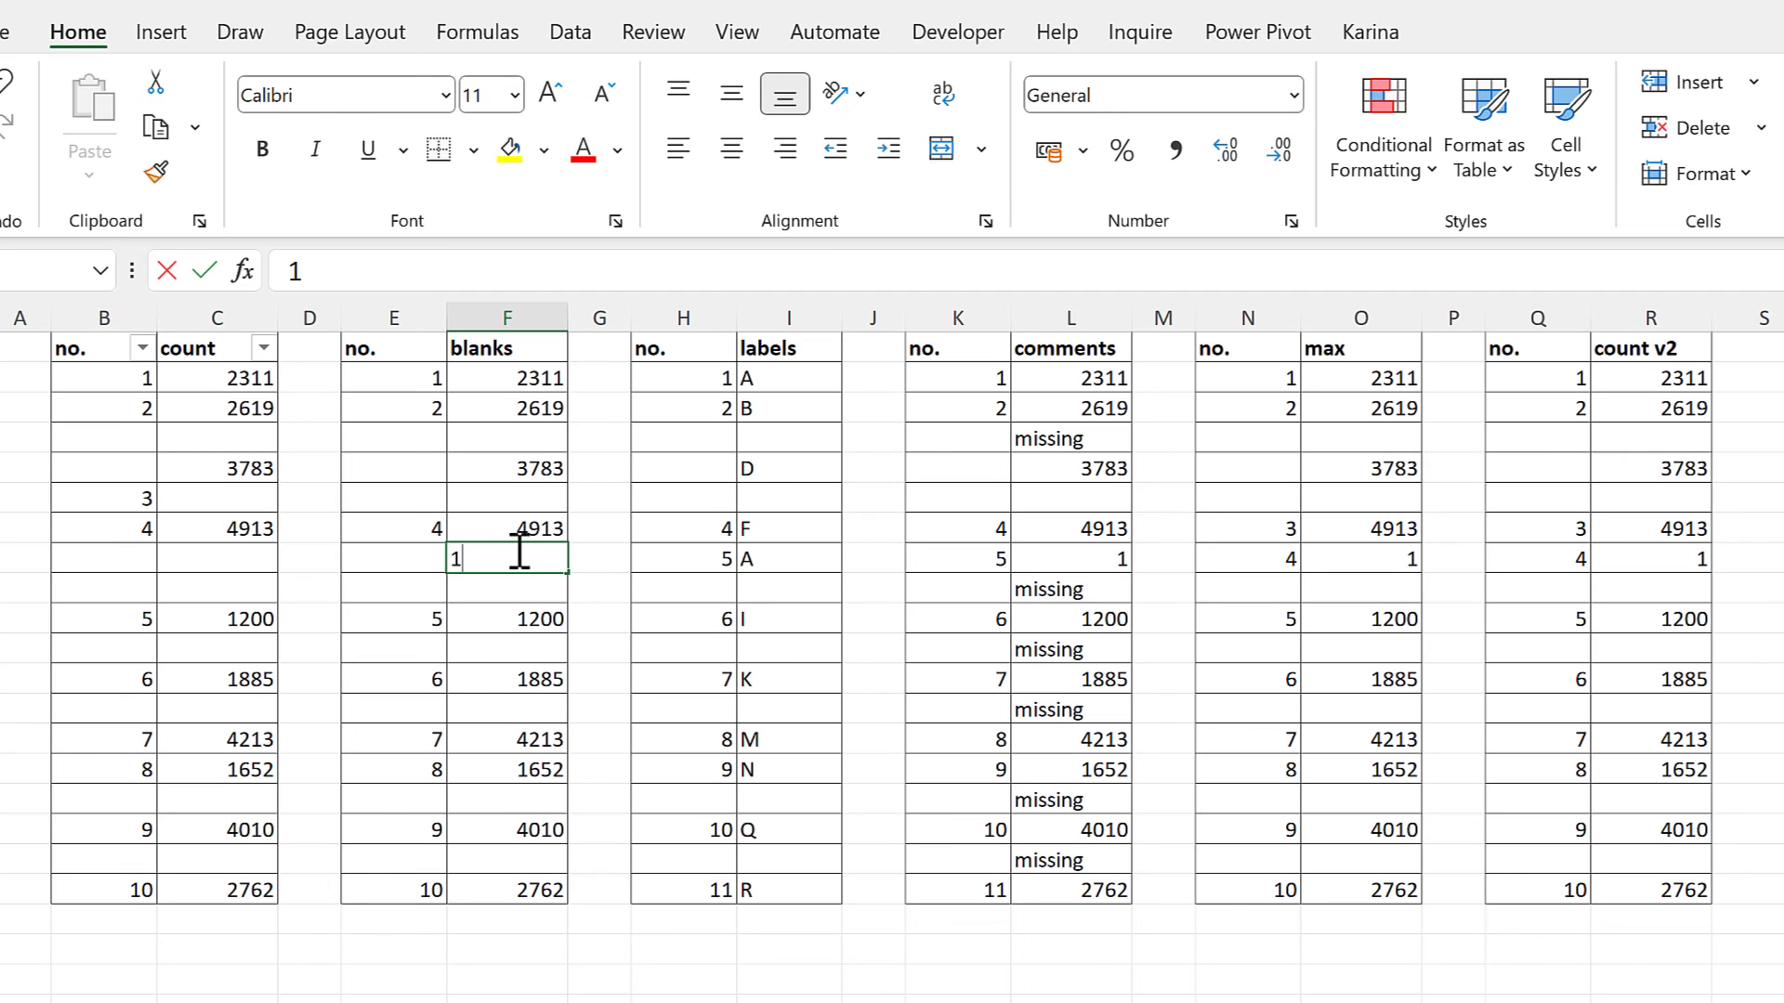
left_click(258, 564)
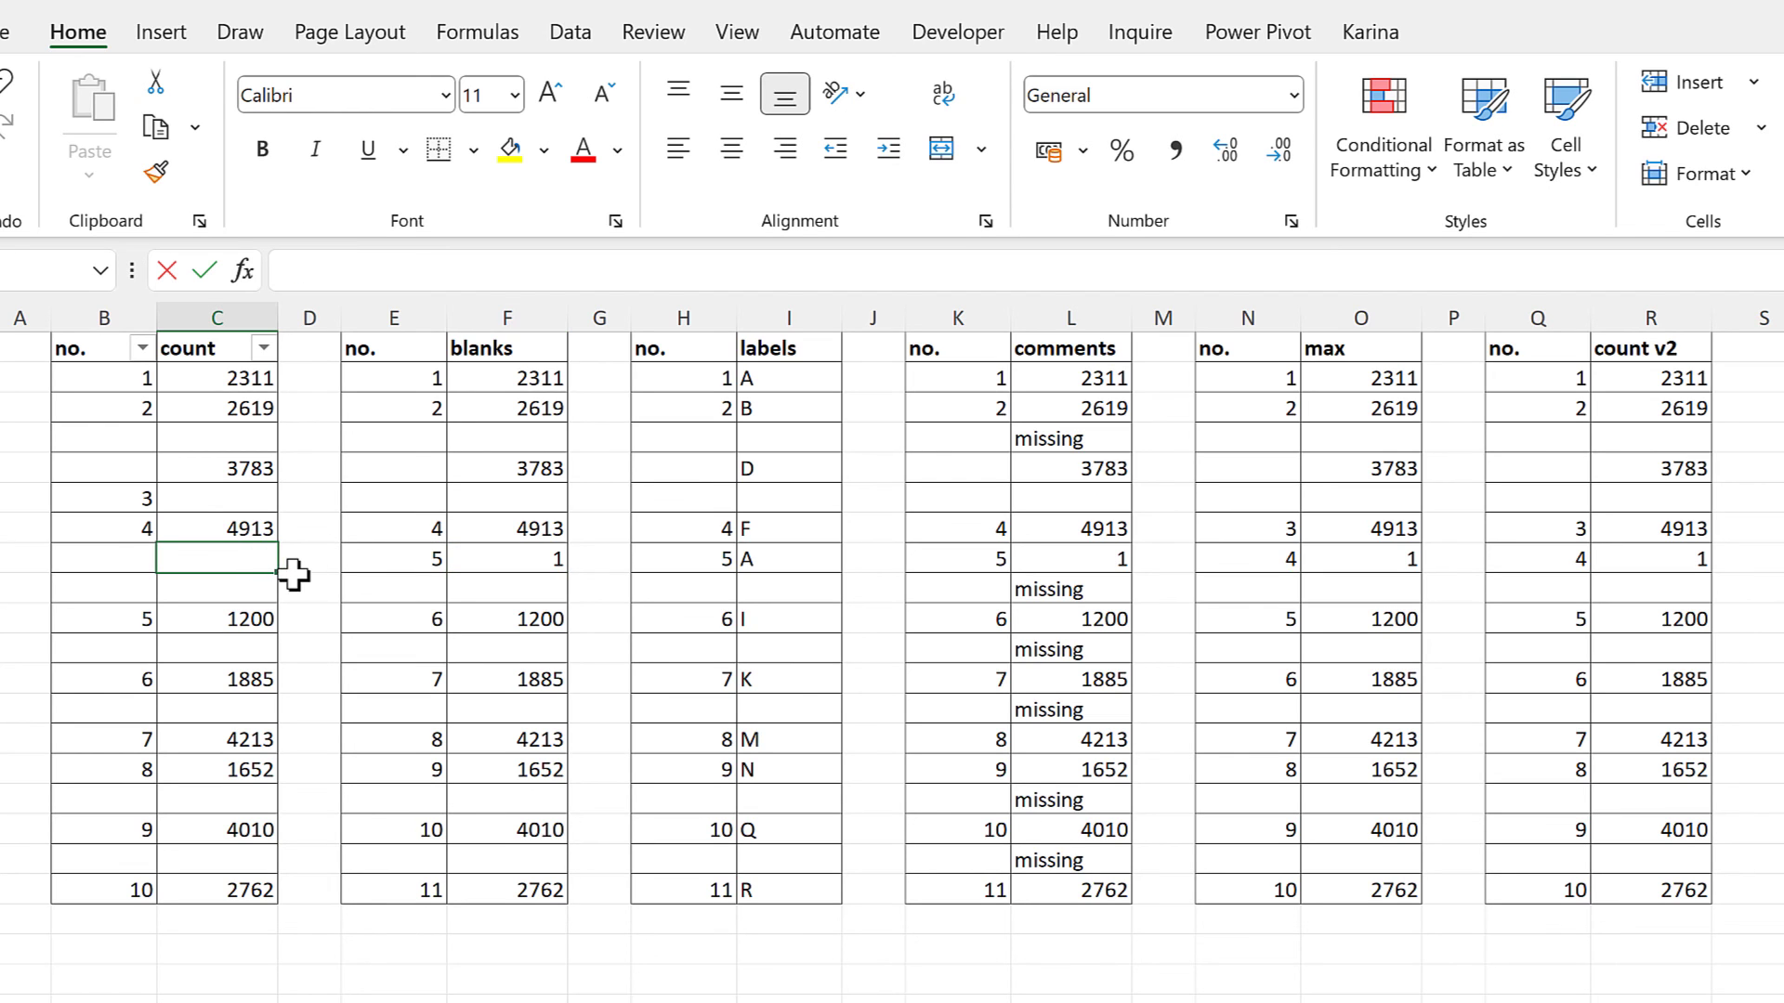
type("1")
key("Return")
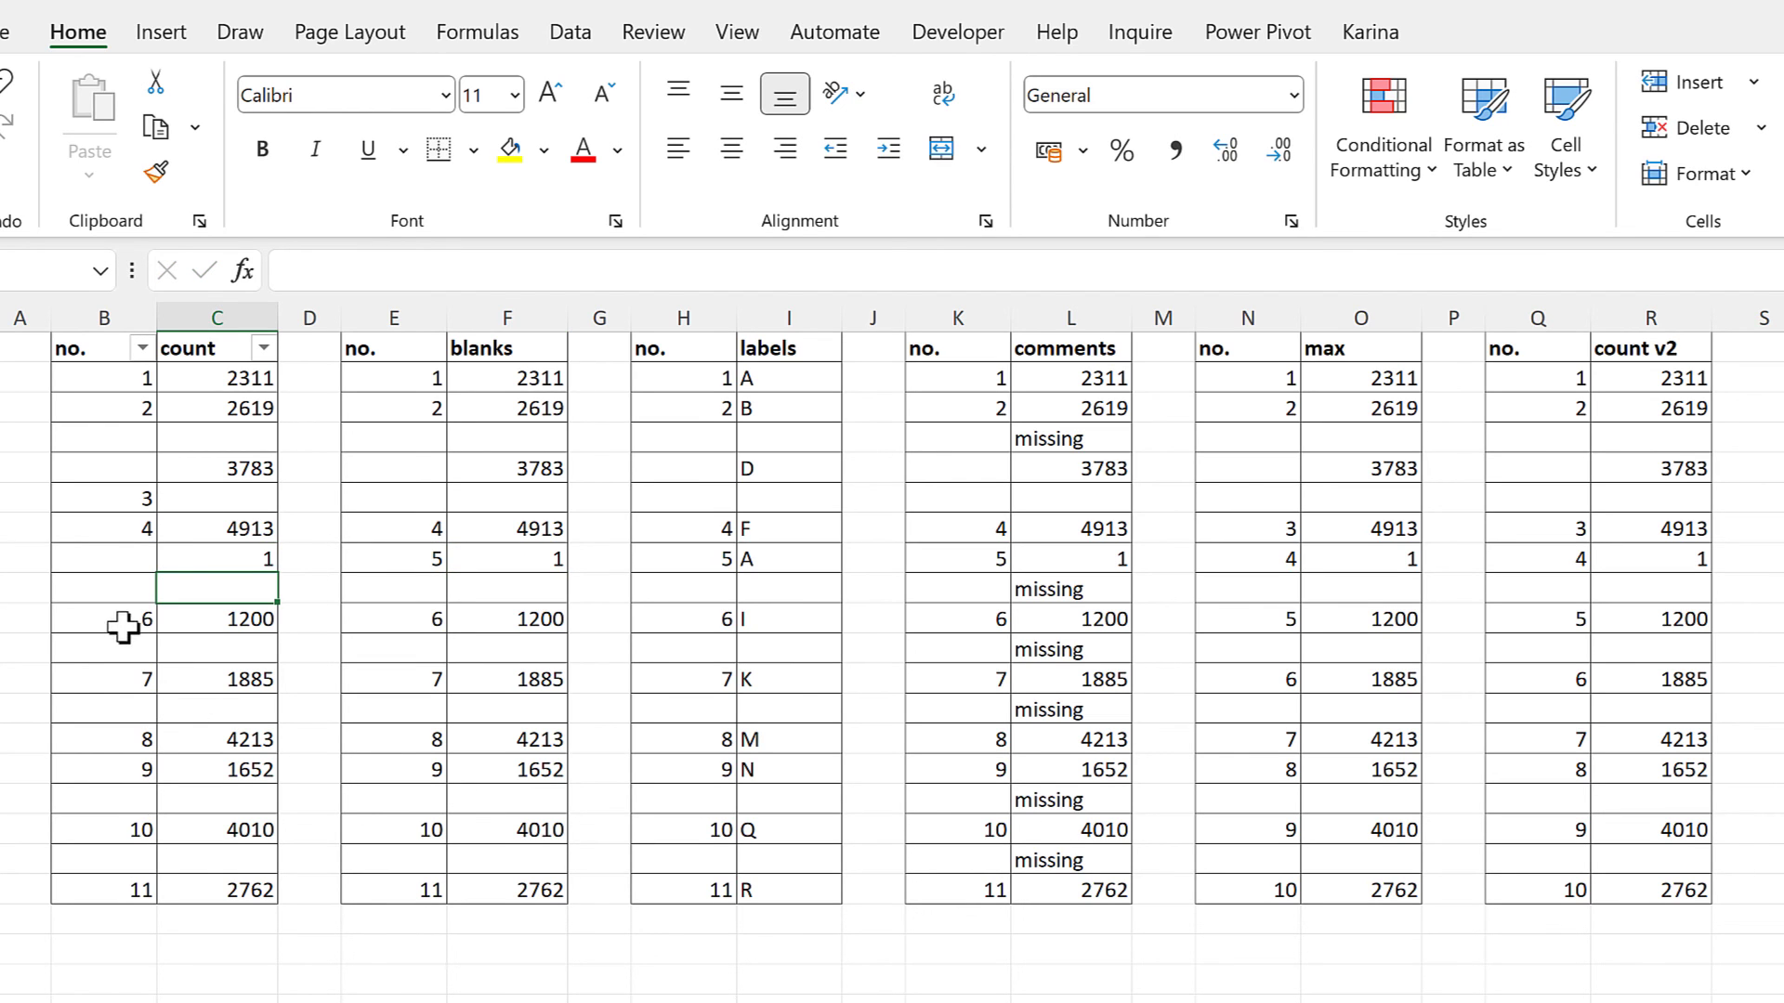
left_click_drag(118, 620, 140, 885)
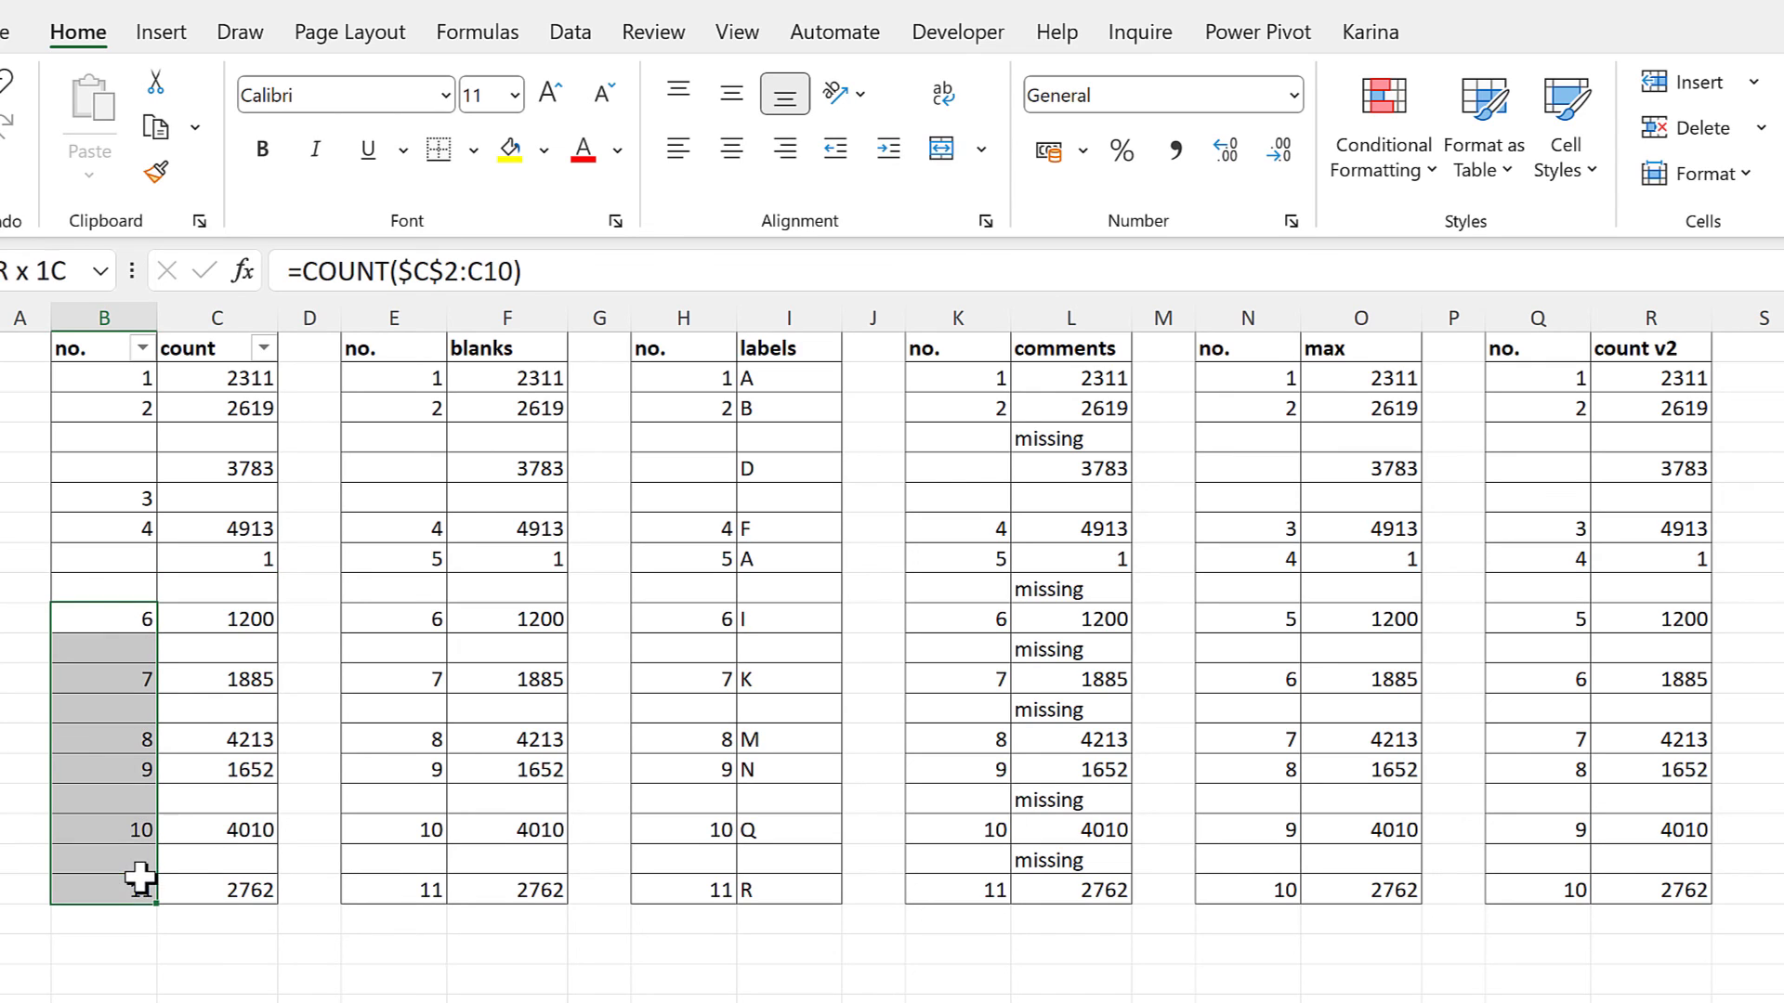
left_click(133, 562)
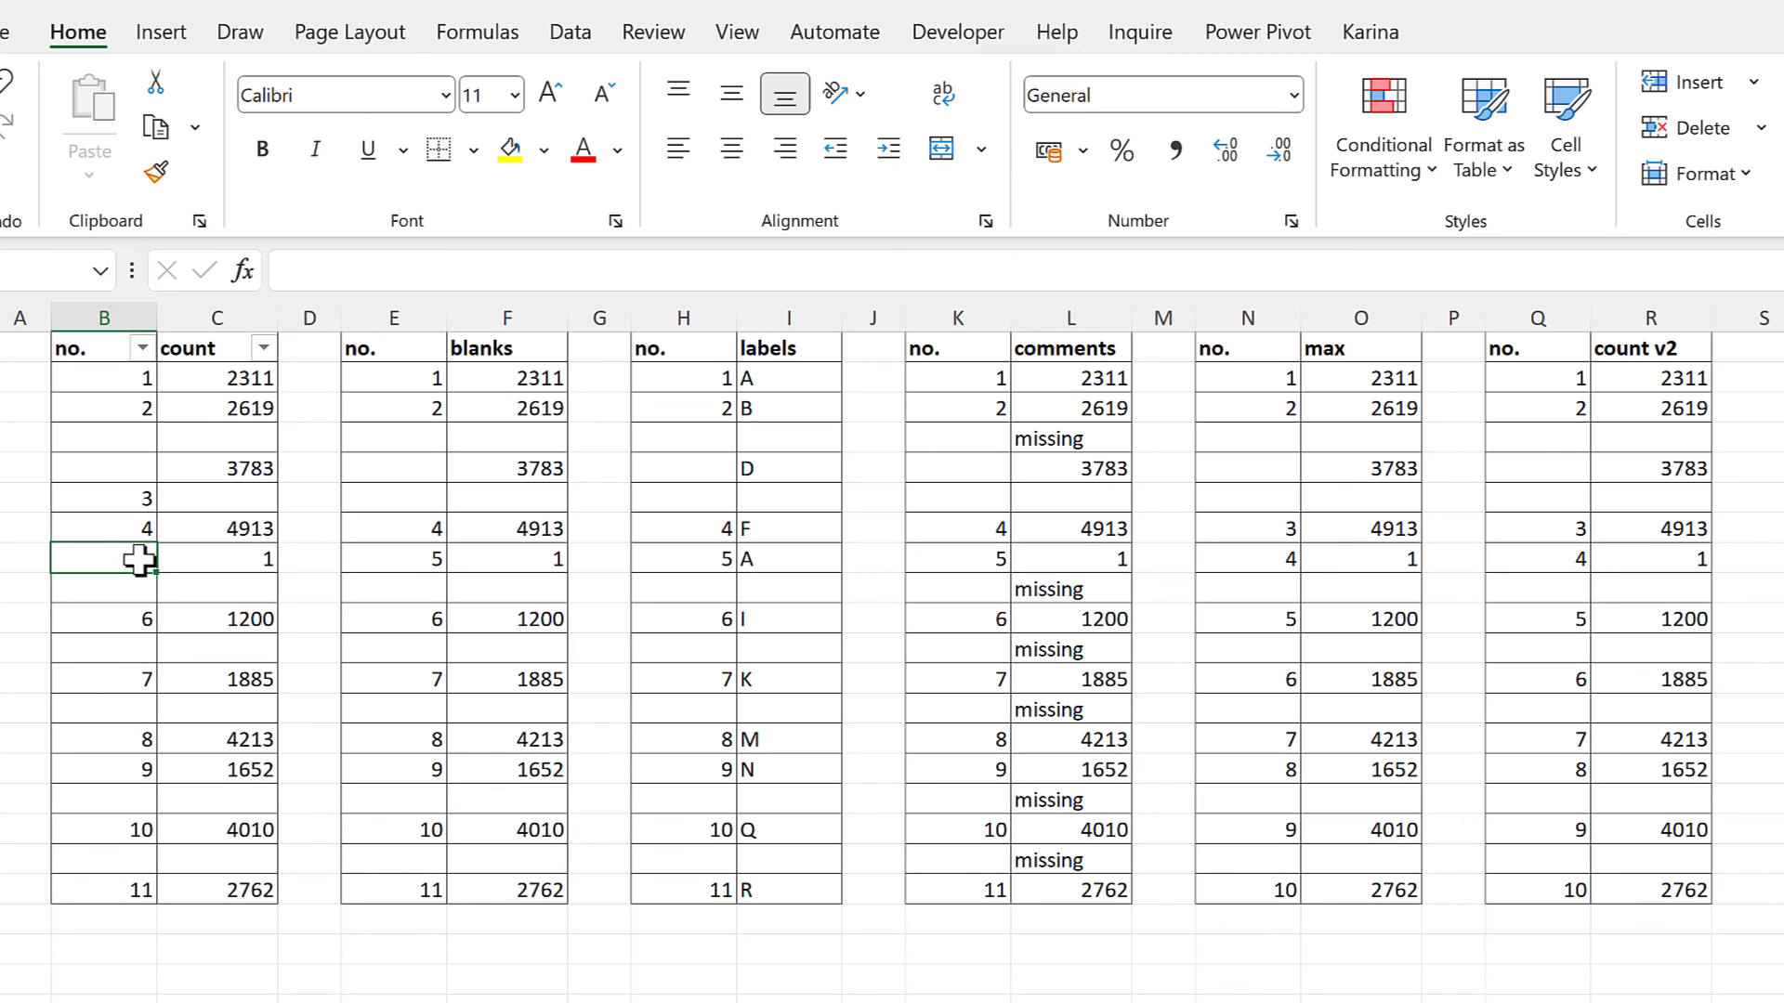
left_click(706, 974)
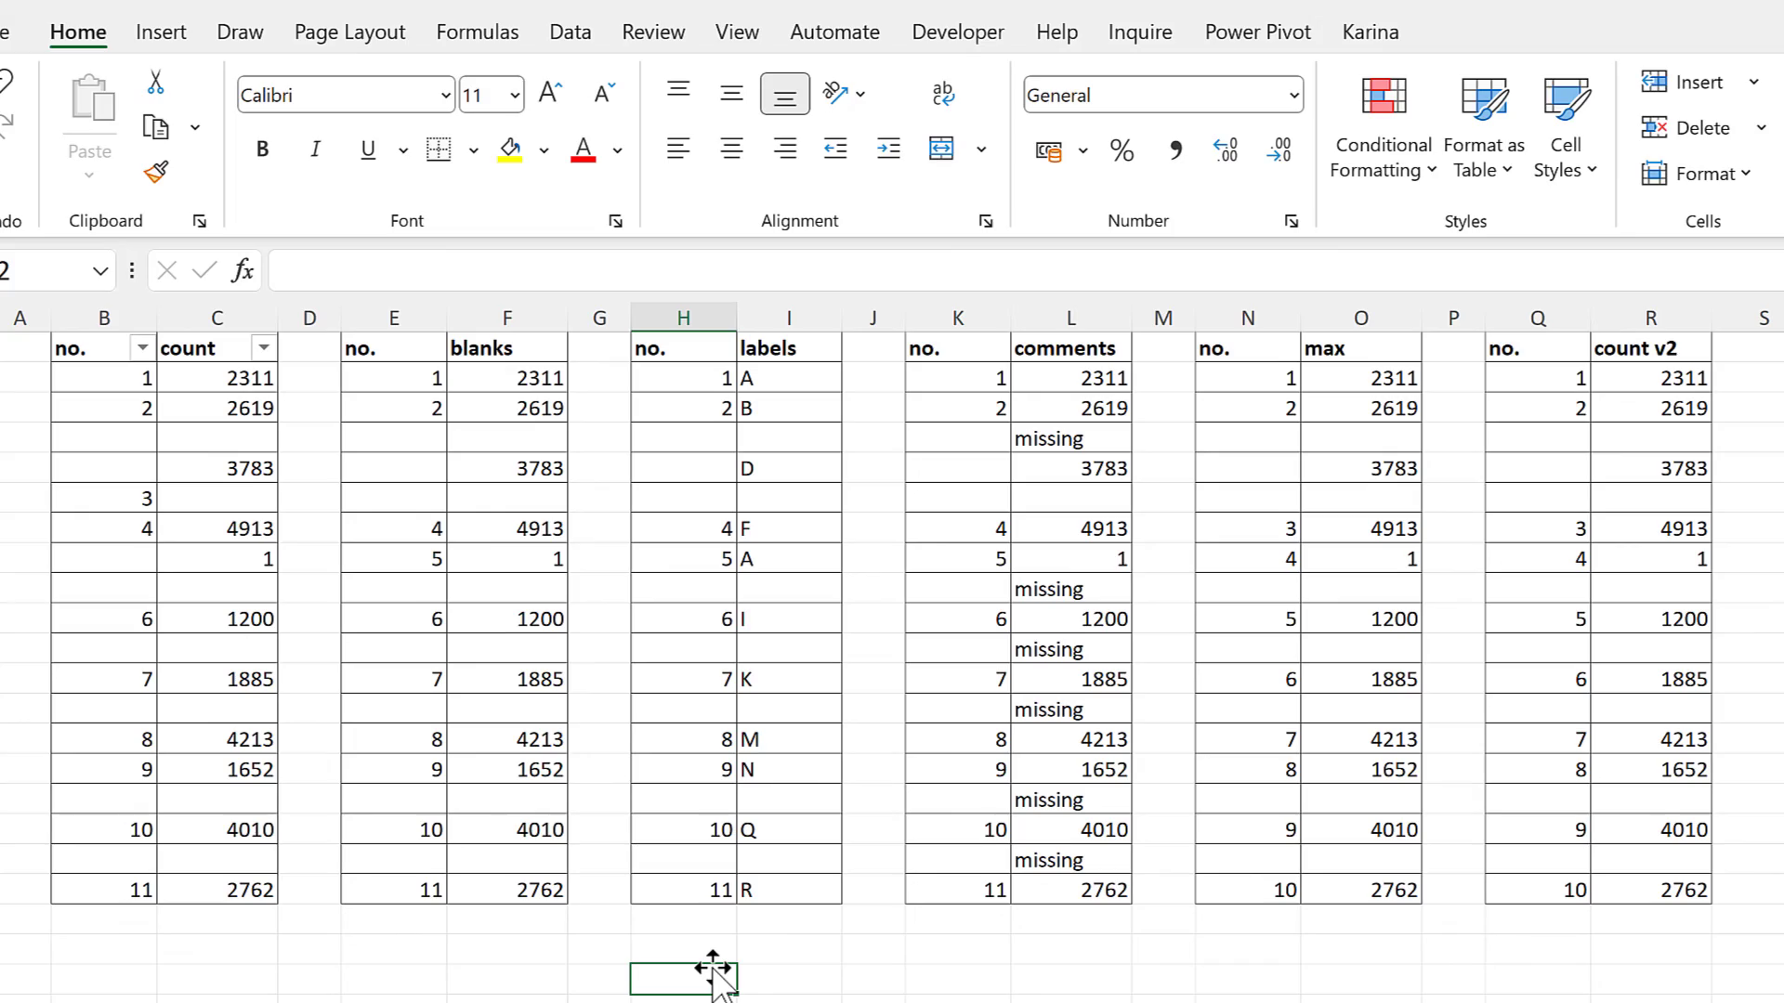